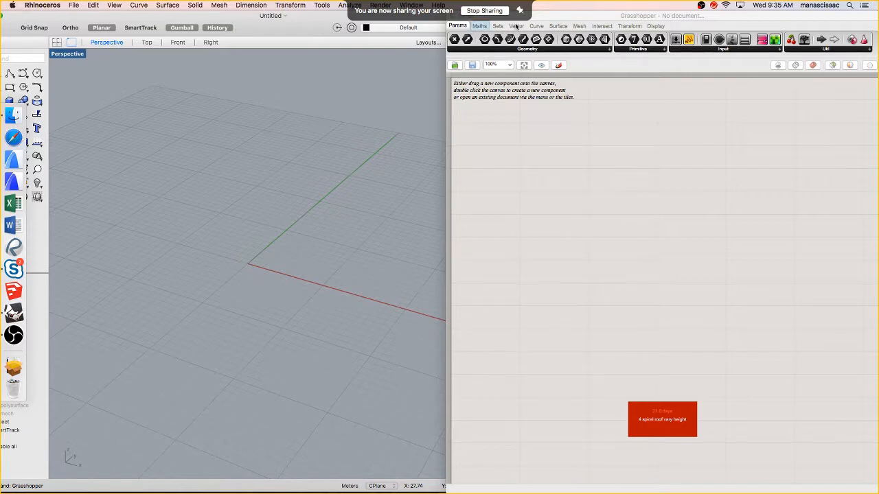
Switch to Grasshopper and create a new blank document
click(540, 17)
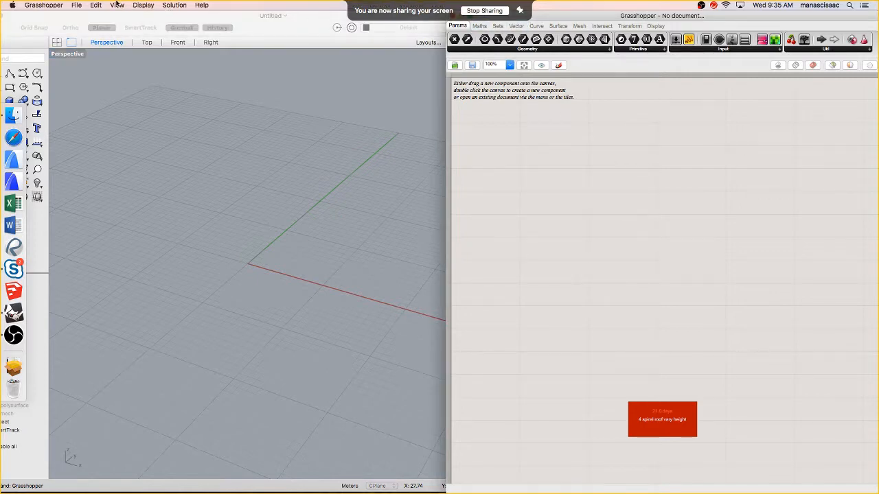
click(79, 5)
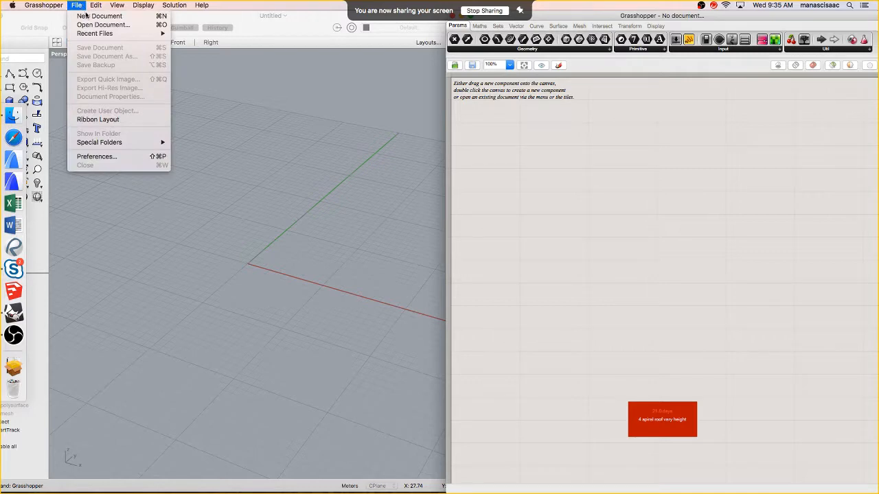
key(Escape)
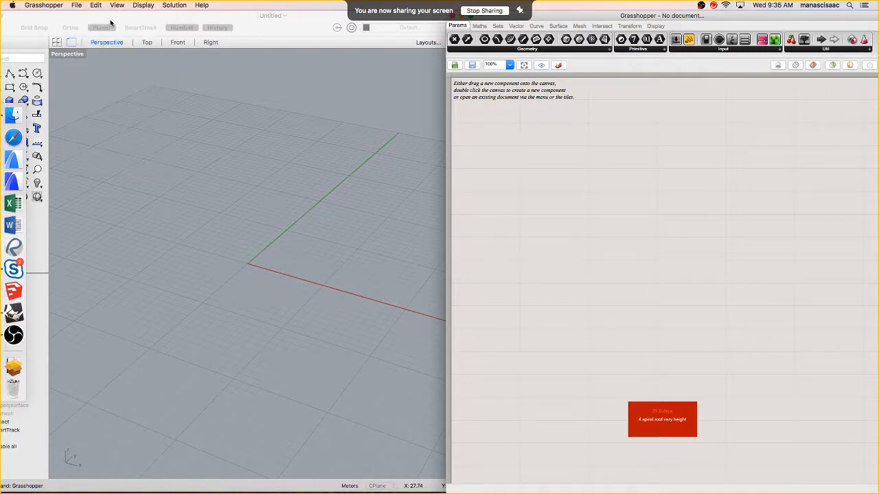
click(80, 6)
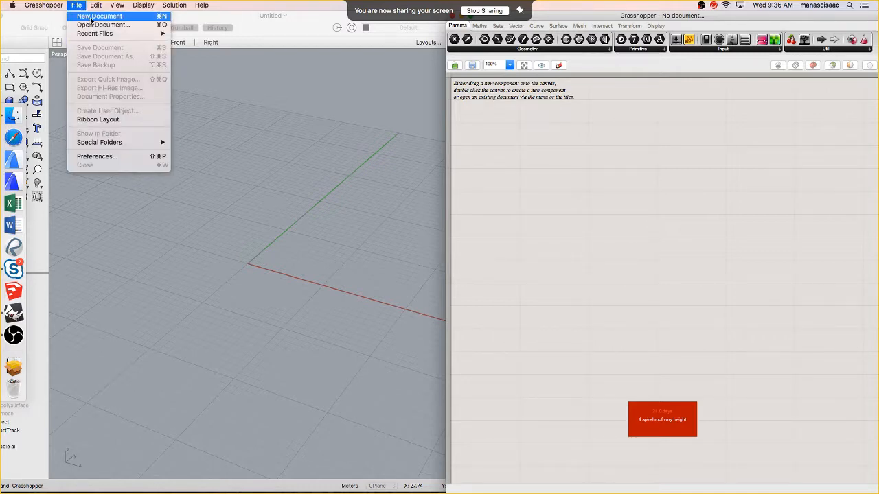
click(91, 16)
scroll(643, 232, down, 2)
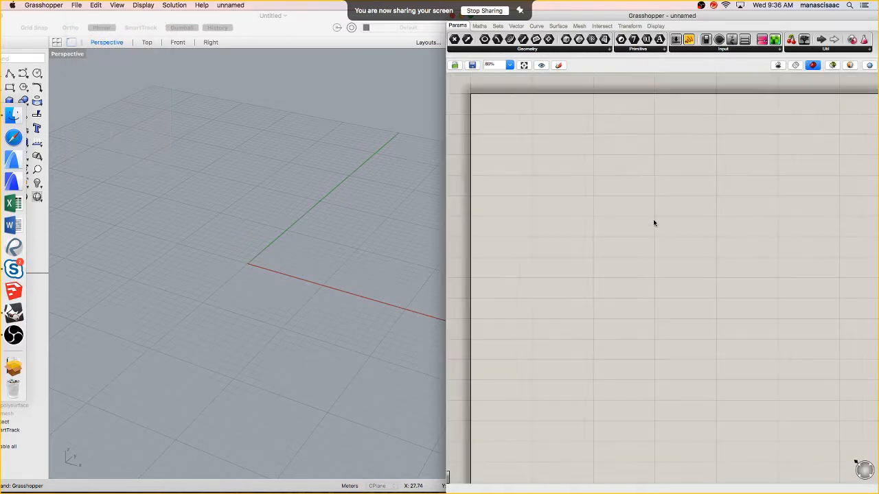
scroll(739, 295, down, 6)
right_drag(675, 298, 543, 260)
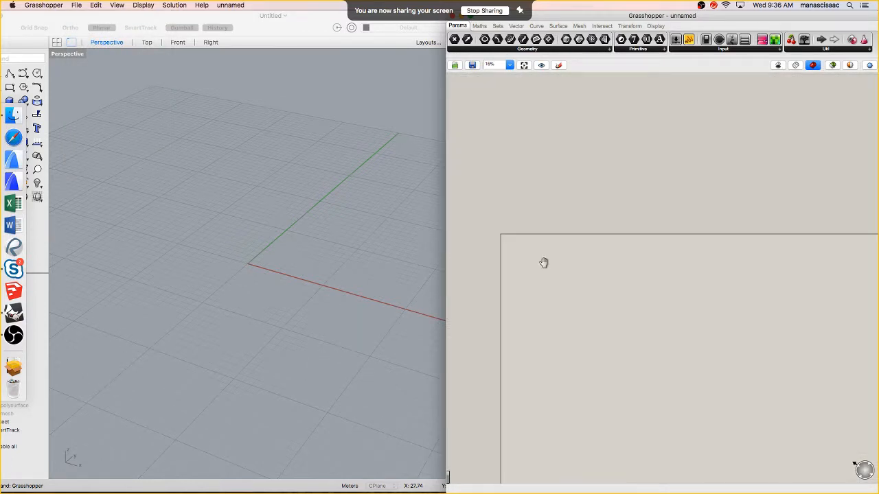
scroll(557, 277, up, 1)
scroll(556, 278, up, 1)
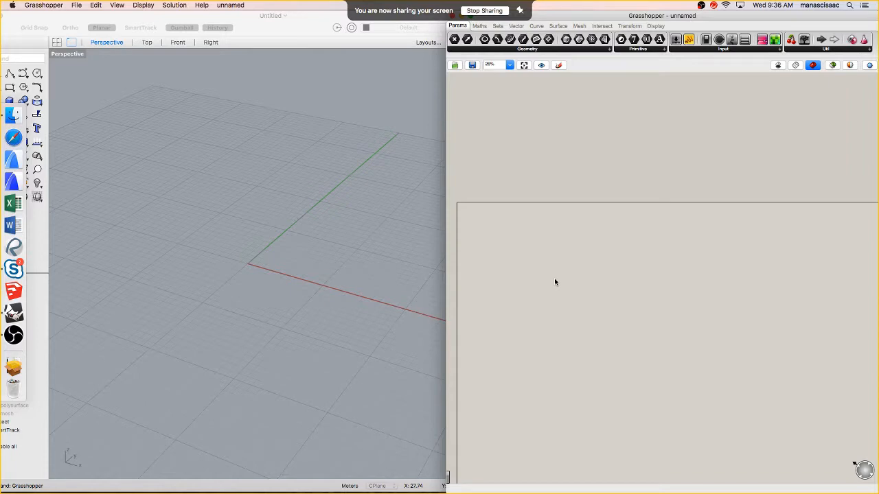
scroll(554, 278, up, 2)
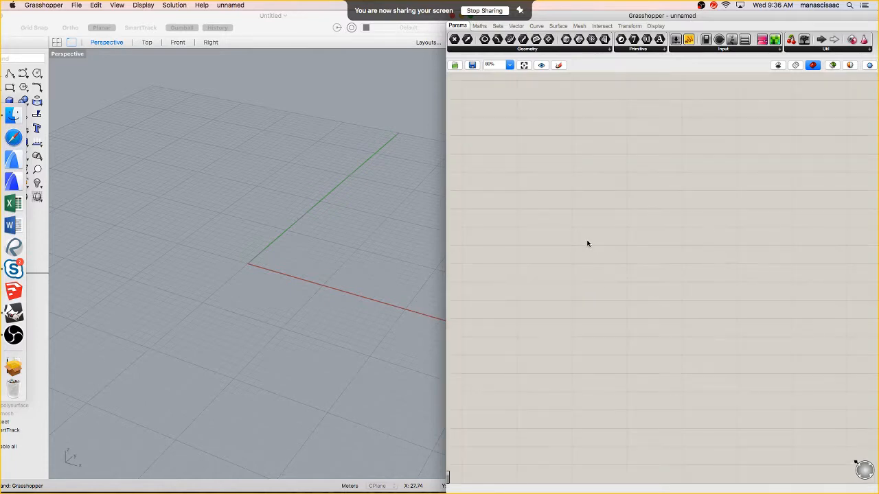
scroll(583, 237, down, 4)
scroll(618, 254, down, 1)
scroll(642, 274, up, 3)
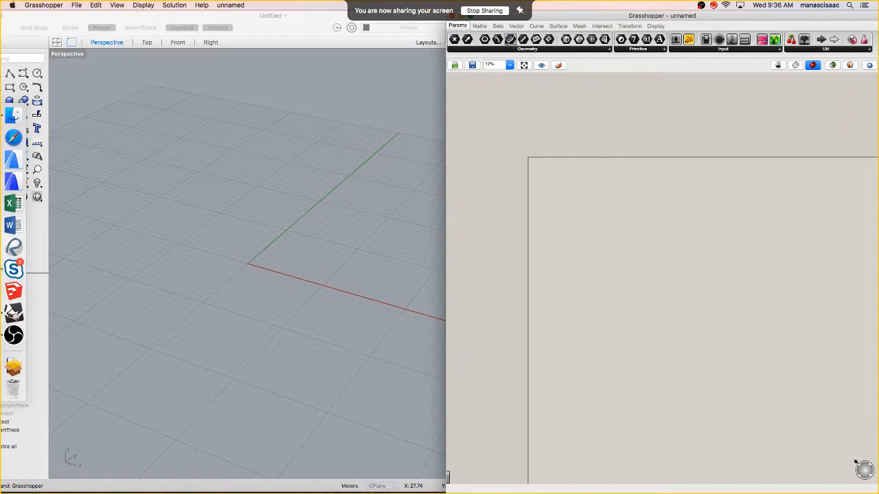
Browse the component categories and examine the available Geometry and Primitive parameter components
click(480, 26)
click(498, 26)
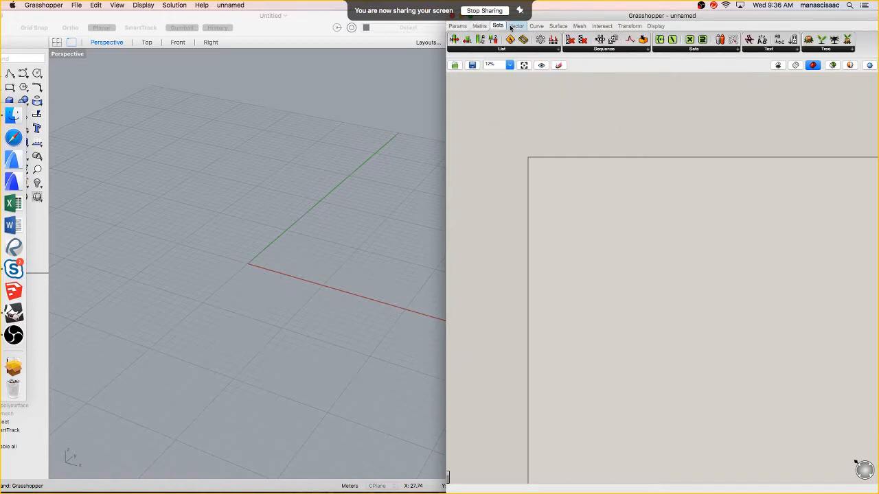
click(515, 26)
click(536, 26)
click(558, 26)
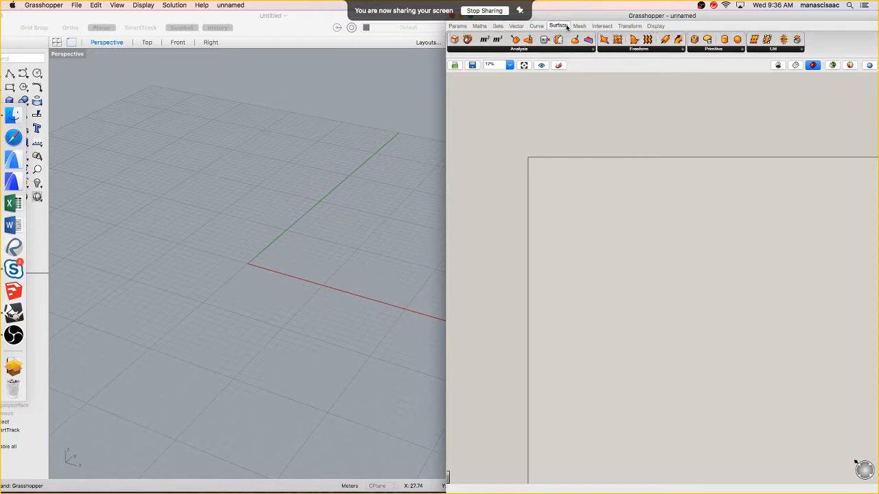
click(457, 26)
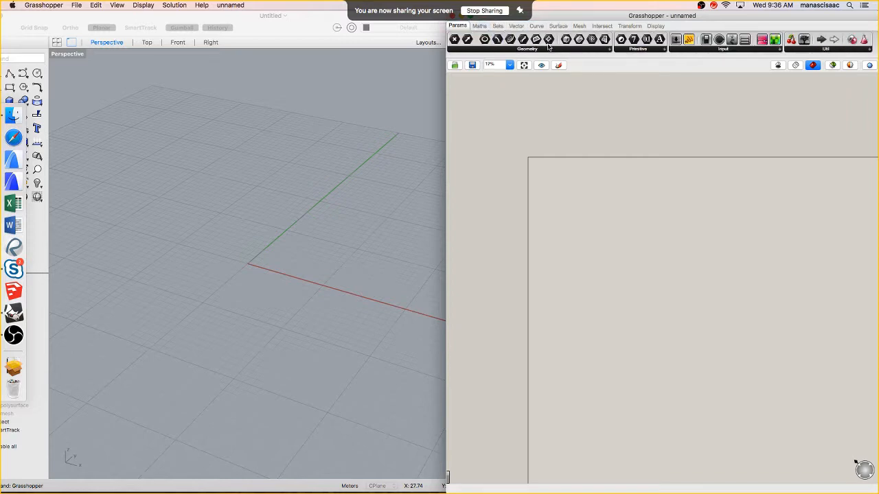
click(609, 51)
click(540, 50)
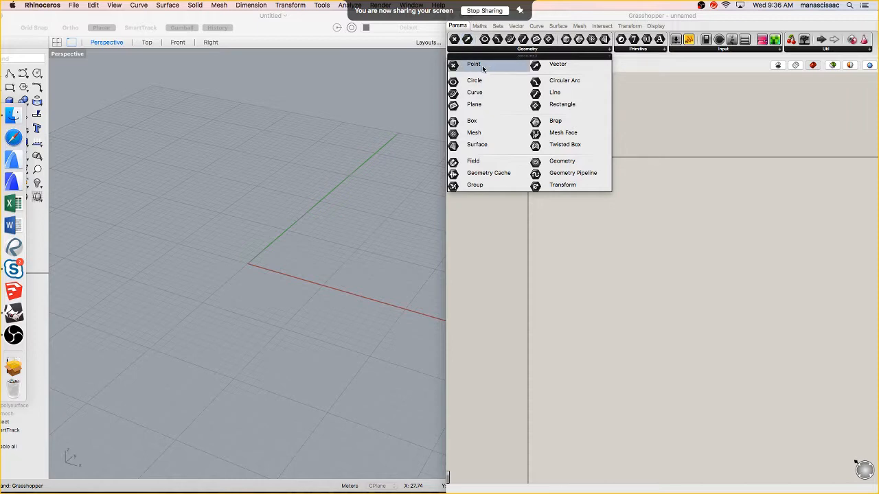
click(662, 52)
click(661, 52)
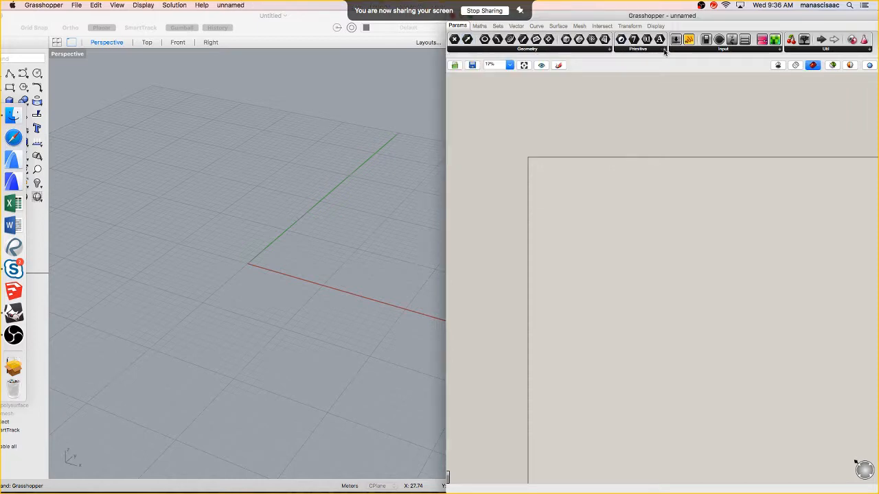
click(662, 51)
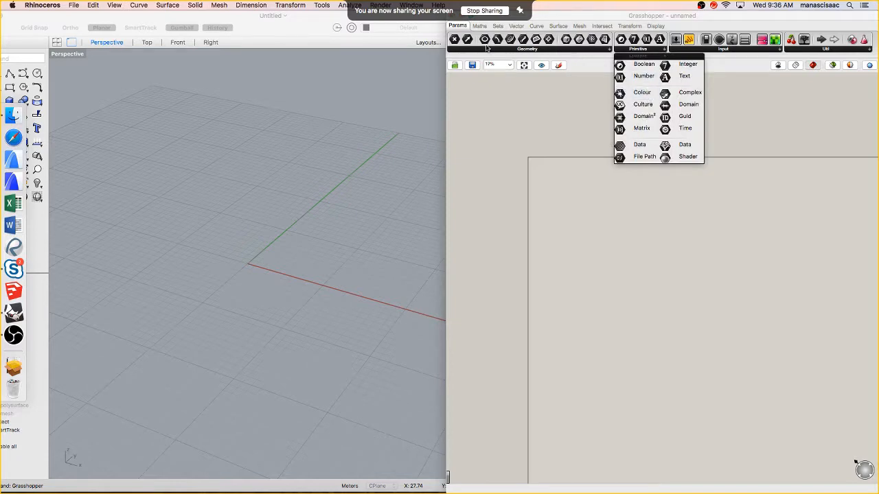
Examine the Maths operator components and the Curve analysis and primitive components
click(482, 27)
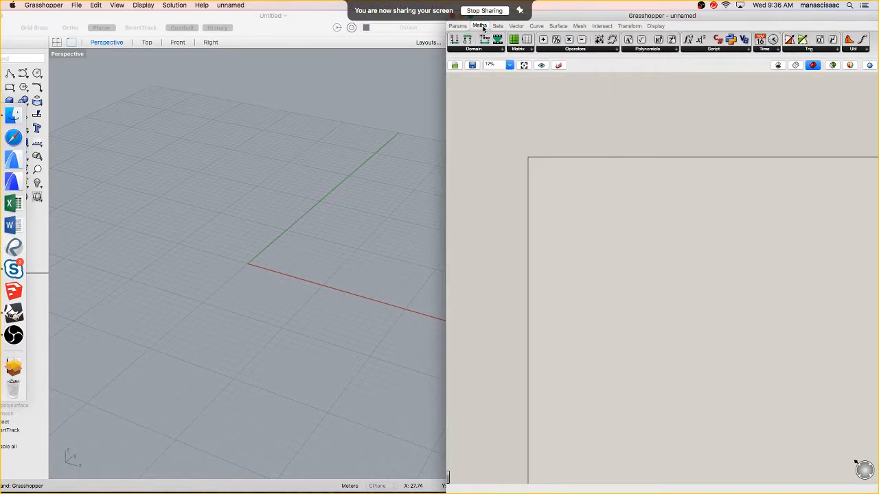
click(567, 52)
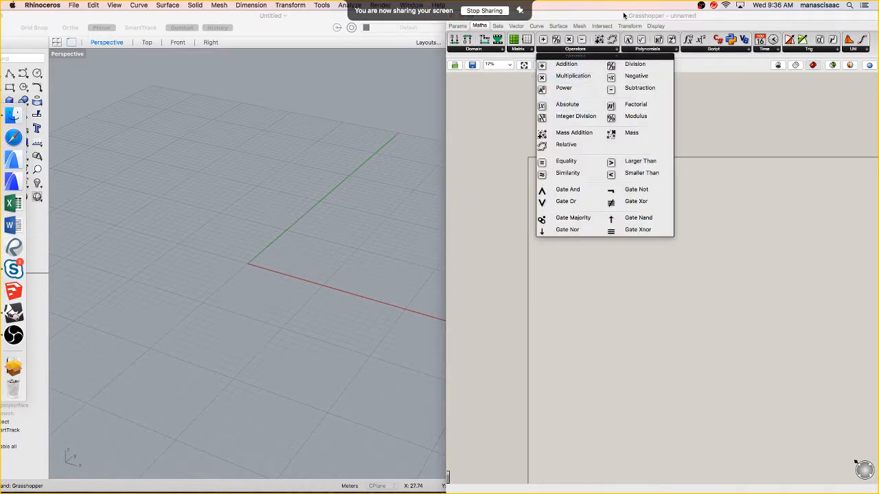
click(538, 27)
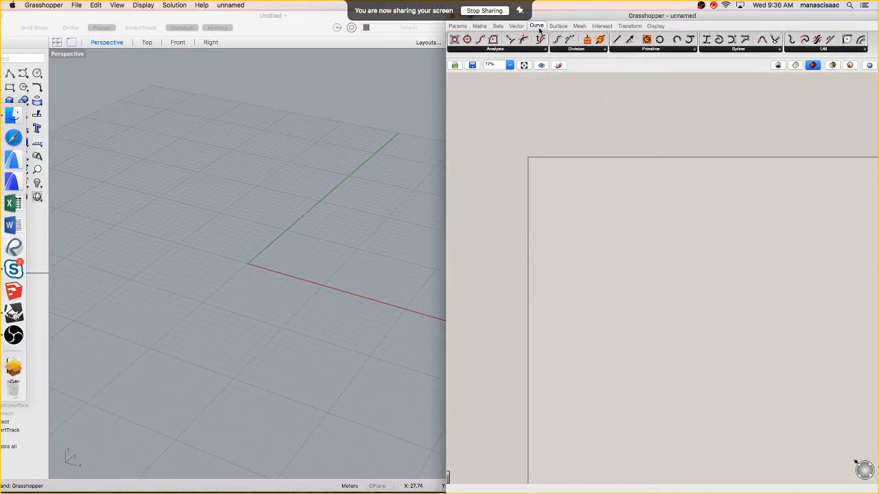
click(545, 50)
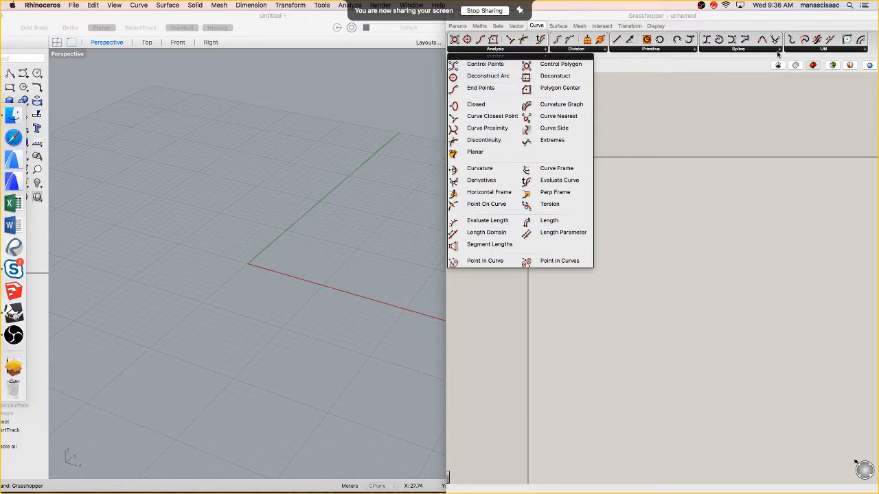
click(694, 52)
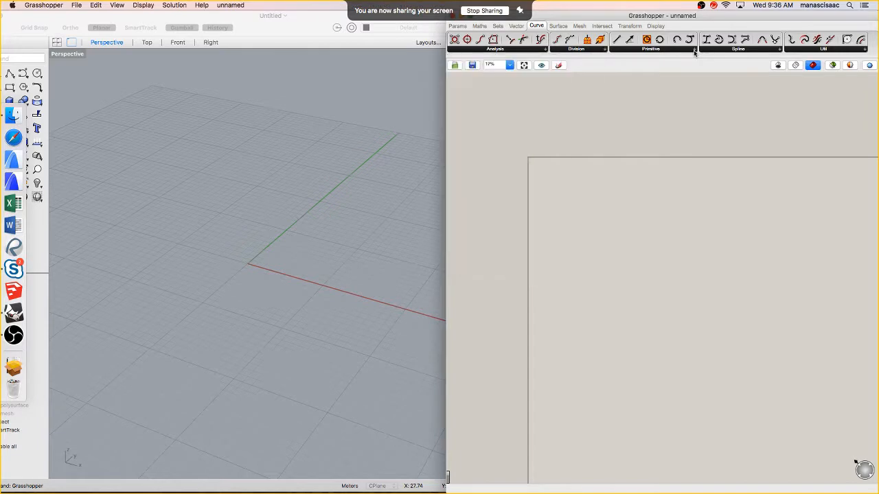
click(695, 52)
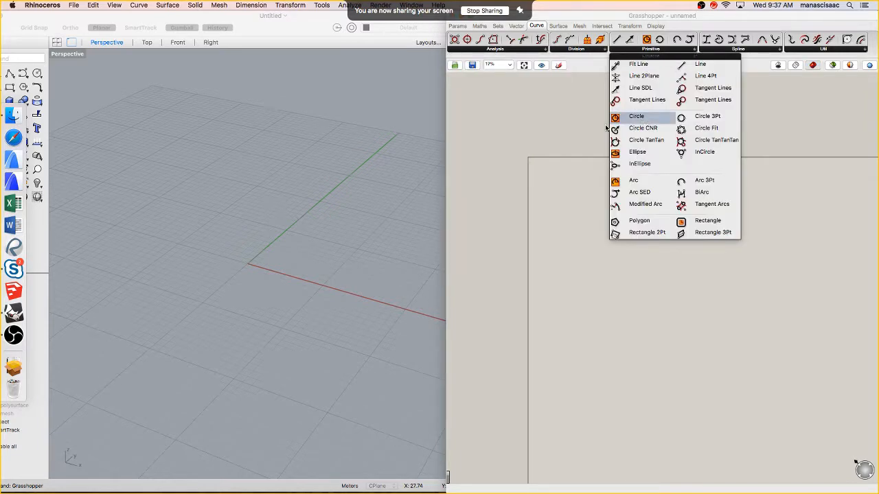
click(567, 141)
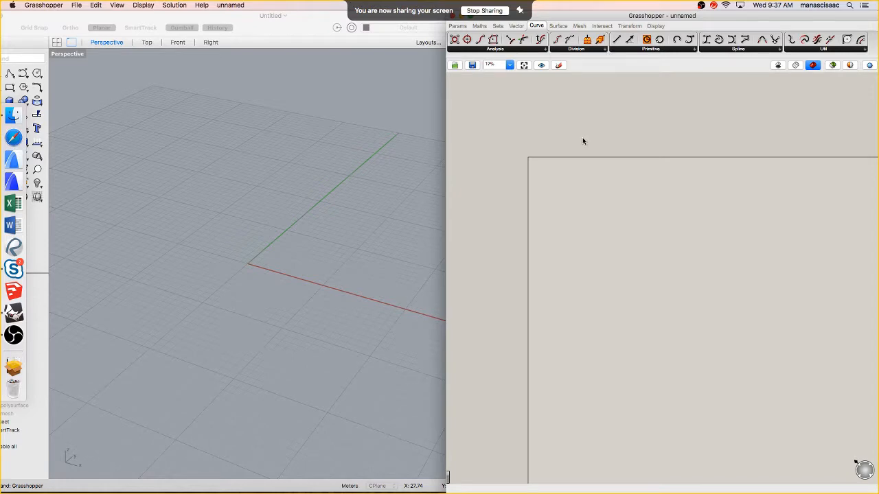
Search the components for "line" and place the Line component that connects two points on the canvas
scroll(587, 189, up, 5)
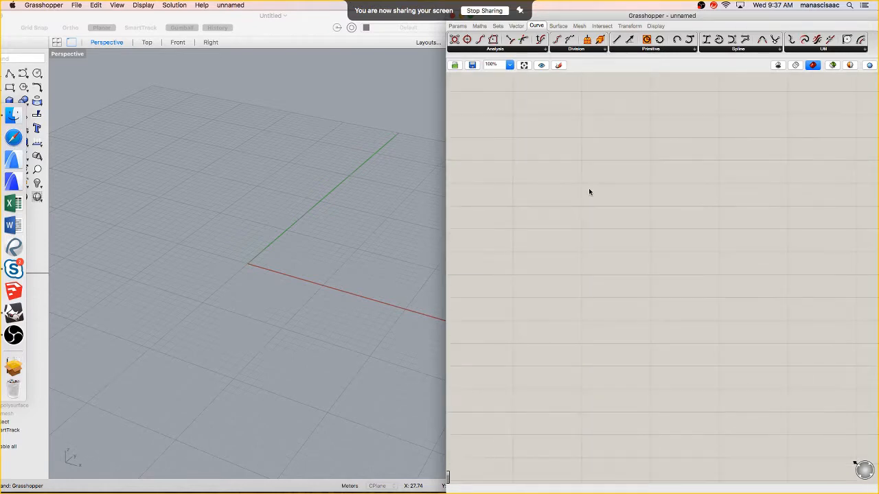
scroll(589, 191, down, 2)
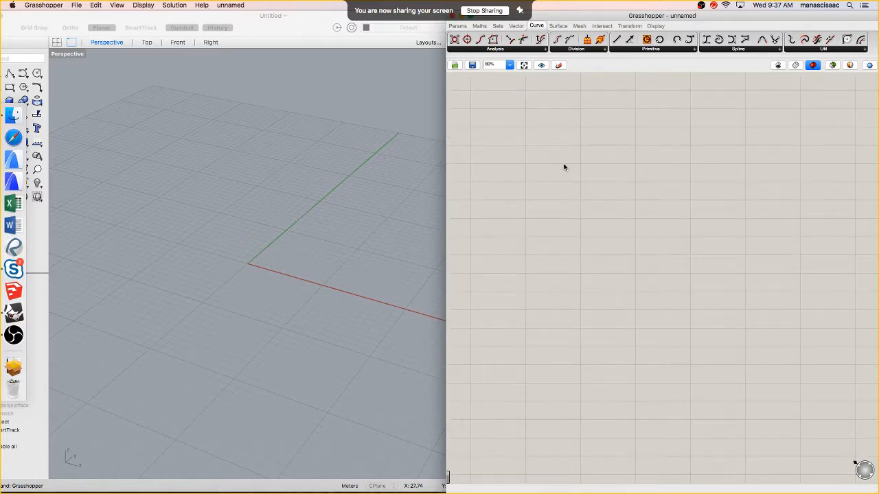
double_click(564, 166)
double_click(564, 165)
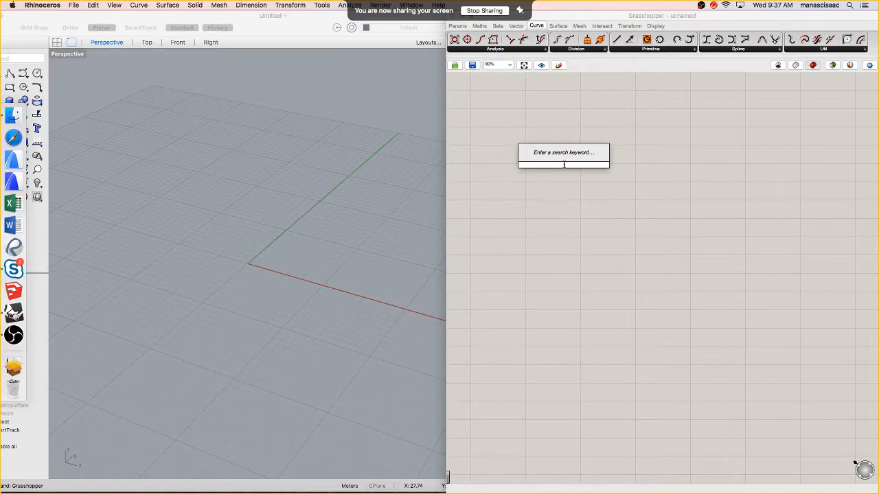
text(line)
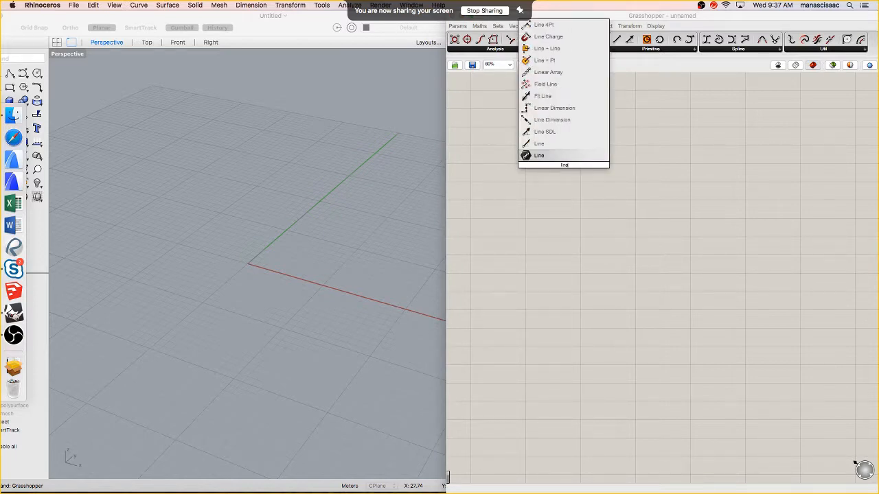
click(555, 145)
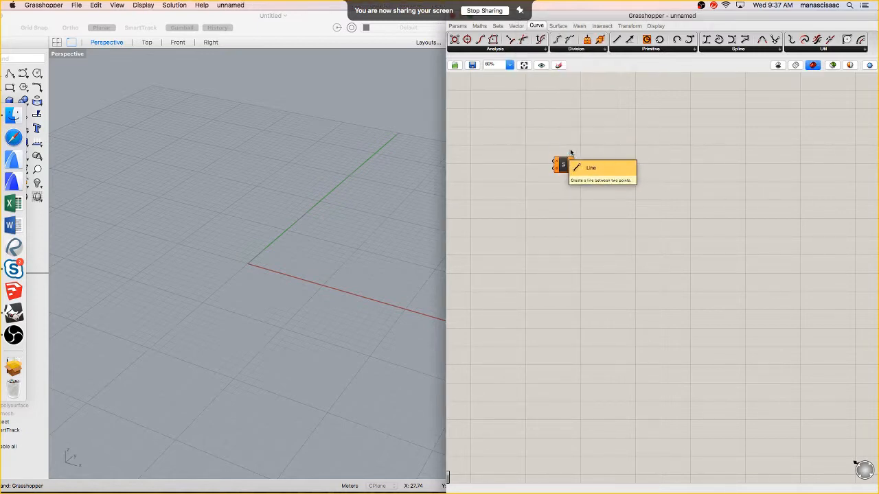
scroll(564, 167, up, 5)
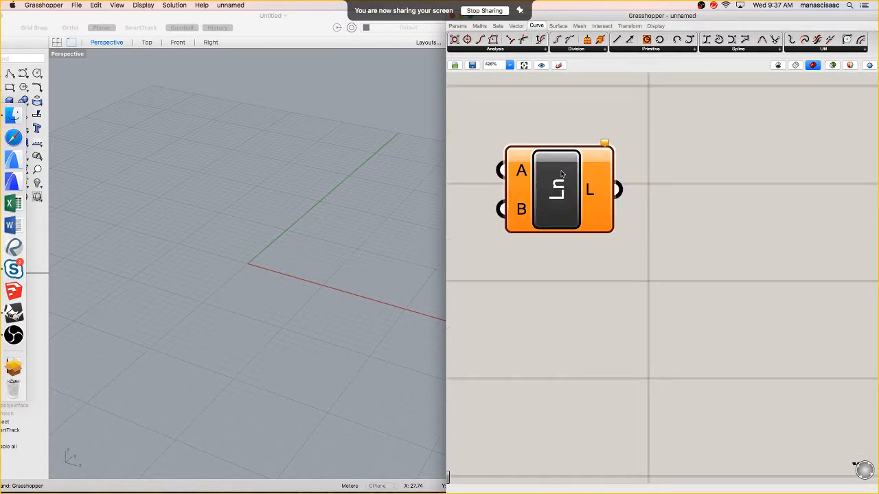
Delete the Line component from the canvas
scroll(563, 177, down, 3)
click(562, 184)
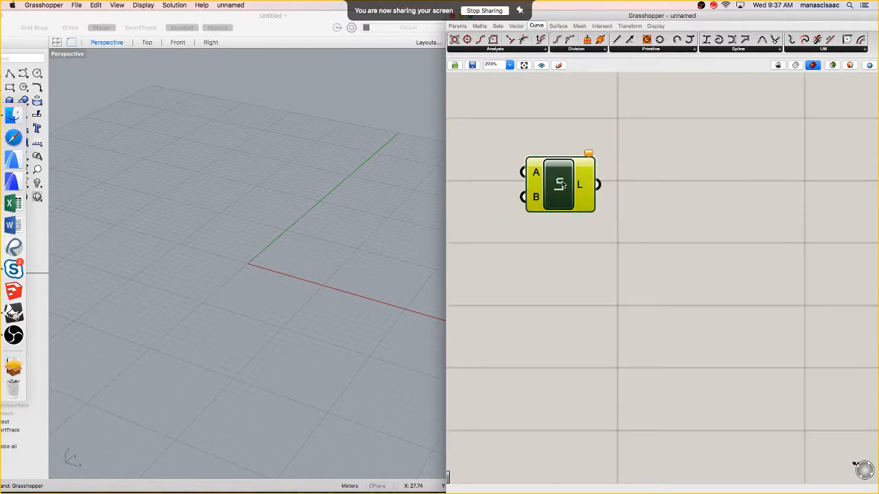
key(Delete)
scroll(563, 182, down, 5)
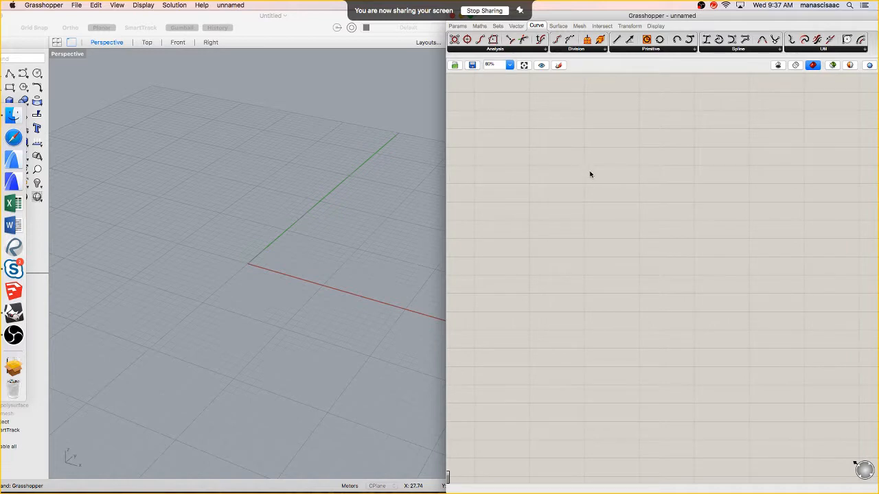
right_click(576, 165)
click(549, 162)
scroll(563, 167, down, 3)
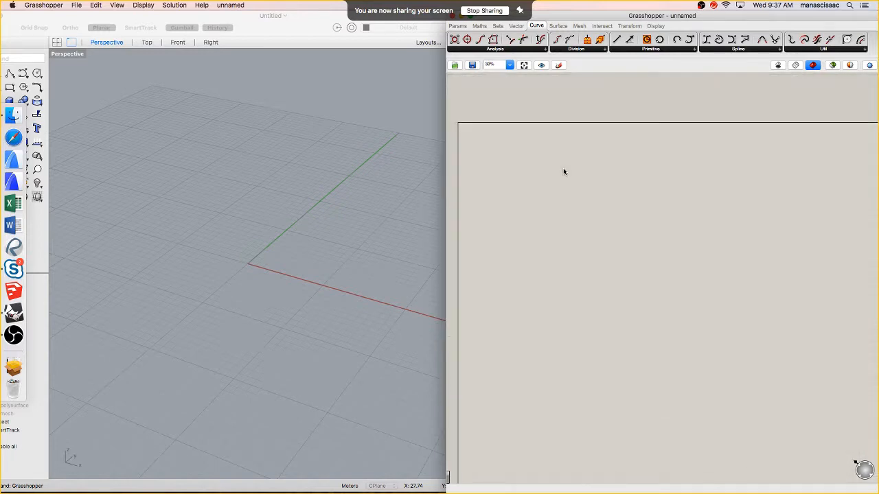
right_drag(562, 172, 628, 216)
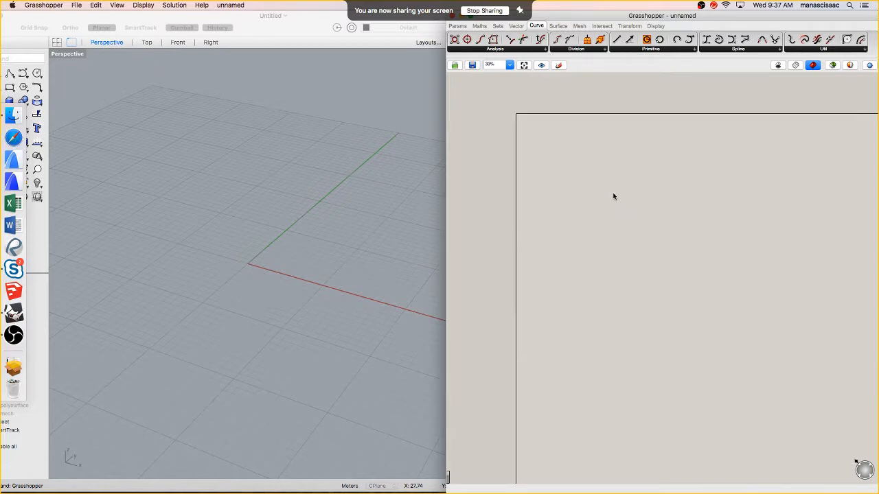
scroll(614, 197, up, 2)
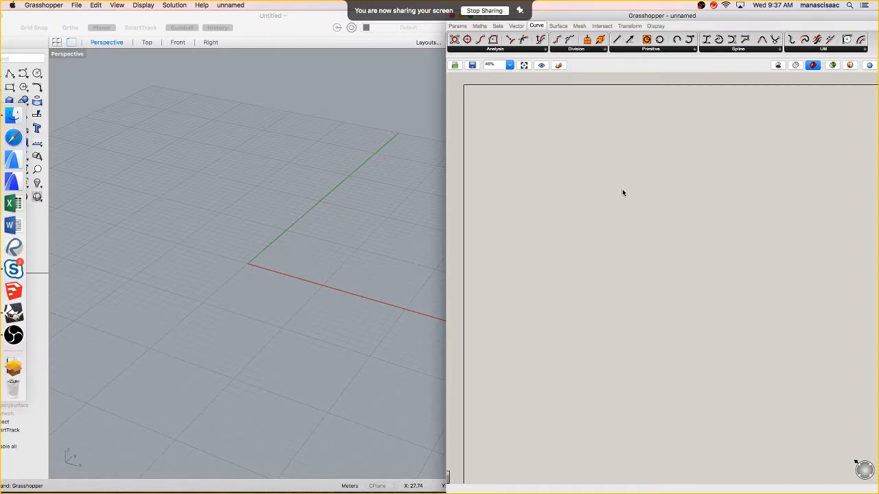
scroll(623, 193, down, 4)
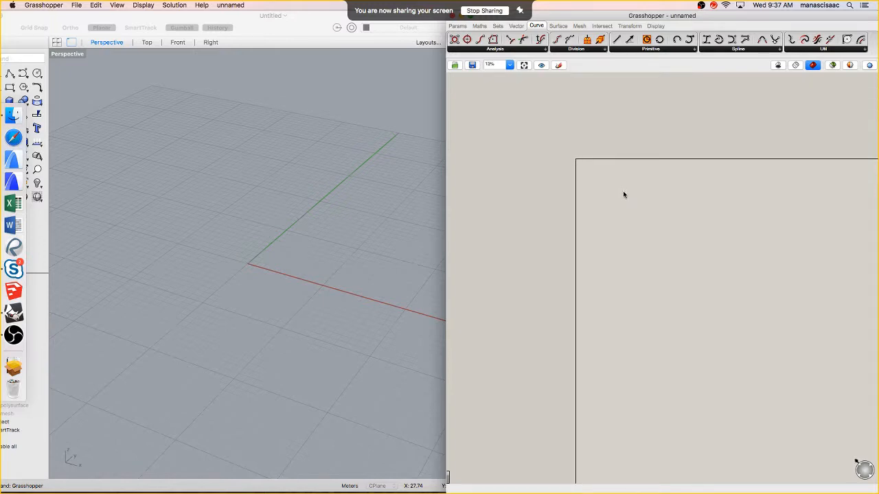
scroll(623, 193, up, 2)
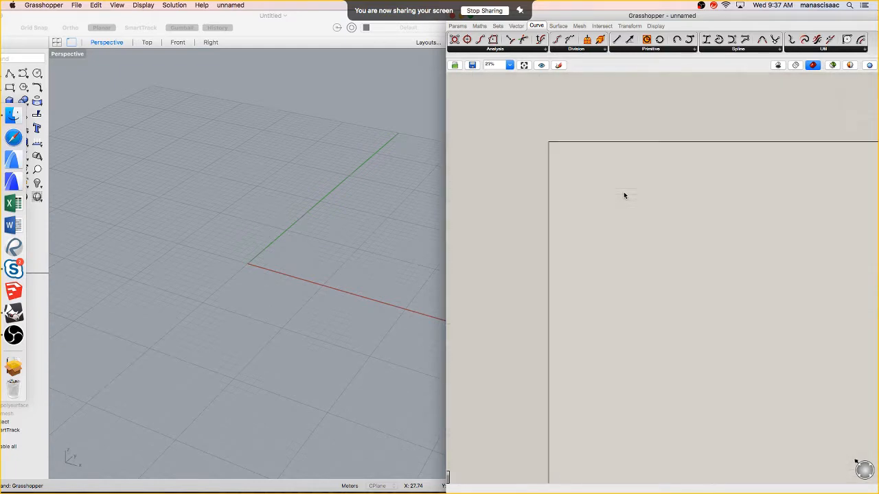
scroll(624, 194, up, 2)
scroll(624, 194, down, 1)
middle_click(614, 185)
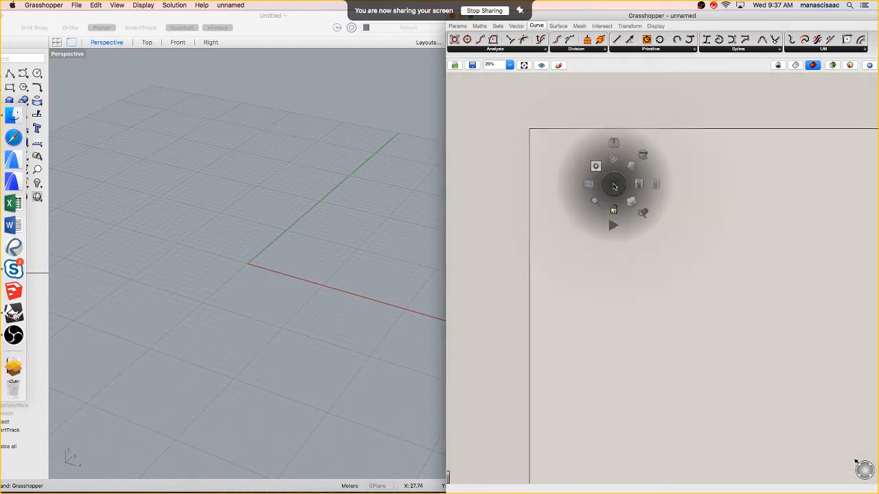
click(553, 164)
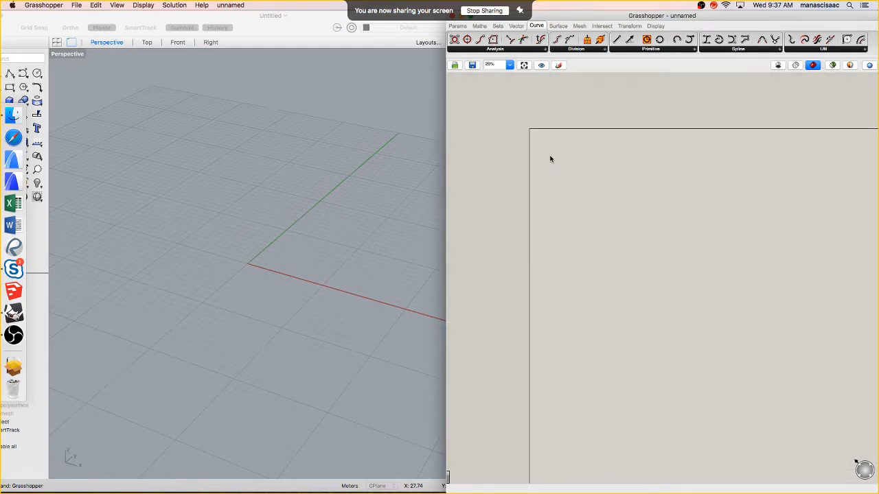
Search the components for "construct point" and place the Construct Point component on the canvas
scroll(557, 153, up, 2)
double_click(652, 203)
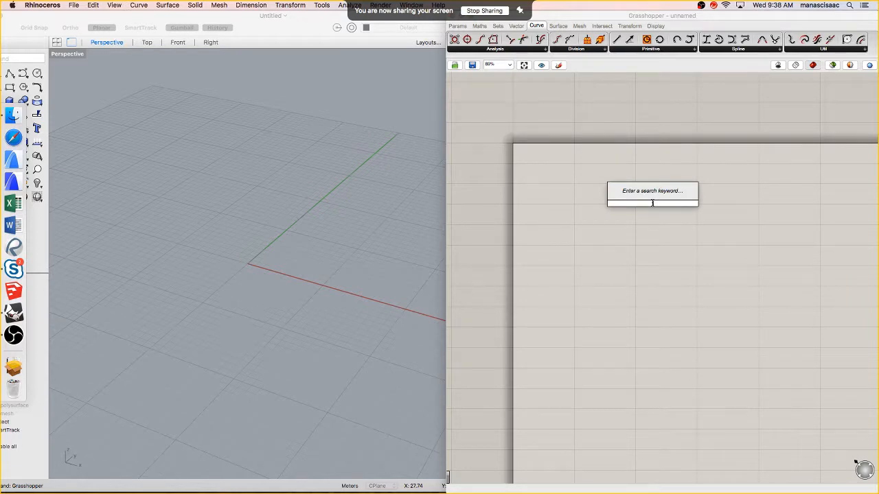
text(point)
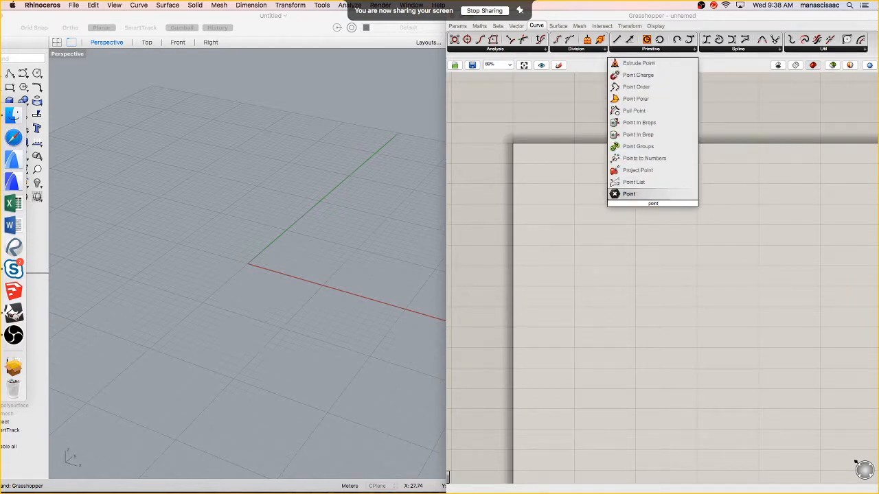
key(BackSpace)
key(BackSpace)
key(BackSpace)
key(BackSpace)
key(BackSpace)
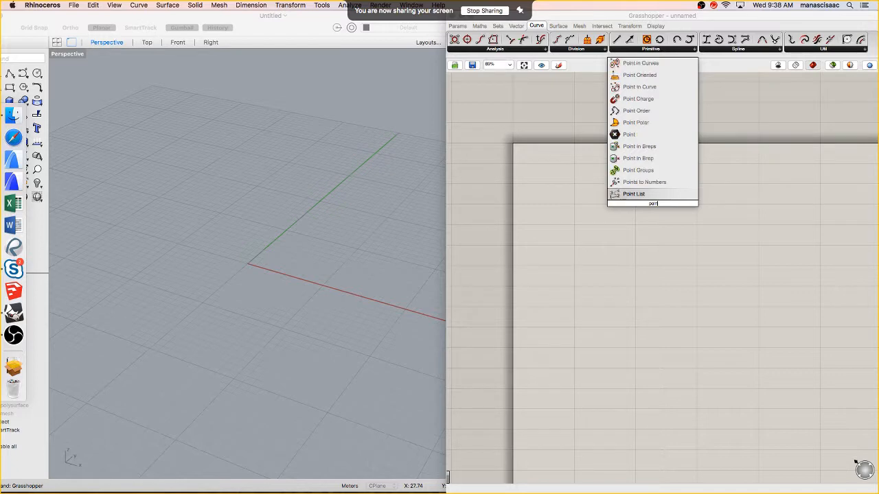
text(cons)
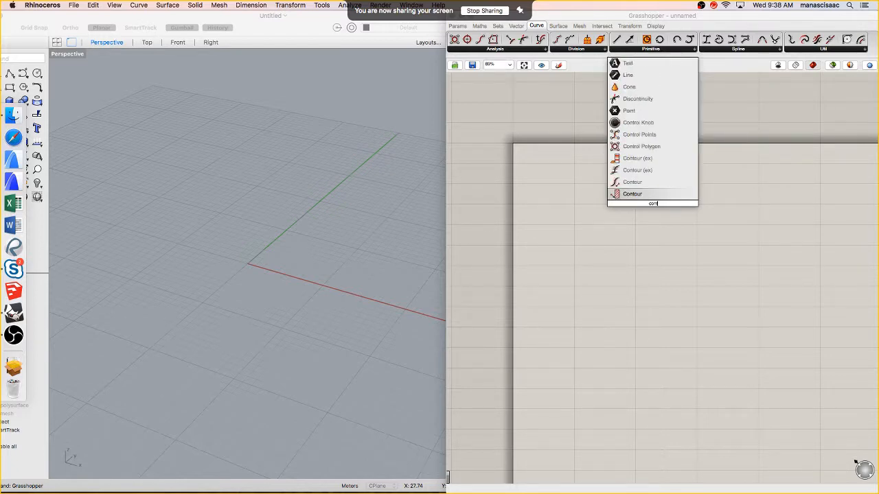
text(t)
key(BackSpace)
text(st)
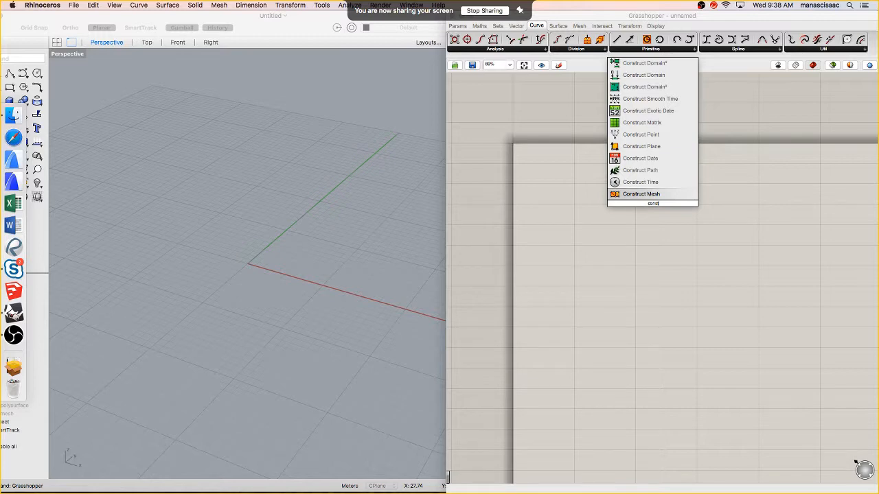
text(ruct)
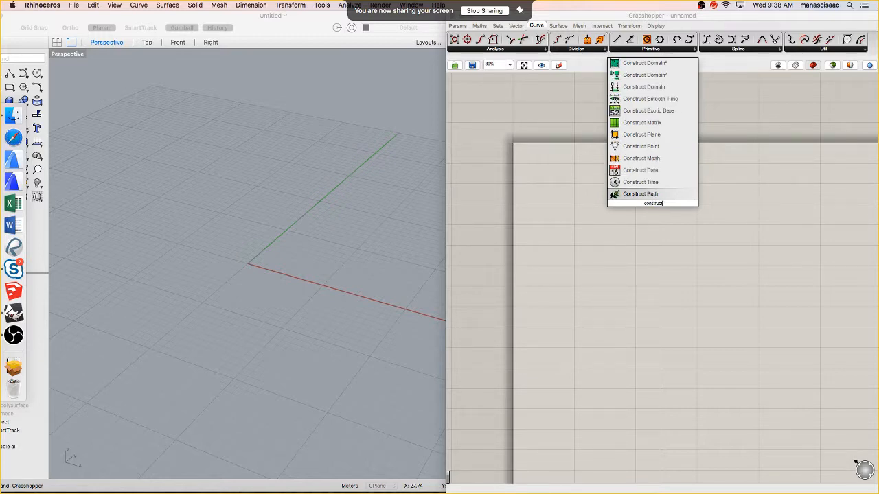
text( poin)
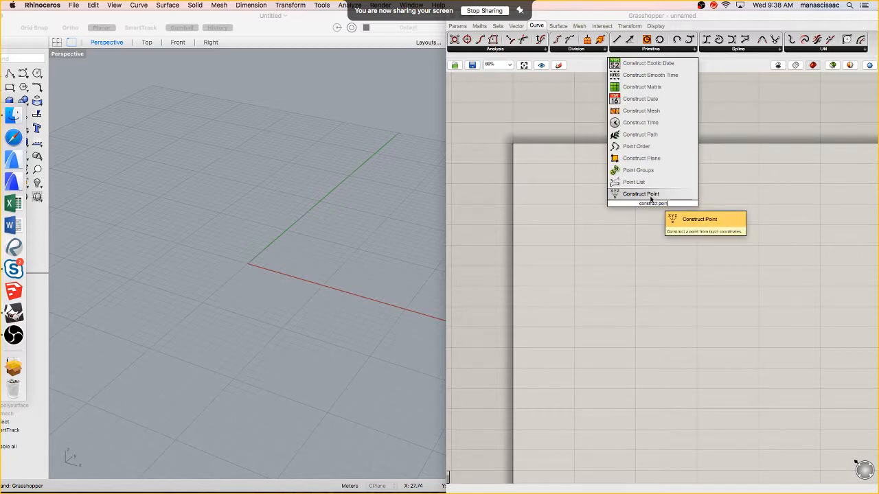
click(650, 196)
scroll(653, 204, up, 5)
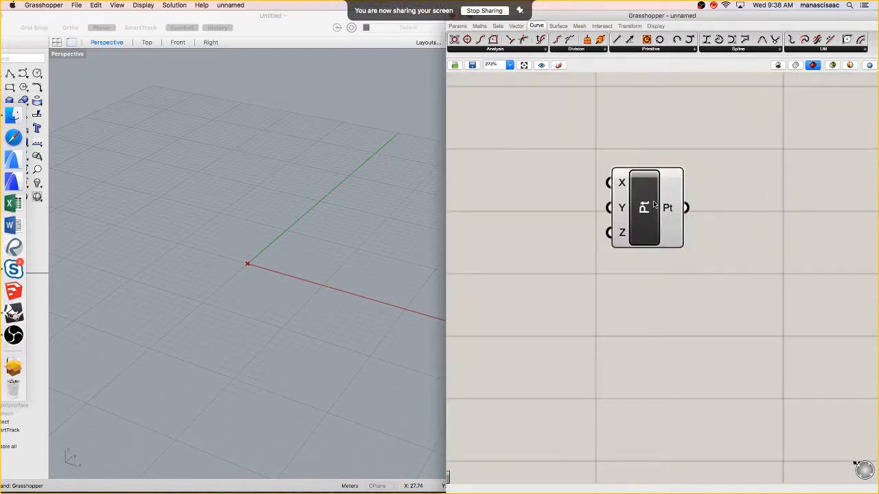
Select the Construct Point component, display it with its icon, and switch it back to a text label
click(653, 203)
scroll(653, 204, down, 3)
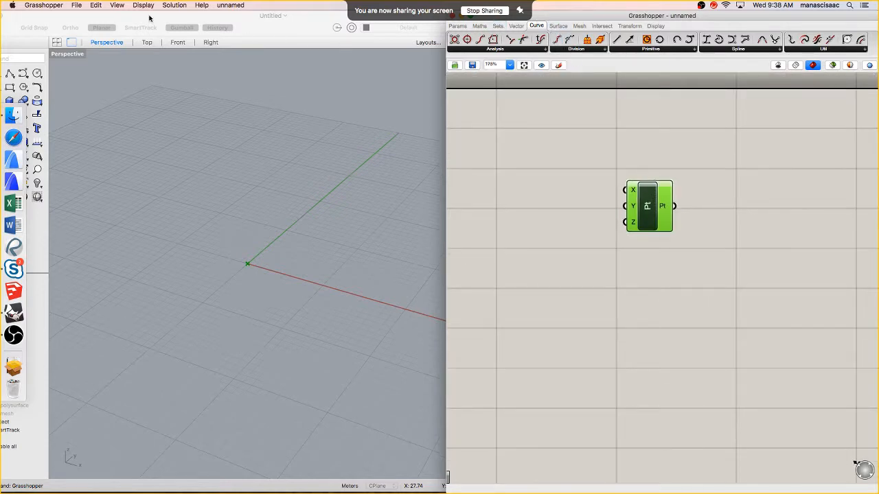
scroll(663, 206, up, 1)
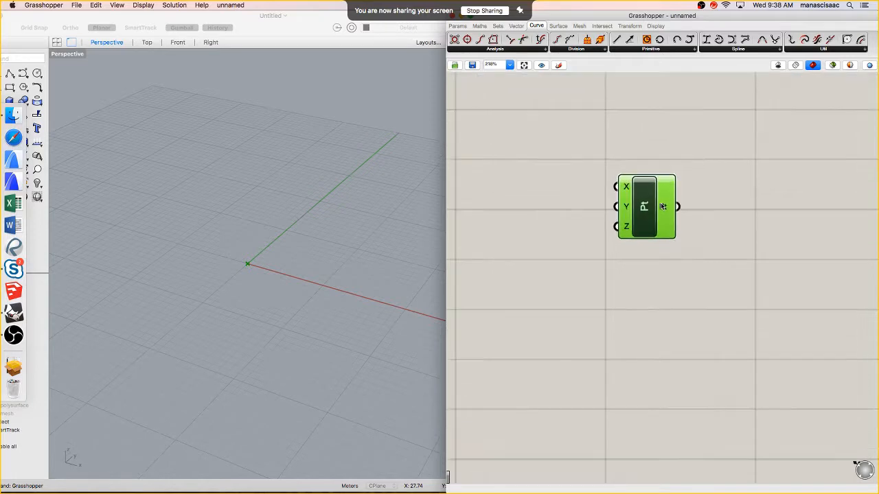
scroll(662, 206, up, 1)
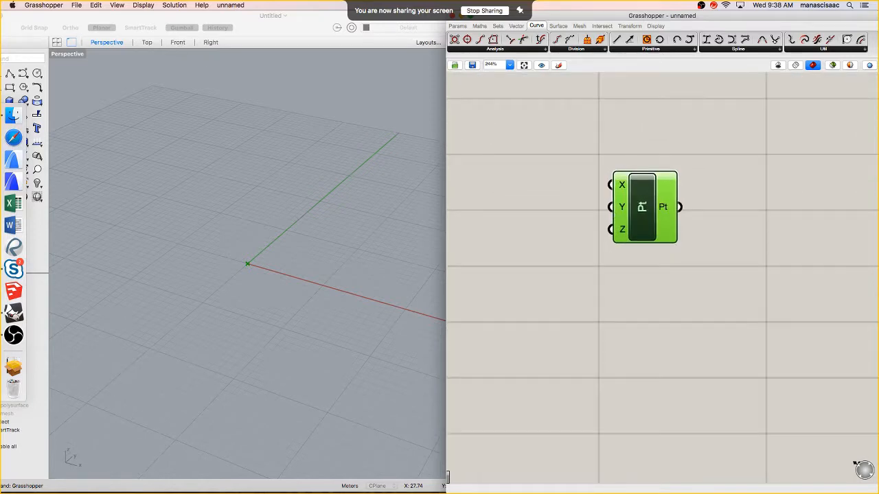
click(142, 6)
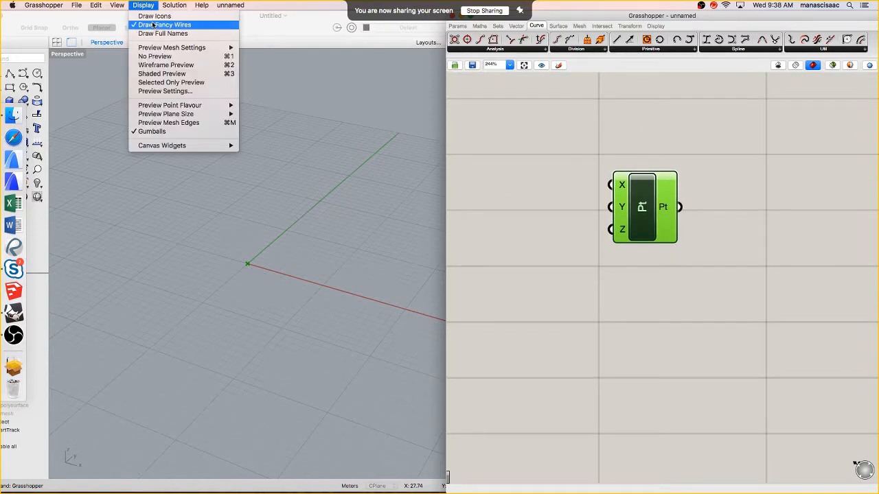
click(163, 16)
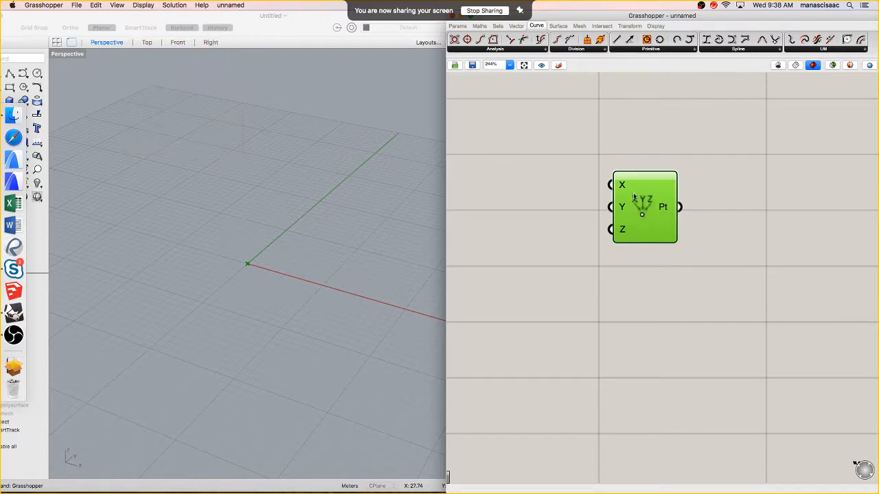
scroll(646, 206, up, 2)
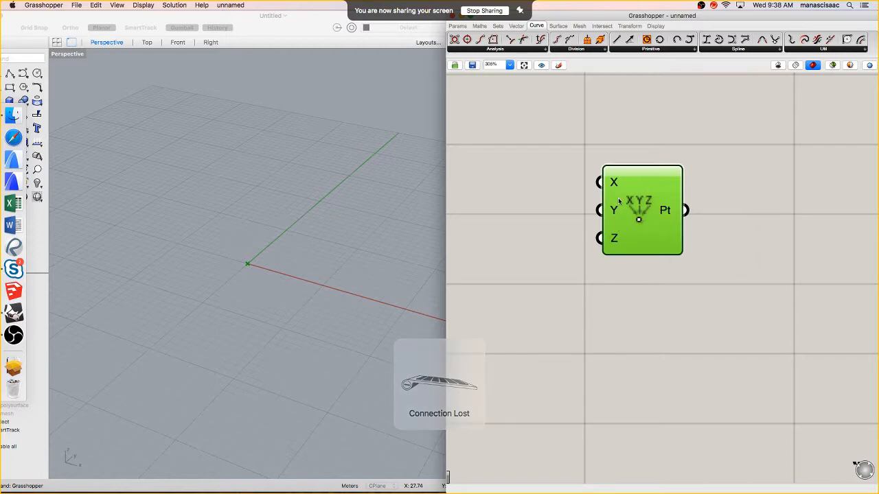
click(143, 5)
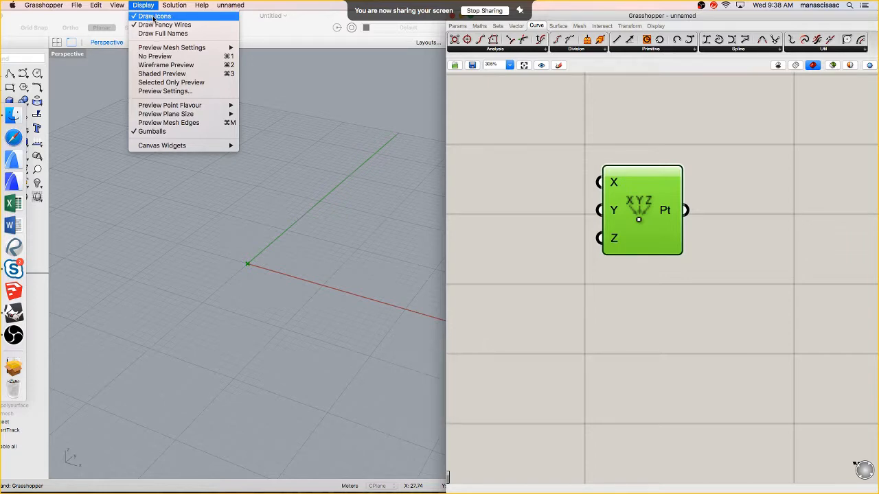
click(154, 17)
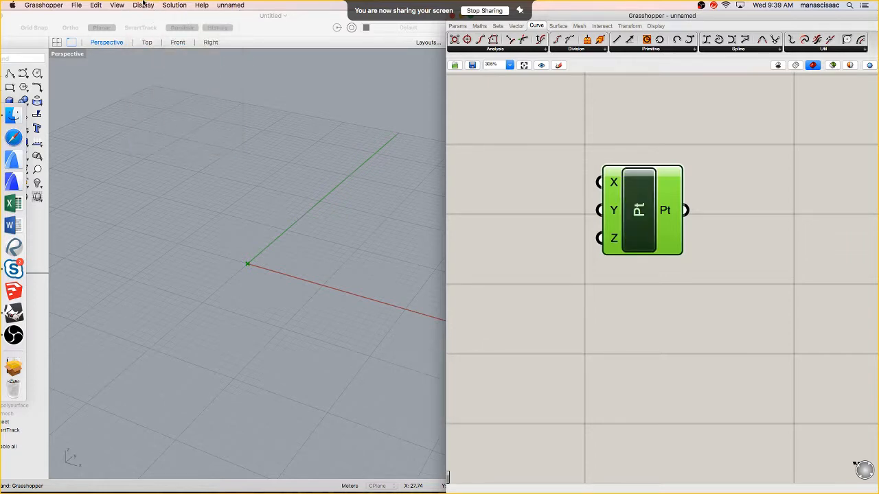
Display components with their full names instead of abbreviations
click(143, 5)
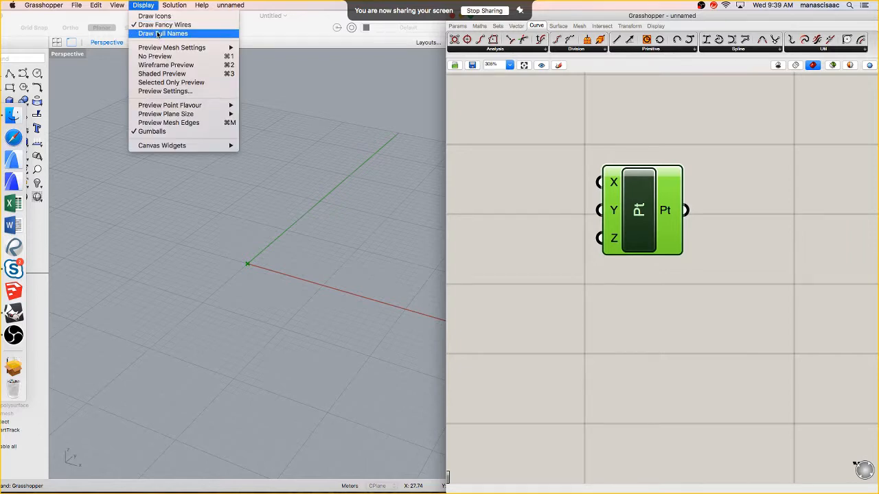
click(157, 34)
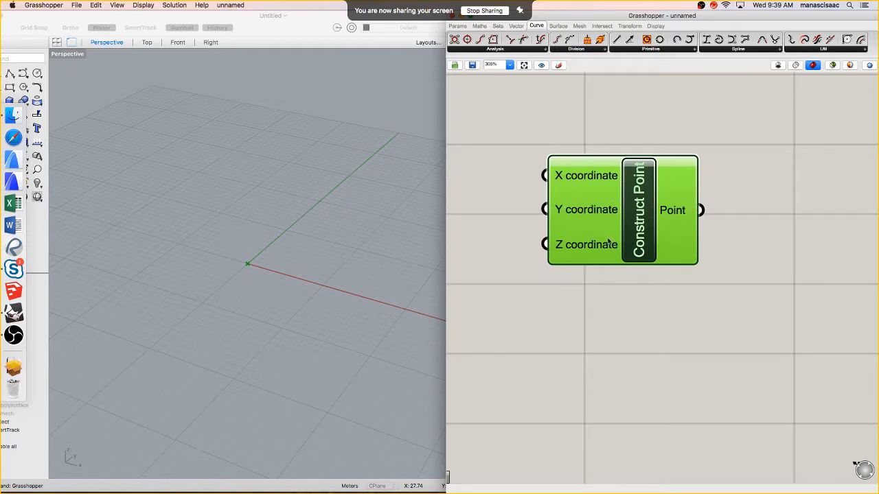
scroll(608, 241, down, 1)
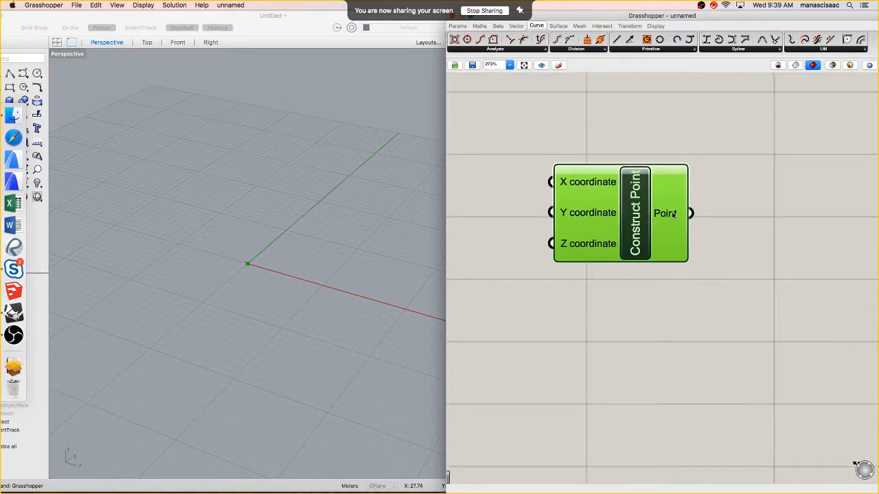
Examine the point at the origin in Rhino and the value options of the Construct Point coordinate inputs
scroll(257, 260, up, 5)
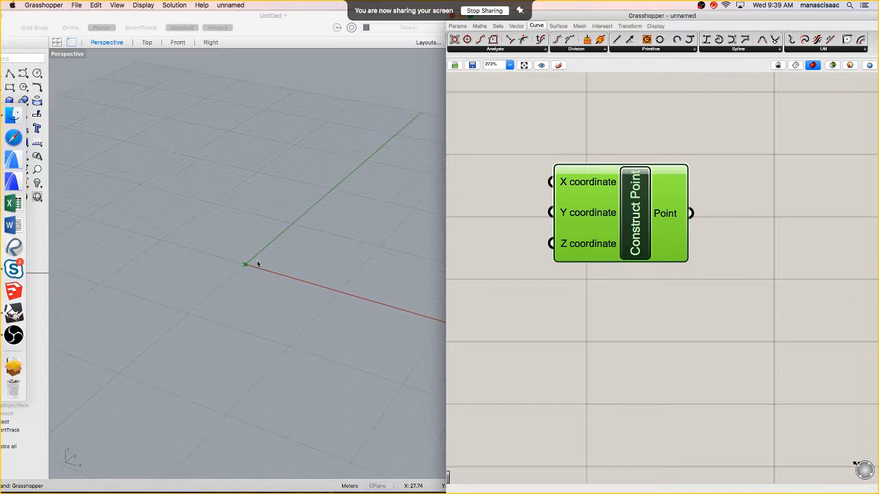
scroll(243, 268, up, 2)
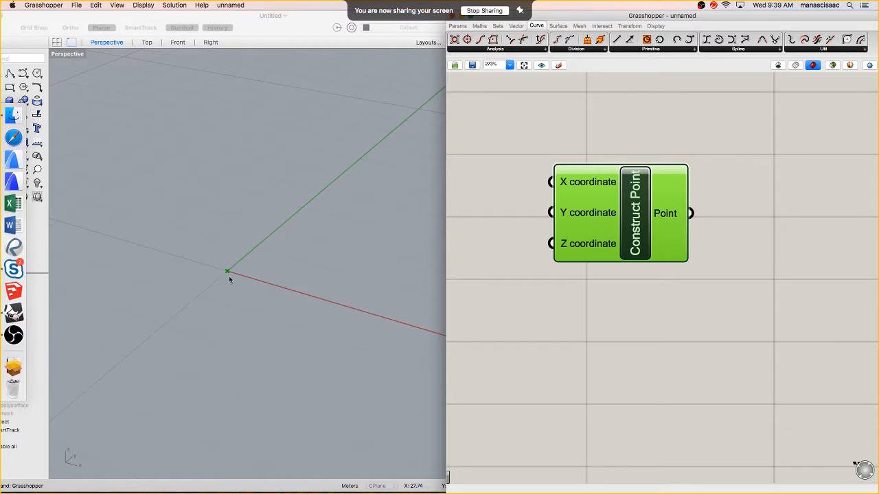
right_click(576, 183)
mouse_move(604, 265)
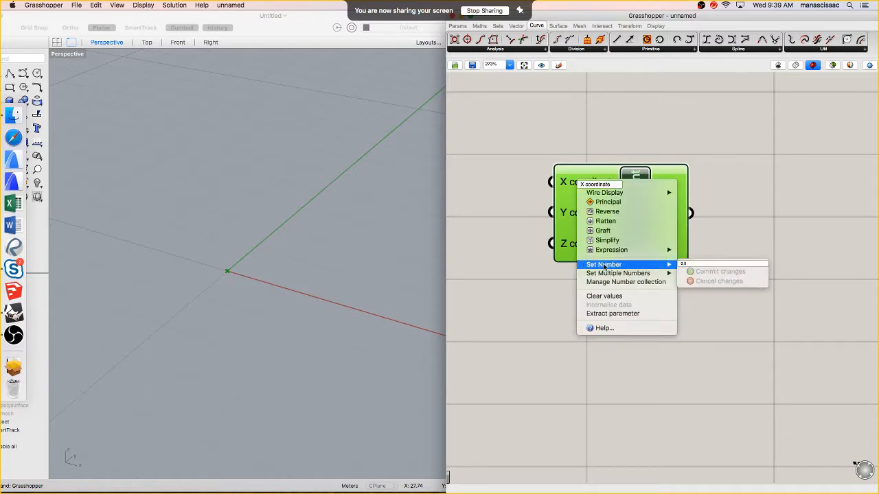
right_click(572, 224)
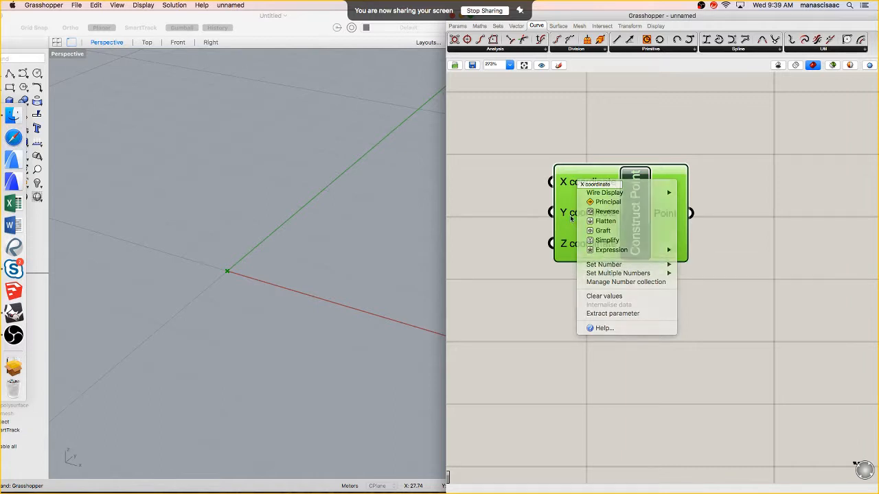
right_click(573, 217)
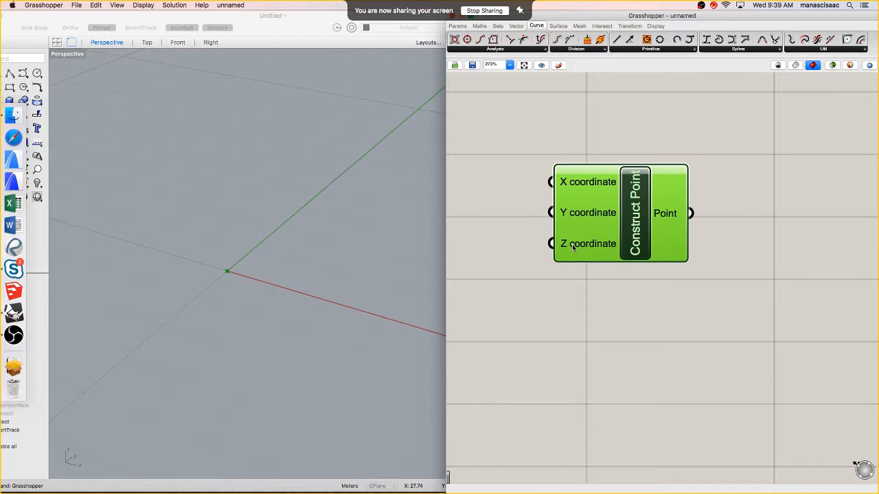
right_click(573, 247)
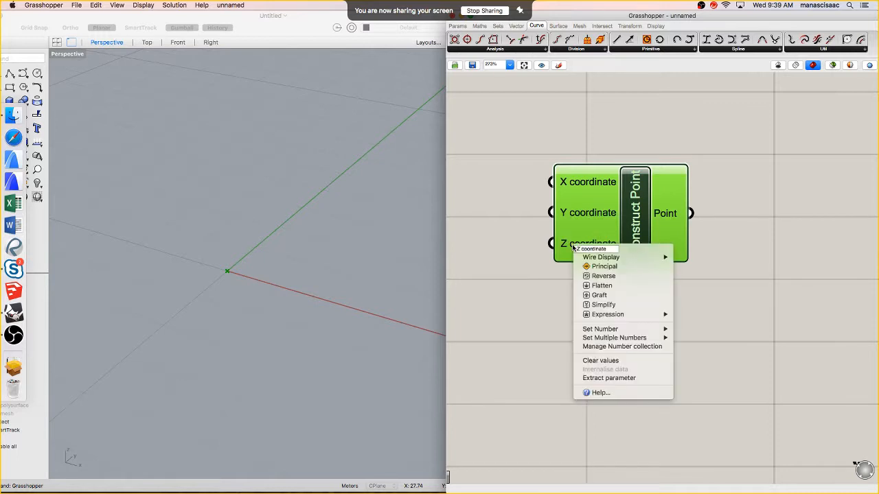
Set the X coordinate input of the Construct Point component to 5
right_click(576, 185)
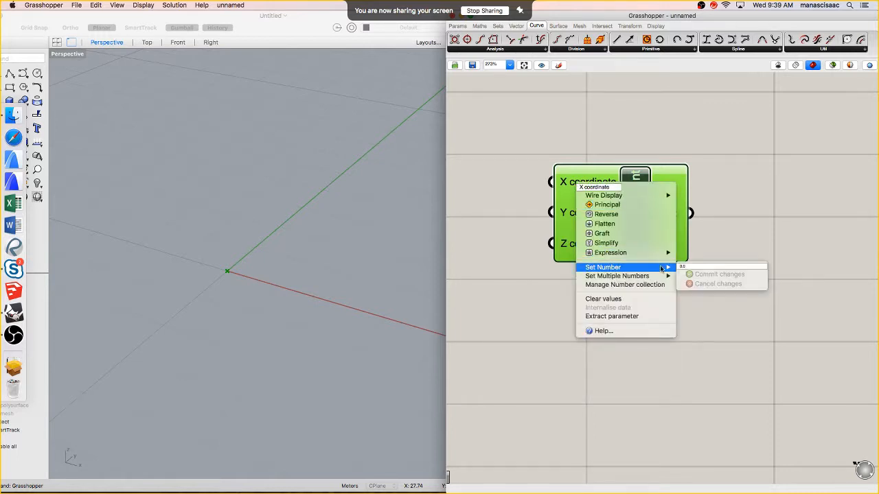
click(682, 266)
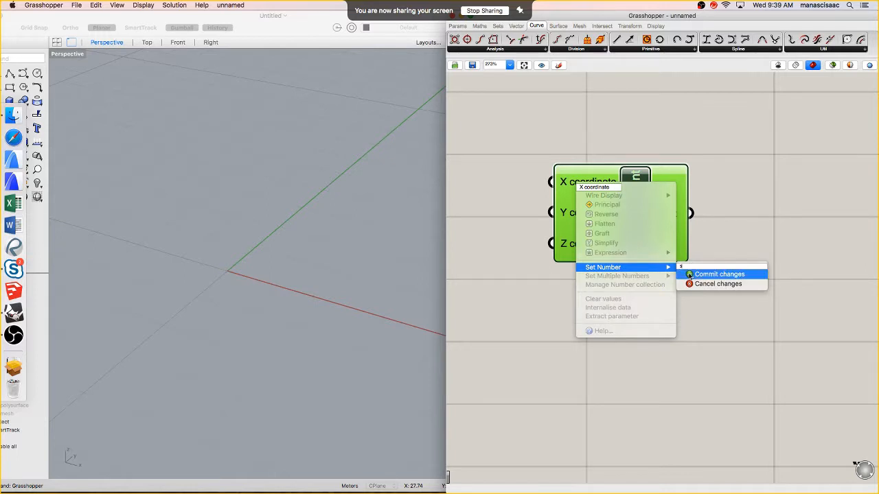
click(714, 274)
scroll(325, 295, down, 2)
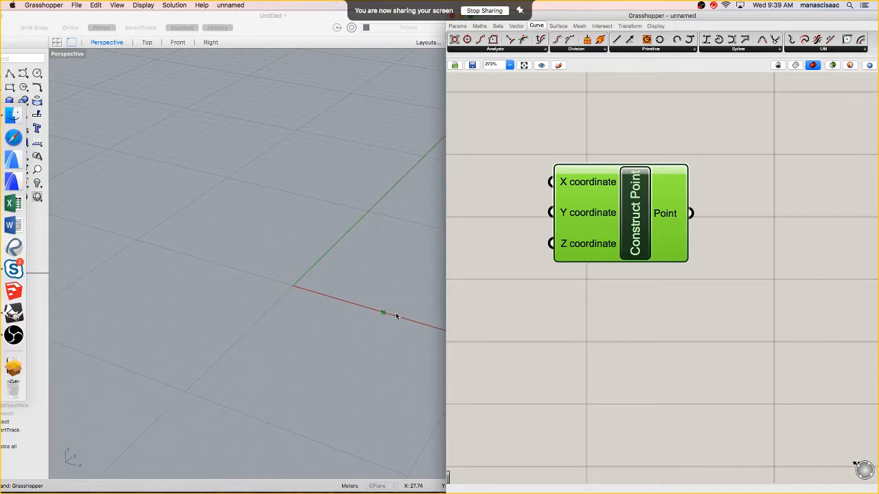
scroll(396, 316, up, 1)
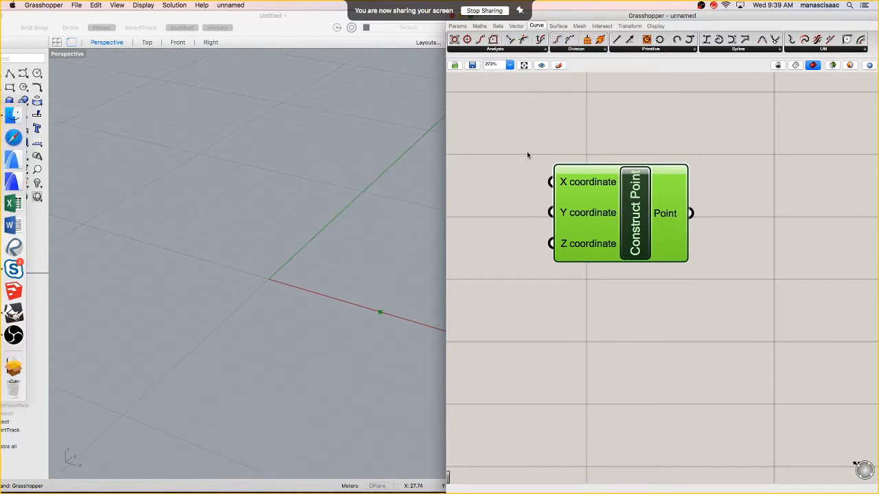
Place a Panel component beside the output of Construct Point and resize it to be narrower and taller
click(458, 26)
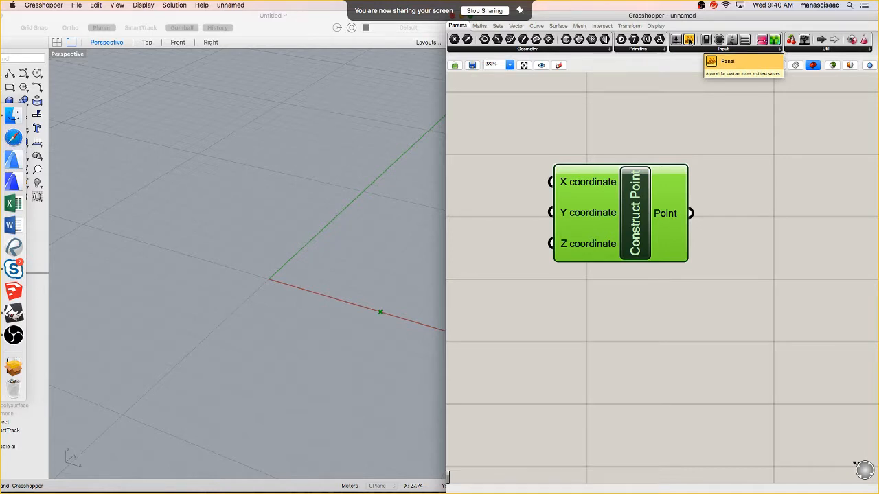
drag(688, 40, 771, 227)
scroll(763, 219, down, 5)
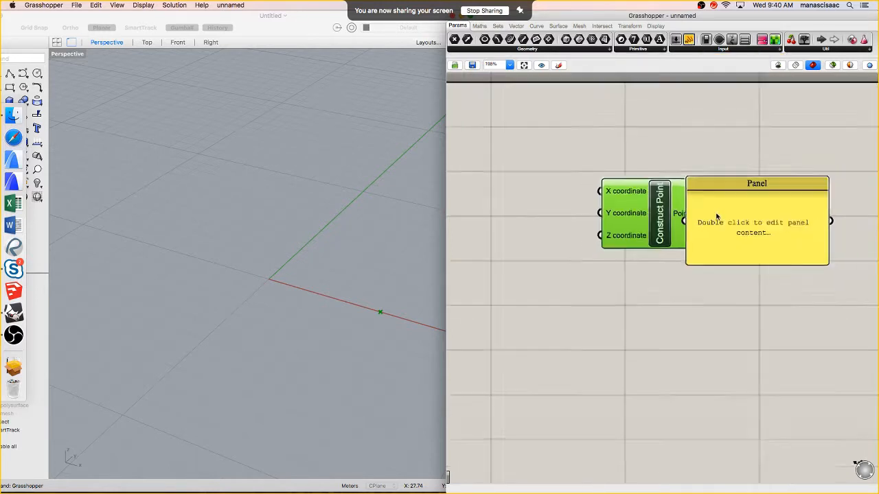
scroll(758, 213, up, 5)
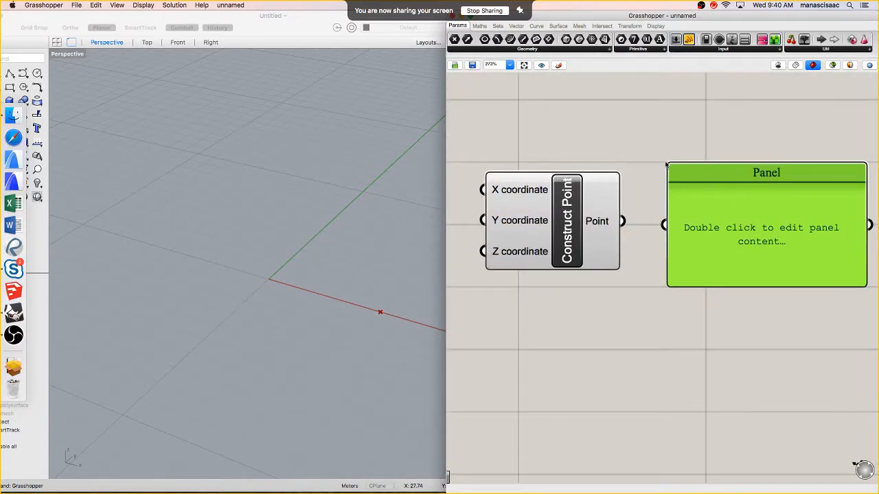
drag(670, 163, 718, 134)
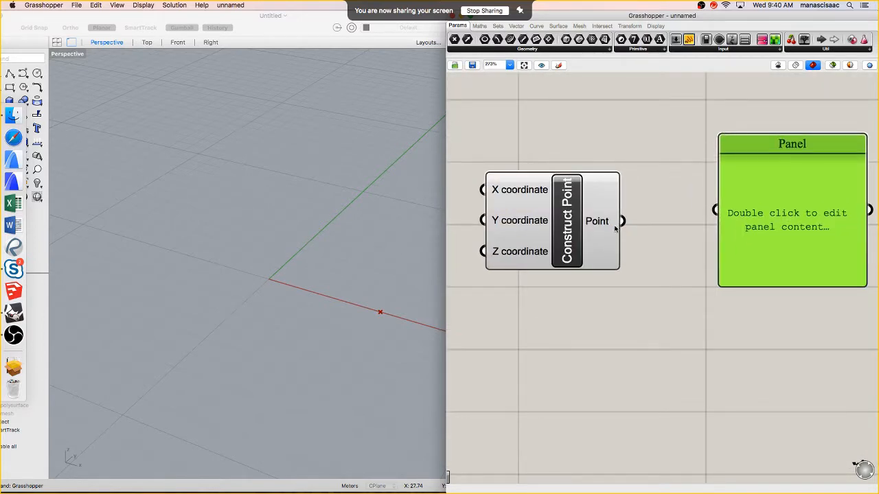
Connect the Point output of Construct Point to the Panel's input
drag(623, 221, 716, 211)
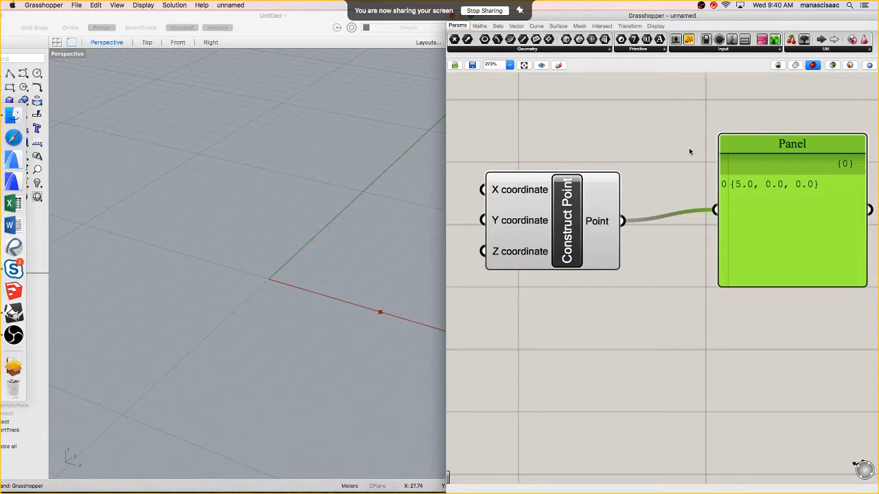
right_drag(689, 152, 632, 164)
scroll(620, 216, down, 1)
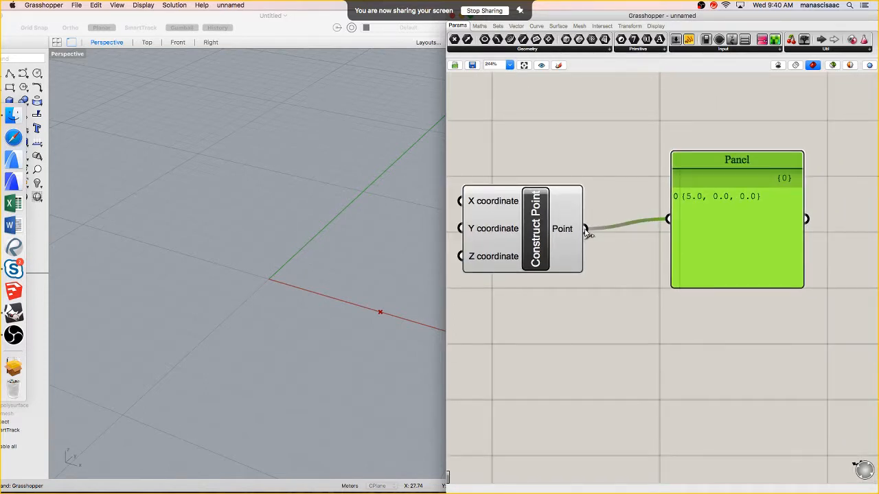
drag(587, 231, 675, 219)
right_drag(593, 230, 613, 236)
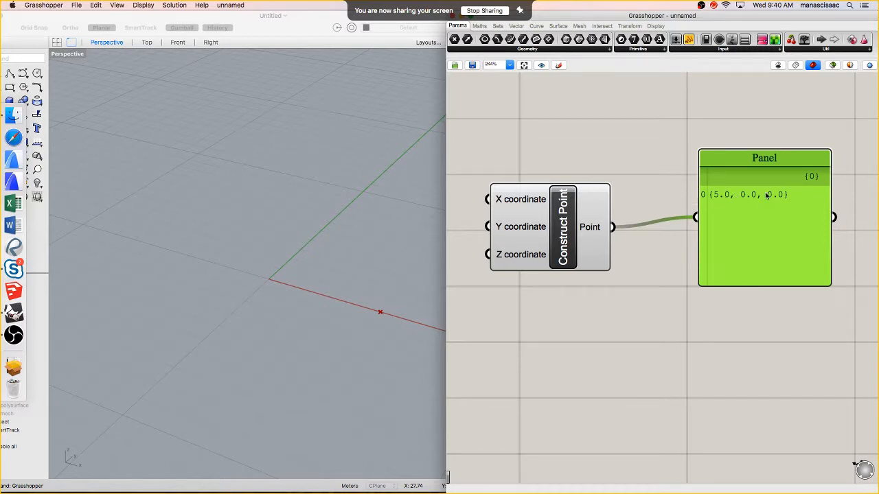
Set the Y coordinate input of the Construct Point component to 70 and bring the point into view in Rhino
right_click(512, 228)
mouse_move(556, 311)
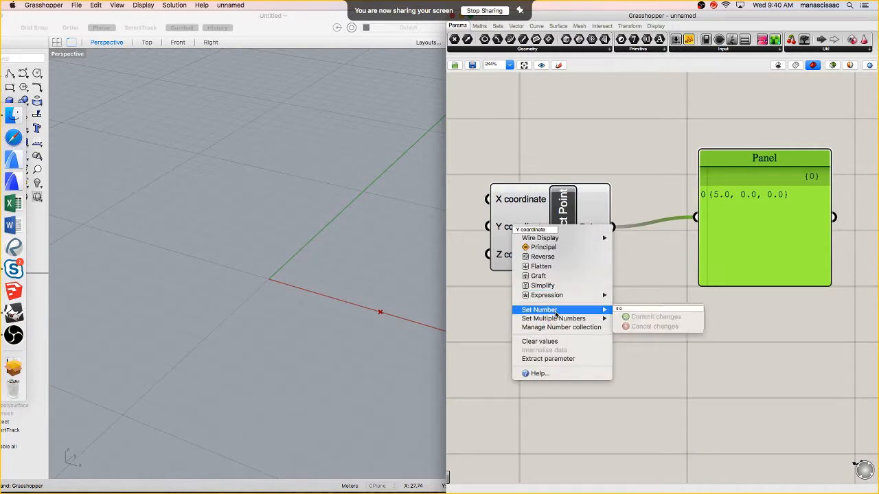
click(610, 311)
right_click(540, 232)
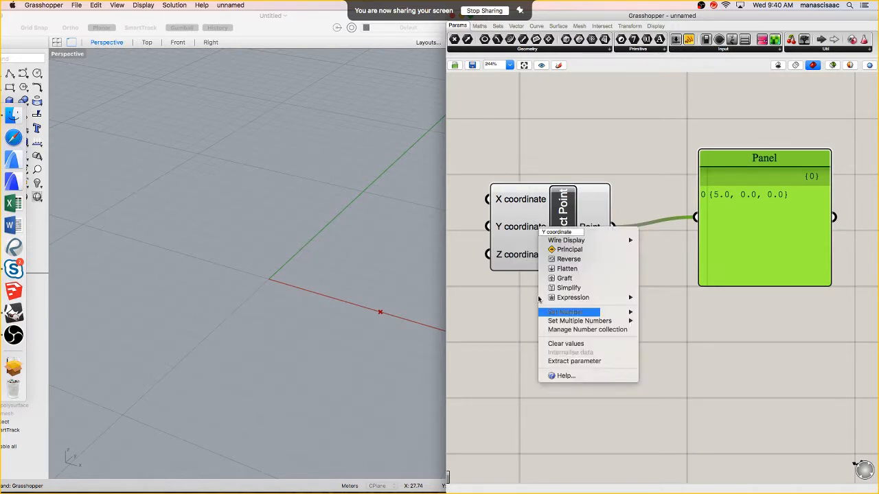
mouse_move(564, 313)
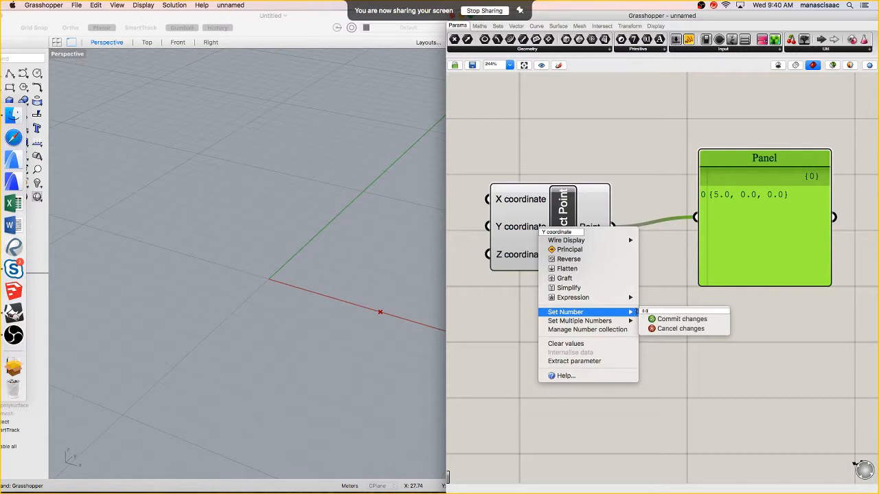
click(651, 312)
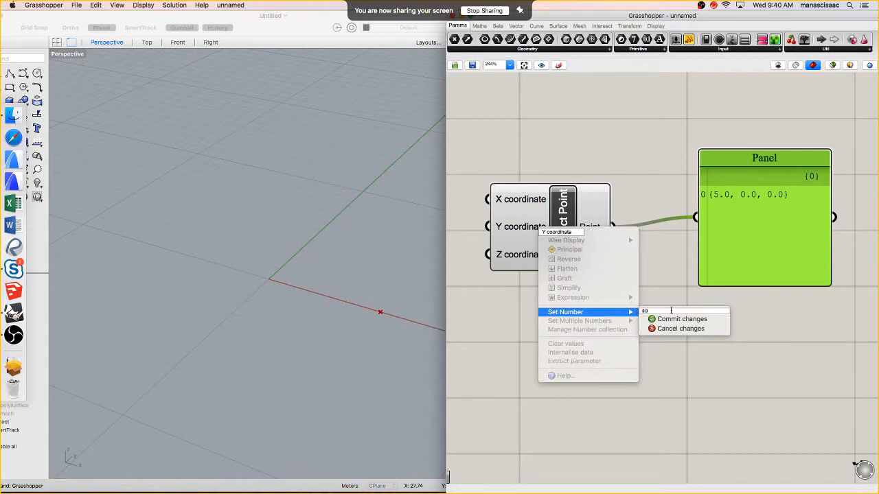
click(628, 316)
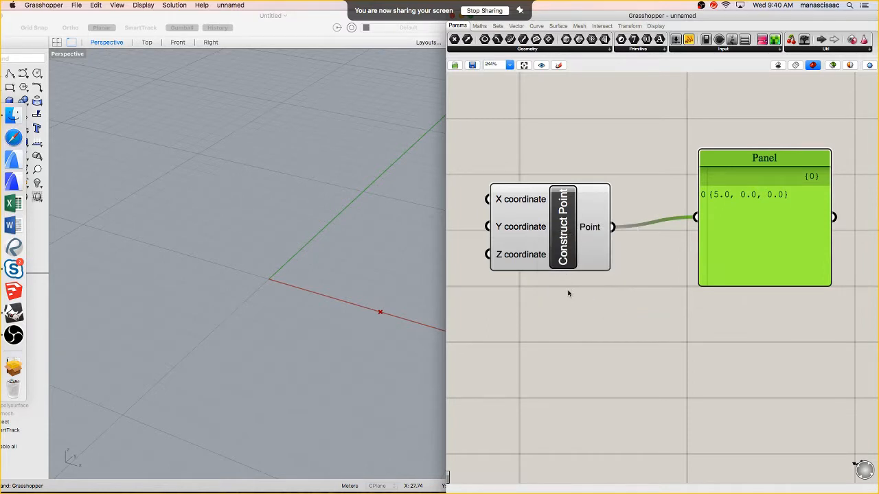
right_click(532, 228)
mouse_move(576, 316)
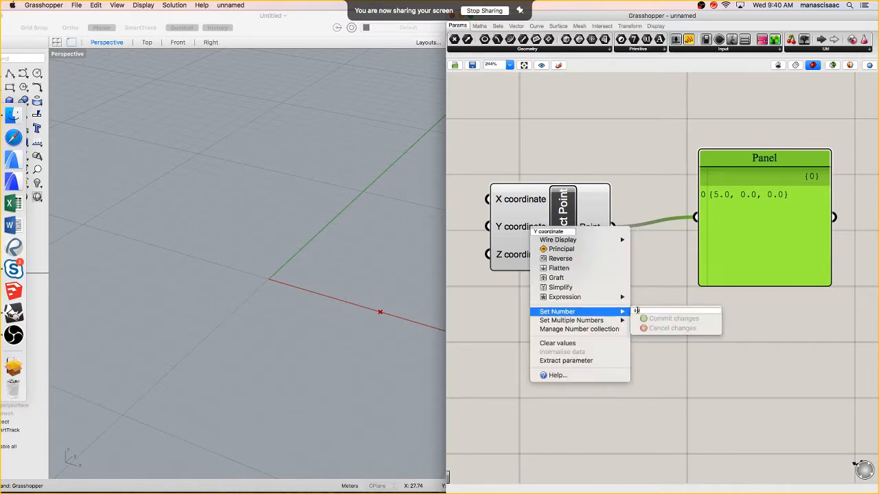
text(1)
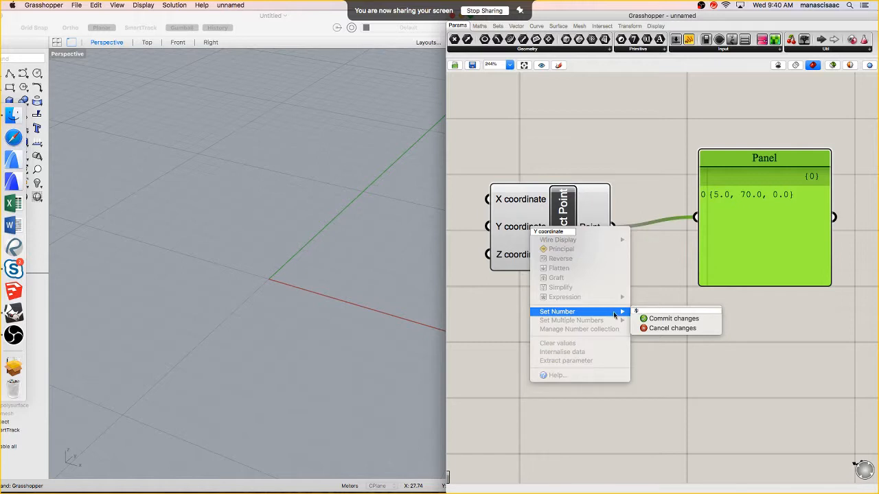
scroll(269, 301, down, 5)
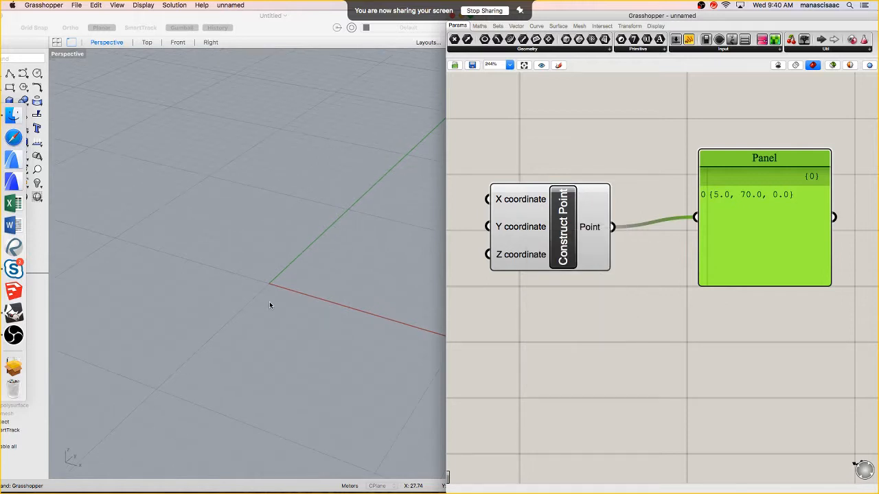
right_drag(298, 297, 412, 210)
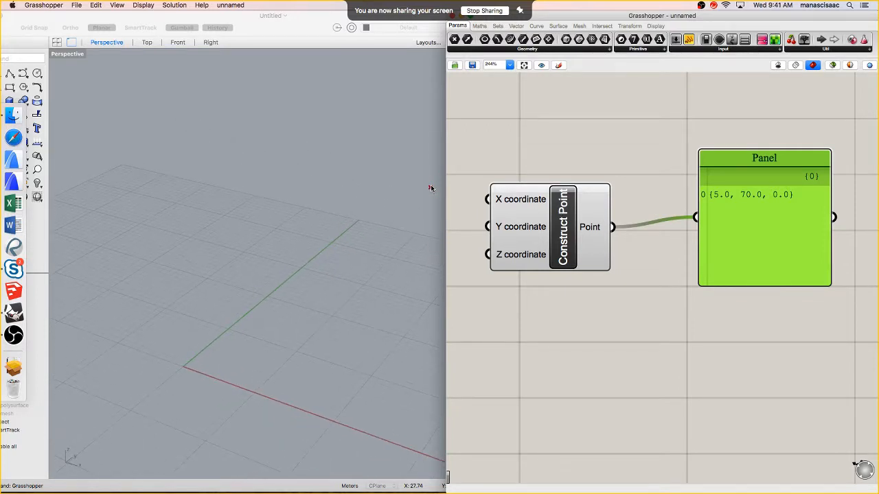
Place a Number Slider beside Construct Point, connect it to the X coordinate input and vary its value
right_drag(538, 190, 714, 199)
scroll(634, 200, down, 3)
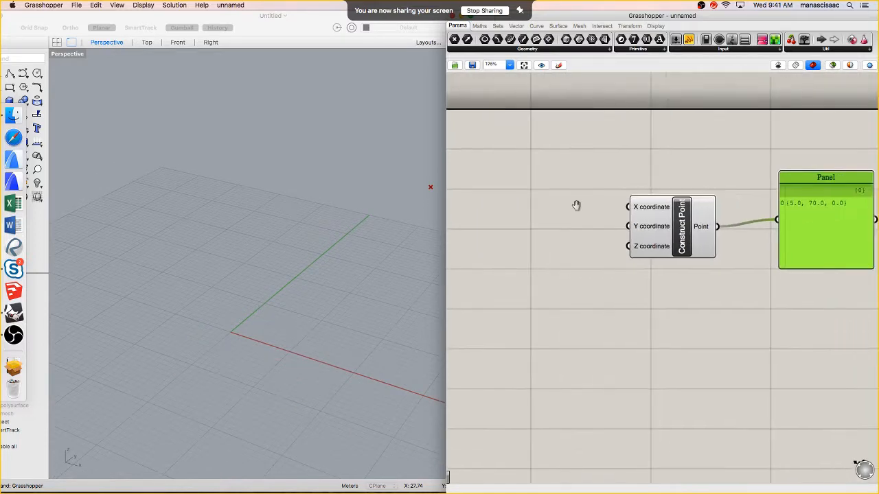
double_click(496, 206)
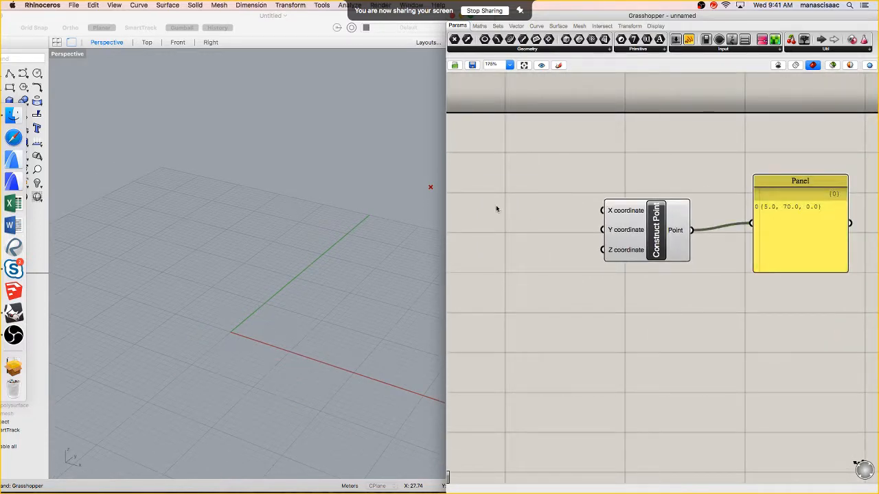
click(626, 138)
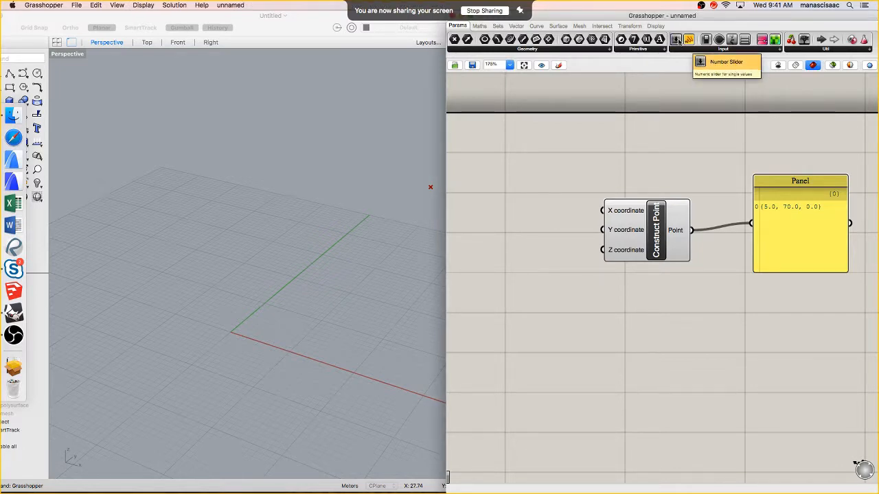
drag(677, 41, 528, 186)
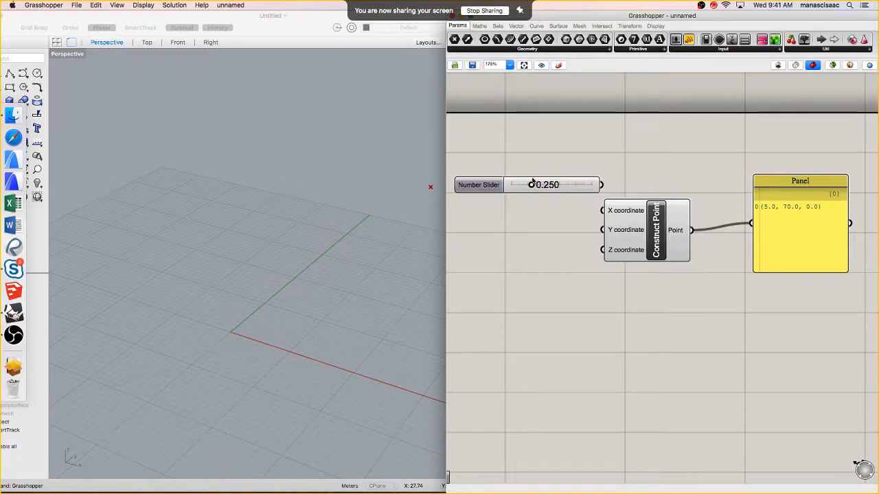
drag(534, 188, 603, 211)
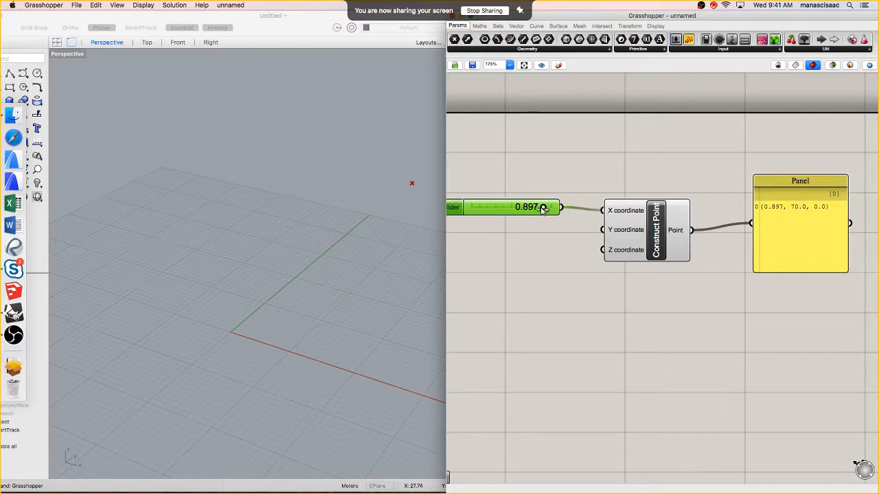
drag(543, 209, 504, 211)
Set the maximum of the Number Slider feeding the X coordinate to 100
scroll(514, 211, down, 1)
right_drag(513, 212, 557, 223)
scroll(490, 222, up, 2)
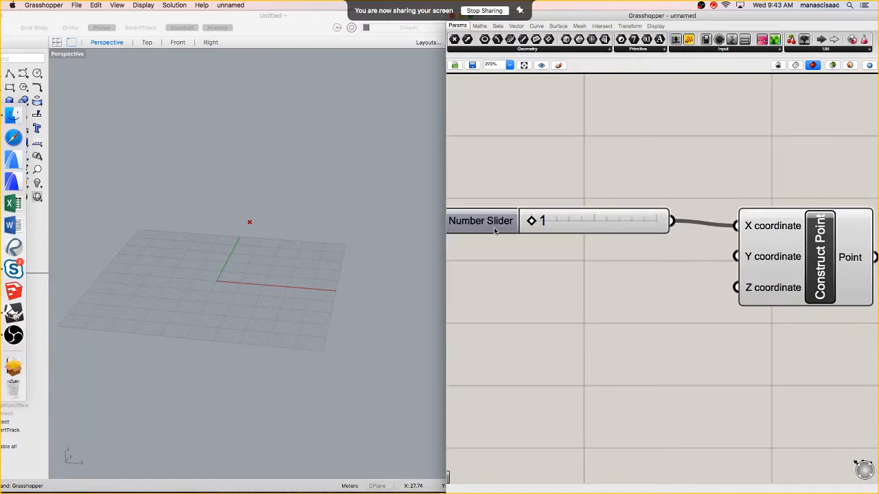
double_click(494, 231)
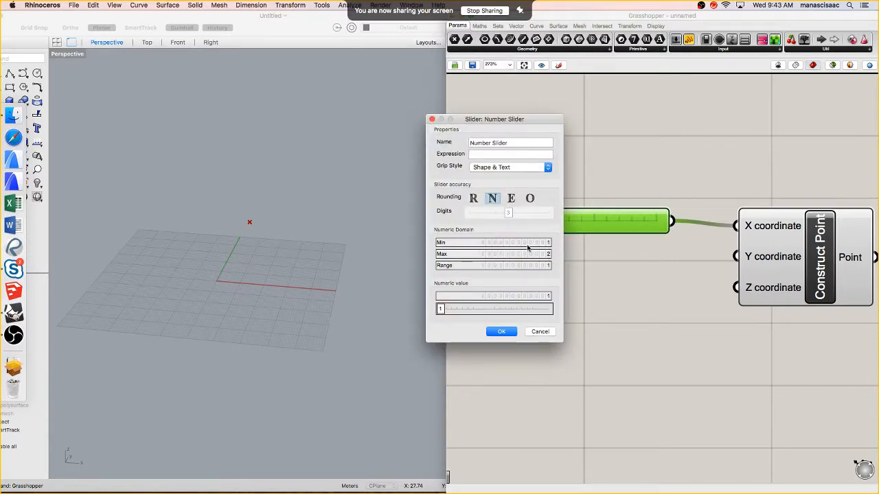
click(532, 334)
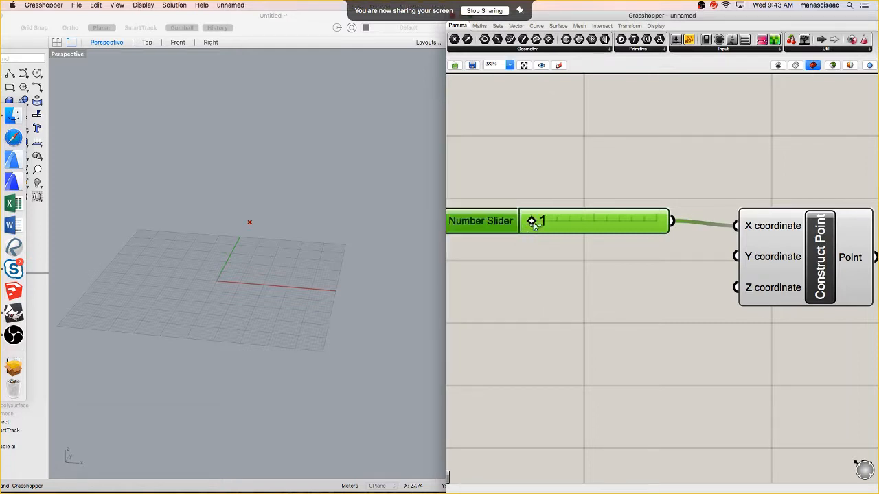
drag(533, 222, 559, 222)
double_click(493, 221)
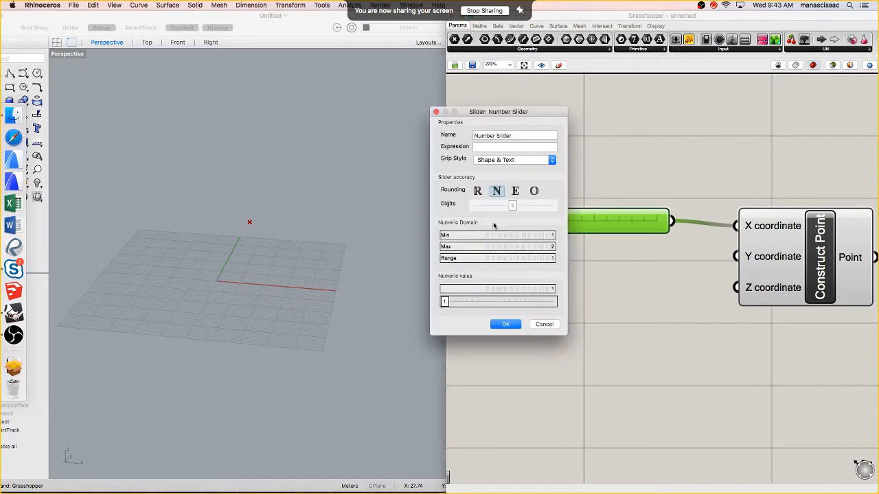
click(554, 248)
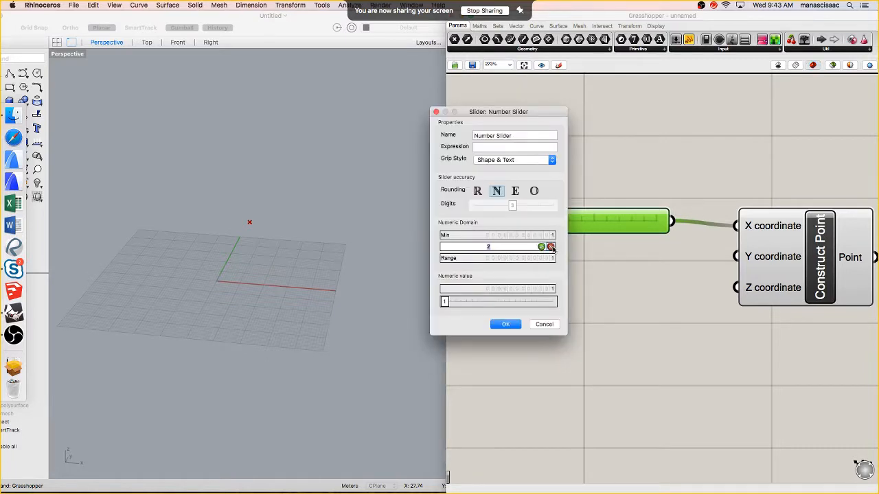
text(100)
click(542, 247)
click(505, 324)
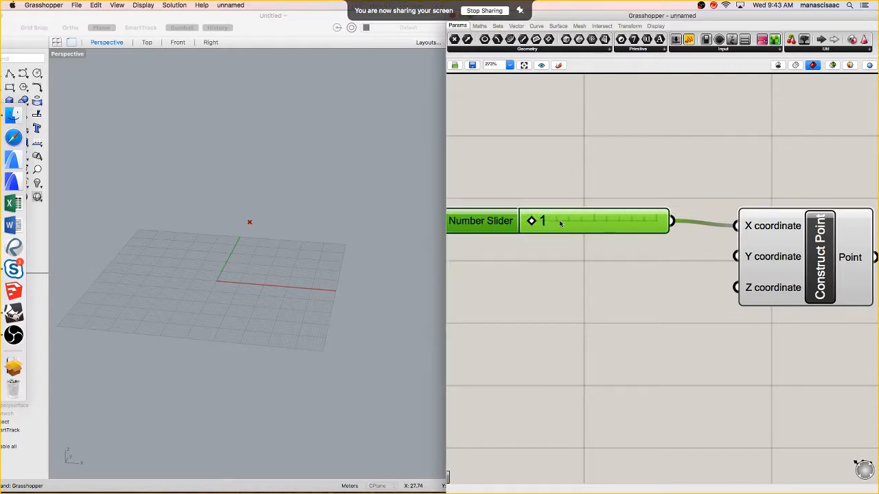
mouse_move(530, 221)
mouse_down()
mouse_move(652, 222)
mouse_move(542, 221)
mouse_up()
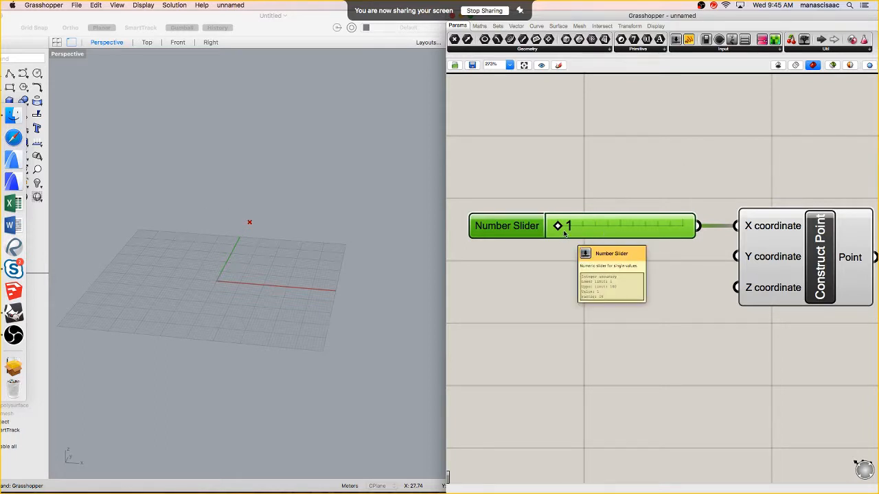
Connect a temporary Panel to the Number Slider's output to read its value, and delete the Panel
scroll(261, 212, up, 6)
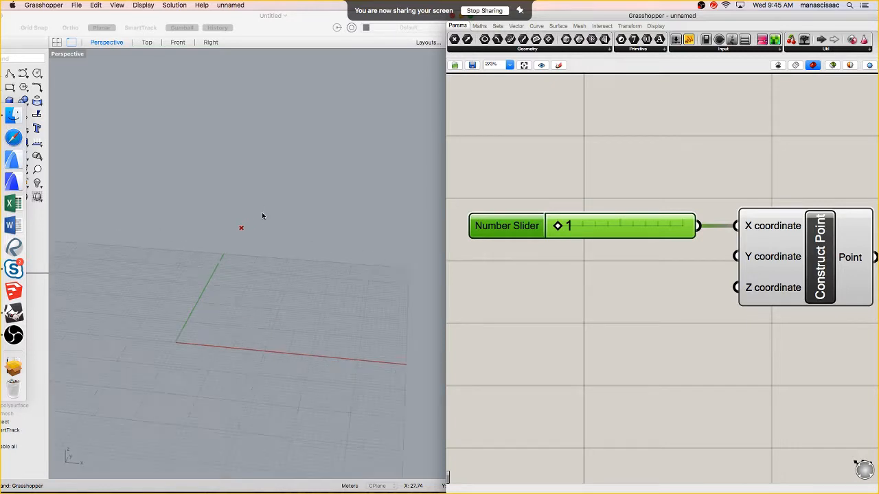
right_drag(262, 214, 273, 228)
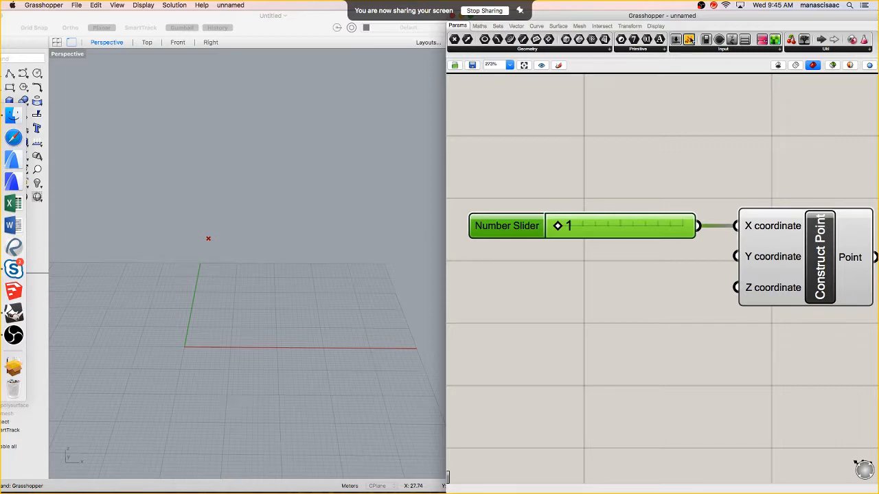
drag(689, 39, 744, 143)
drag(701, 226, 643, 143)
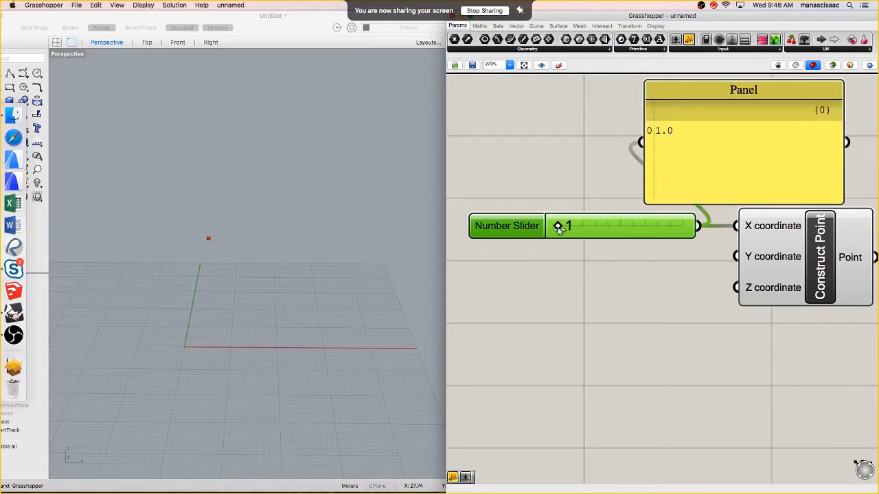
mouse_move(562, 228)
mouse_down()
mouse_move(604, 229)
mouse_move(549, 230)
mouse_up()
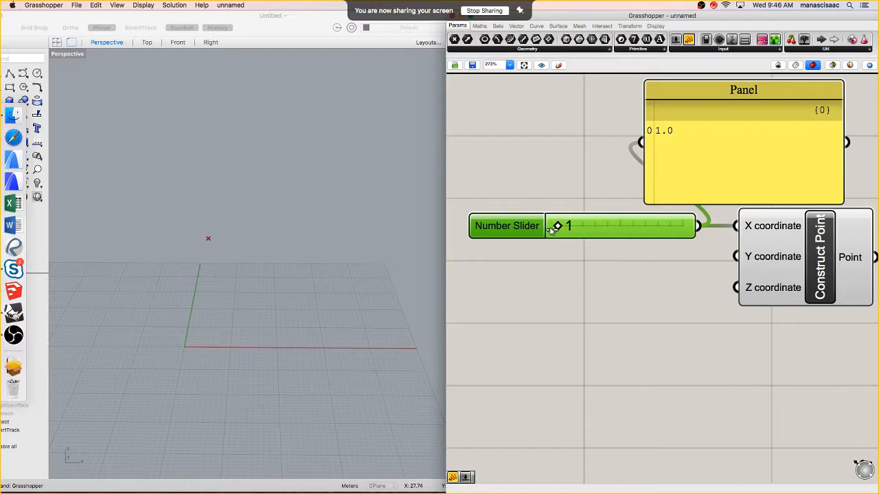
click(719, 110)
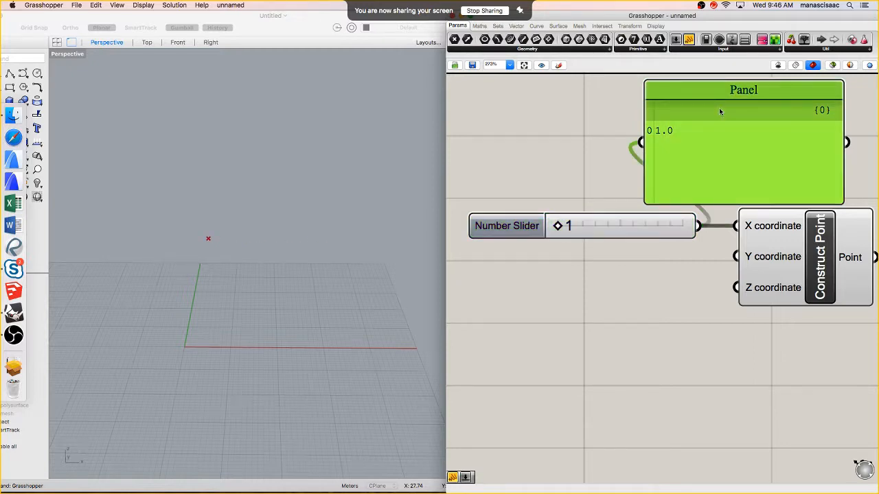
key(Delete)
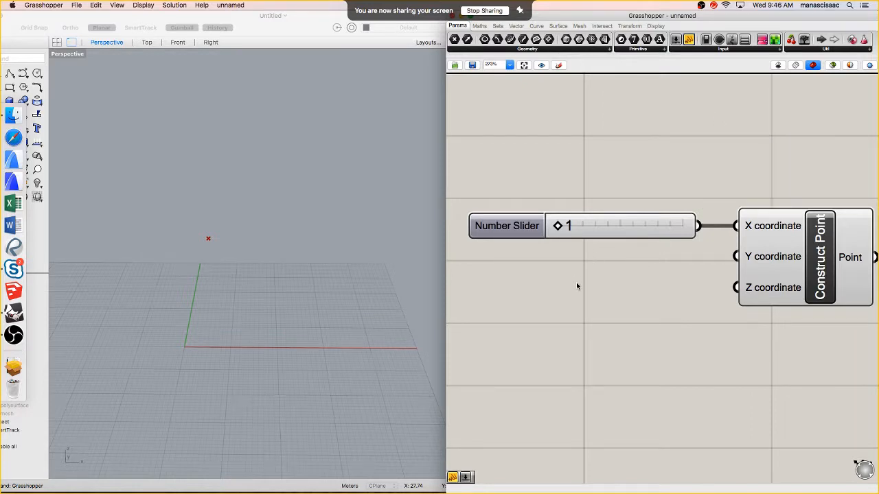
Paste a copy of the Number Slider below the first, and add an integer slider ranging 1..100 set to 37
key(ctrl+v)
double_click(626, 373)
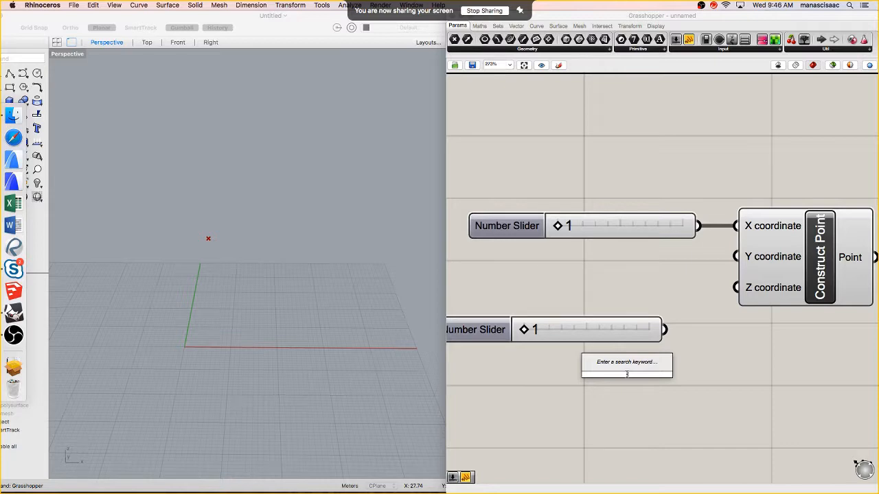
text(1..100)
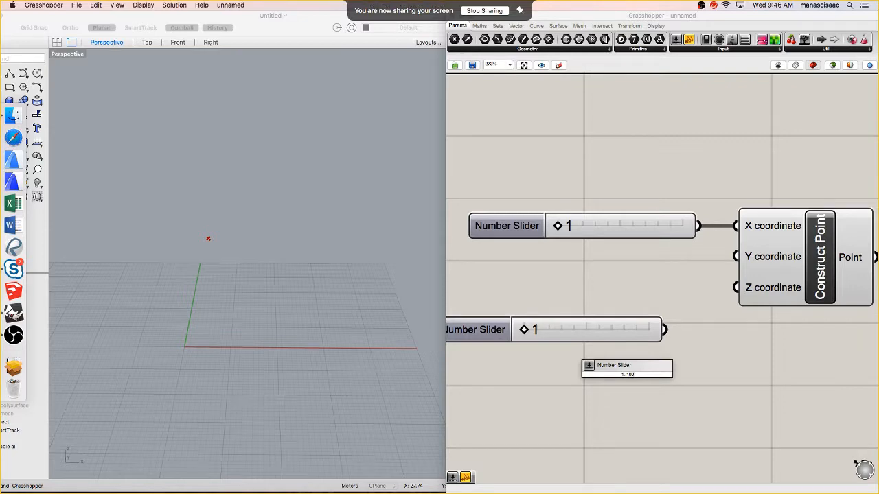
key(Return)
drag(598, 382, 648, 379)
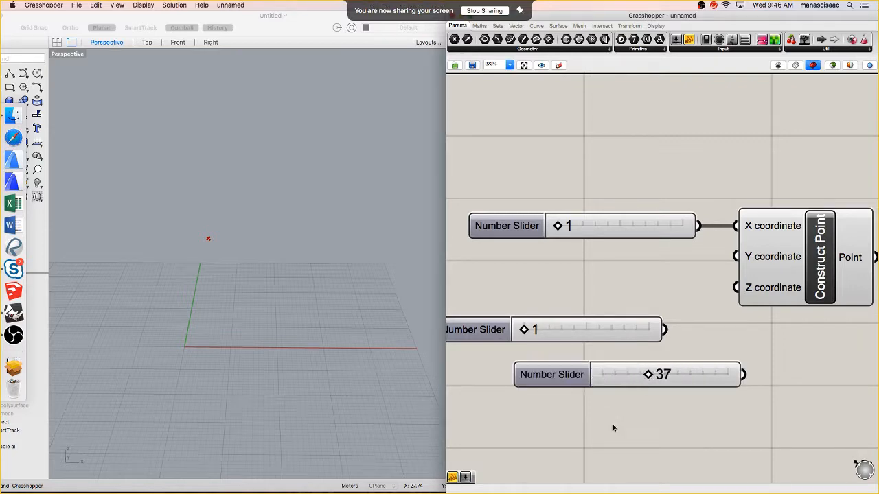
Add a decimal Number Slider ranging 1.0..100.0 below the others and set it to 18.4
double_click(603, 433)
text(1)
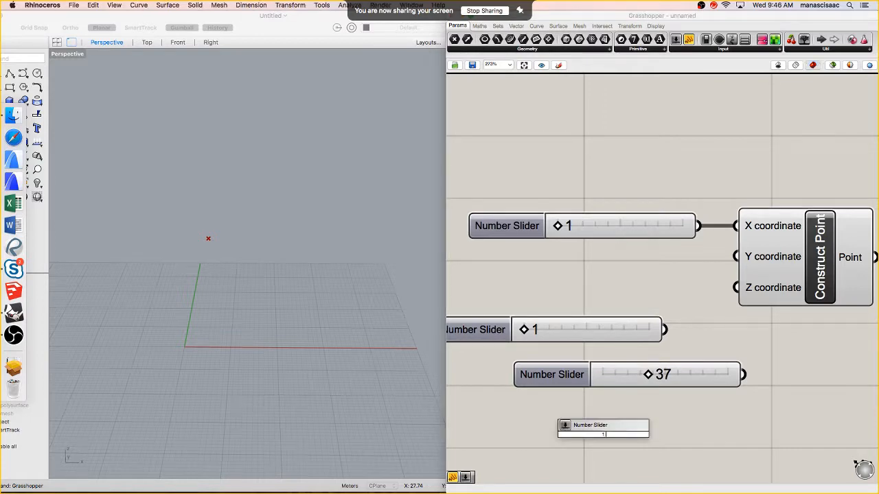
text(.0..100.0)
key(Return)
drag(580, 437, 599, 434)
scroll(599, 434, down, 2)
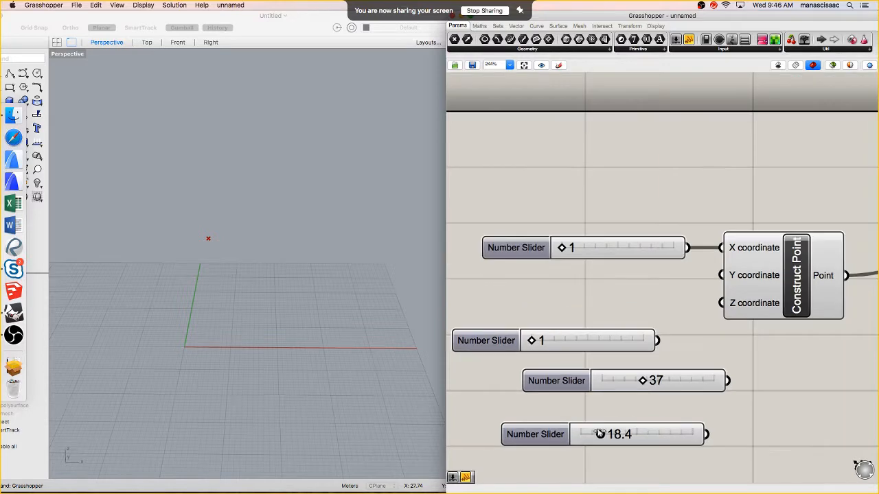
Add a Number Slider set to 10 beside the spare ones, and delete all four unconnected sliders
double_click(791, 419)
text(10)
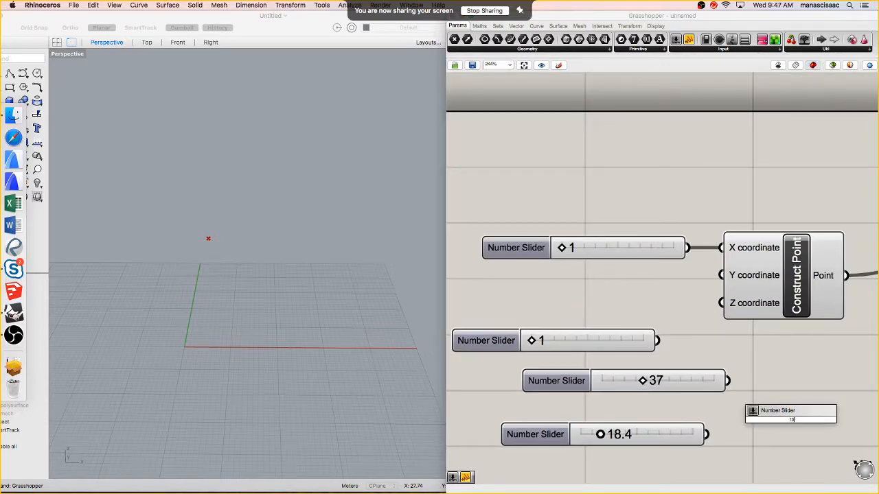
key(Return)
drag(790, 421, 730, 413)
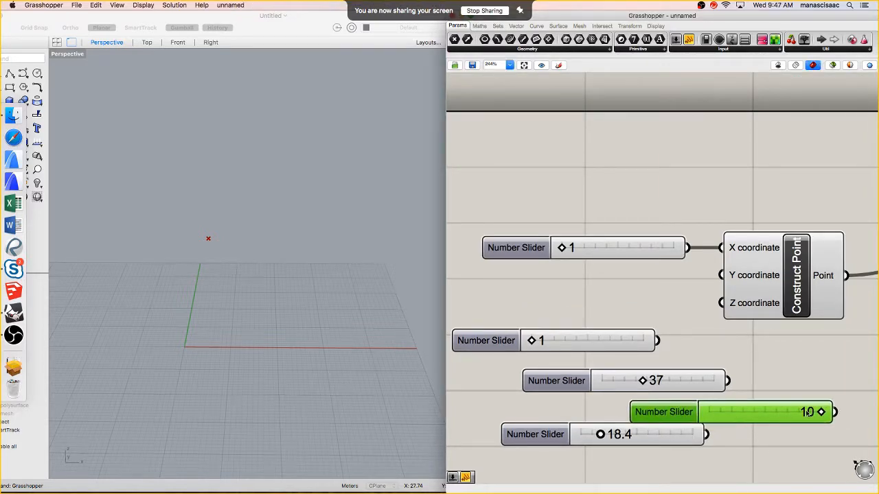
drag(768, 450, 594, 348)
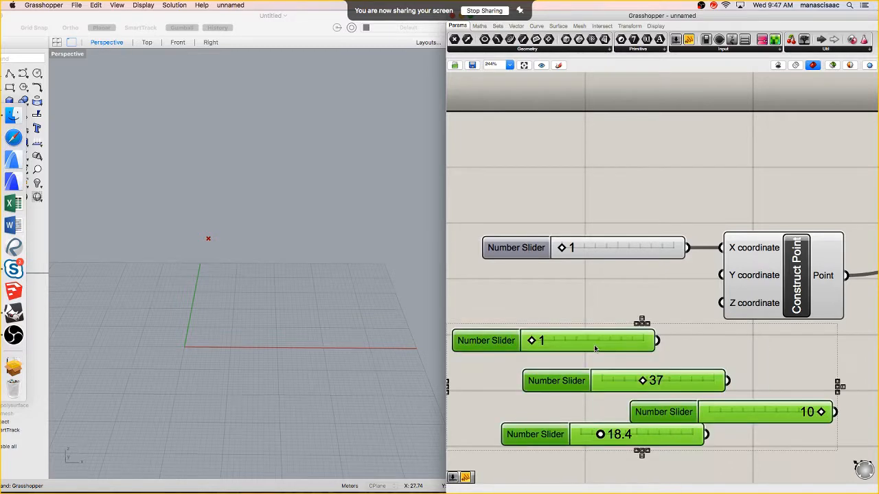
key(Delete)
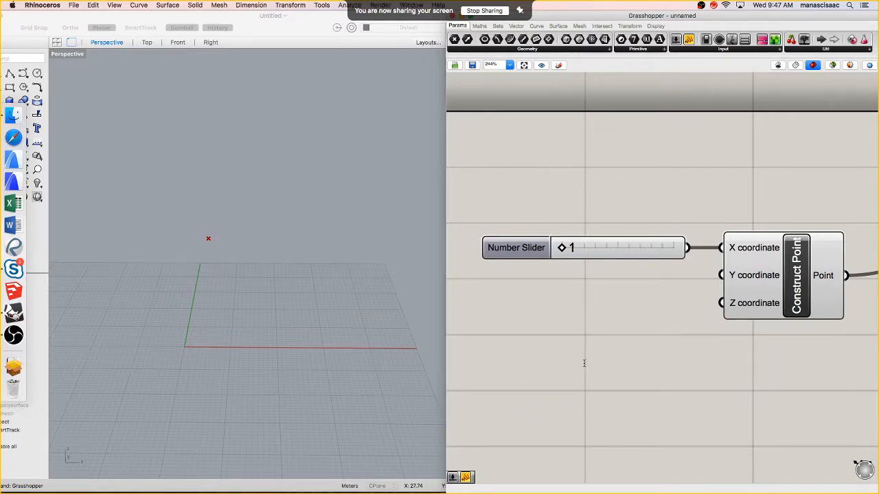
Add a trial Number Slider set to 50 below the connected one, and delete it
double_click(584, 365)
text(50)
key(Return)
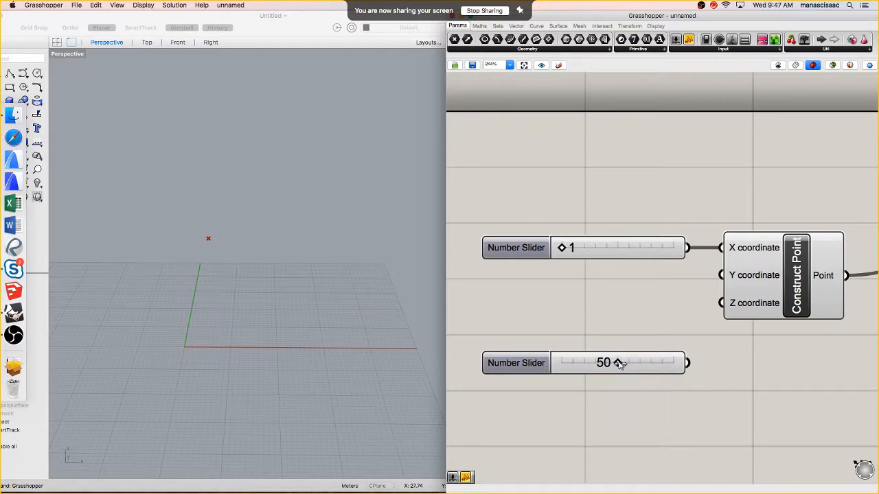
mouse_move(606, 364)
mouse_down()
mouse_move(565, 367)
mouse_move(646, 370)
mouse_move(617, 371)
mouse_up()
click(578, 362)
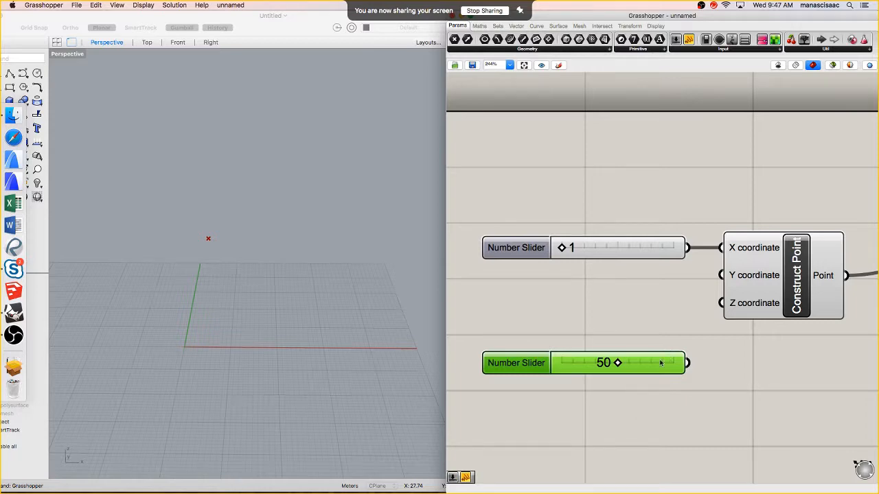
key(Delete)
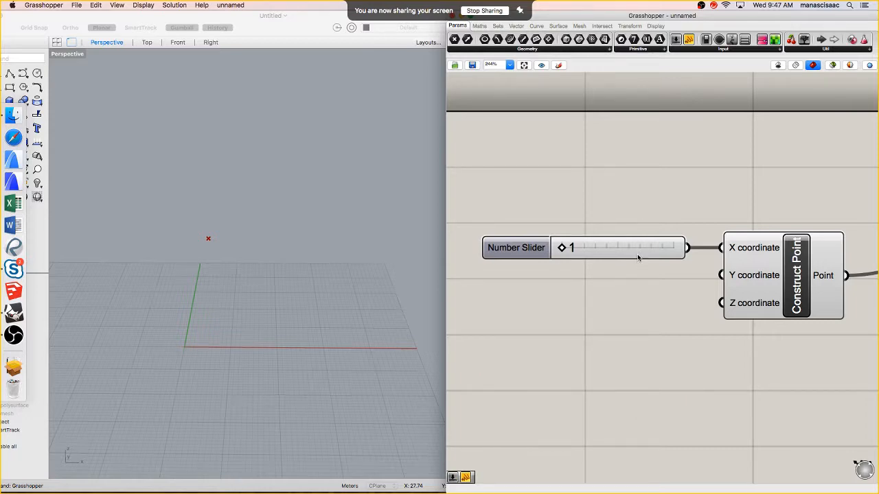
Move the remaining Number Slider down slightly and wire it to the Y and Z coordinates as well as X
drag(638, 258, 623, 281)
scroll(645, 282, down, 4)
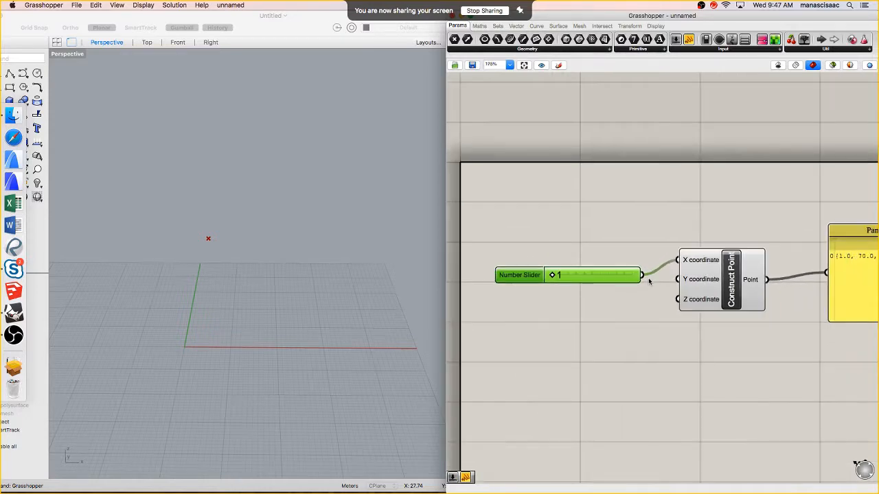
scroll(687, 276, up, 2)
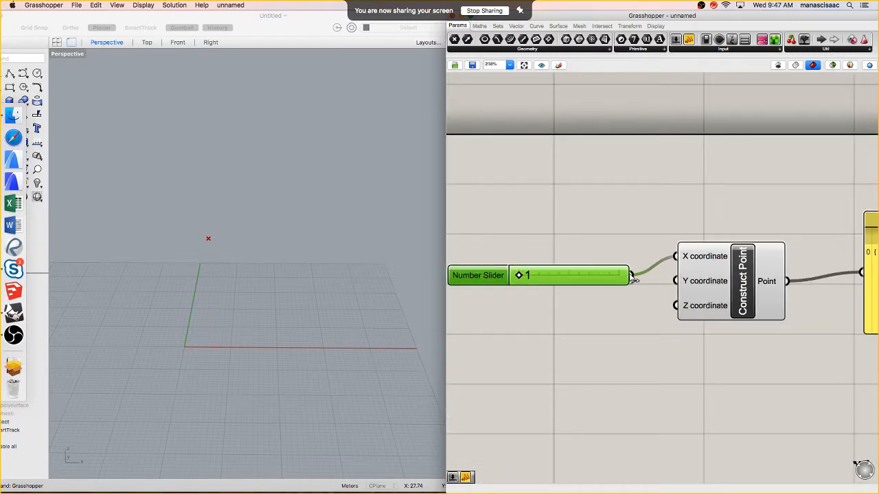
drag(631, 278, 675, 256)
drag(626, 278, 685, 291)
drag(632, 278, 684, 316)
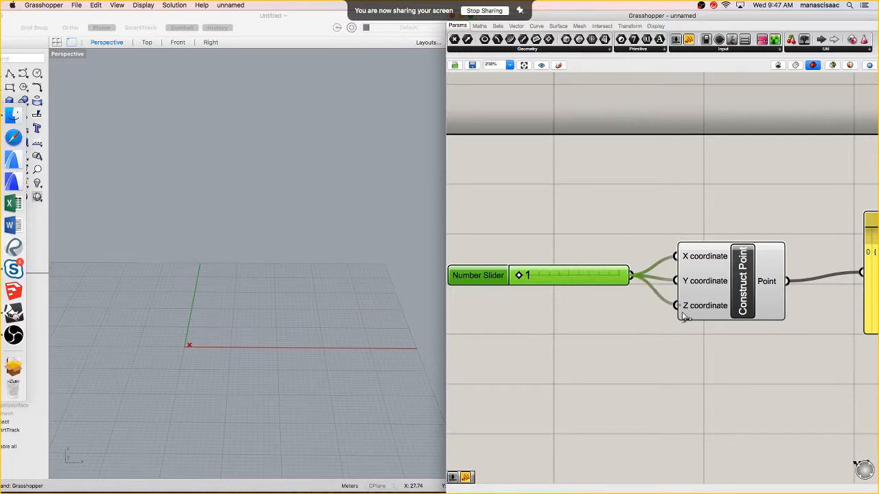
Set the shared Number Slider to 8 and align it with the X coordinate input
scroll(565, 279, down, 3)
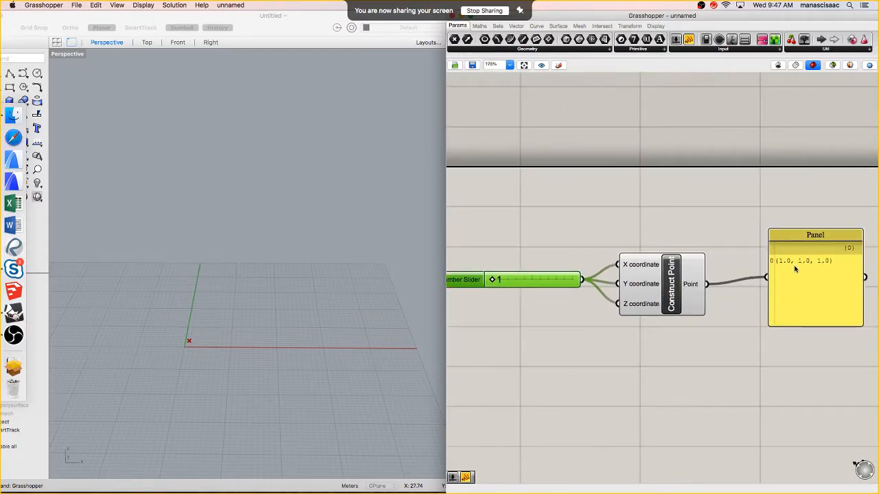
scroll(529, 283, up, 1)
drag(484, 280, 496, 282)
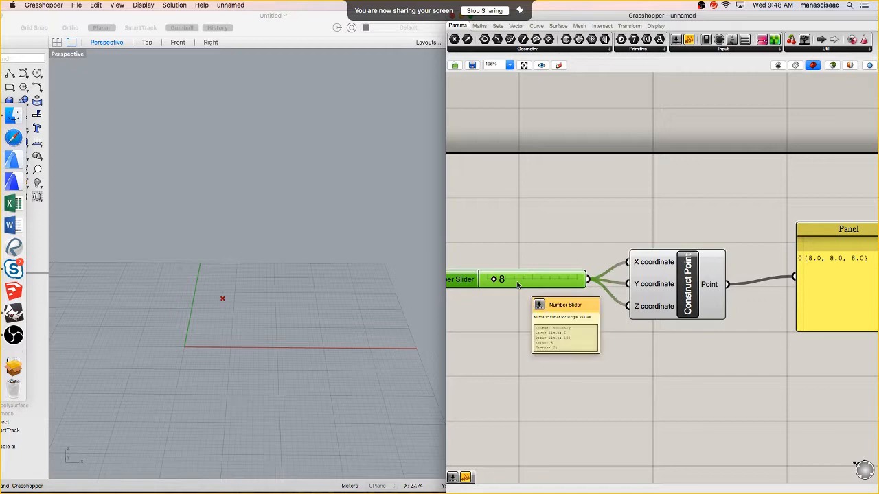
drag(518, 286, 518, 269)
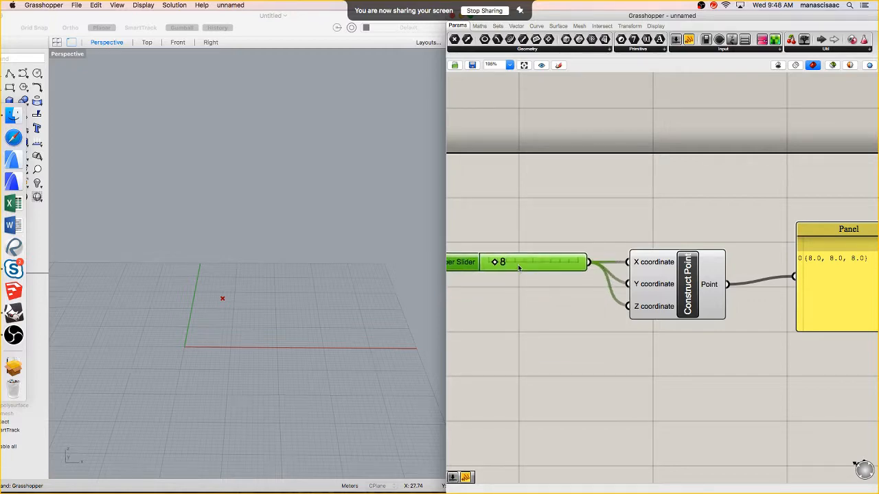
Duplicate the Number Slider and place the copy below the original
key(super+c)
key(super+v)
drag(527, 277, 545, 379)
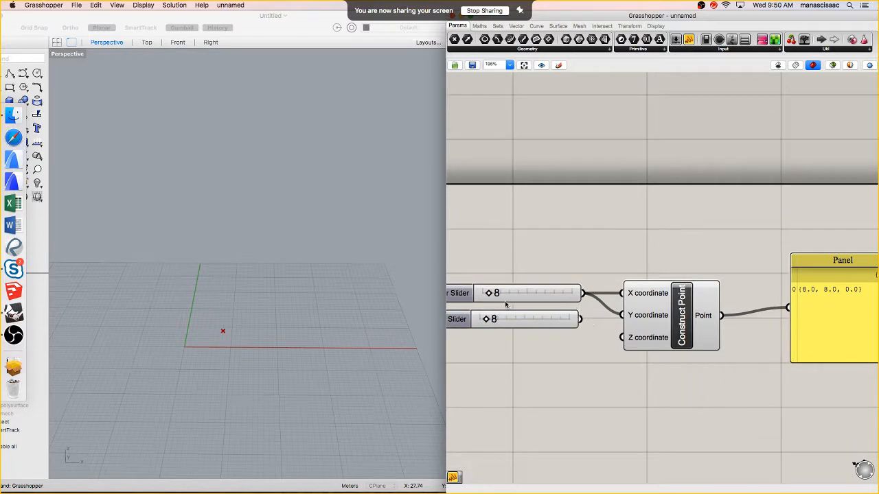
Try wiring the sliders to the Z coordinate input, and disconnect the original Number Slider from that input
drag(579, 319, 622, 337)
drag(582, 293, 622, 337)
drag(583, 294, 613, 337)
drag(618, 332, 636, 337)
right_click(639, 339)
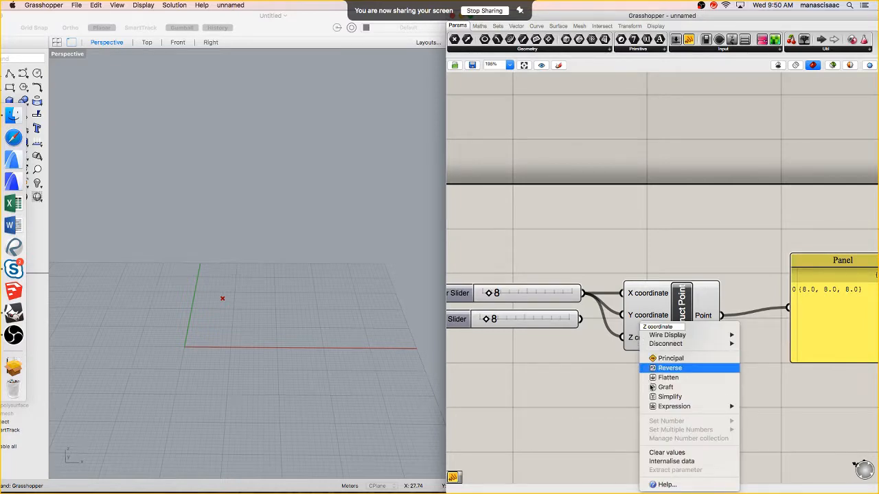
mouse_move(736, 344)
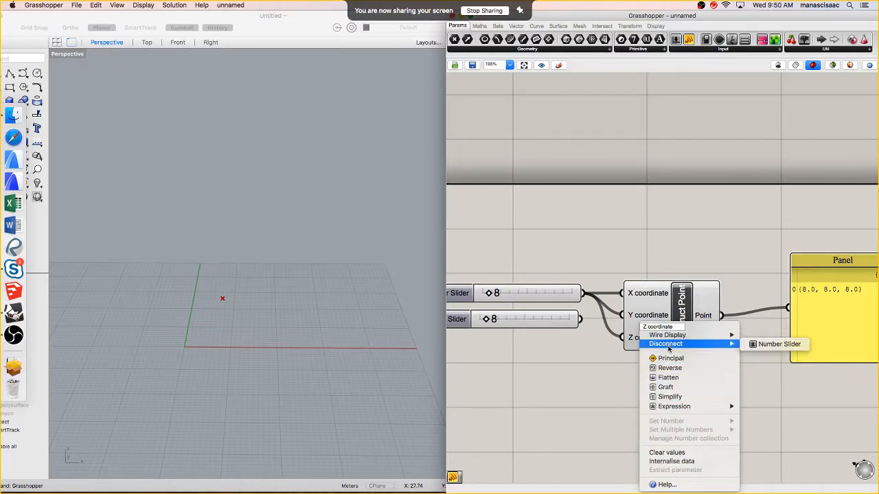
click(769, 344)
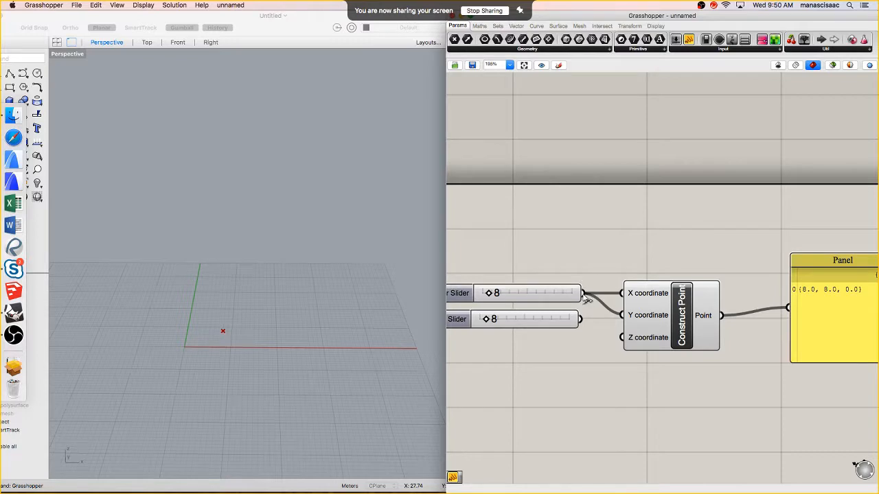
Connect the duplicated Number Slider to the Z coordinate and set its value to 22
drag(582, 293, 625, 342)
drag(547, 325, 563, 336)
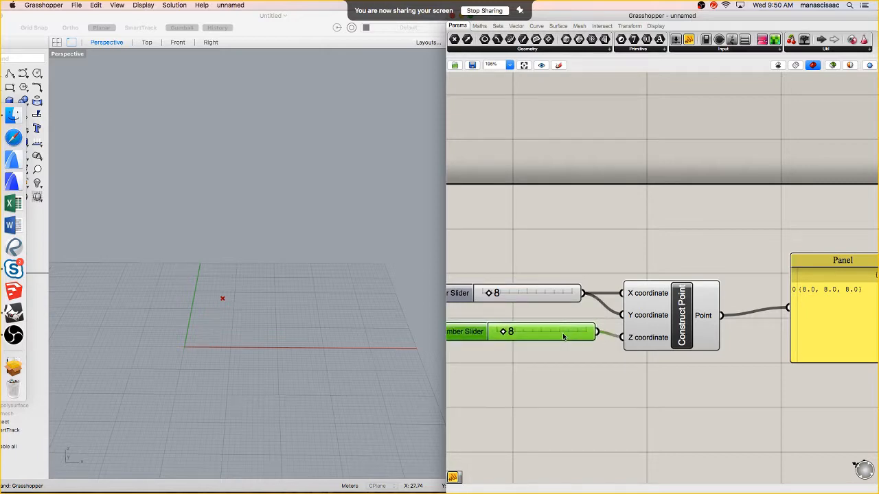
drag(503, 332, 520, 336)
scroll(553, 354, down, 1)
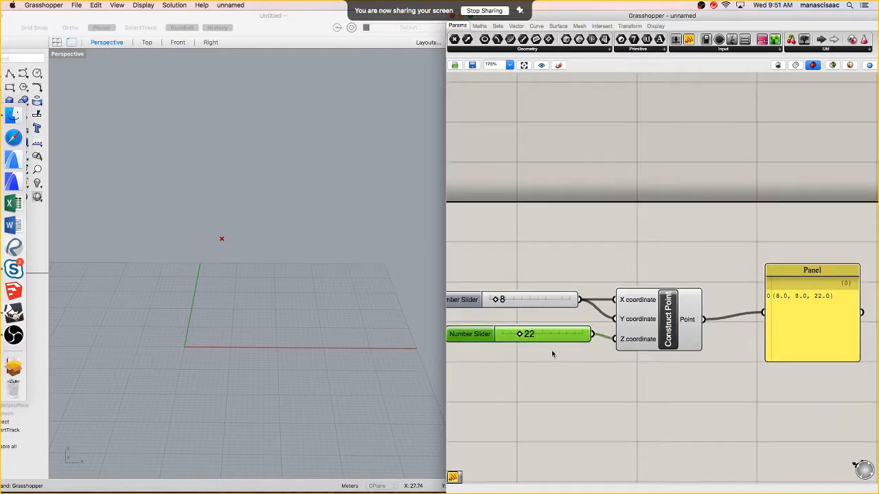
Reposition the two Number Sliders so they sit neatly stacked beside the Construct Point inputs
drag(545, 305, 557, 317)
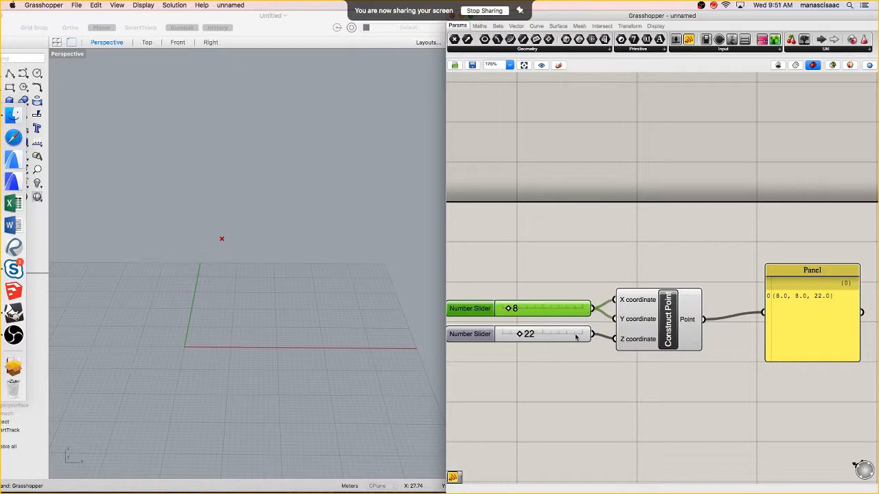
drag(581, 341, 587, 345)
drag(571, 314, 577, 314)
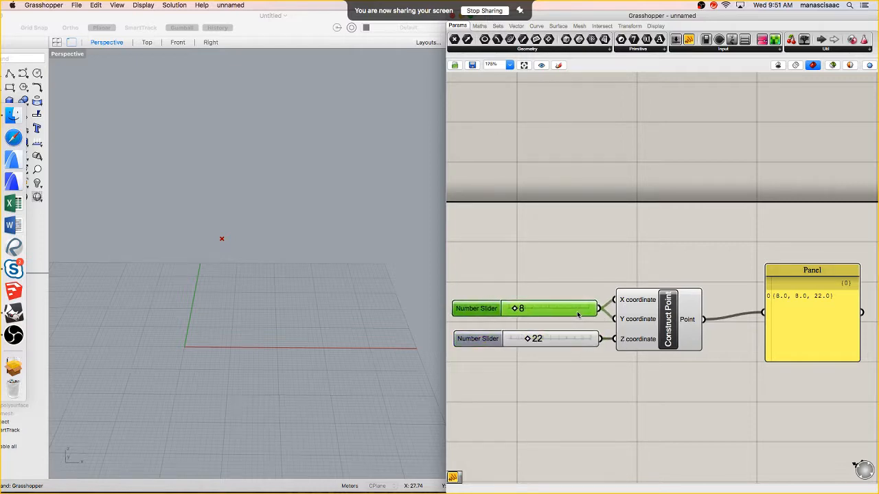
Examine the point in the Perspective viewport, try to select it there, and highlight it by selecting the Construct Point component
right_drag(336, 309, 253, 272)
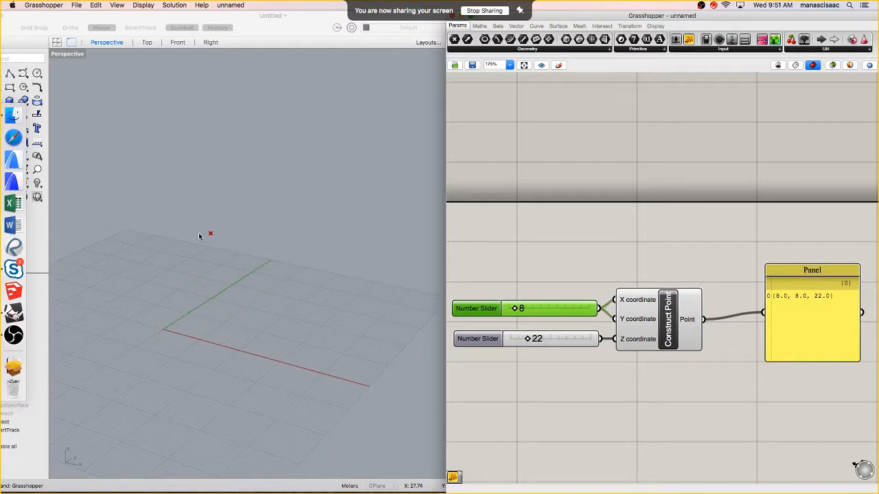
mouse_move(199, 236)
right_down()
mouse_move(243, 249)
mouse_move(260, 241)
mouse_move(208, 222)
mouse_move(224, 242)
mouse_move(203, 233)
right_up()
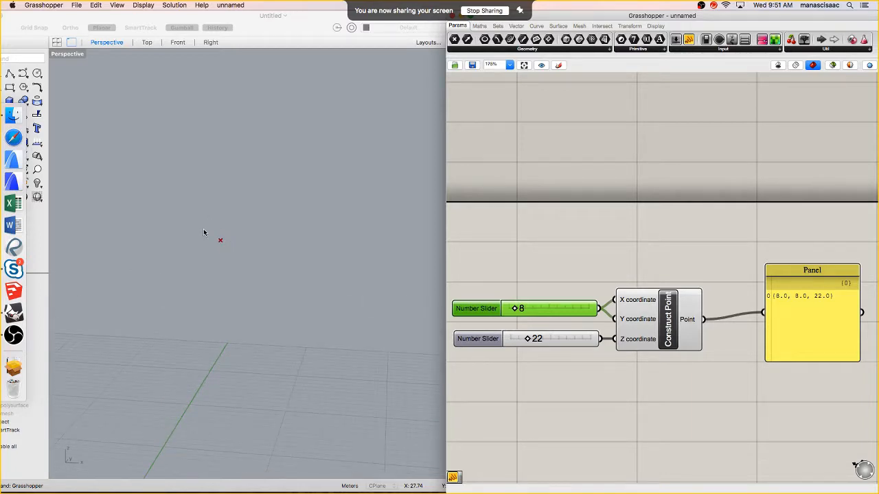
click(382, 246)
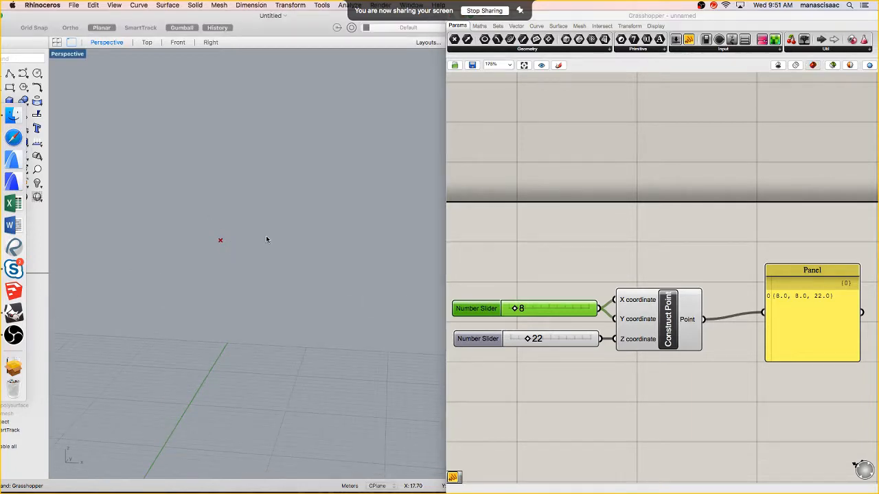
drag(213, 232, 244, 259)
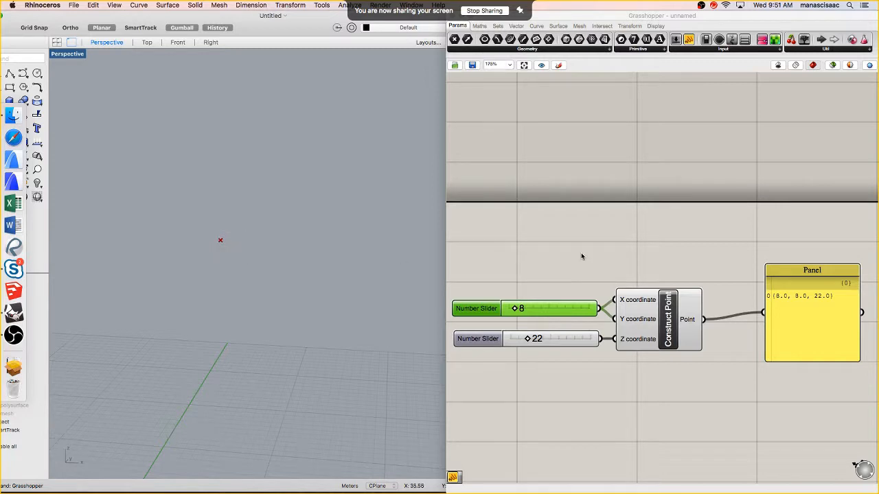
scroll(215, 274, down, 6)
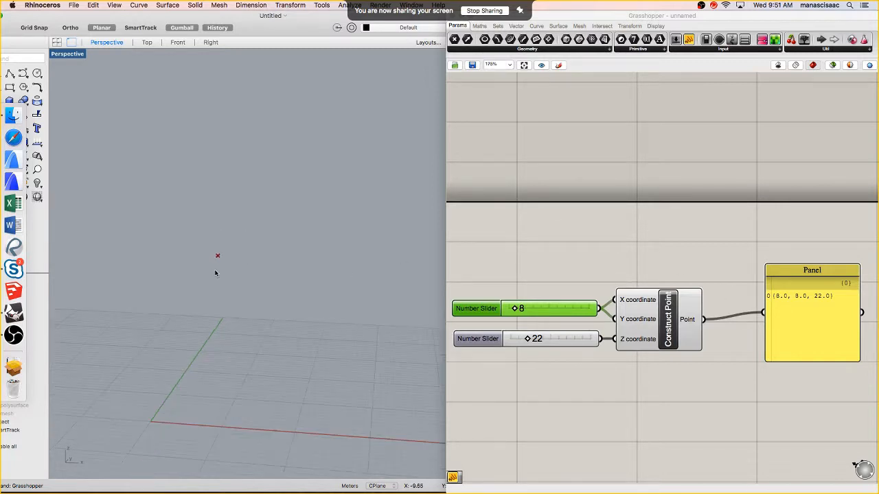
right_drag(216, 276, 201, 265)
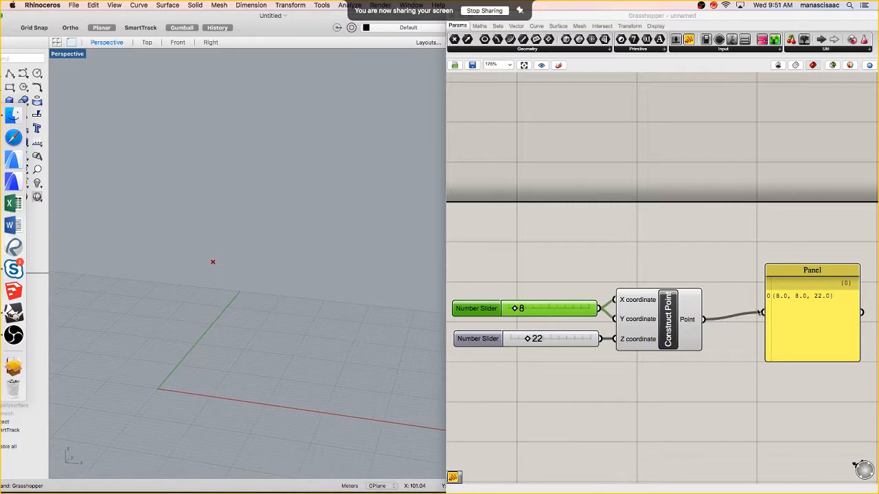
right_drag(638, 312, 619, 285)
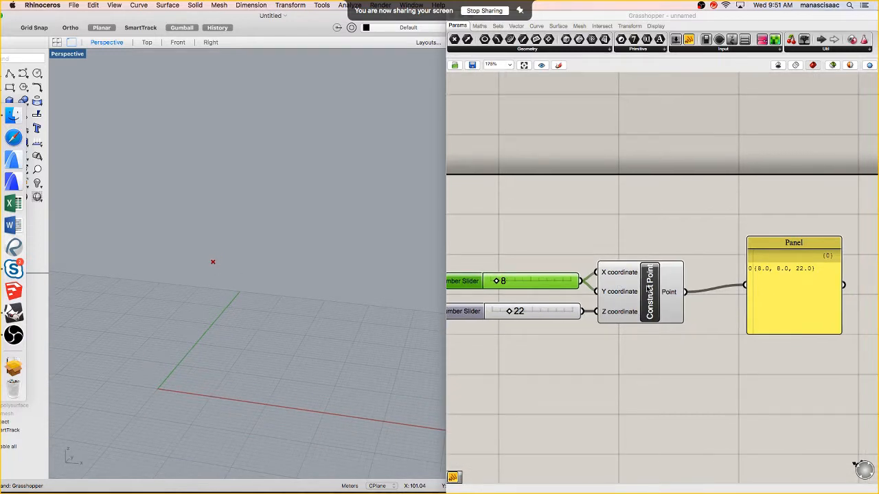
click(649, 289)
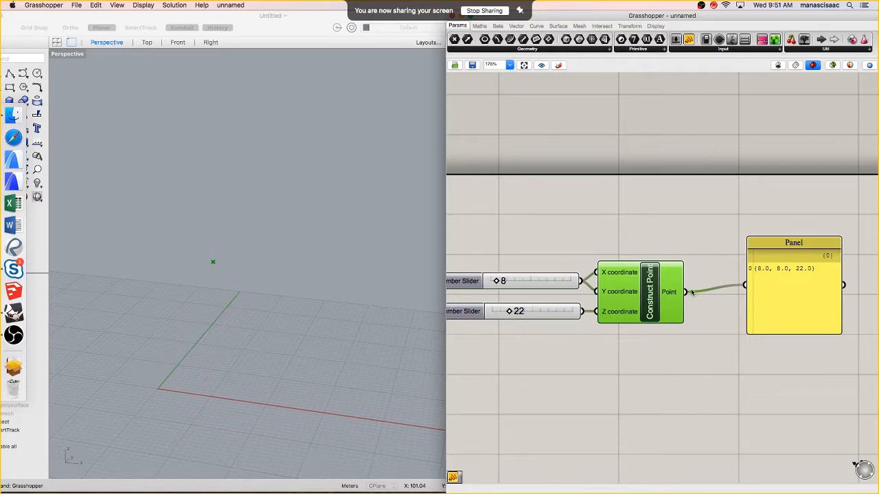
Deselect Construct Point and spread the two Number Sliders apart vertically to leave space between them
scroll(688, 293, down, 3)
click(677, 284)
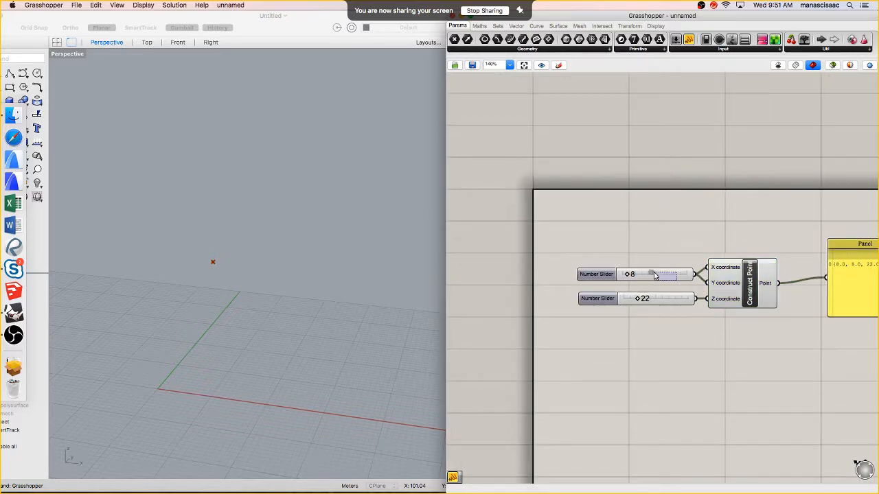
drag(673, 274, 649, 250)
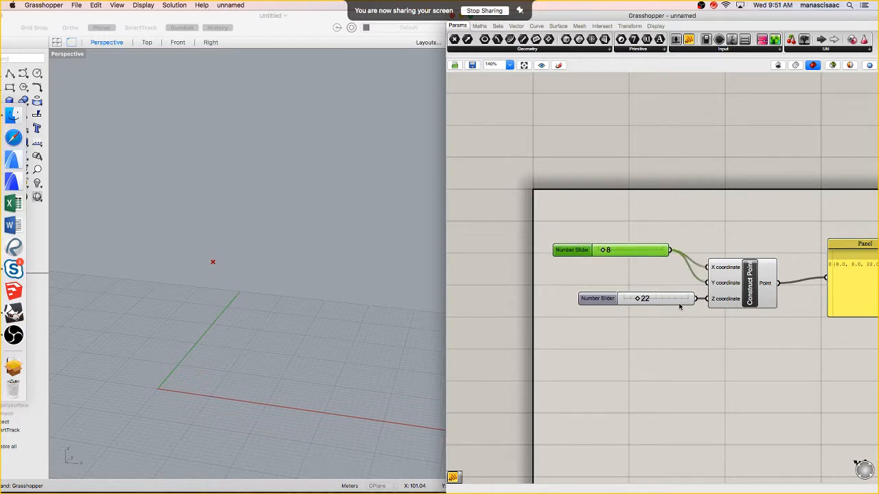
drag(679, 307, 654, 333)
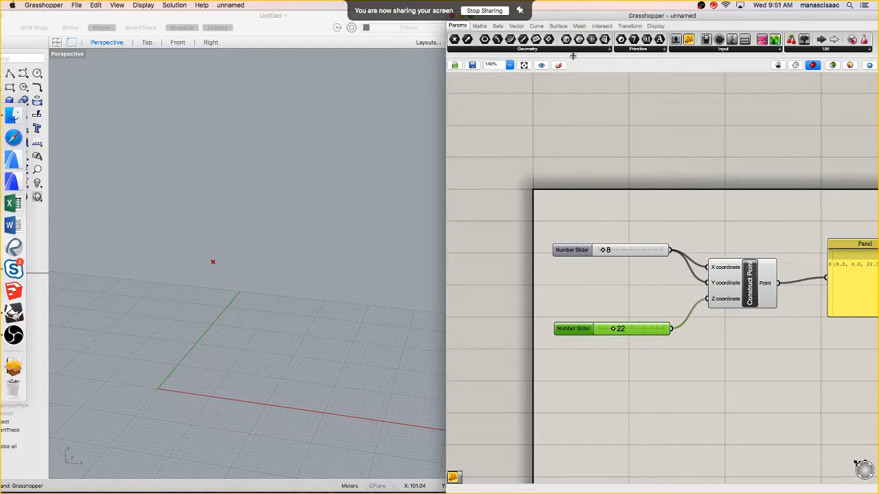
Add a Multiplication component and place it between the two Number Sliders, just before Construct Point
click(479, 25)
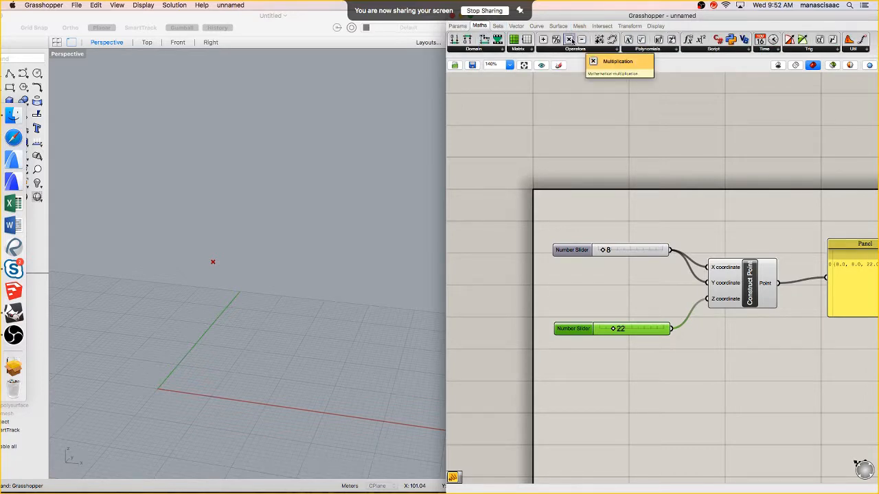
double_click(603, 274)
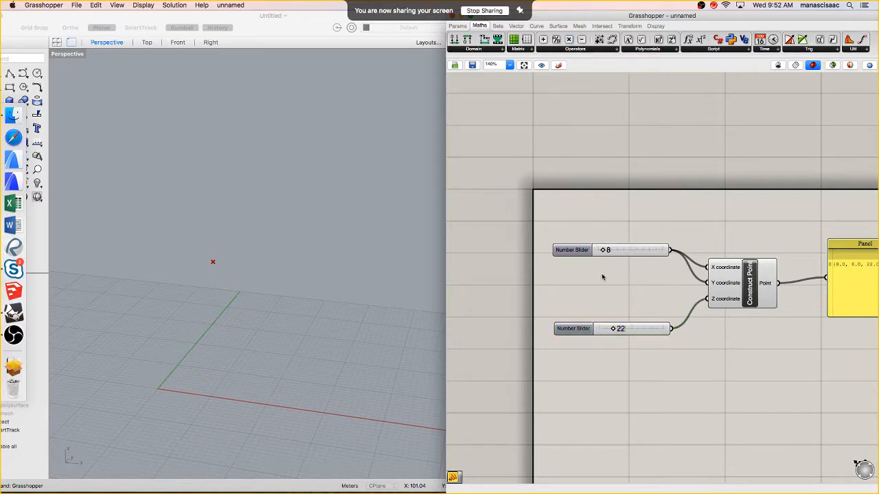
text(mul)
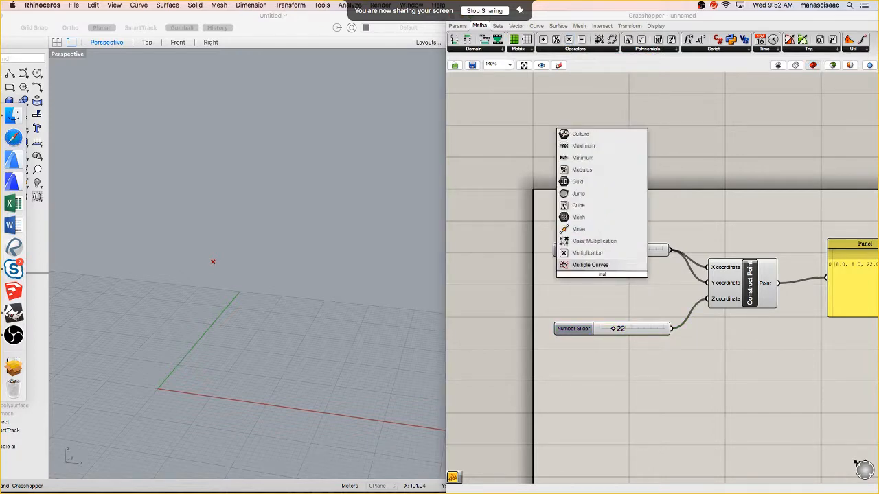
text(tip)
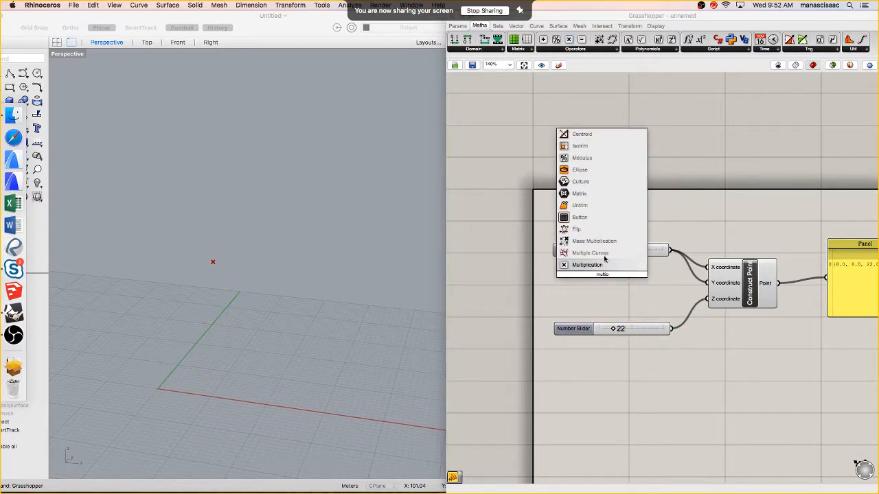
click(603, 264)
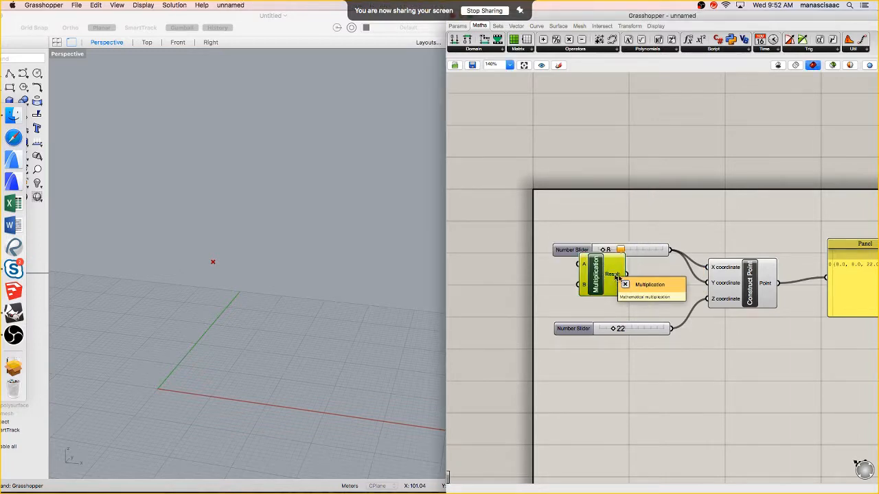
drag(604, 274, 641, 283)
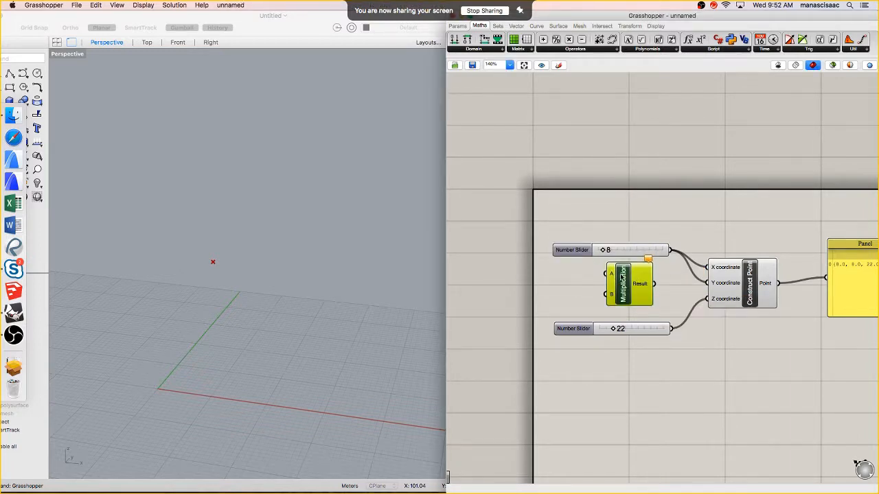
scroll(614, 275, up, 2)
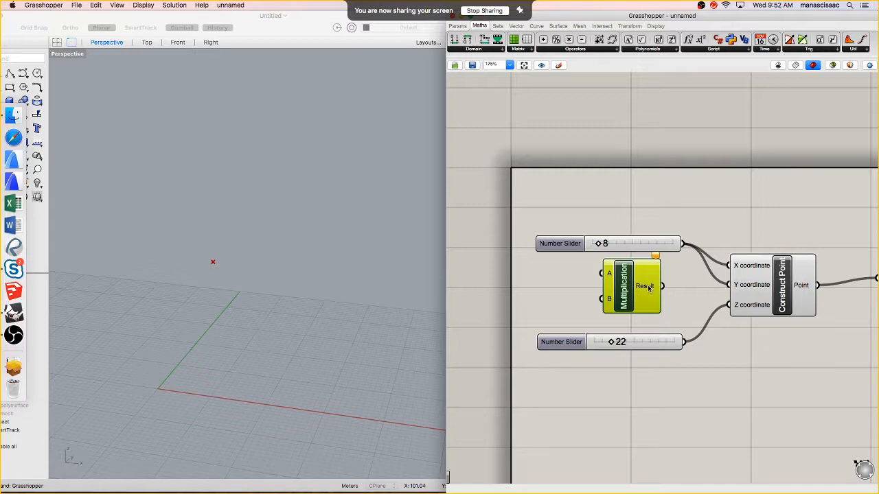
Create a Number Slider with value 2 for Multiplication input B, and wire the X/Y coordinate slider to input A
double_click(523, 302)
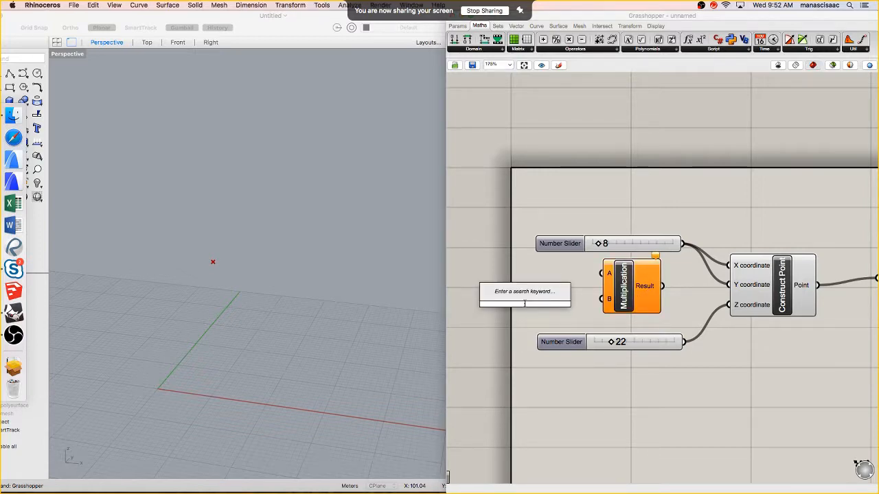
text(2)
key(Return)
drag(576, 307, 602, 299)
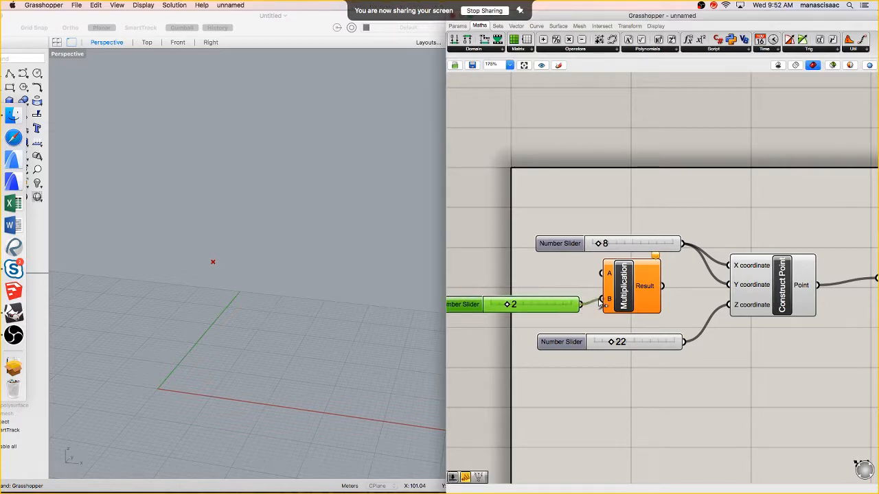
drag(678, 243, 602, 274)
Feed the Multiplication Result into a new Panel and set the slider on input A to 24
click(457, 27)
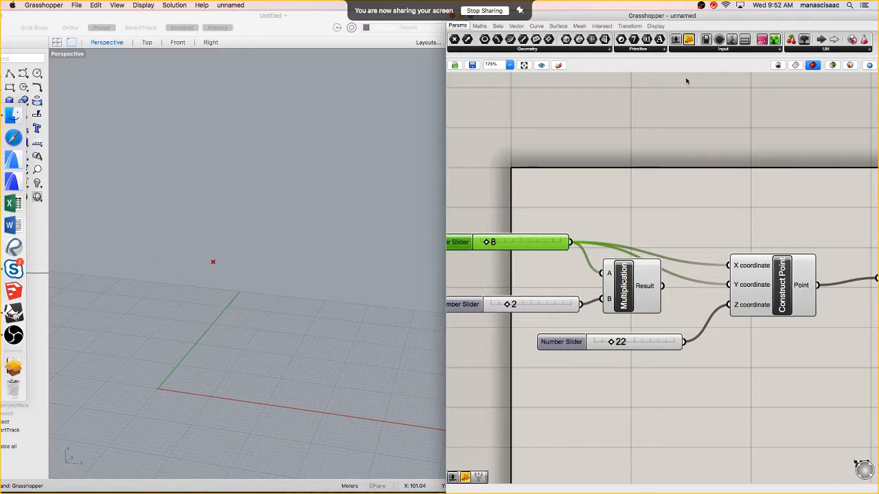
drag(686, 81, 712, 205)
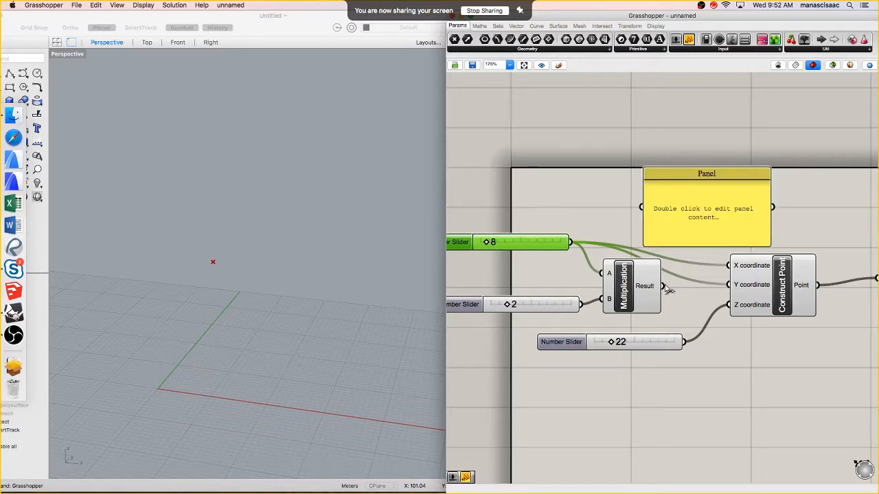
drag(664, 285, 642, 208)
drag(706, 227, 727, 228)
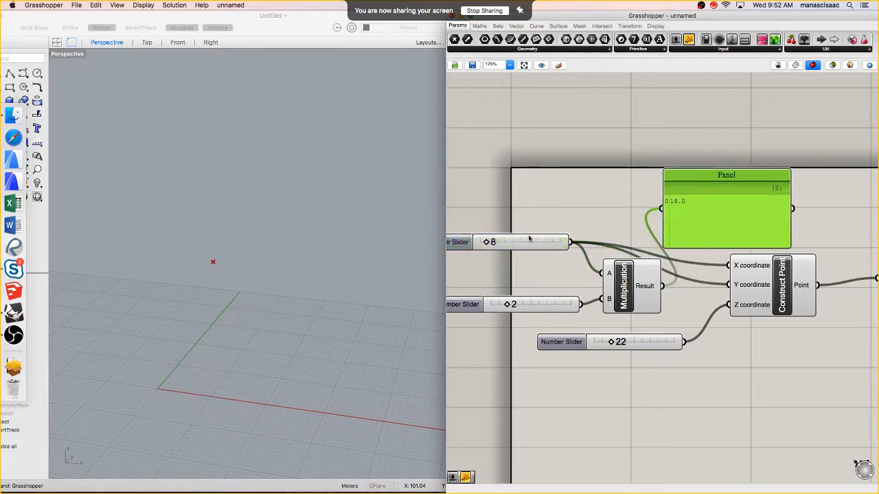
drag(491, 242, 504, 242)
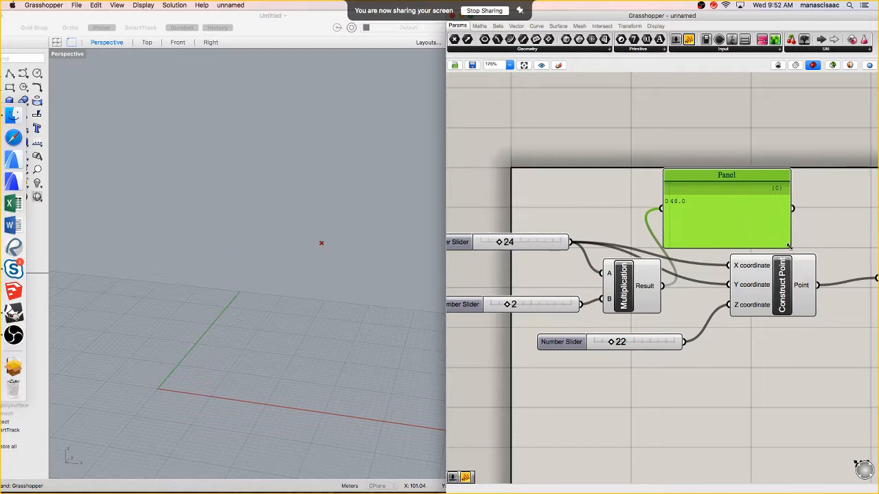
Shrink the multiplication Panel, place it between Multiplication and Construct Point, and wire its output to the Y coordinate
drag(790, 246, 700, 179)
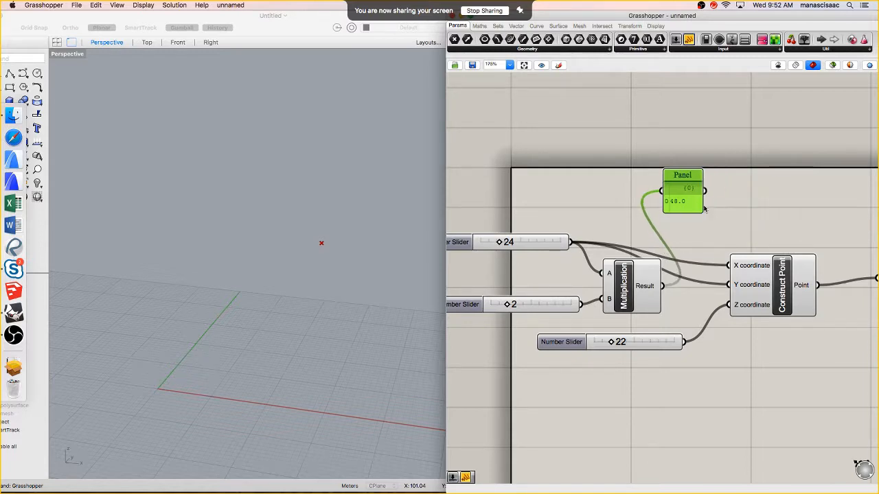
scroll(704, 208, down, 3)
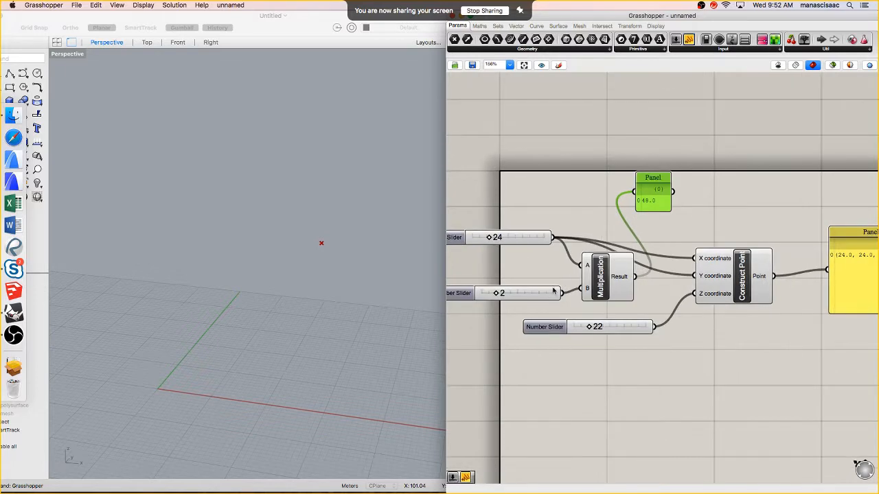
drag(553, 291, 583, 285)
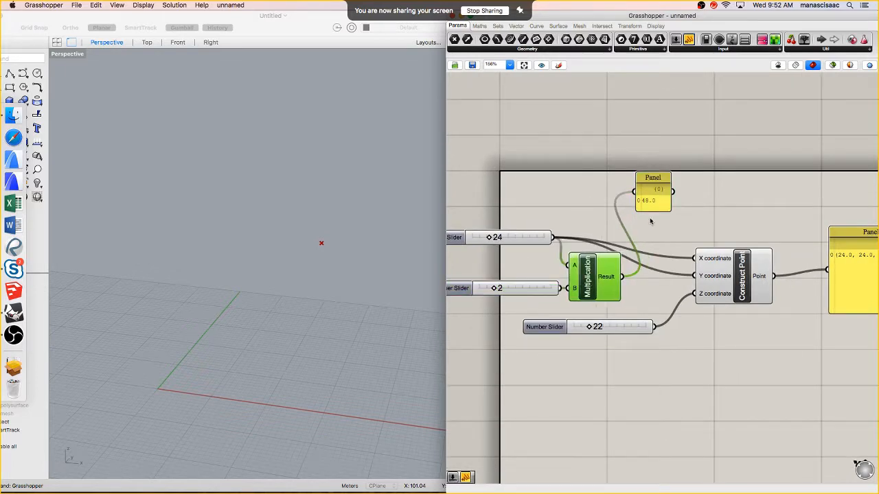
drag(649, 207, 694, 276)
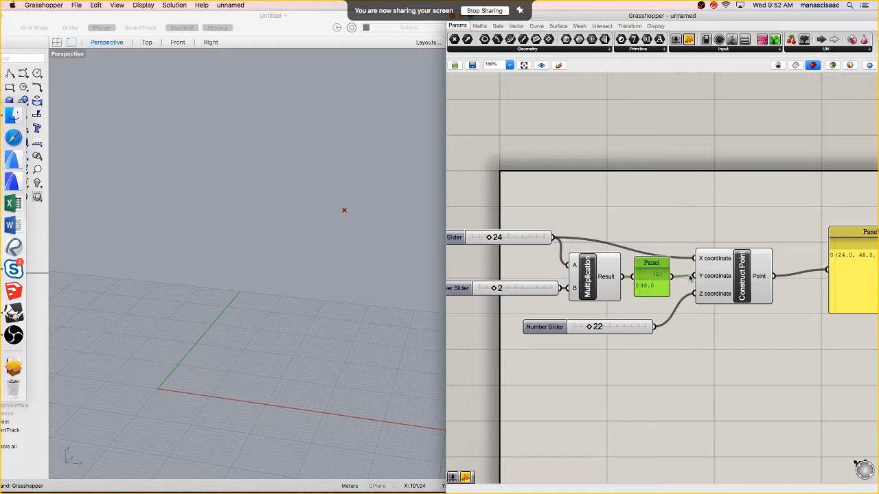
Move the X coordinate slider above the Multiplication component and set its value to 11
scroll(687, 264, down, 1)
right_drag(685, 260, 644, 261)
drag(507, 244, 557, 235)
scroll(546, 234, down, 2)
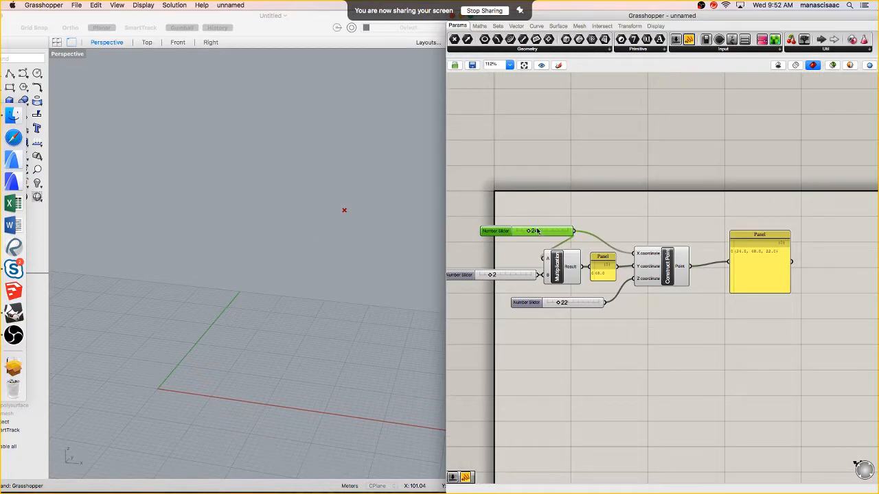
scroll(753, 256, up, 1)
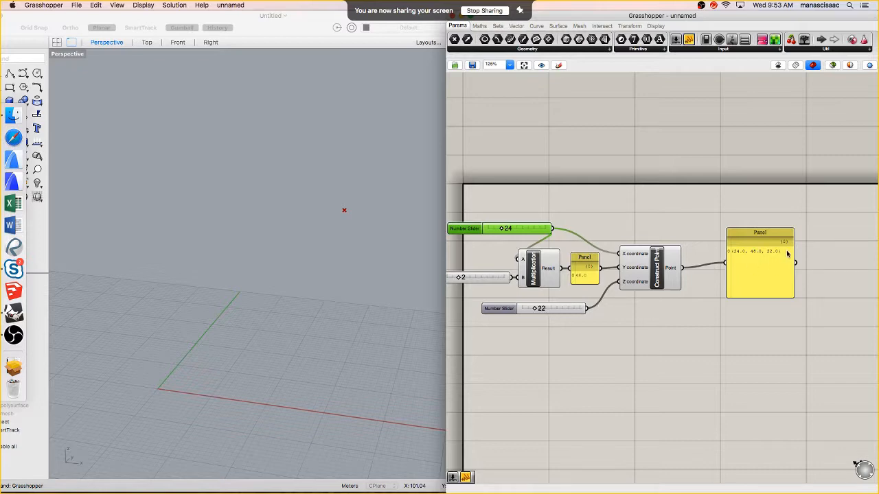
scroll(478, 252, up, 1)
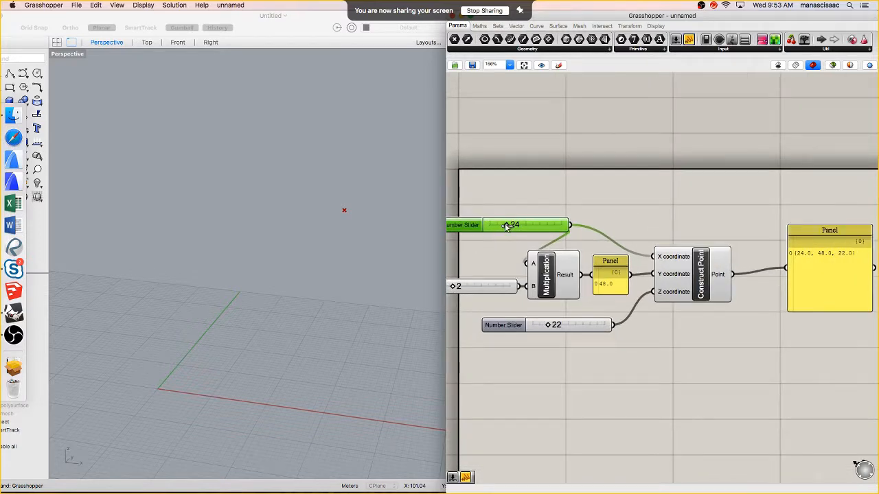
mouse_move(506, 227)
mouse_down()
mouse_move(519, 226)
mouse_move(497, 231)
mouse_up()
scroll(482, 256, down, 2)
right_drag(484, 254, 498, 249)
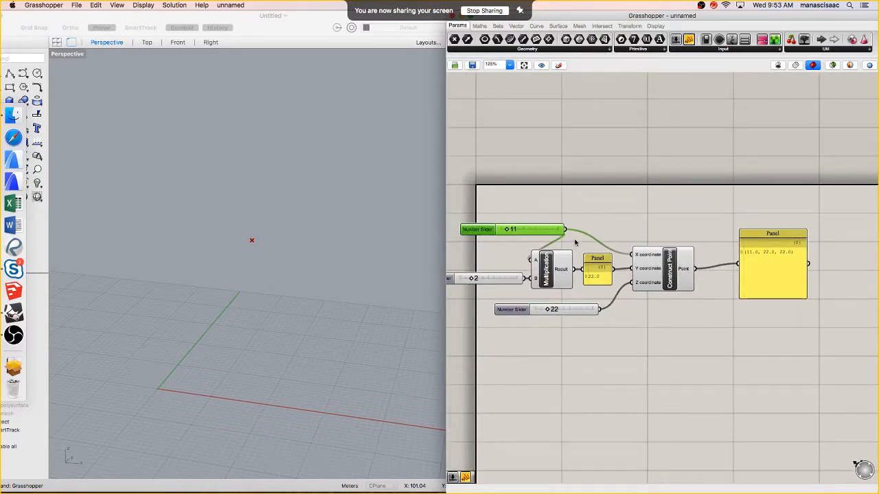
Move the point's Panel close beside Construct Point and shrink it to fit its text
scroll(575, 243, down, 1)
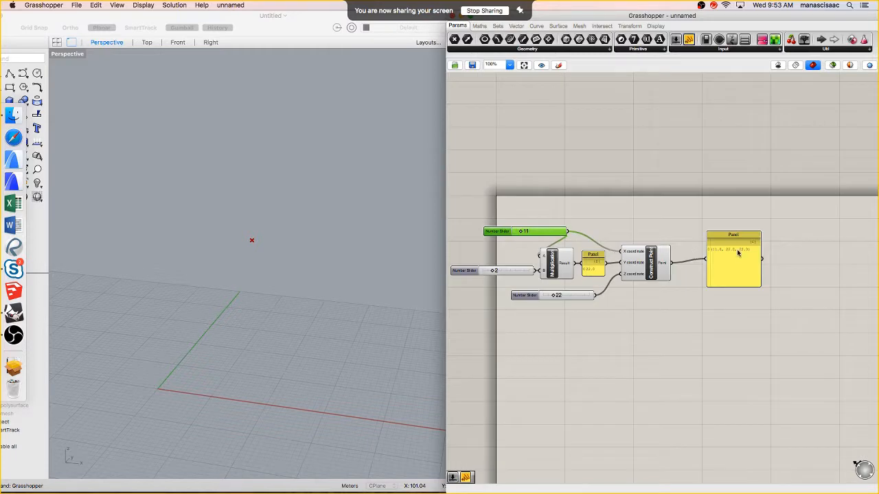
drag(737, 258, 712, 262)
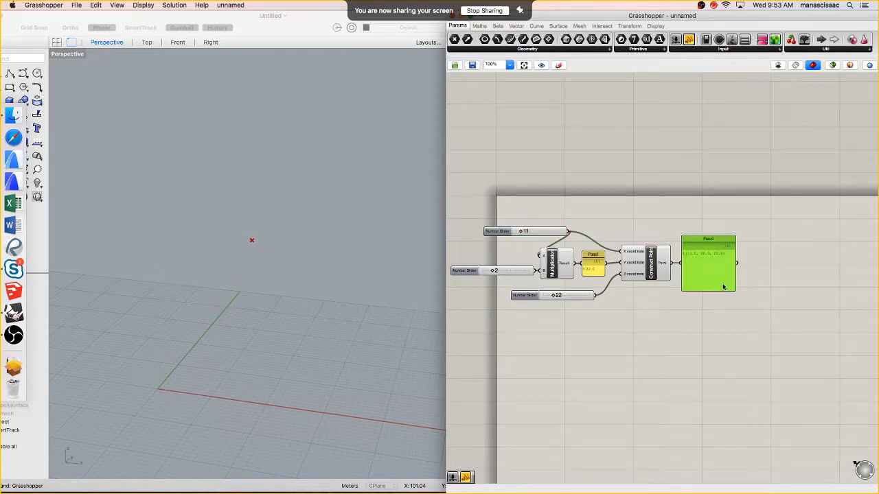
click(723, 294)
click(722, 285)
drag(734, 290, 715, 272)
scroll(559, 266, up, 1)
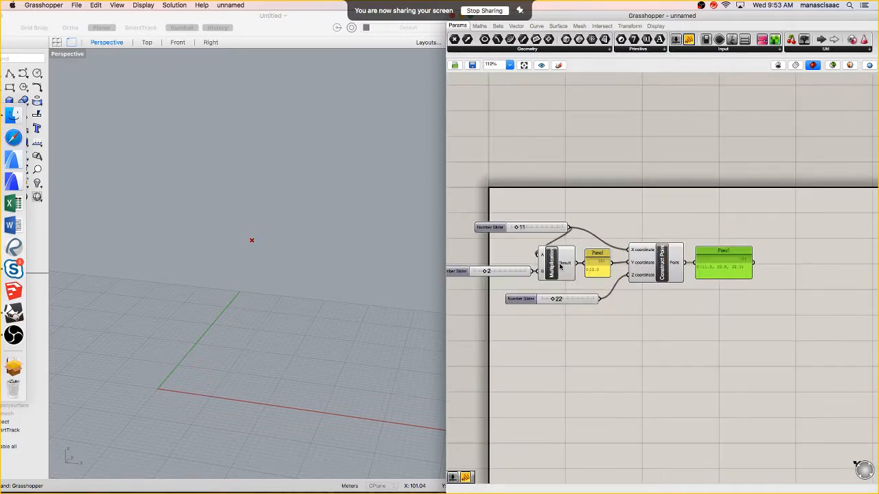
Select the whole definition and move it together so every component lies inside the canvas border
scroll(560, 266, down, 1)
drag(743, 203, 489, 331)
drag(574, 263, 640, 270)
click(695, 242)
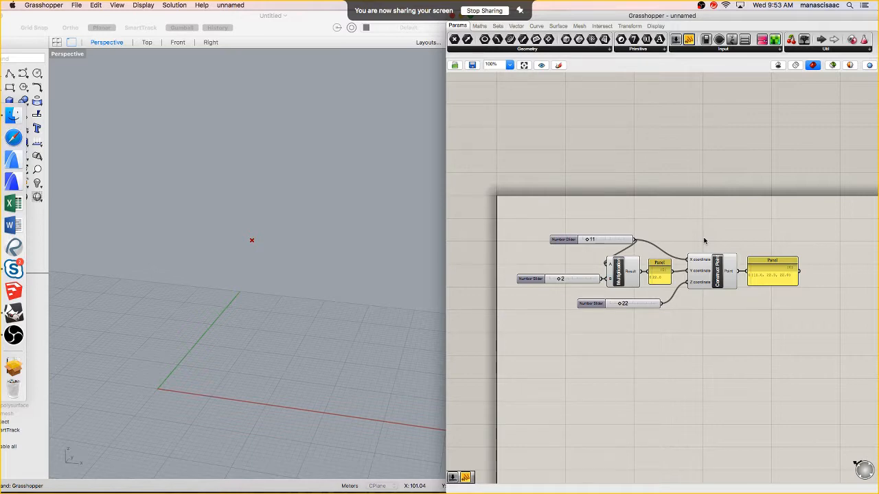
Rearrange the X and Z coordinate sliders so all three Number Sliders are stacked in front of Multiplication
scroll(629, 250, up, 5)
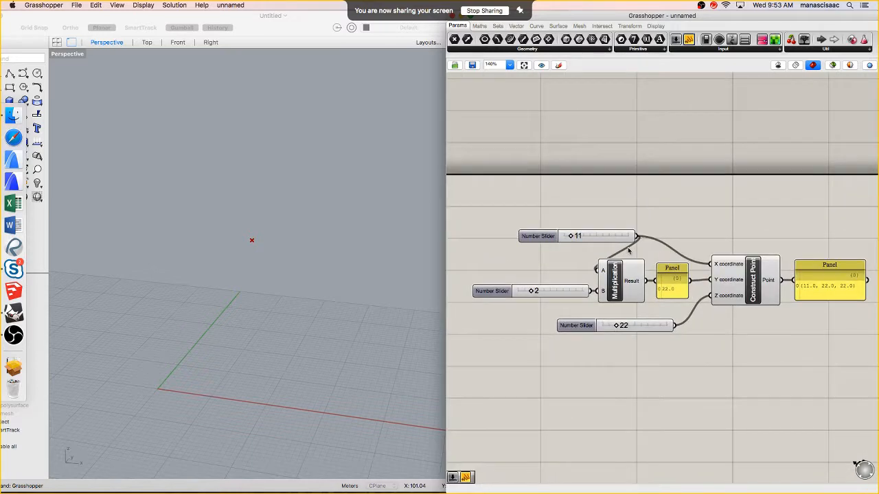
scroll(628, 251, down, 1)
mouse_move(608, 243)
drag(631, 238, 577, 249)
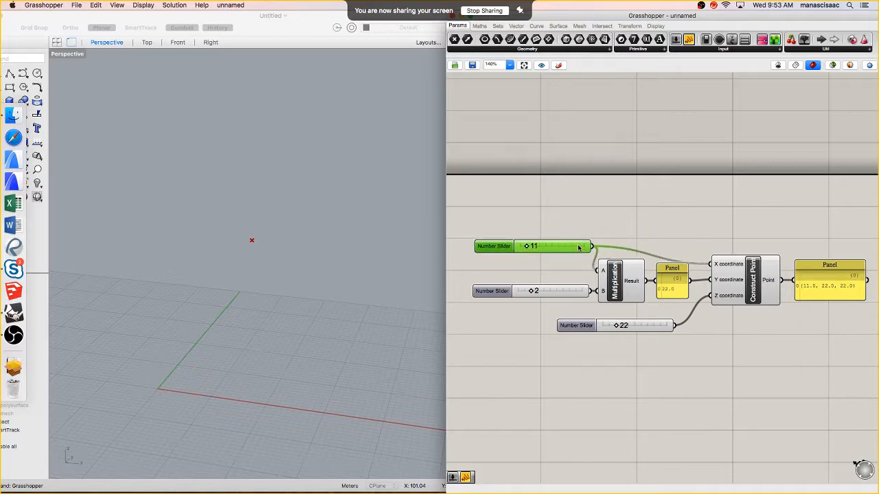
scroll(578, 249, down, 2)
drag(644, 316, 580, 311)
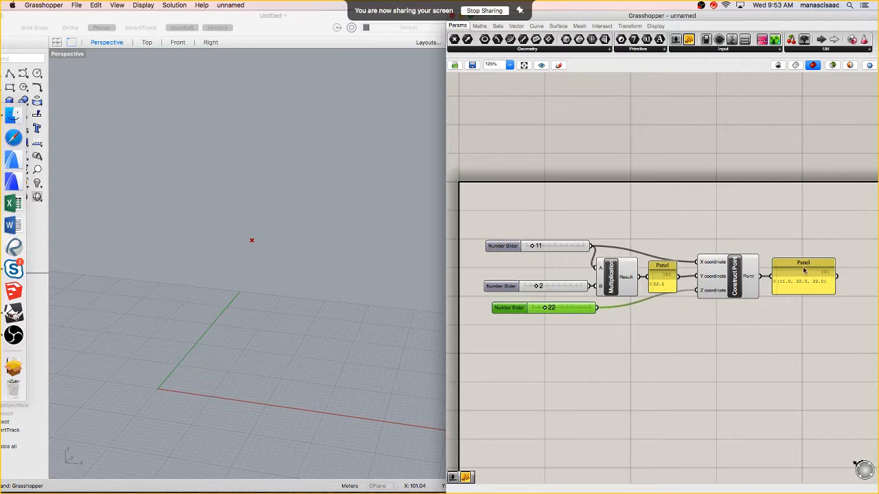
Group all the components of the definition and shift the group slightly on the canvas
right_drag(809, 261, 781, 261)
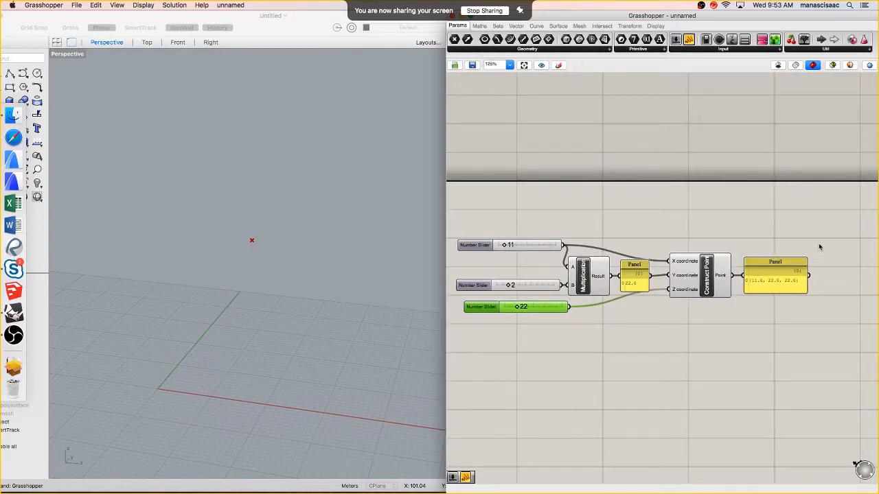
scroll(726, 241, down, 5)
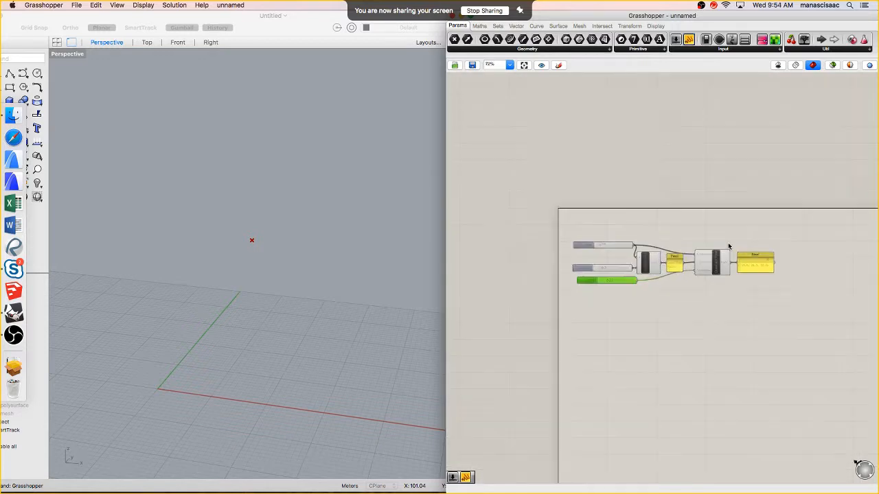
scroll(728, 246, up, 1)
drag(764, 227, 555, 327)
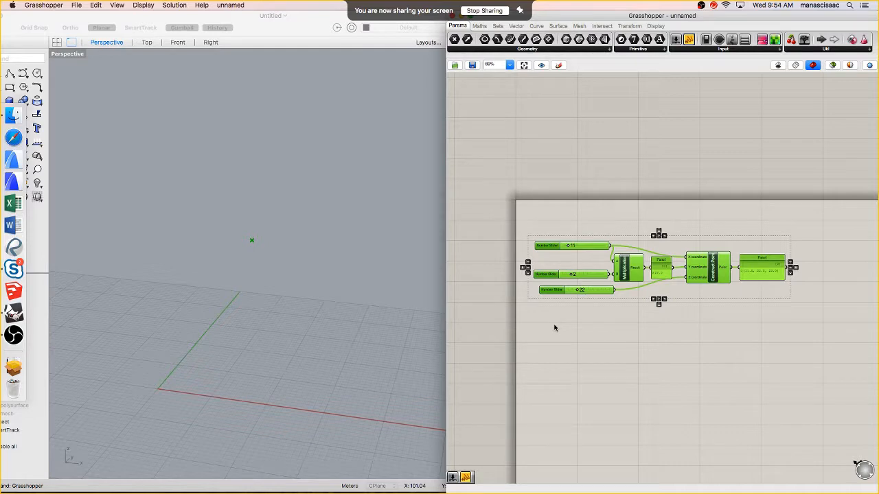
key(super+g)
click(689, 333)
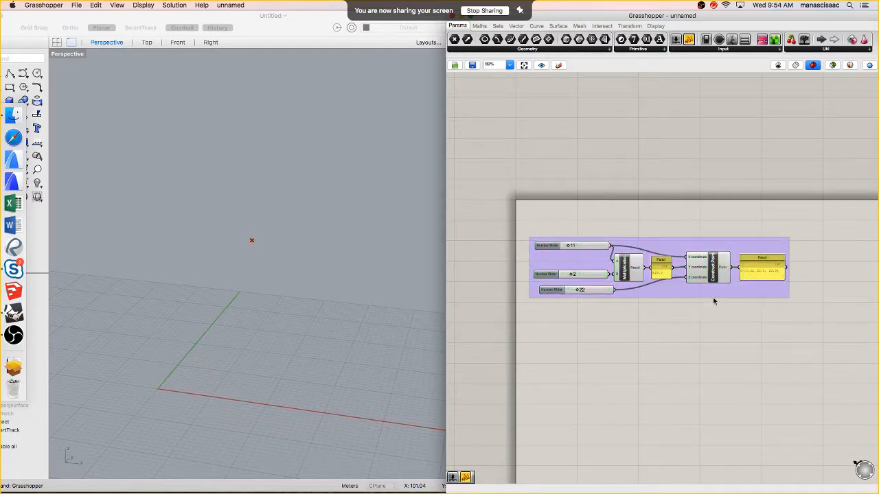
mouse_move(713, 300)
mouse_down()
mouse_move(675, 308)
mouse_move(730, 301)
mouse_move(722, 291)
mouse_up()
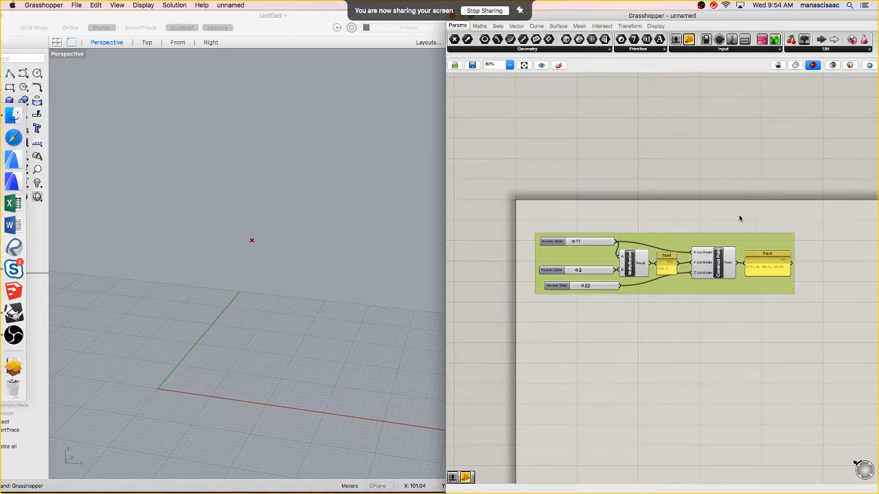
Add a Scribble text label above the grouped components
double_click(701, 221)
text(scribble)
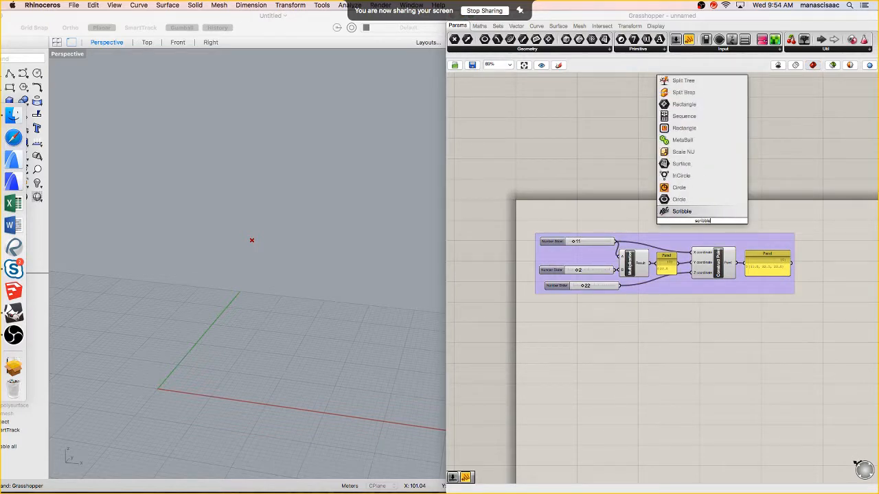
key(Return)
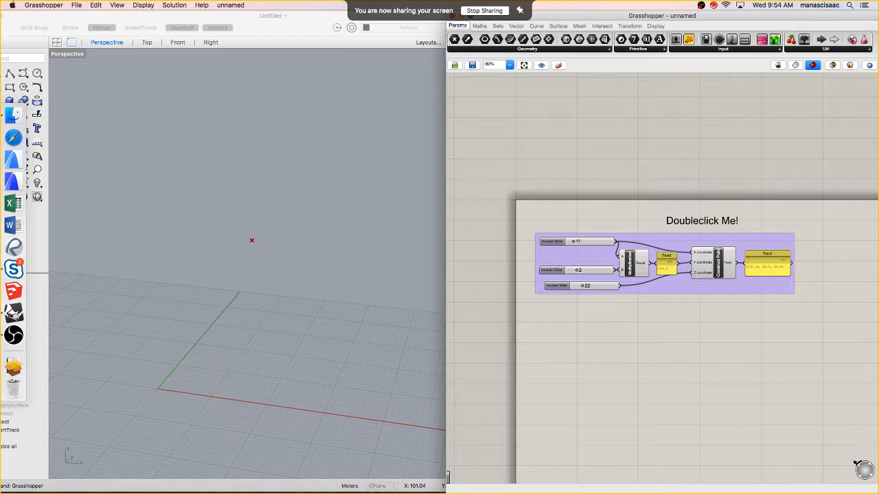
Change the Scribble label's text to POINT and move it above the part of the group nearest the sliders
double_click(707, 221)
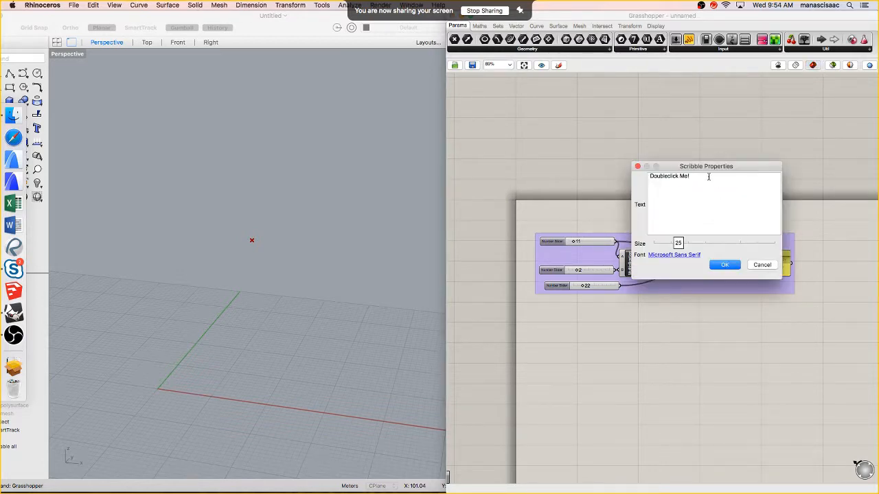
drag(709, 176, 633, 175)
text(POINT)
click(726, 264)
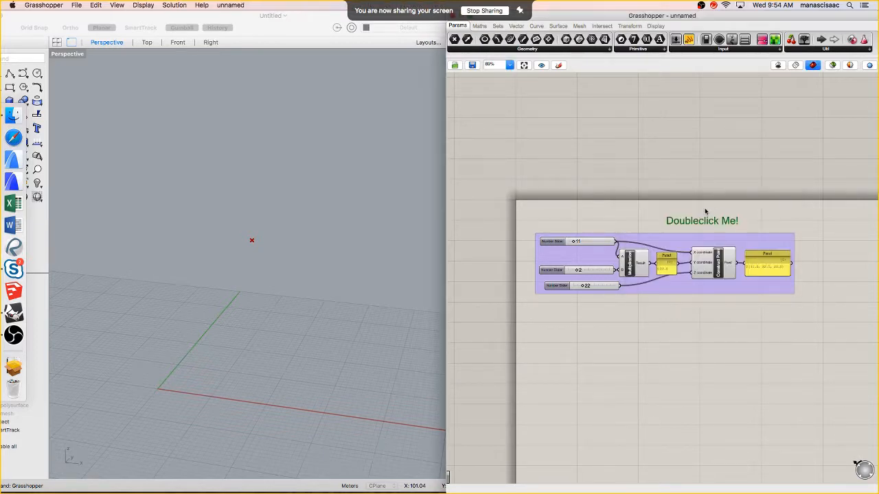
drag(686, 222, 622, 225)
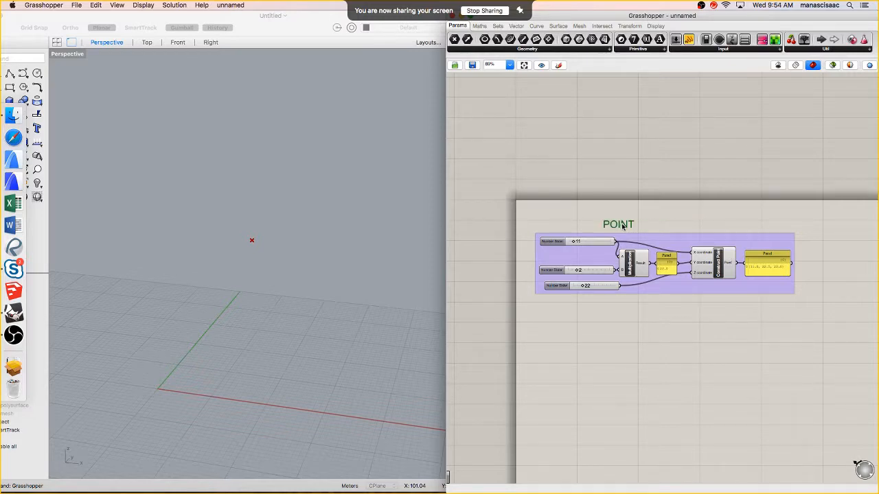
Add the POINT label to the components' group, place it just above the top slider, and shift the group slightly
right_click(677, 243)
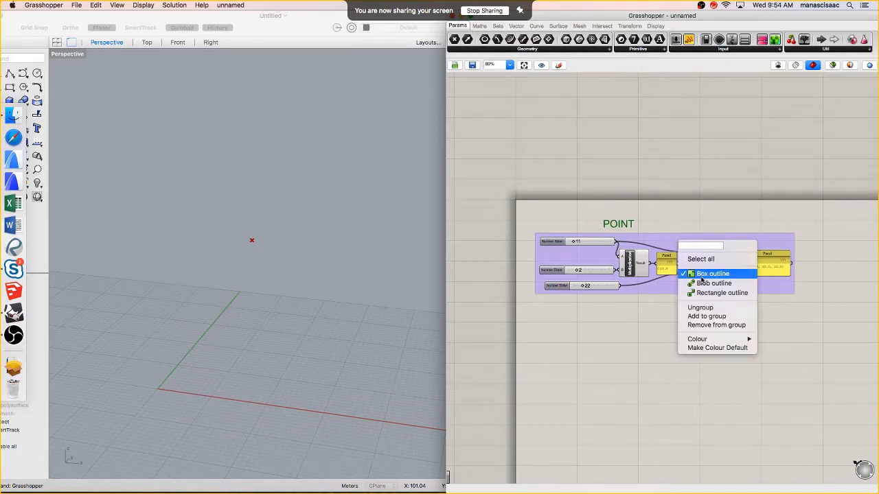
click(714, 283)
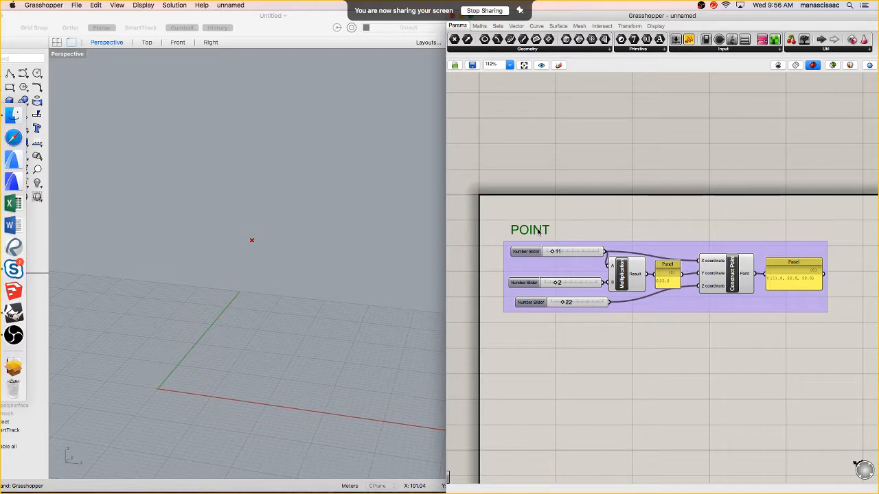
right_click(680, 251)
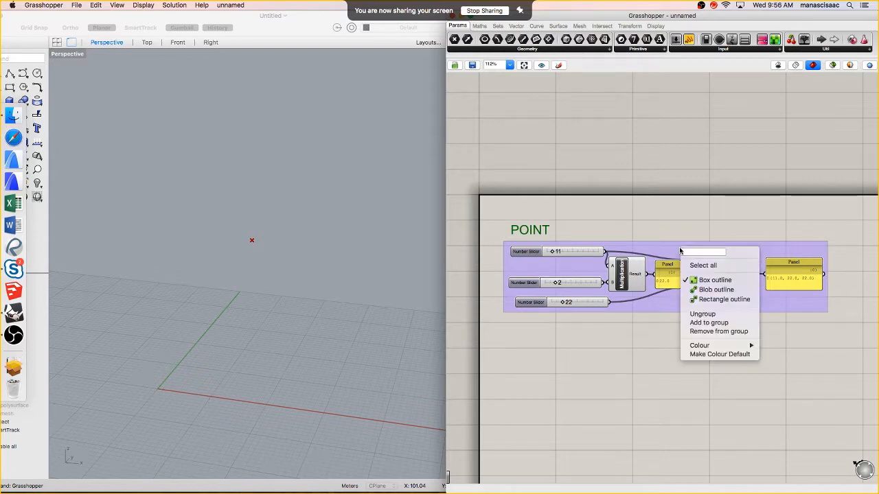
click(705, 327)
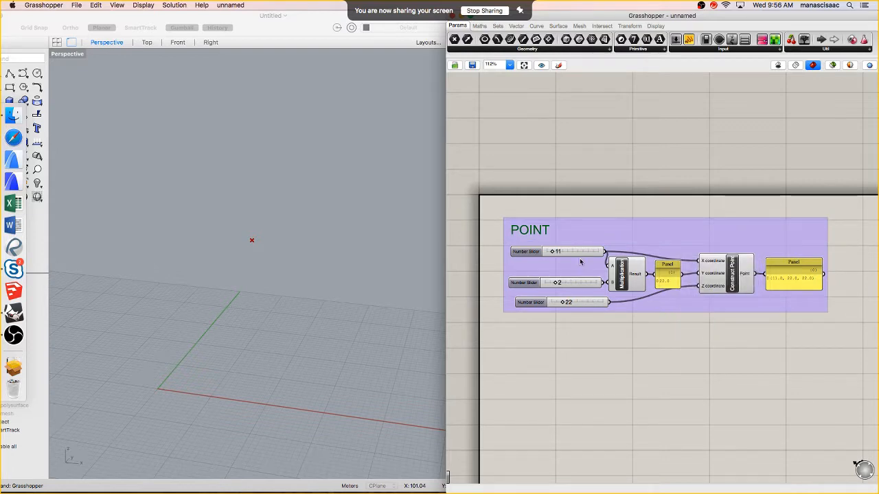
drag(541, 238, 538, 239)
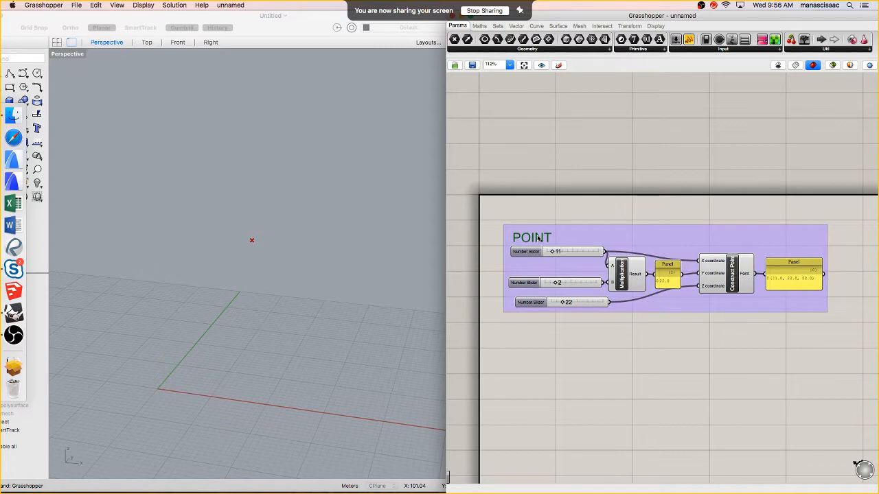
drag(654, 257, 646, 257)
right_drag(586, 350, 569, 278)
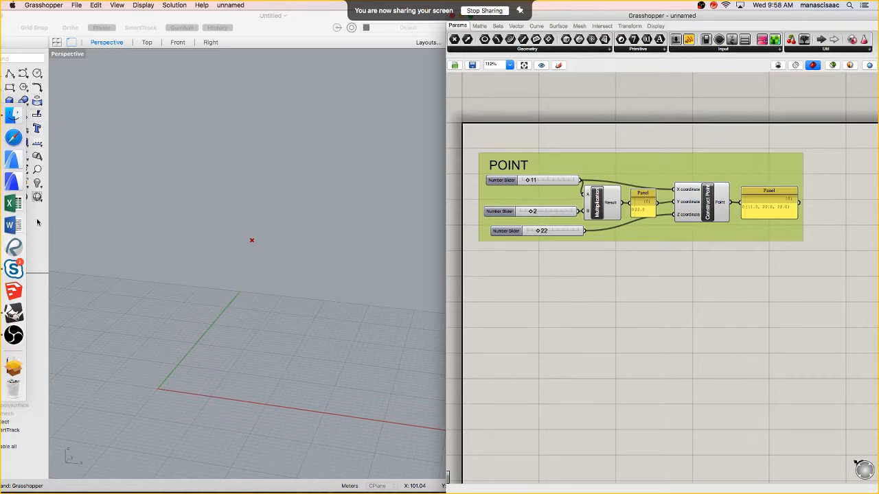
Switch to Rhino and place a single point on the ground plane between the red and green axes with the Point command
click(203, 254)
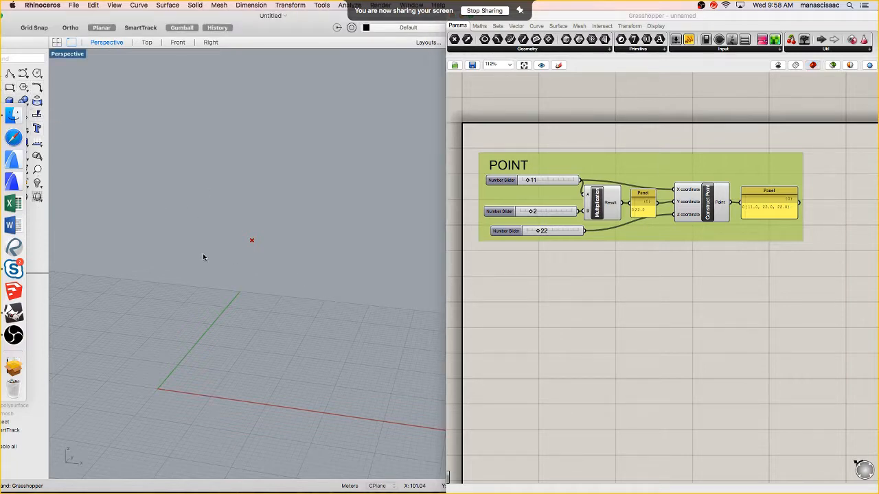
text(point)
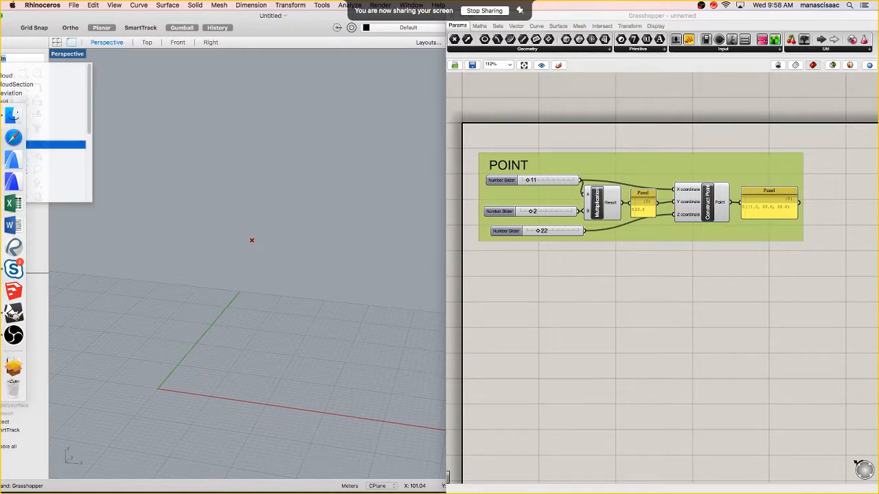
key(Return)
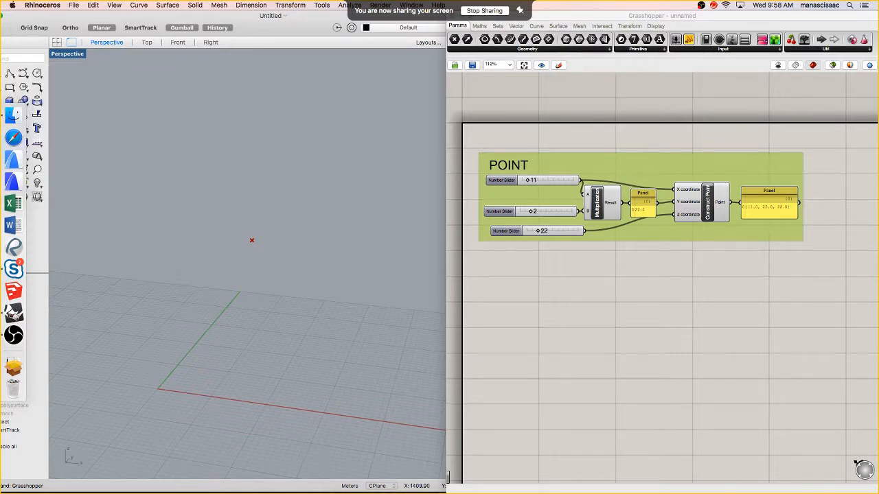
drag(69, 21, 94, 21)
click(21, 73)
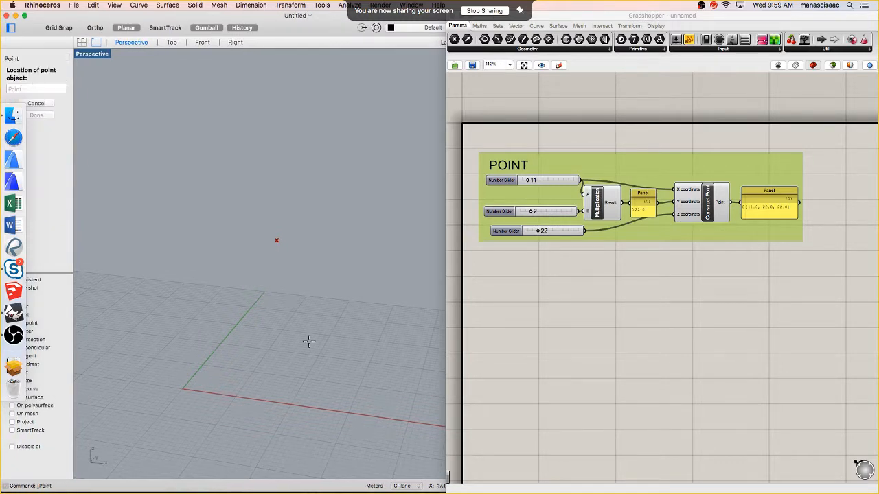
click(273, 360)
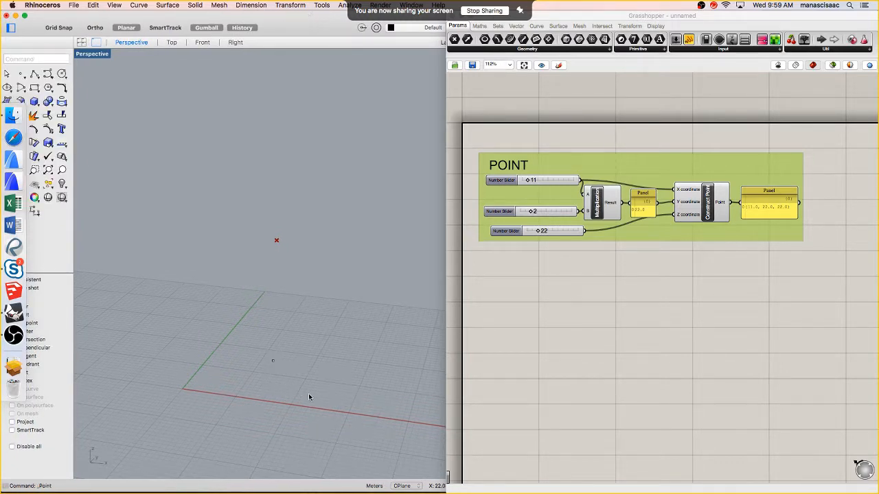
Switch to Grasshopper, add a Point parameter below the POINT group, and inspect its warning balloon
double_click(561, 296)
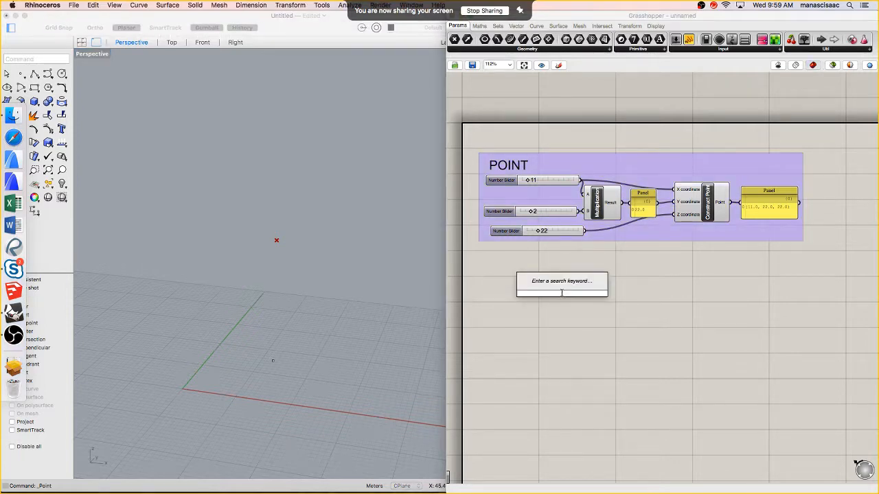
text(point)
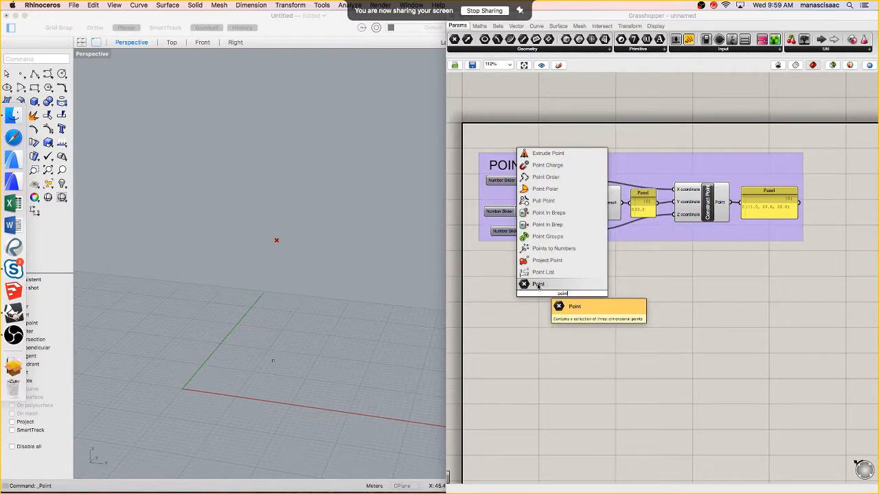
click(538, 284)
scroll(571, 293, up, 3)
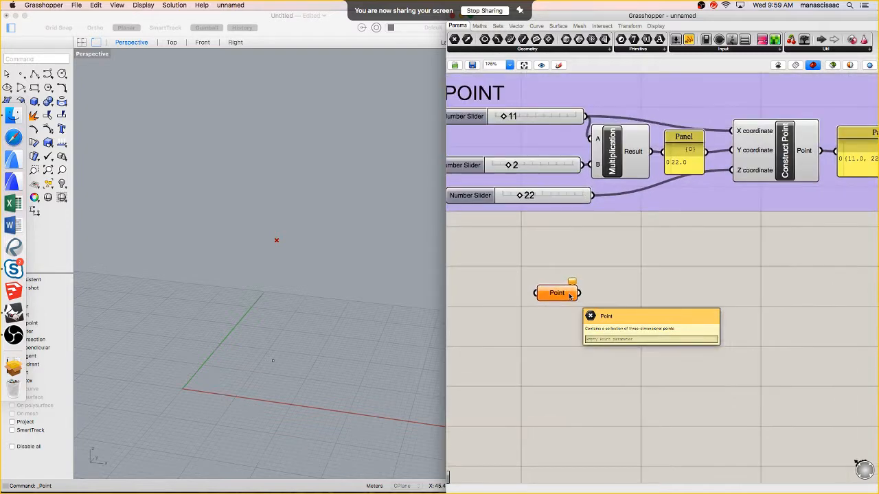
scroll(571, 293, up, 2)
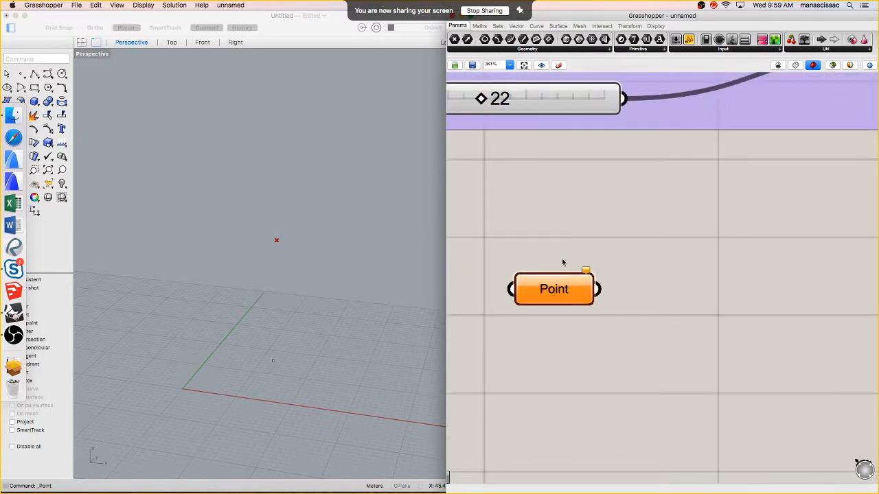
click(561, 283)
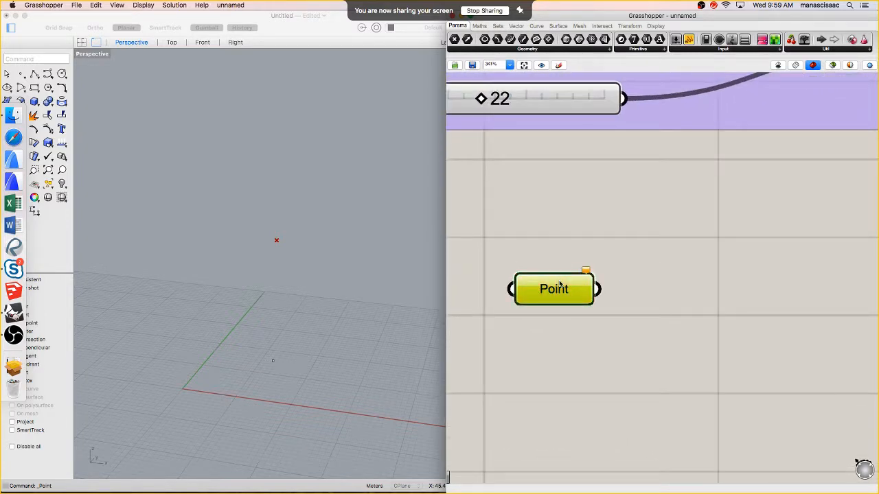
mouse_move(587, 272)
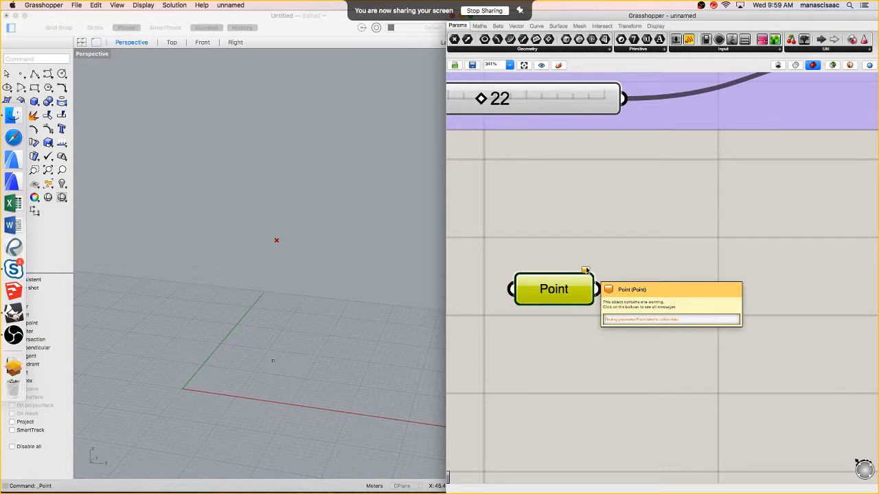
click(585, 270)
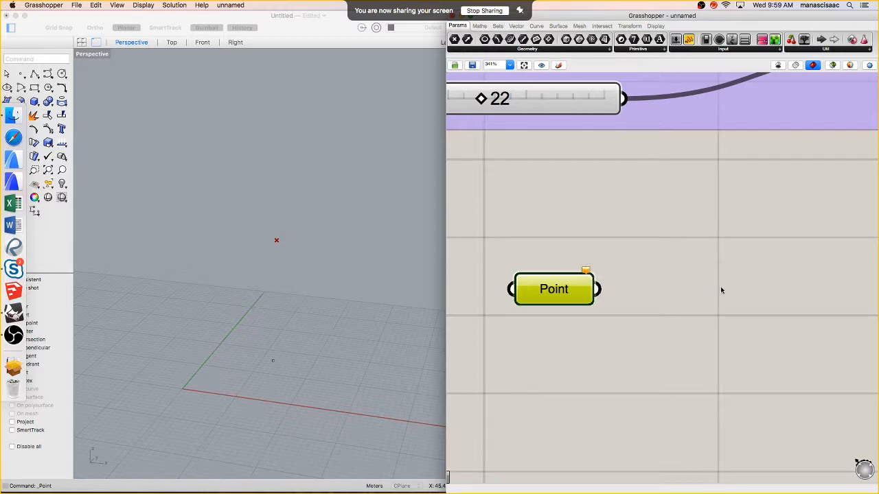
Add a Panel beside the Point parameter and connect the parameter's output to it
drag(689, 39, 662, 304)
drag(601, 289, 633, 289)
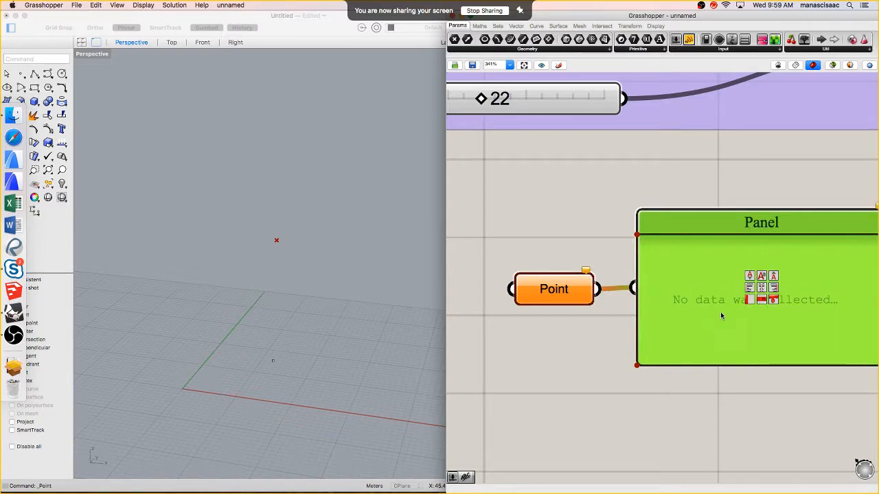
scroll(617, 285, down, 3)
click(584, 252)
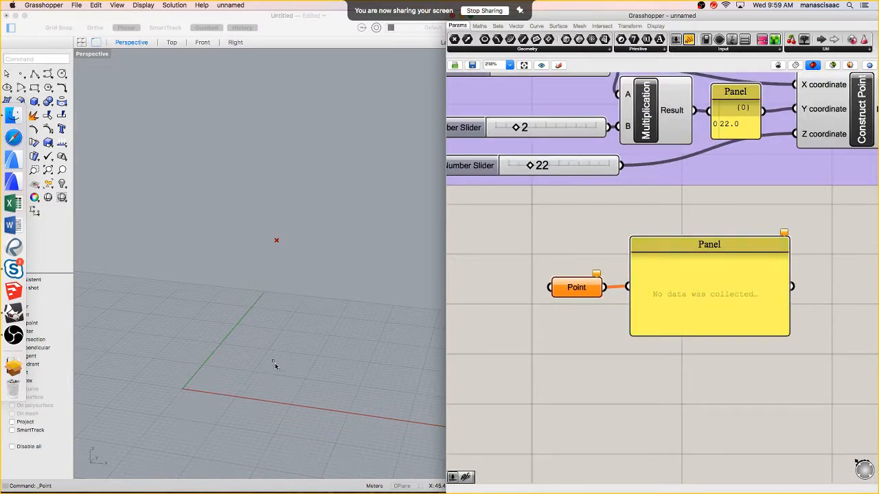
Reference the point drawn in the Rhino viewport into the Point parameter using Set one Point
right_click(582, 288)
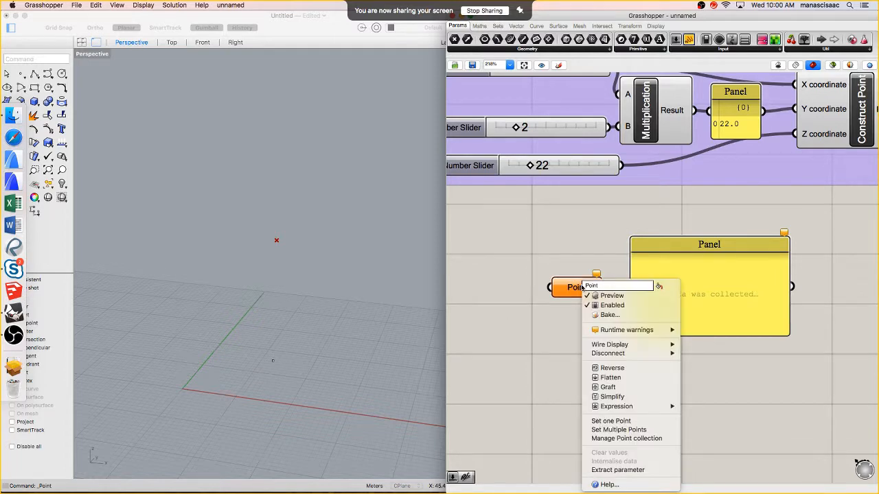
click(615, 421)
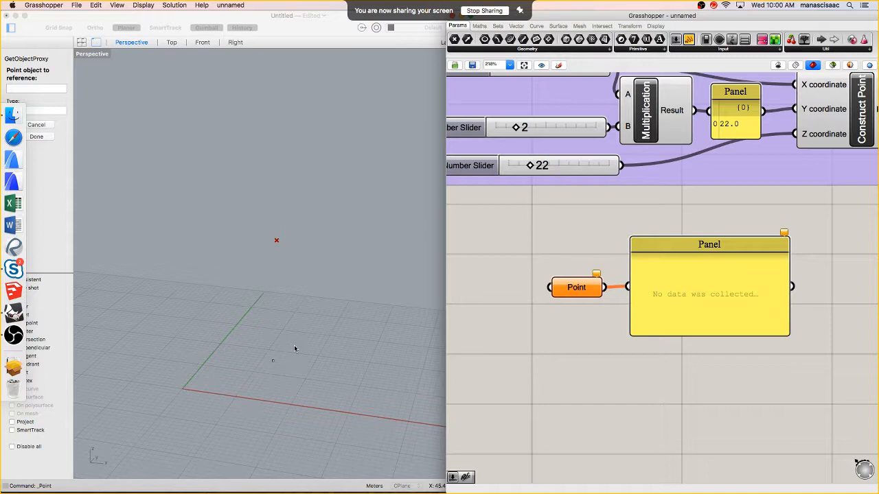
click(247, 385)
click(273, 362)
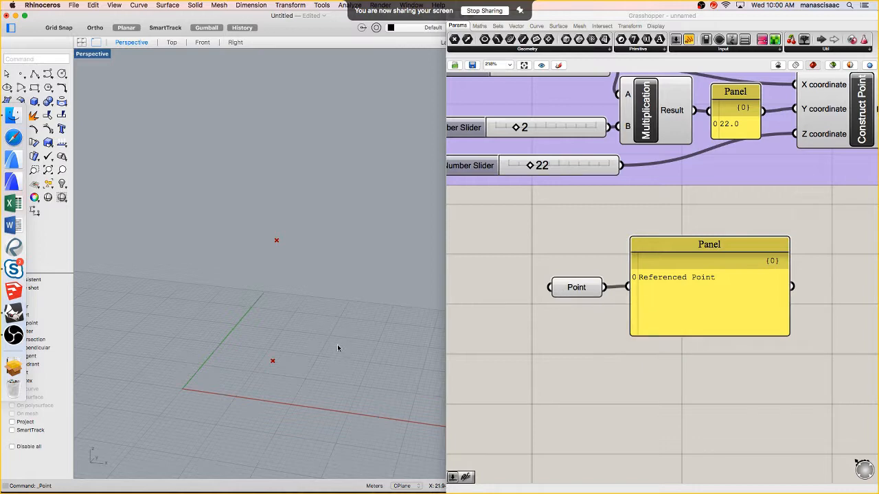
Select the Point parameter and Construct Point in turn to compare the viewport points they highlight, and examine the Point parameter's Panel
mouse_move(563, 291)
click(579, 289)
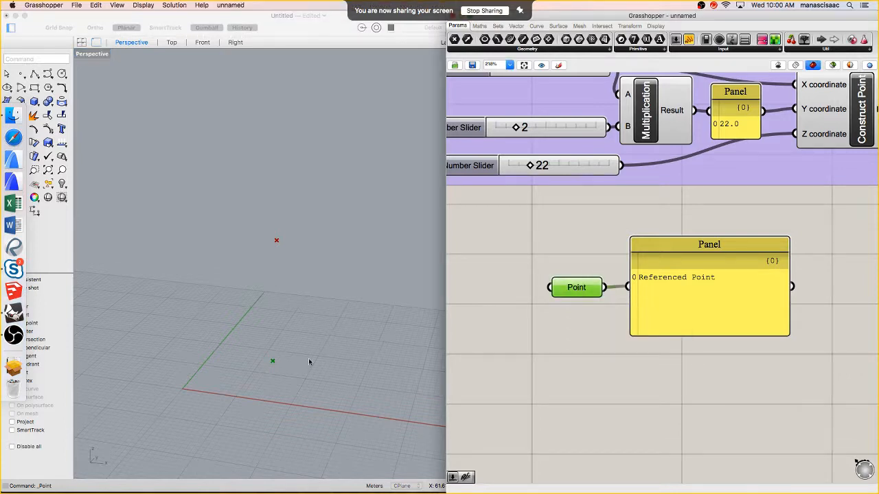
scroll(769, 162, down, 1)
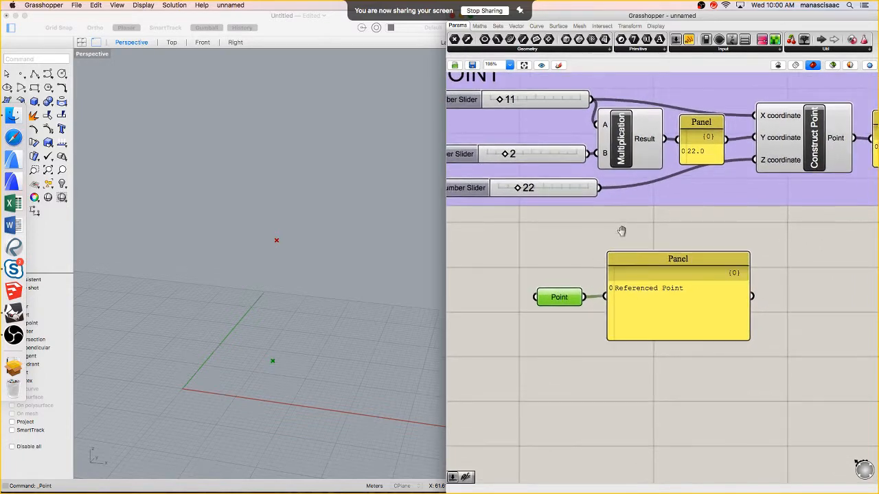
click(805, 145)
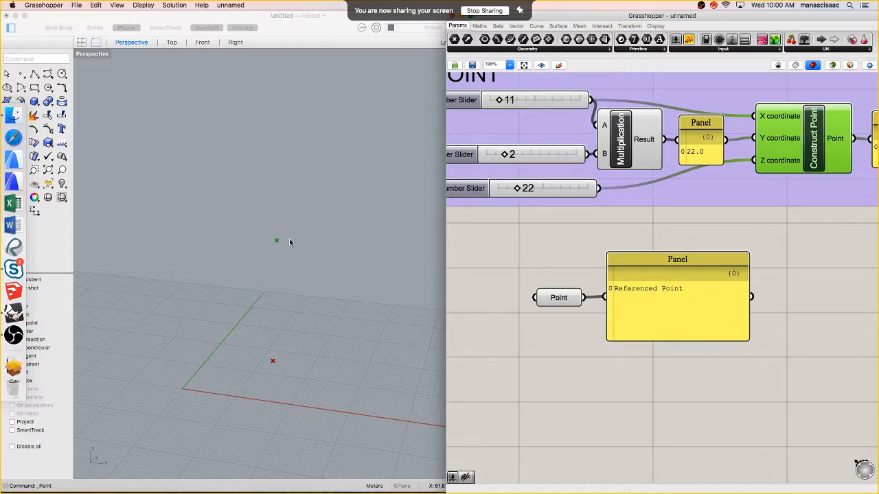
click(565, 300)
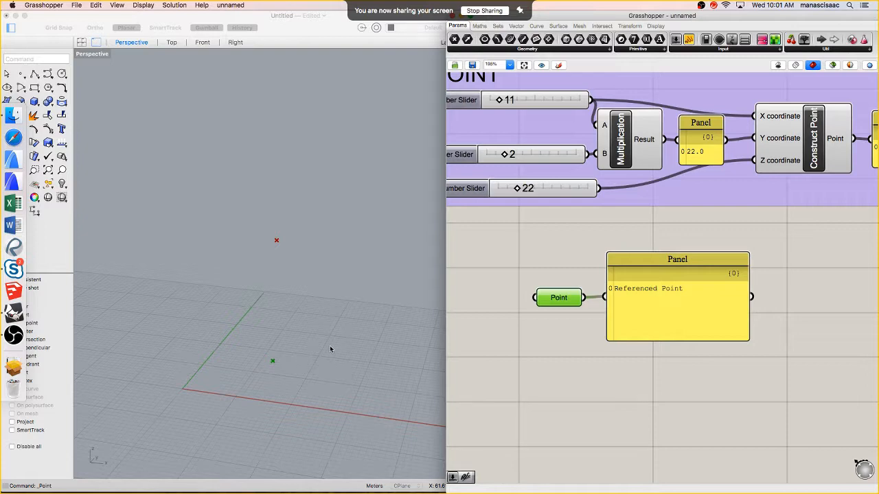
click(519, 268)
scroll(611, 288, up, 2)
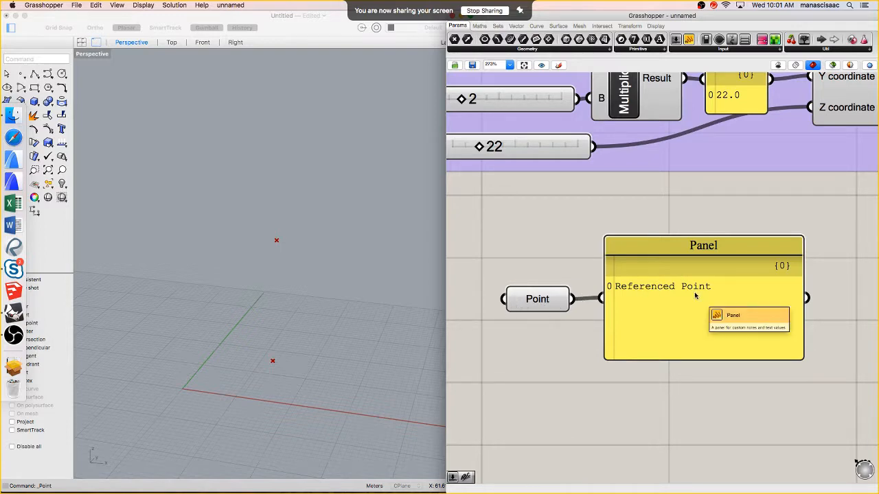
scroll(682, 296, down, 3)
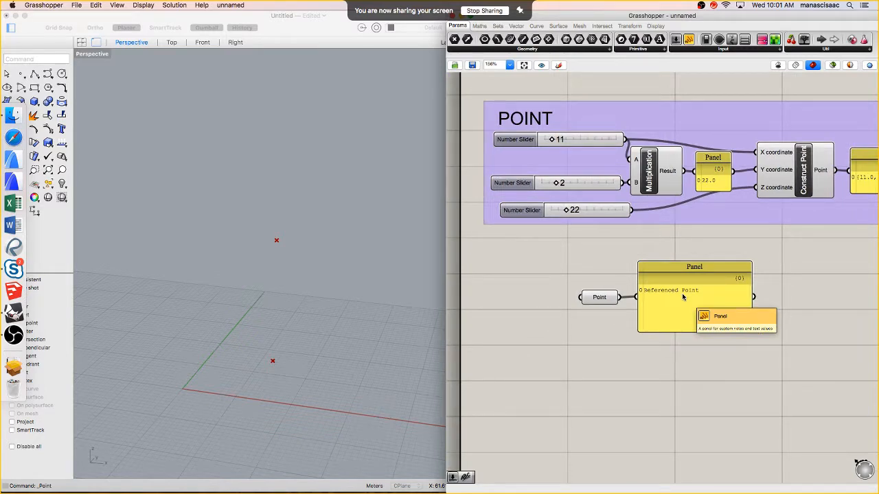
scroll(683, 296, down, 2)
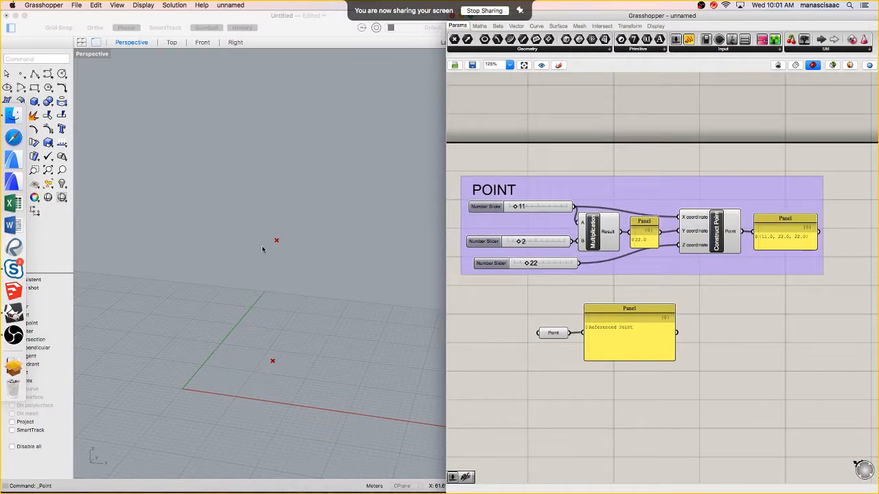
In the Rhino viewport, try to window-select the point generated by Construct Point, and window-select the referenced point on the ground plane
click(296, 254)
drag(260, 230, 290, 247)
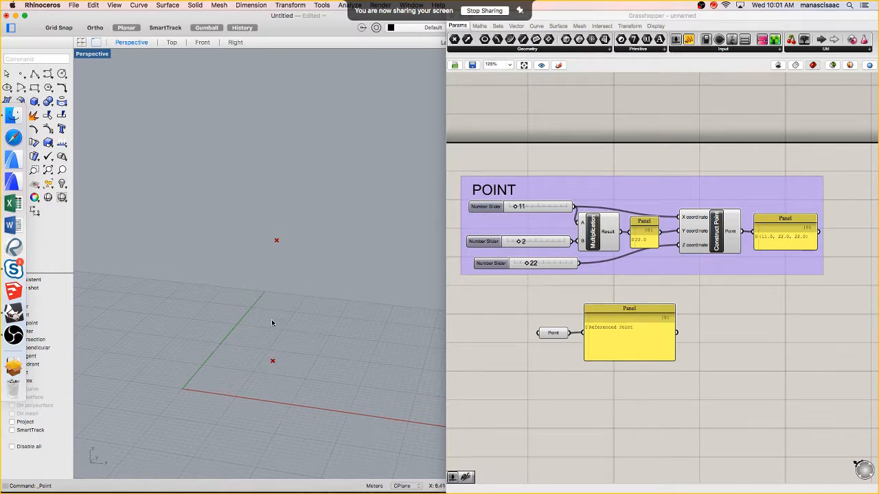
drag(243, 334, 315, 384)
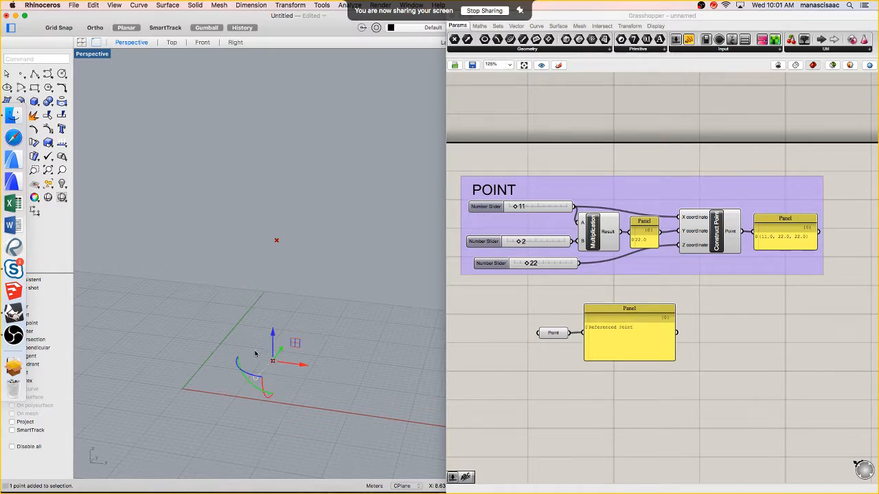
Reposition the referenced point freely on the ground plane in the Rhino viewport several times, ending inside the corner between the red and green axes
drag(240, 336, 300, 377)
drag(226, 335, 308, 386)
drag(281, 351, 261, 381)
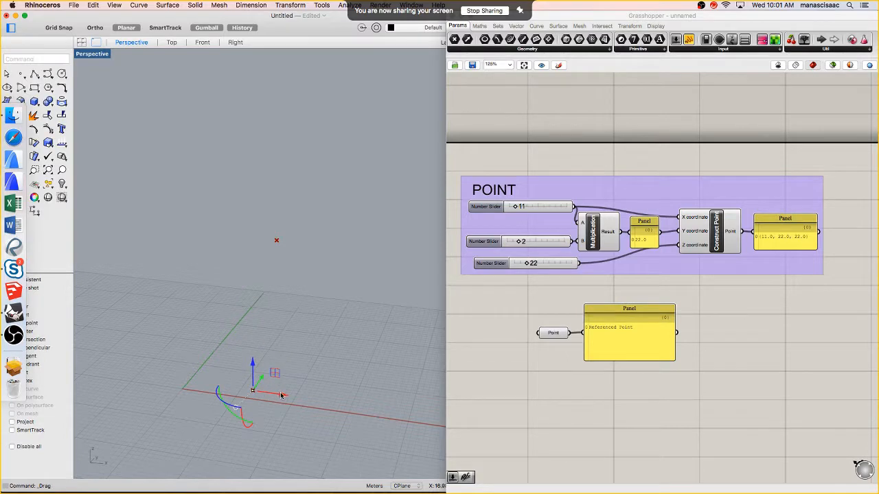
key(Escape)
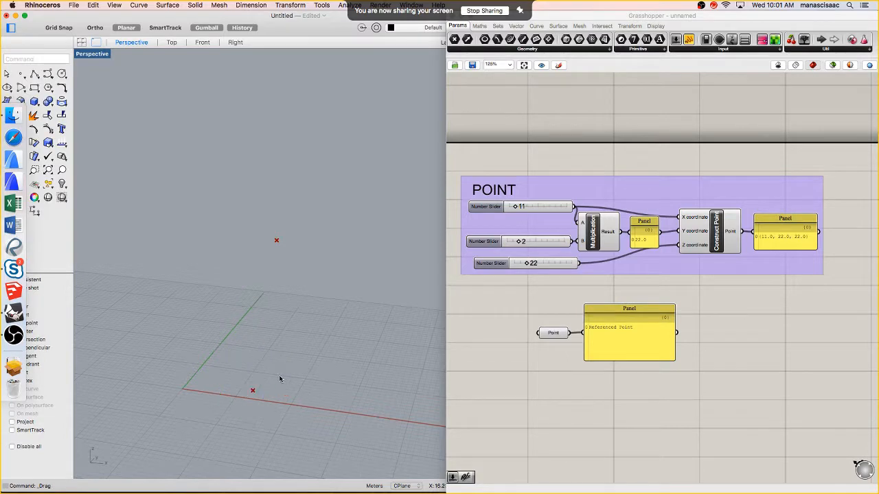
drag(245, 377, 233, 399)
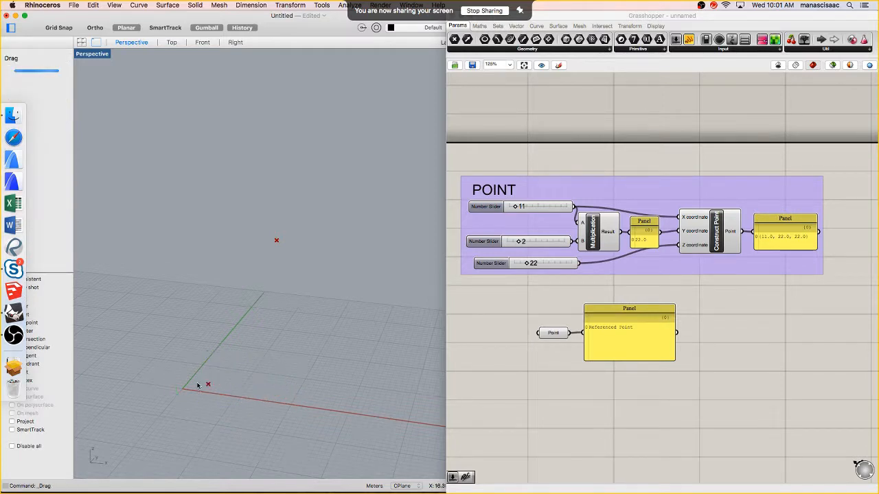
drag(175, 370, 301, 362)
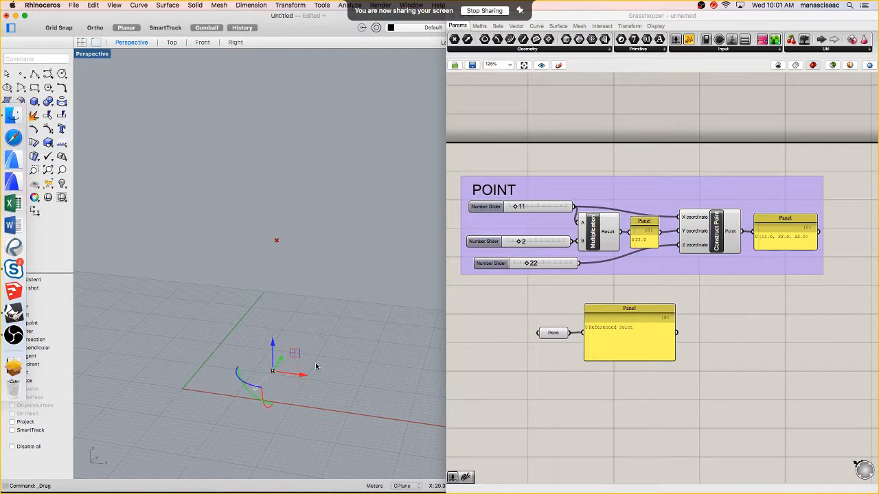
Select the referenced point and move it toward the green axis along the X direction using the gumball, then deselect it
click(317, 364)
click(272, 371)
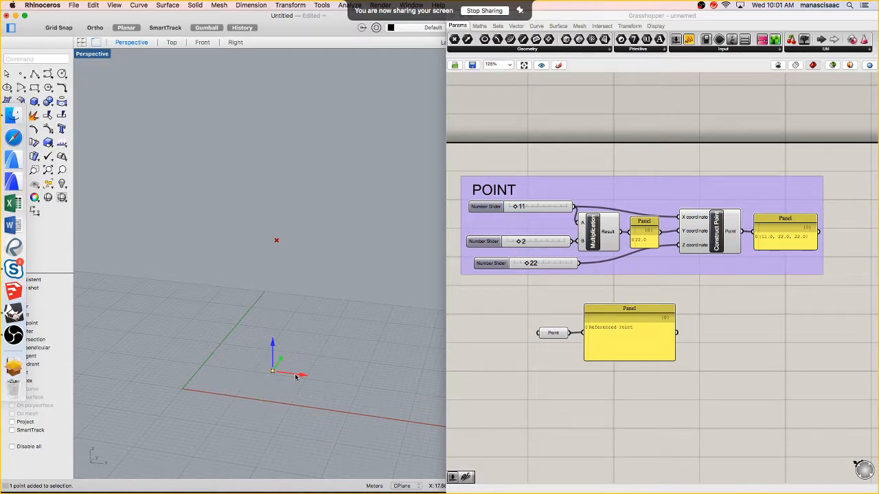
drag(295, 375, 257, 376)
click(333, 358)
Select the Point parameter to highlight its referenced point, and move that point away from the green axis in the Rhino viewport
click(555, 334)
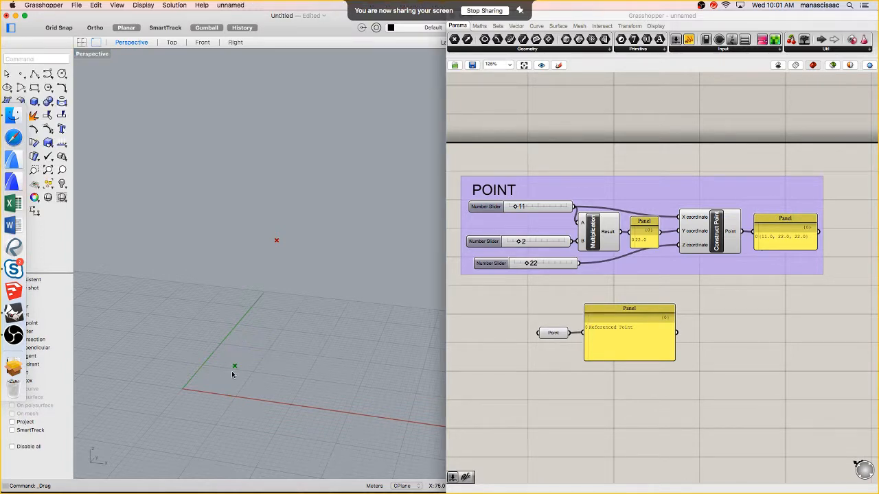
click(247, 377)
drag(230, 359, 302, 377)
click(332, 364)
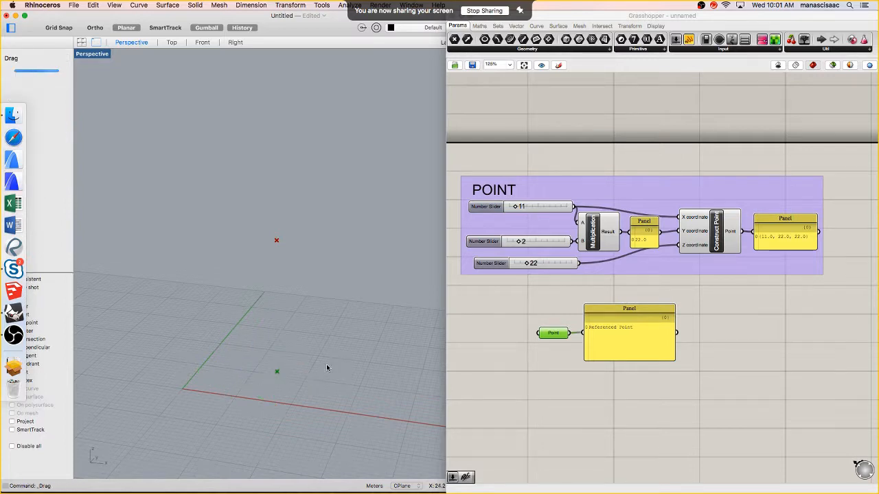
View both points from another angle and compare the Construct Point Panel's output with the Point parameter's Panel
right_drag(327, 365, 283, 368)
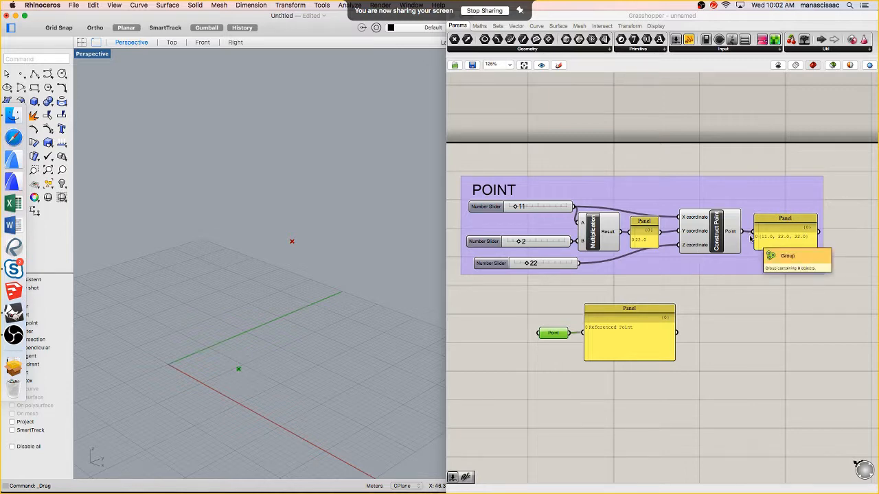
scroll(532, 202, up, 3)
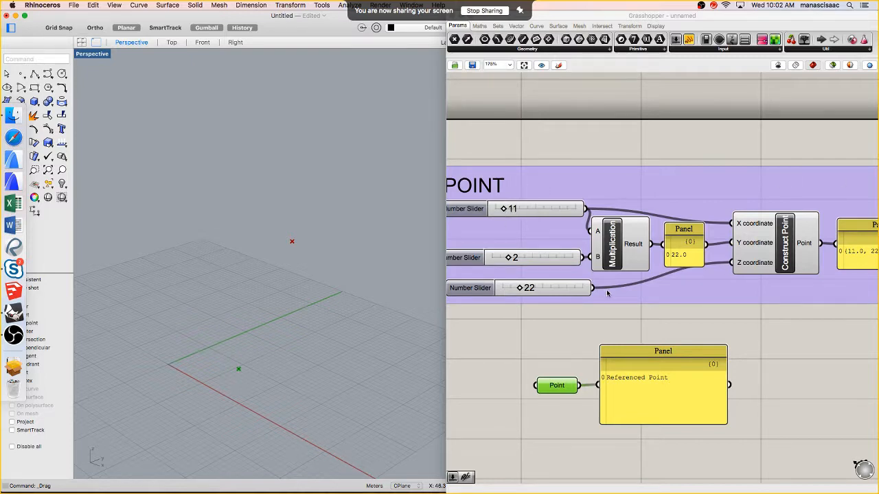
scroll(606, 294, down, 4)
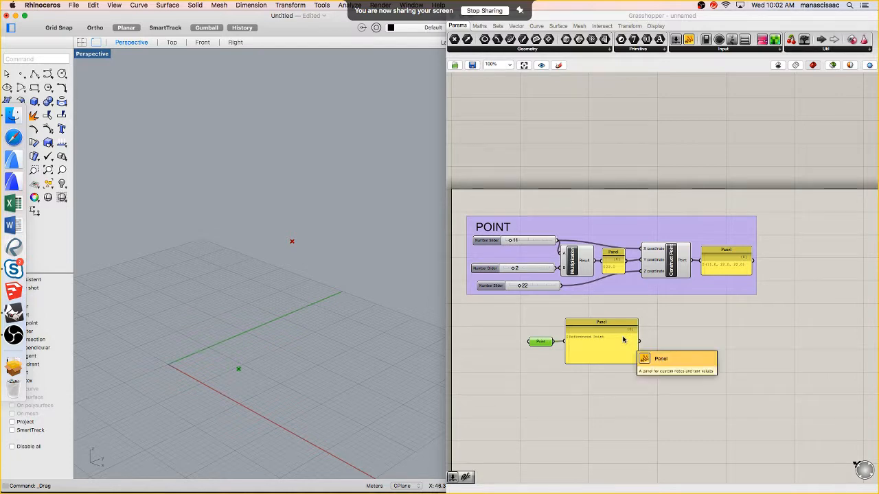
scroll(623, 339, up, 3)
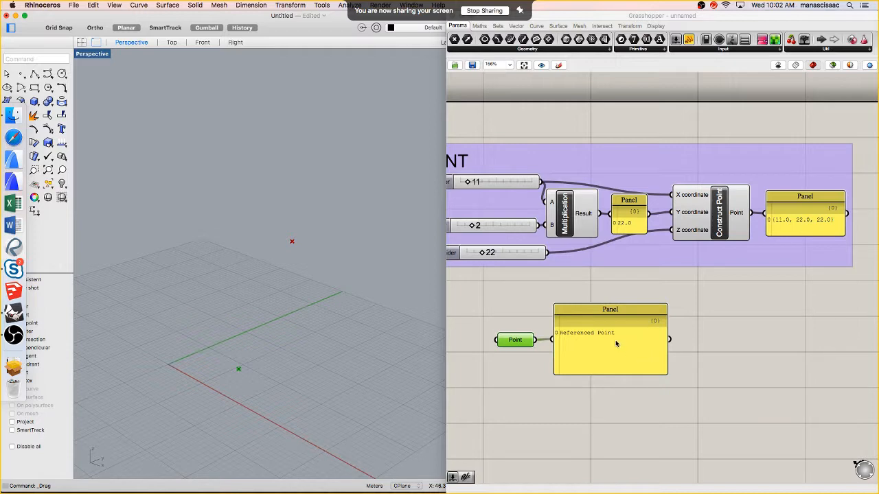
click(616, 343)
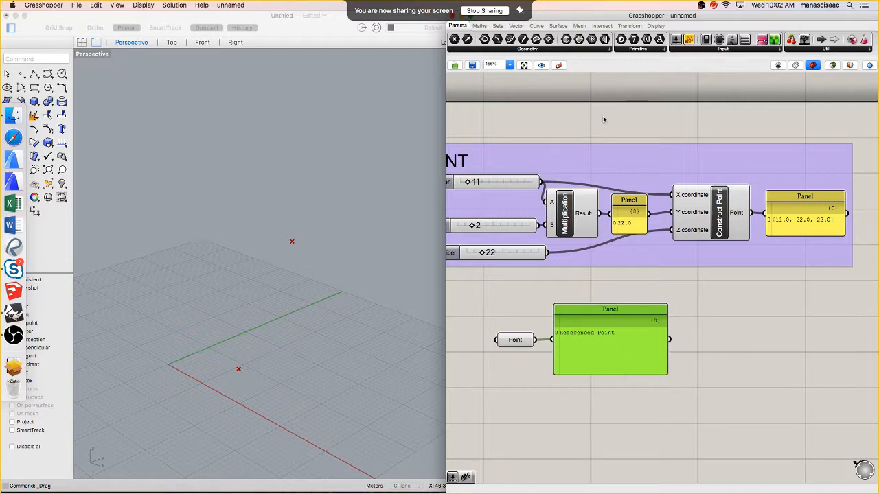
Add a Deconstruct point component below the Point parameter's Panel and connect the Point parameter's output to its Point input
double_click(680, 317)
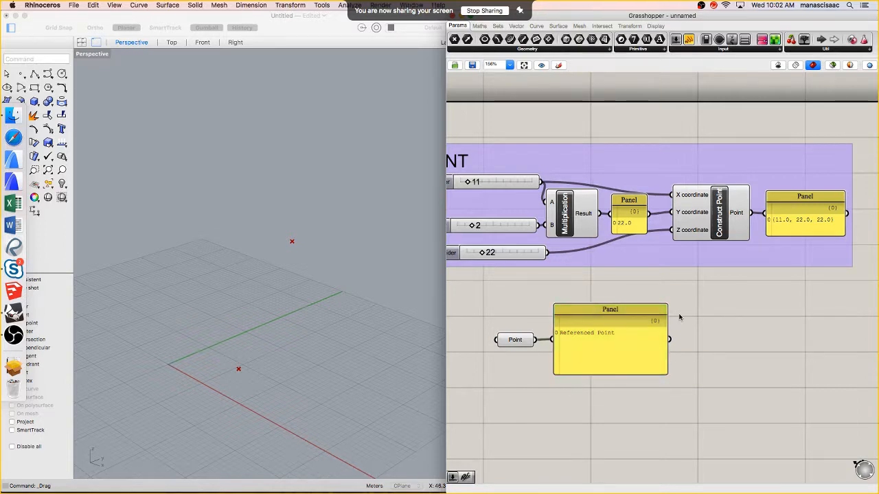
text(deconstruct)
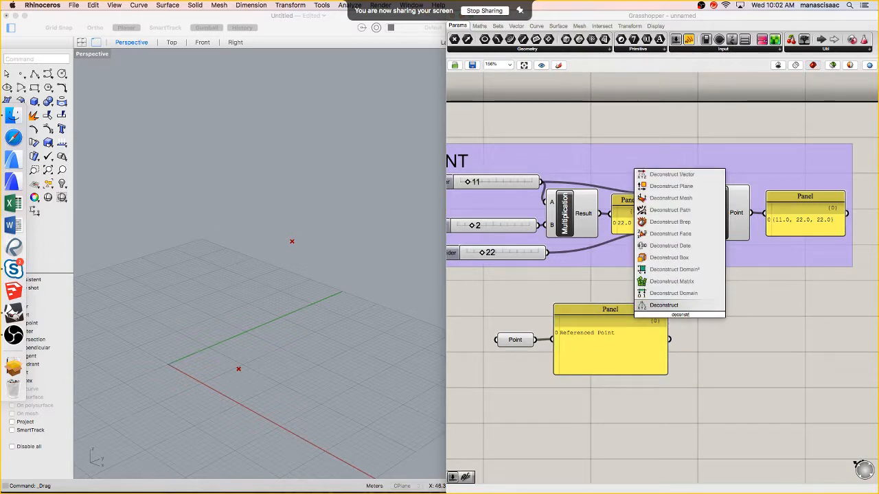
text( point)
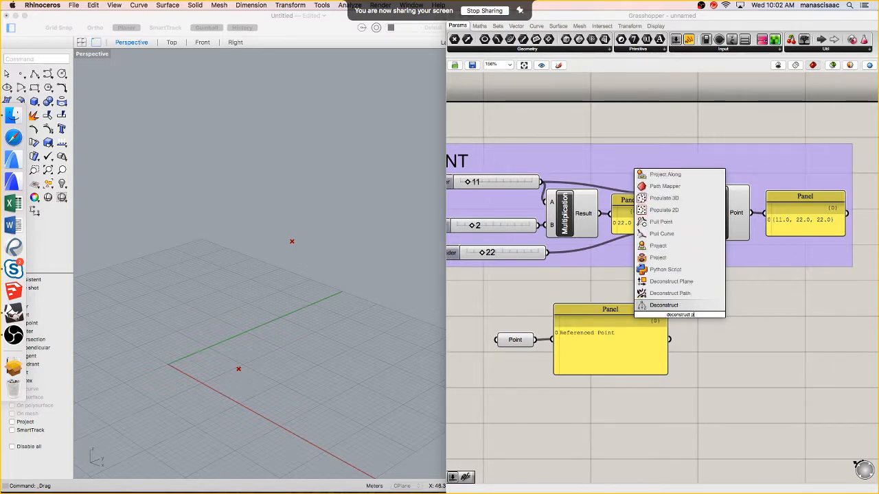
click(673, 305)
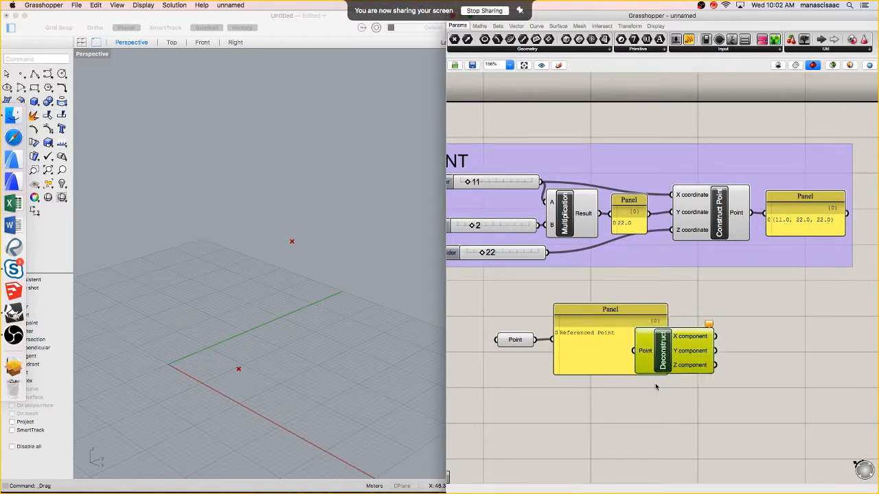
drag(667, 352, 632, 412)
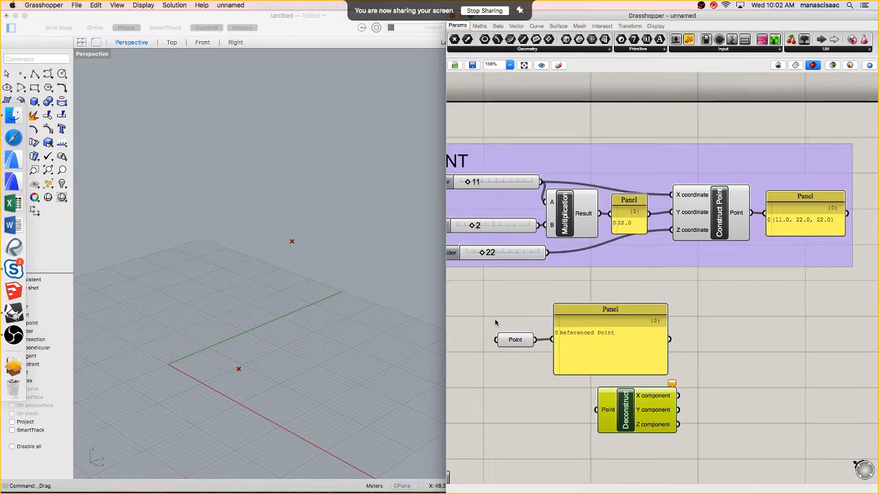
drag(536, 341, 596, 410)
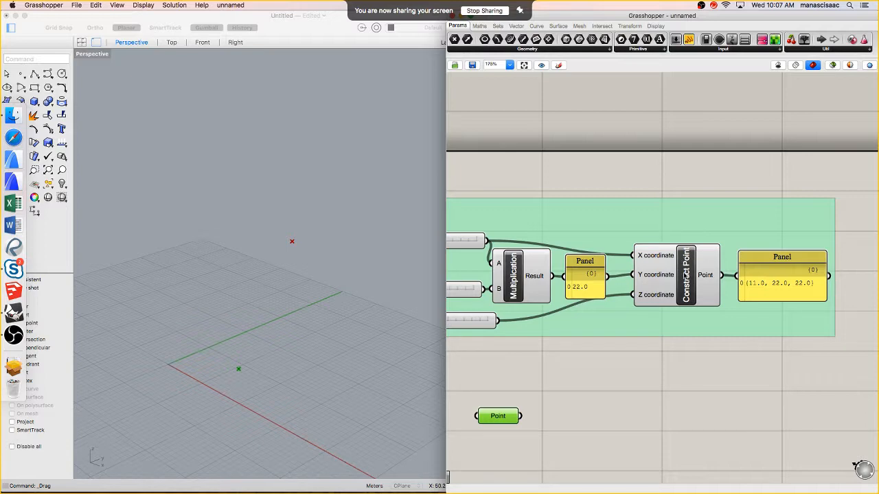
Rename the Construct Point component as POINT 1
right_click(687, 274)
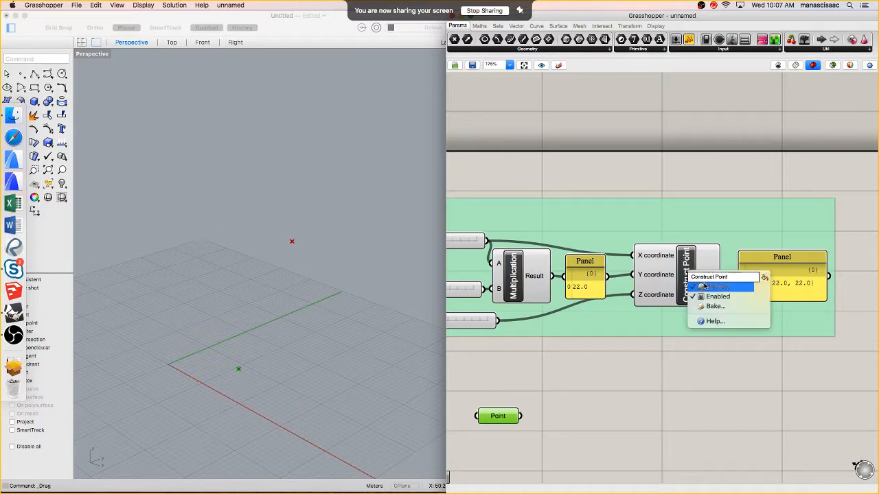
click(708, 277)
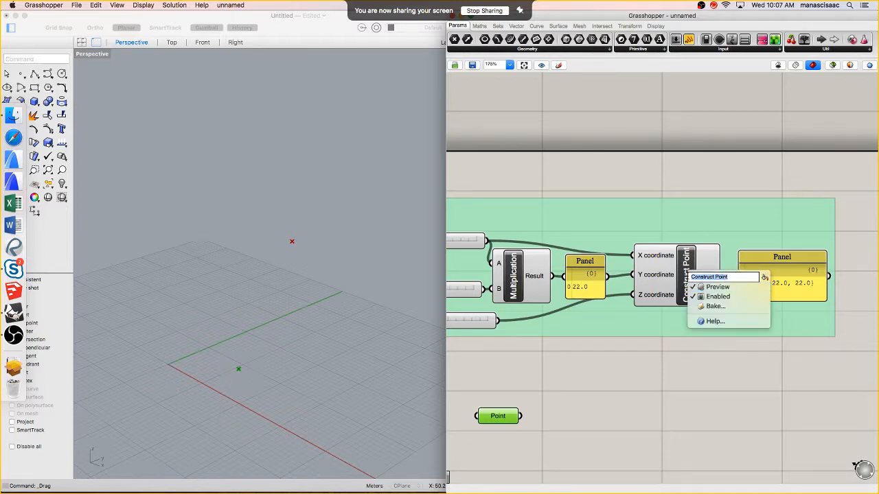
text(POINT 1)
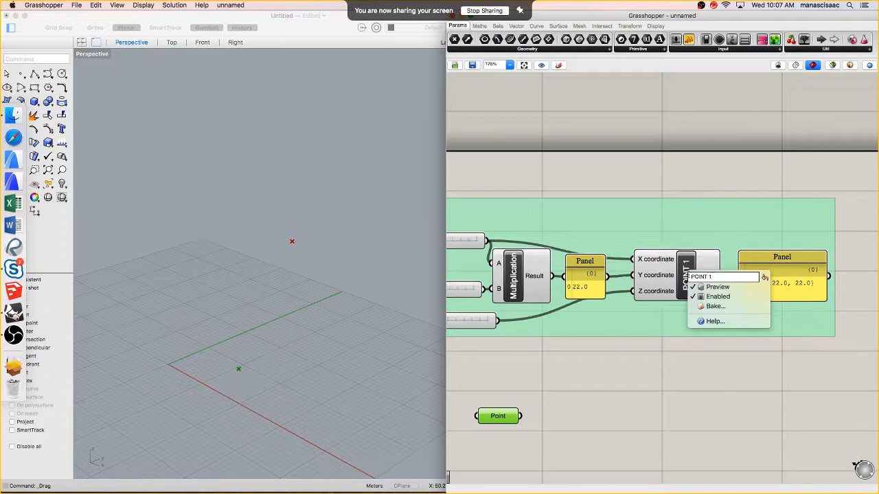
click(670, 171)
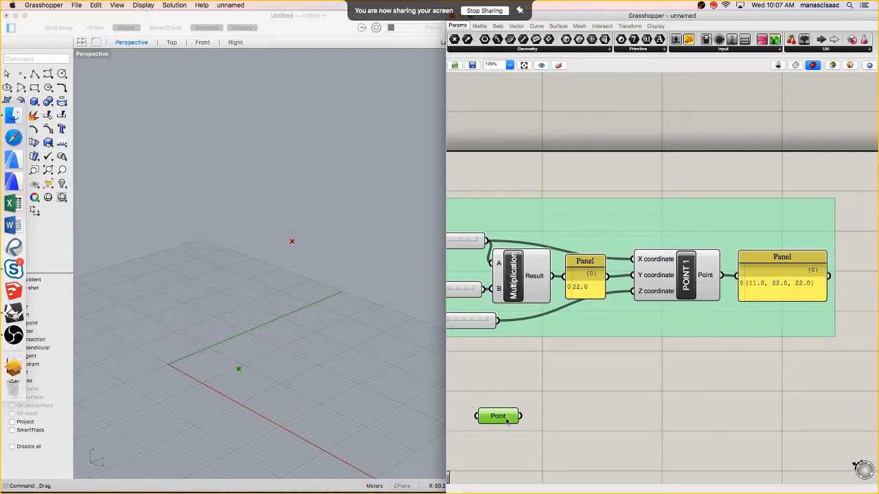
Move the Point parameter directly beneath the POINT 1 component, outside the group, and rename it POINT 2
drag(507, 421, 692, 365)
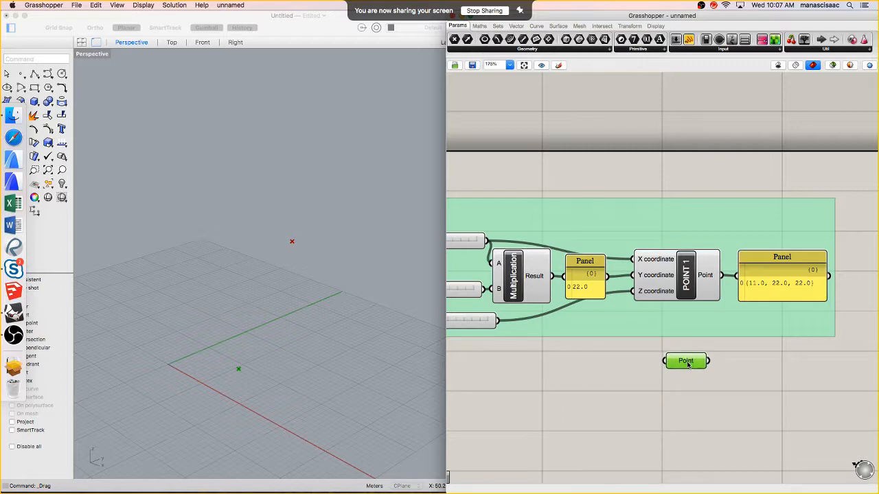
right_click(685, 362)
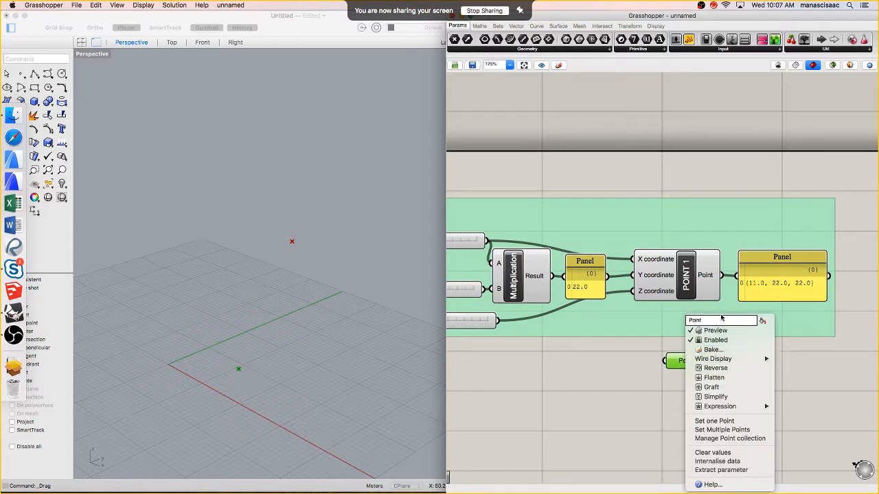
drag(710, 320, 677, 321)
text(POINT 2)
key(Return)
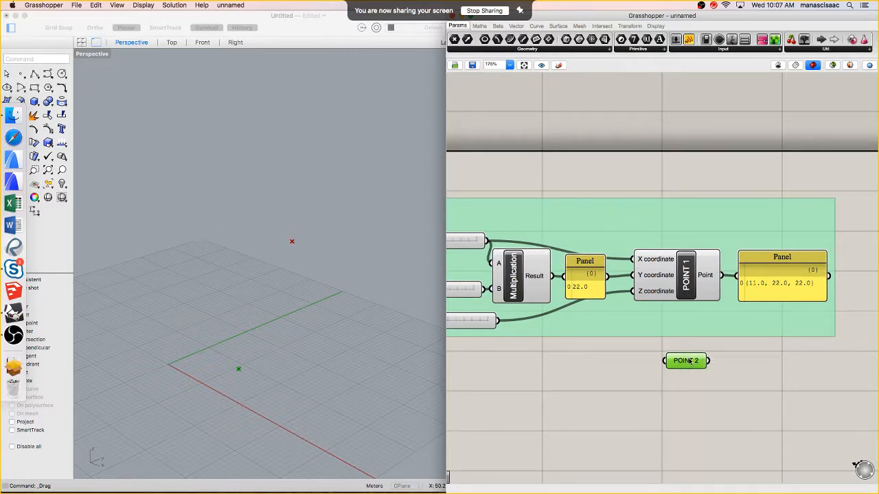
Select POINT 1 and POINT 2 in turn to identify their matching points in the Rhino viewport
scroll(624, 358, right, 3)
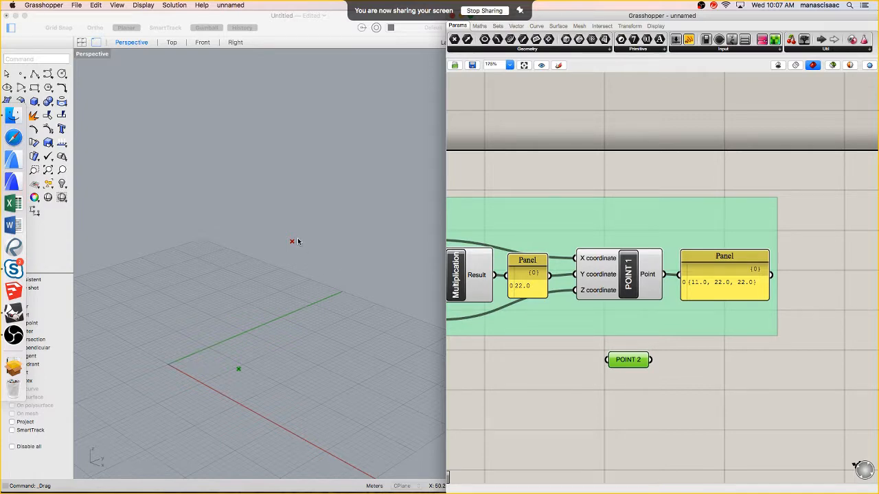
click(635, 273)
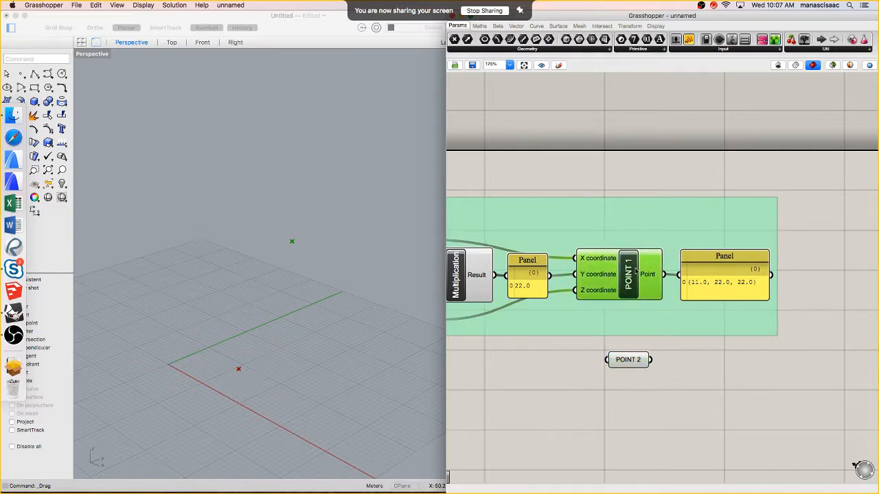
click(626, 360)
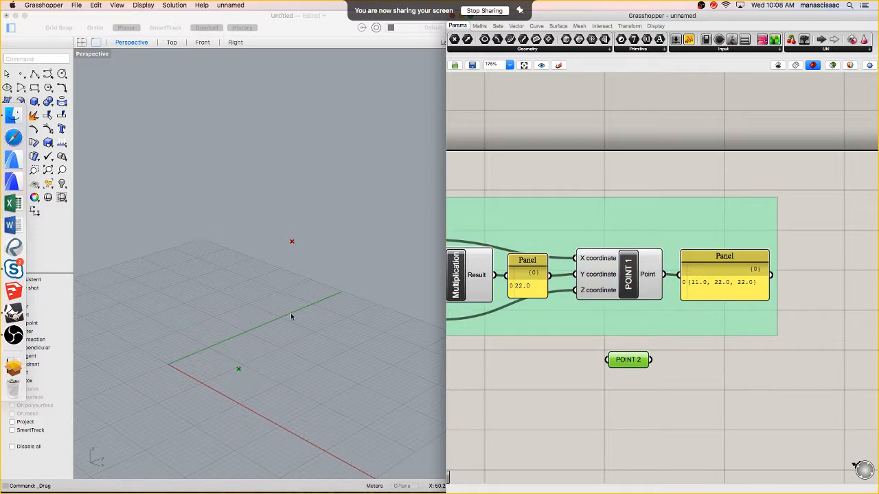
Add the Line component that creates a line between two points and place it beside POINT 2, below the group
scroll(736, 317, down, 3)
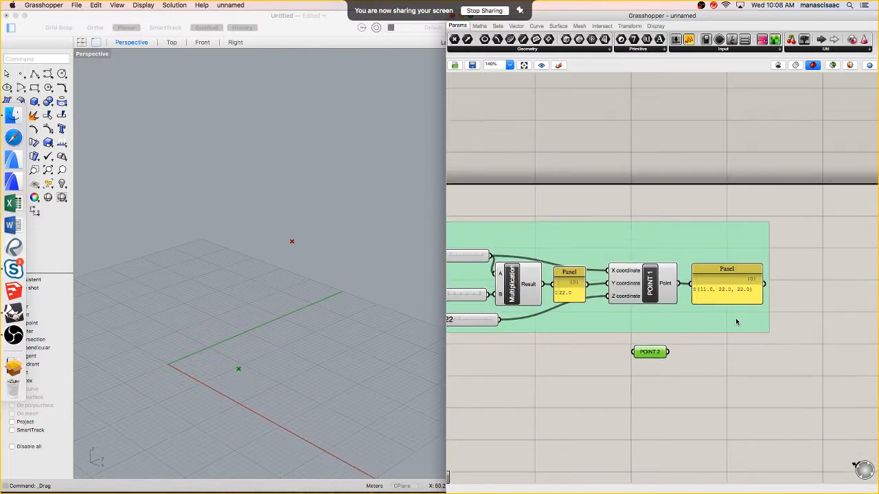
click(759, 300)
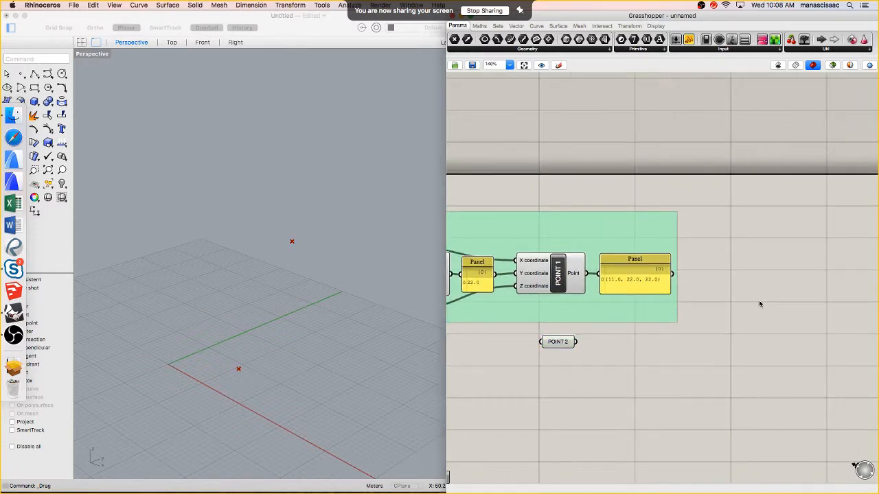
double_click(759, 301)
text(line)
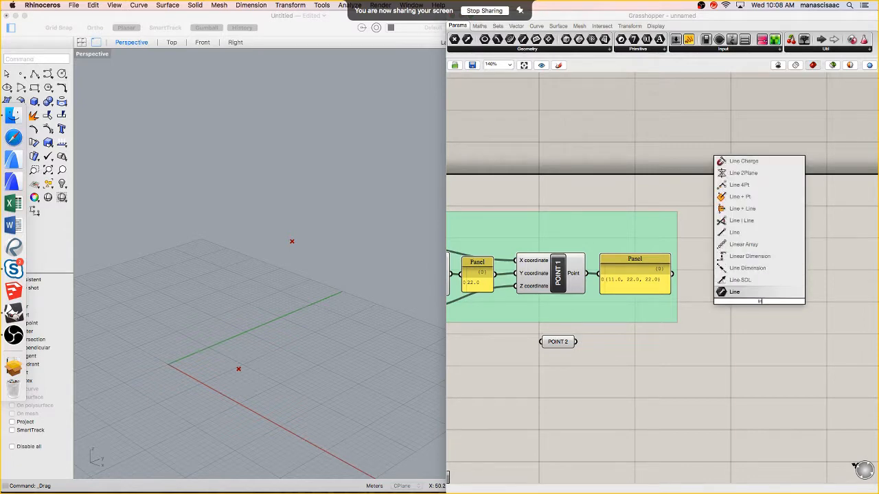
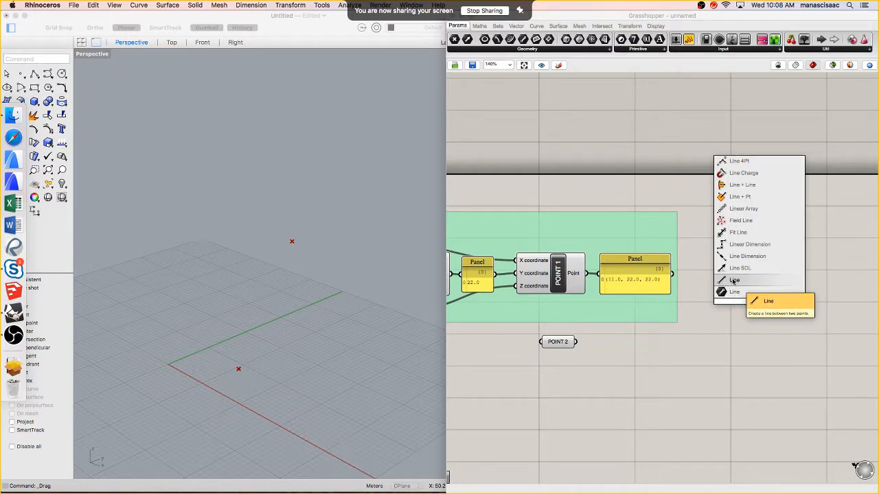
click(734, 281)
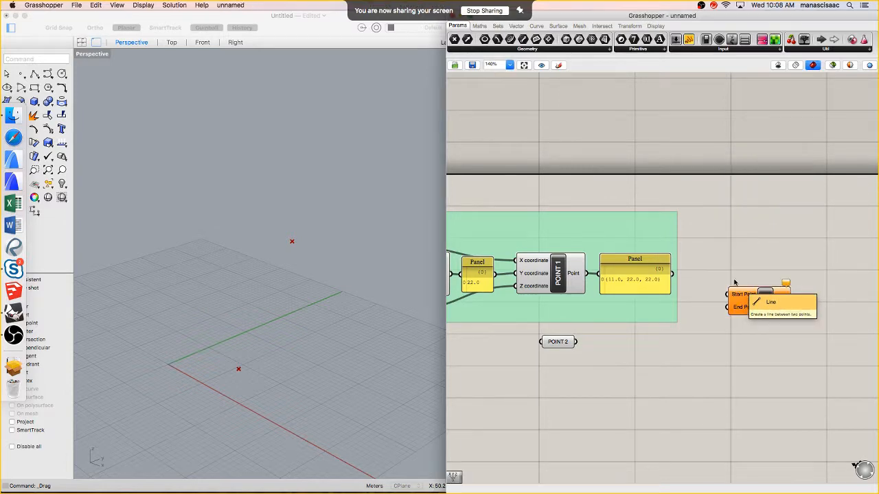
drag(749, 295, 688, 343)
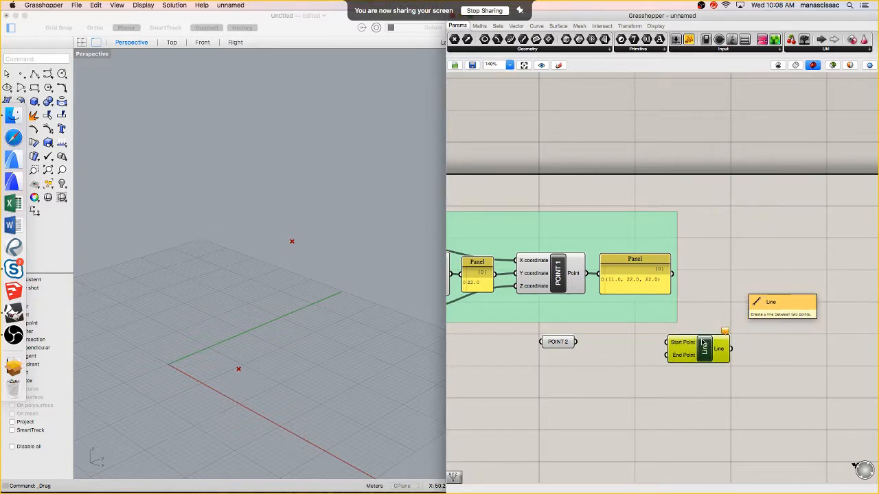
scroll(752, 309, up, 3)
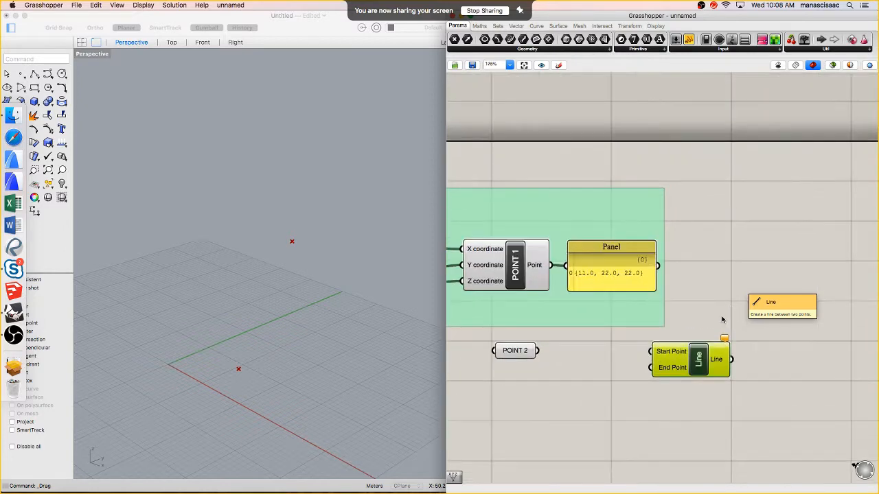
Search the component library for "line" and review the matching line components without placing another one
click(726, 316)
scroll(728, 317, down, 2)
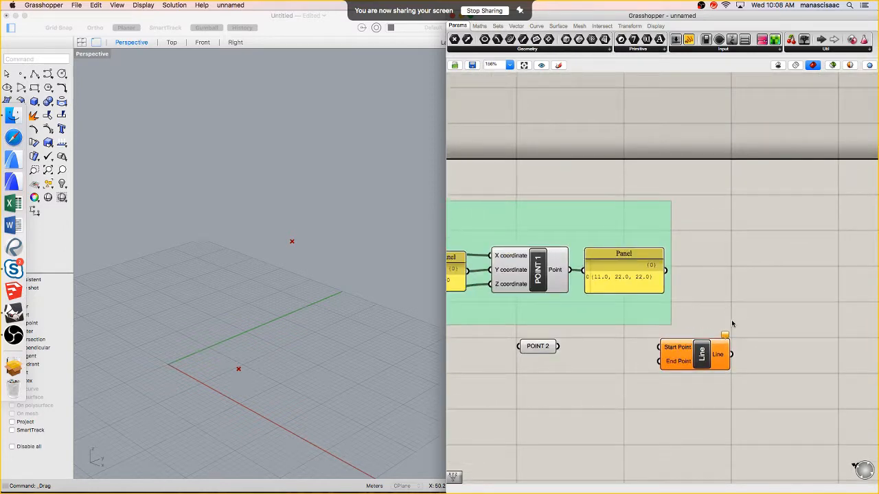
double_click(730, 278)
text(line)
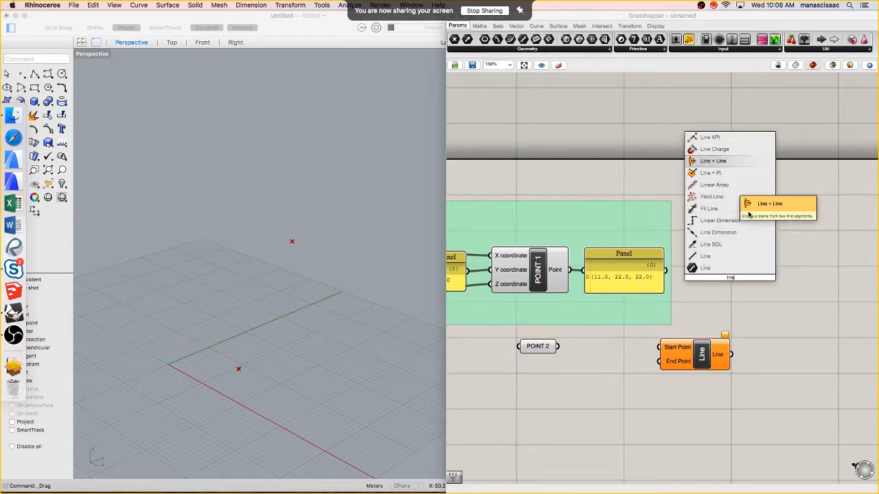
click(801, 312)
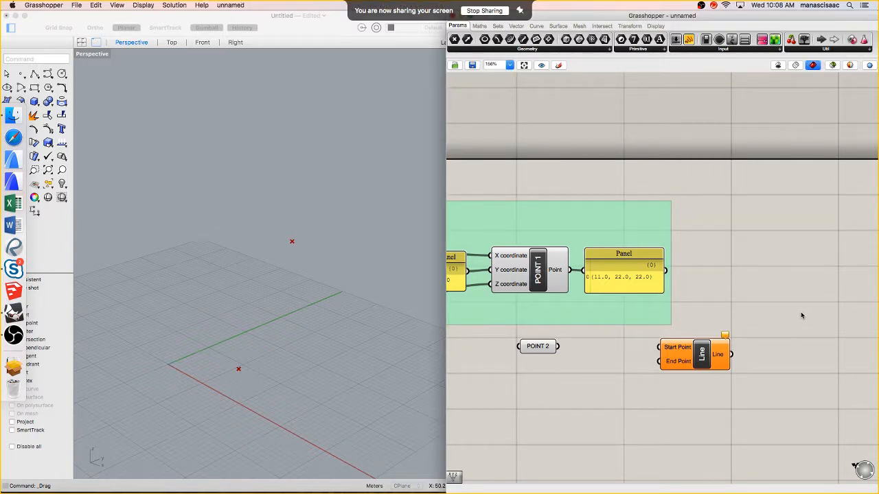
double_click(729, 290)
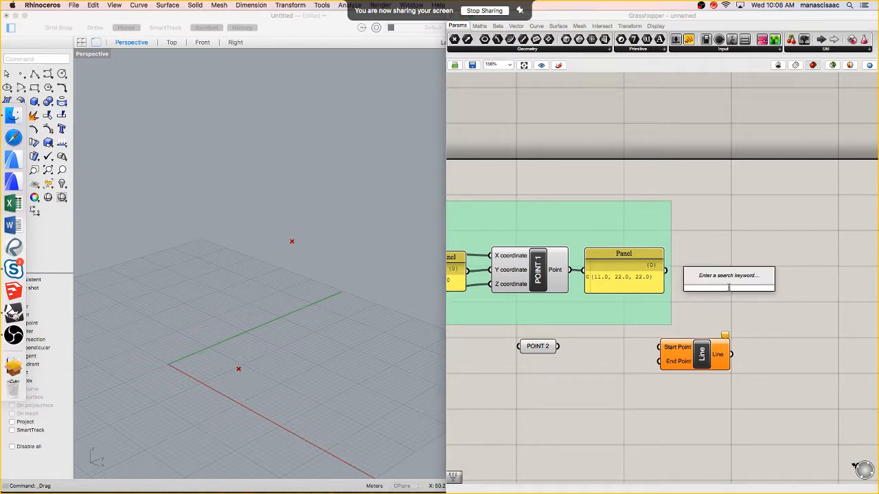
text(line)
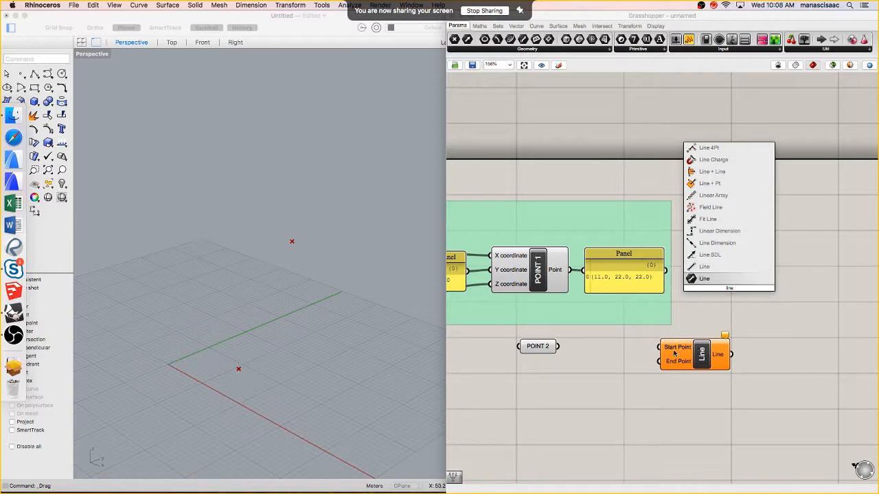
click(778, 333)
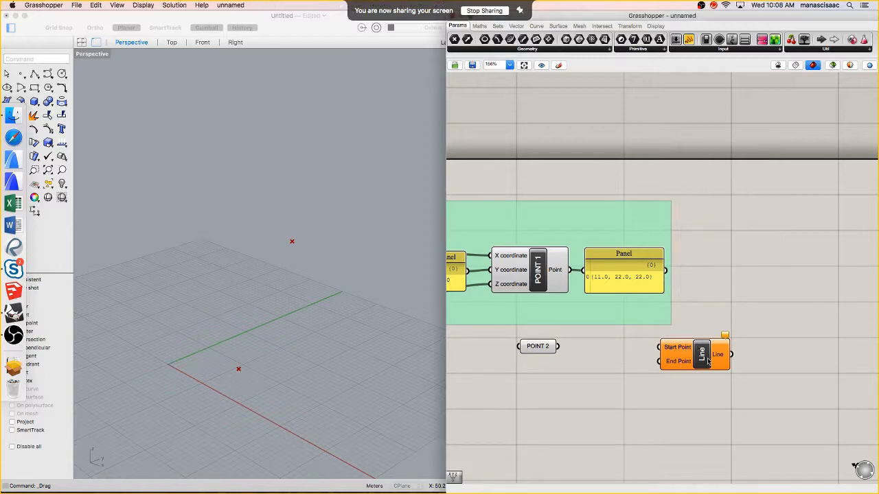
Examine the Line component's Start Point and End Point inputs and its warning balloon
scroll(707, 361, up, 3)
scroll(729, 344, up, 2)
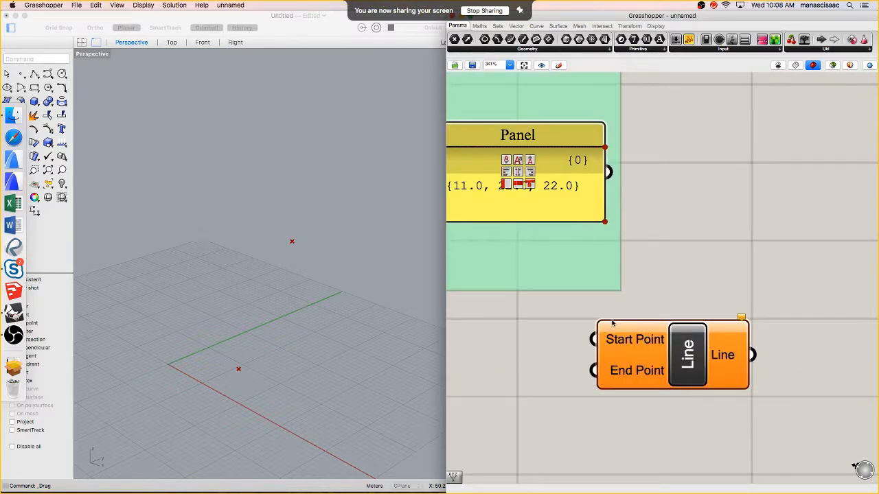
scroll(613, 315, up, 1)
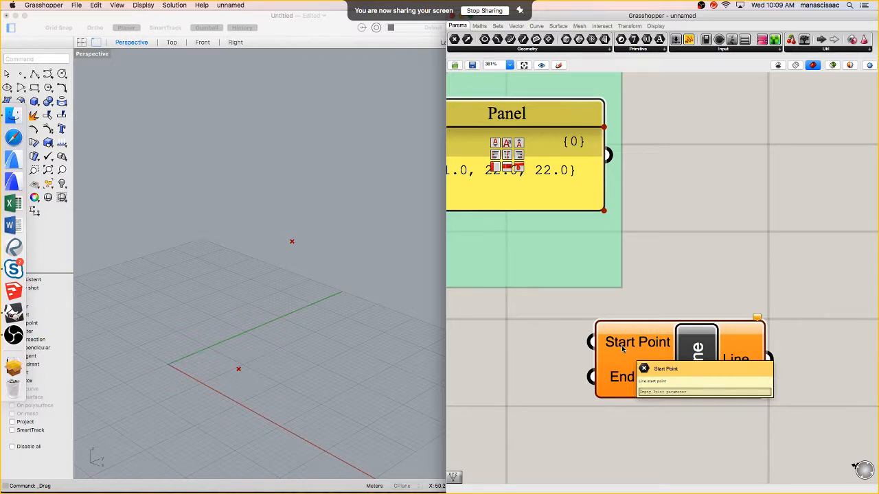
scroll(622, 349, down, 5)
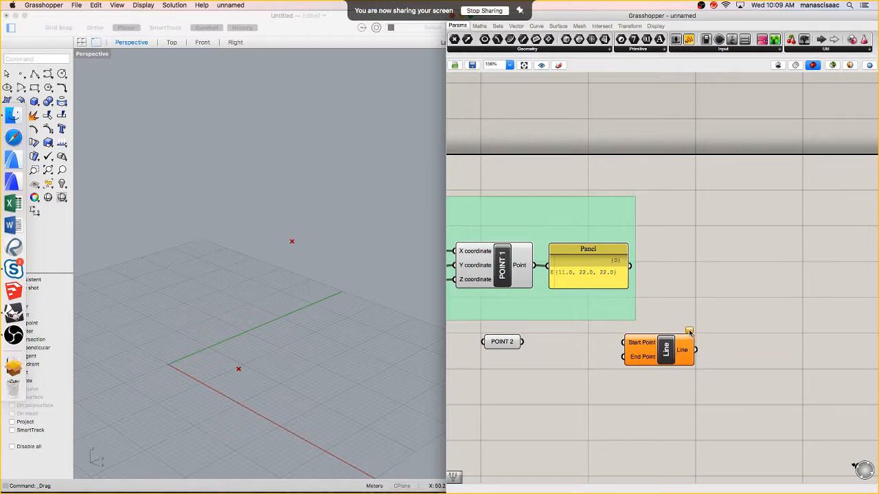
mouse_move(689, 333)
Open the help page for the Line component's Start Point input, enlarge it to read the remarks, and close it
scroll(639, 345, up, 6)
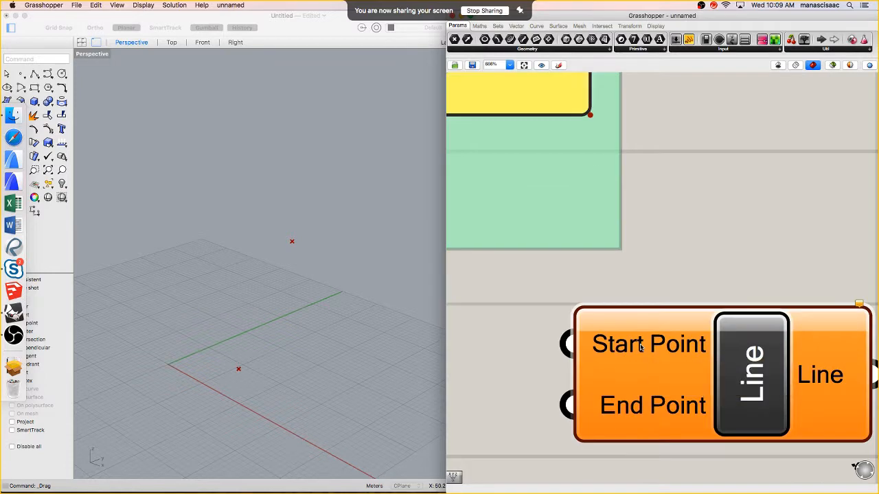
right_click(641, 348)
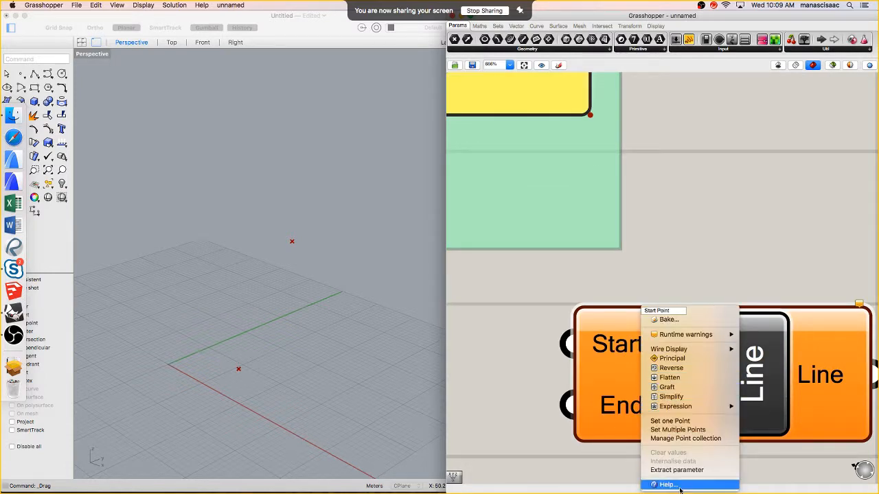
click(584, 314)
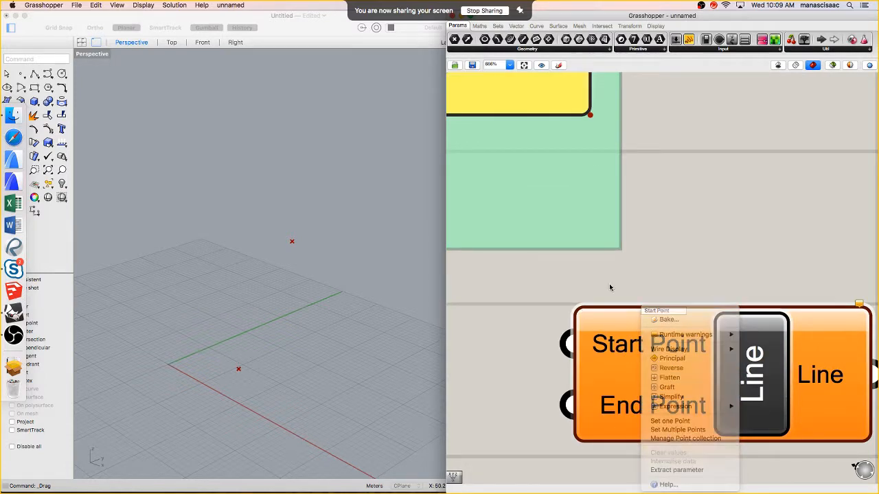
right_click(634, 346)
click(663, 485)
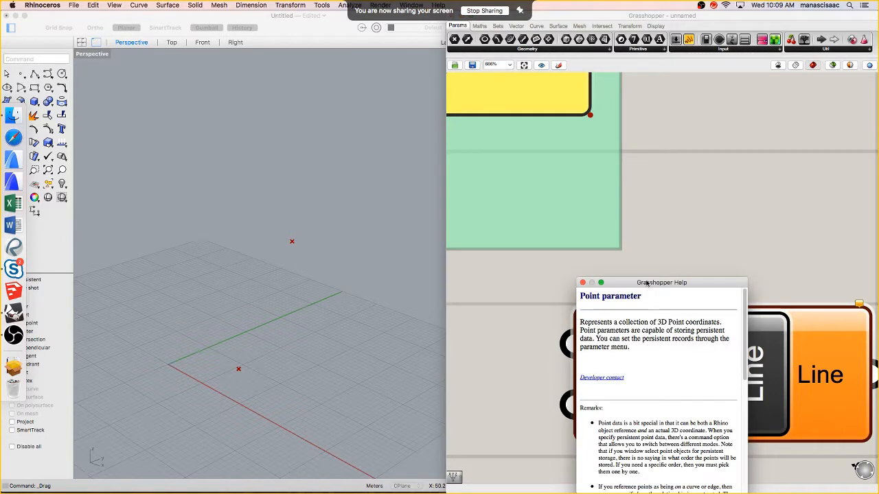
drag(647, 283, 642, 155)
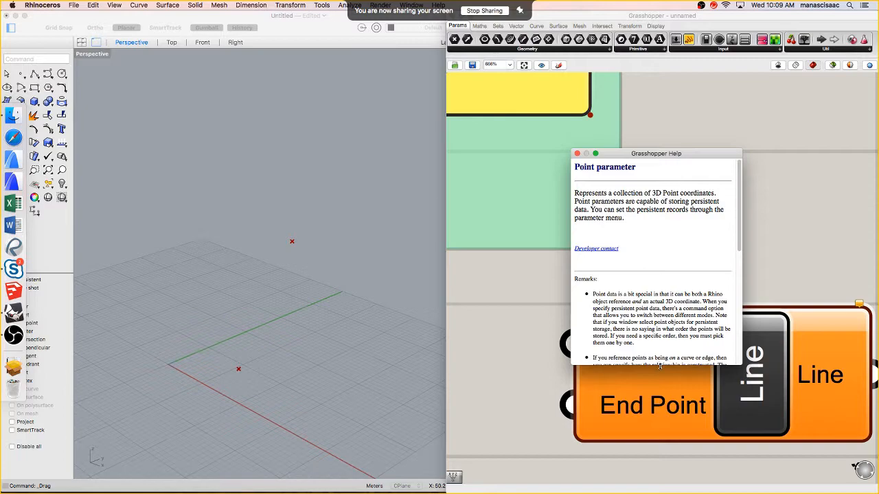
drag(659, 366, 675, 451)
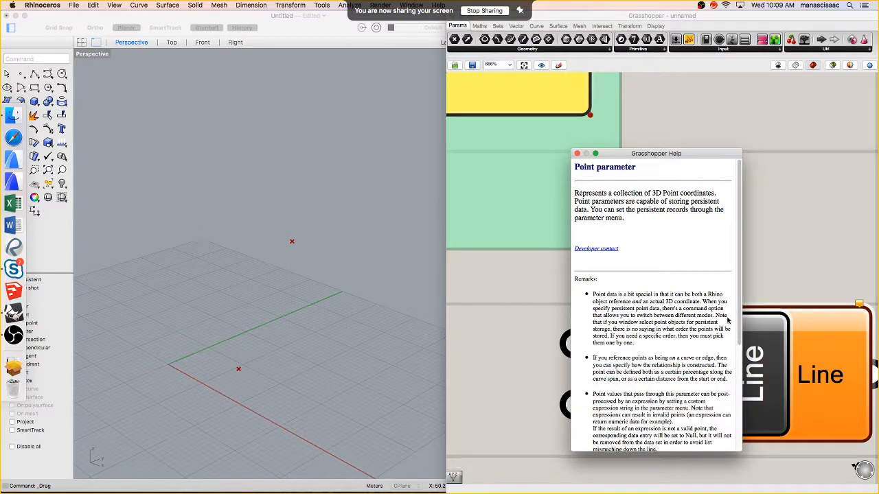
mouse_move(739, 287)
mouse_down()
mouse_move(739, 410)
mouse_move(731, 287)
mouse_up()
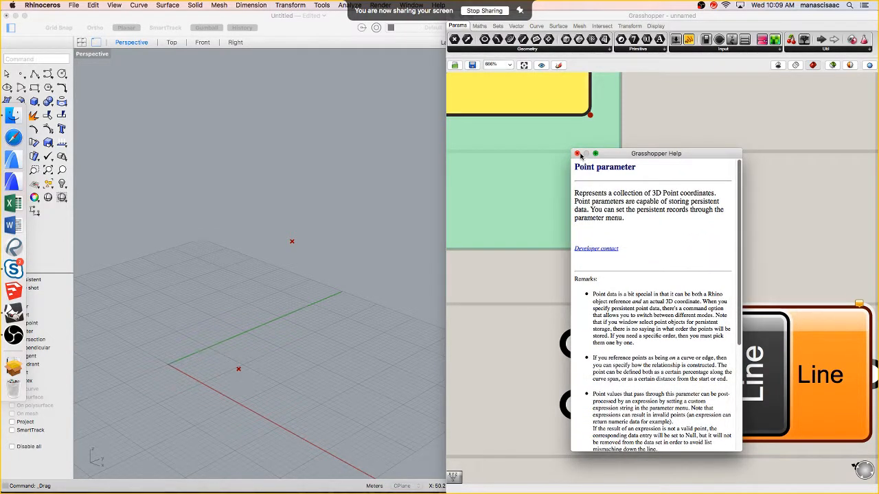
click(577, 153)
Wire POINT 1's Point output to the Line's Start Point and POINT 2's output to its End Point
scroll(671, 254, down, 5)
scroll(671, 254, down, 5)
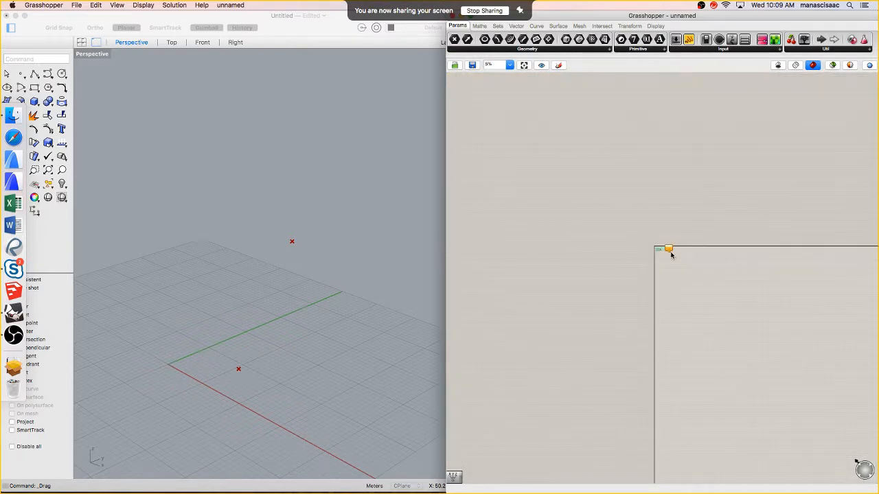
scroll(670, 254, up, 10)
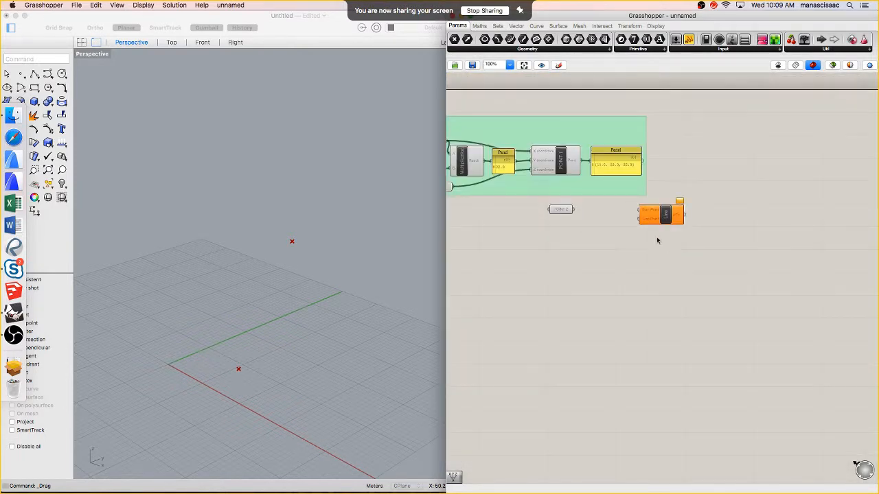
right_drag(638, 210, 677, 231)
scroll(677, 232, up, 3)
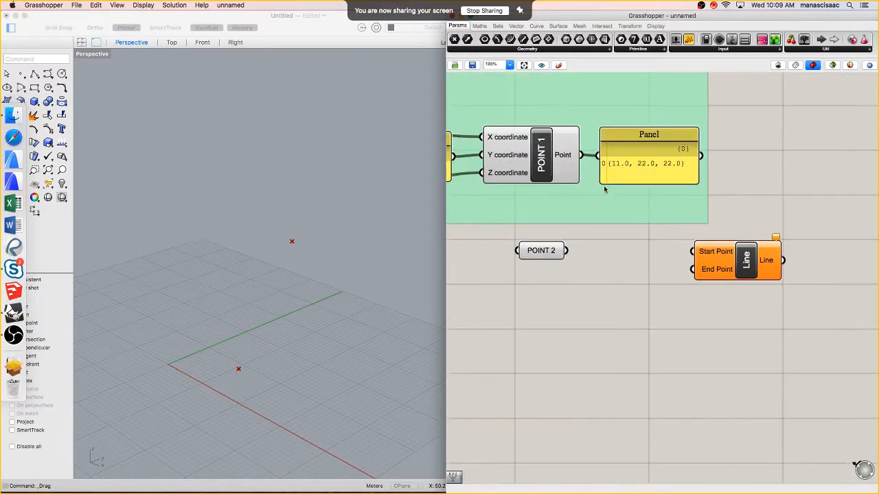
click(547, 163)
drag(581, 155, 695, 251)
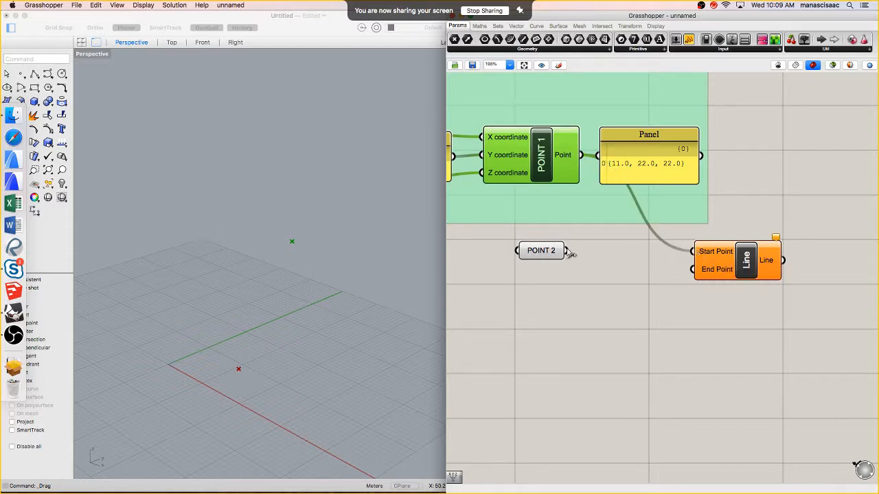
drag(567, 251, 692, 269)
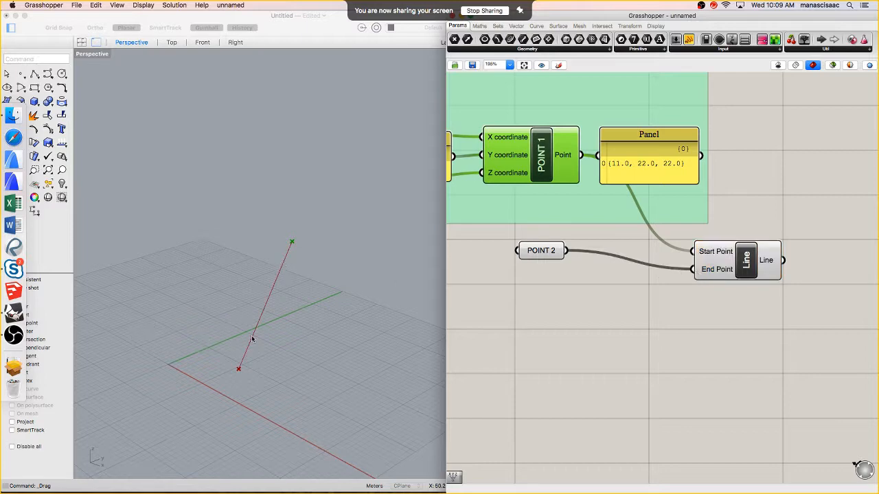
Select the Line component to highlight its line in the Rhino viewport, and clear the selection
click(744, 261)
scroll(745, 261, down, 3)
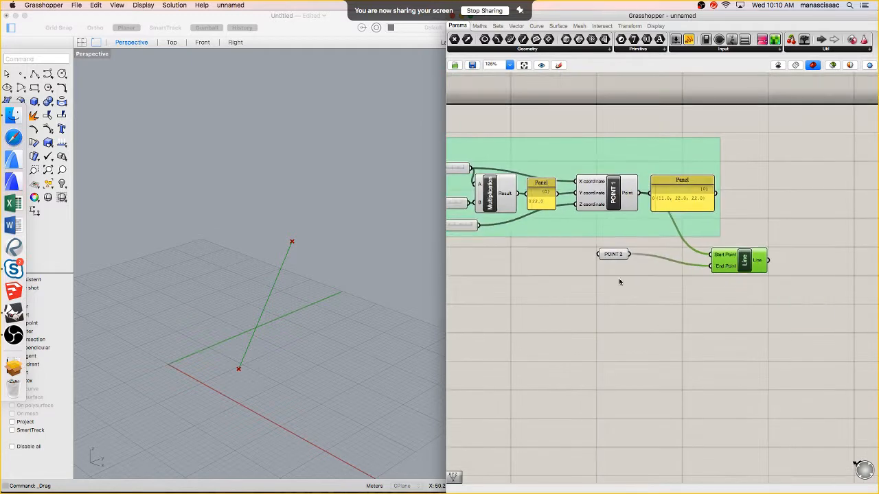
scroll(567, 273, up, 2)
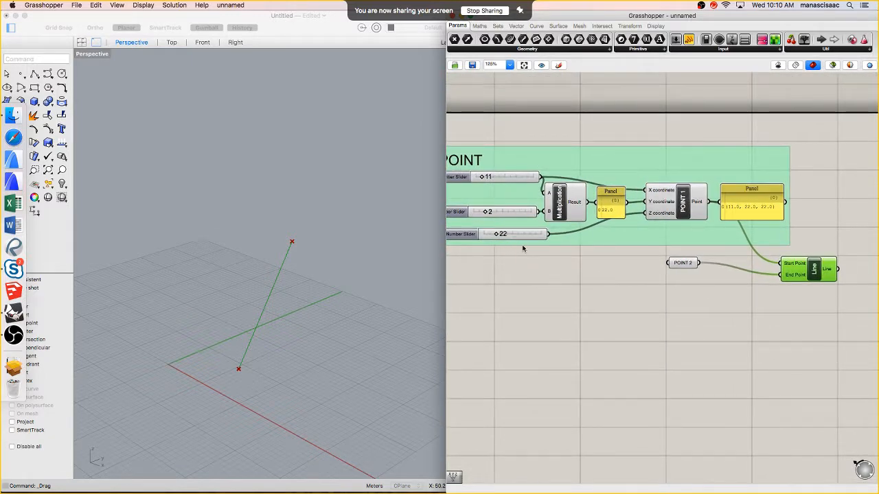
scroll(536, 262, up, 2)
click(539, 263)
scroll(543, 268, down, 2)
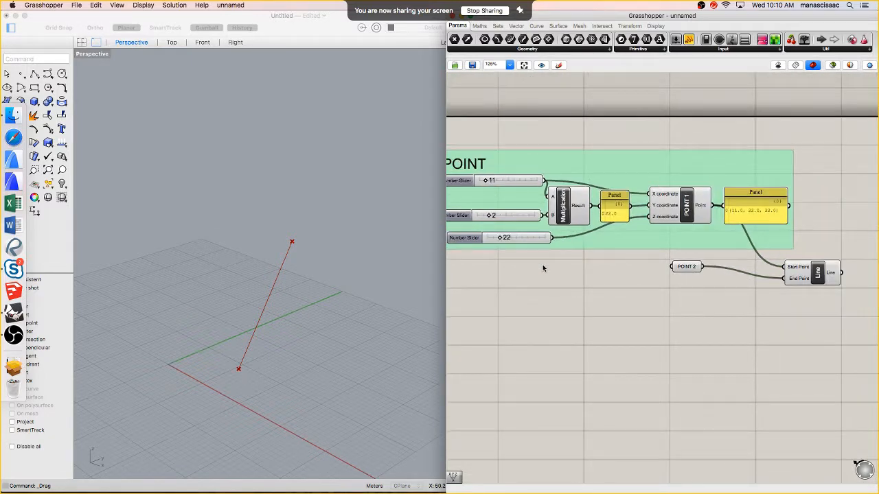
Raise the number slider feeding POINT 1's X coordinate and the Multiplication to 21 and on to 27
mouse_move(486, 181)
mouse_down()
mouse_move(506, 181)
mouse_move(484, 180)
mouse_move(491, 183)
mouse_up()
right_drag(306, 214, 342, 208)
right_drag(337, 206, 304, 223)
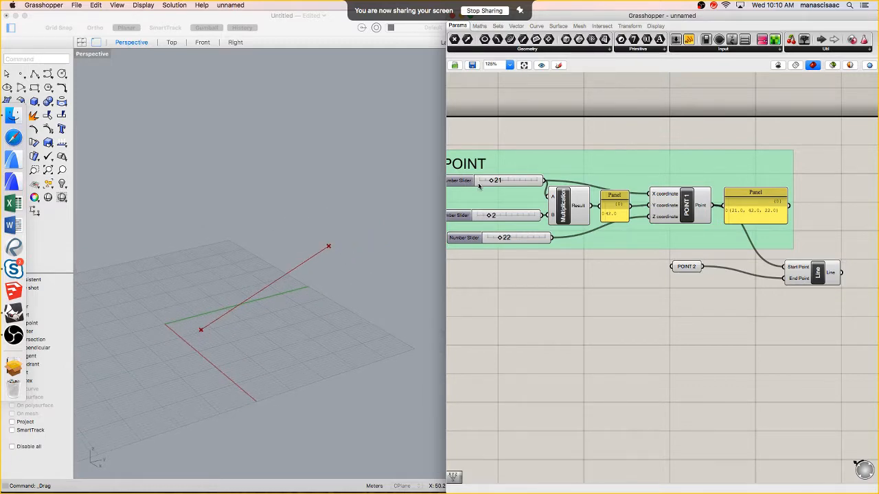
scroll(490, 182, up, 3)
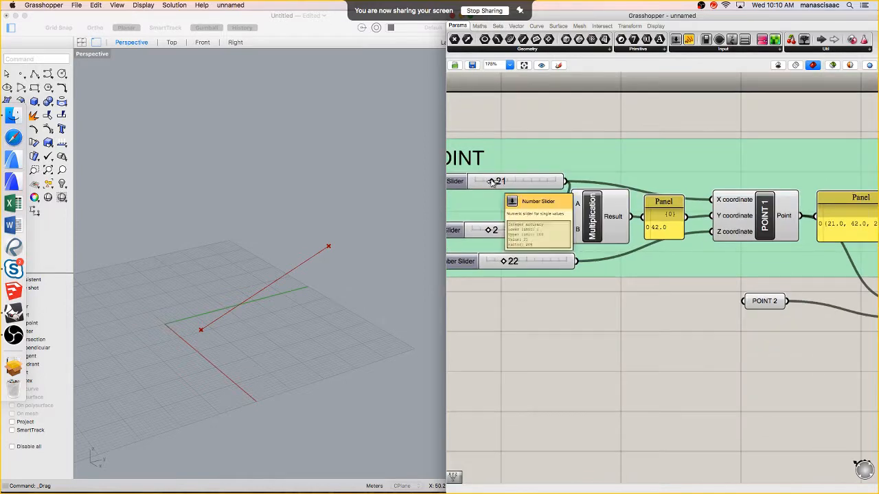
drag(492, 183, 496, 182)
Move the Rhino point referenced by POINT 2 across the ground plane with the gumball, and deselect it
click(210, 341)
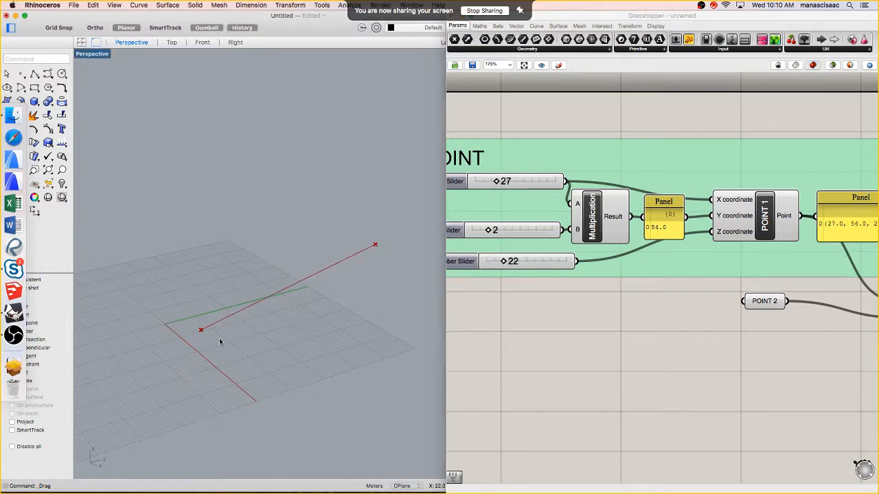
drag(213, 345, 314, 363)
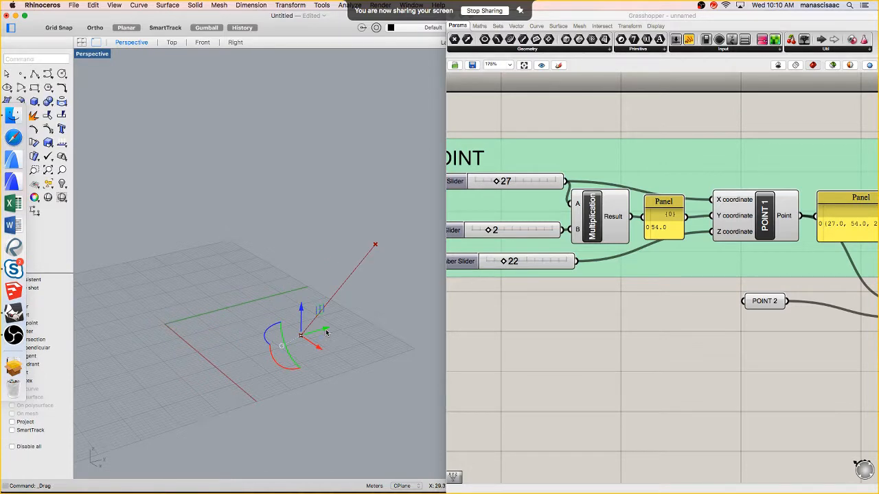
drag(326, 331, 298, 349)
click(239, 344)
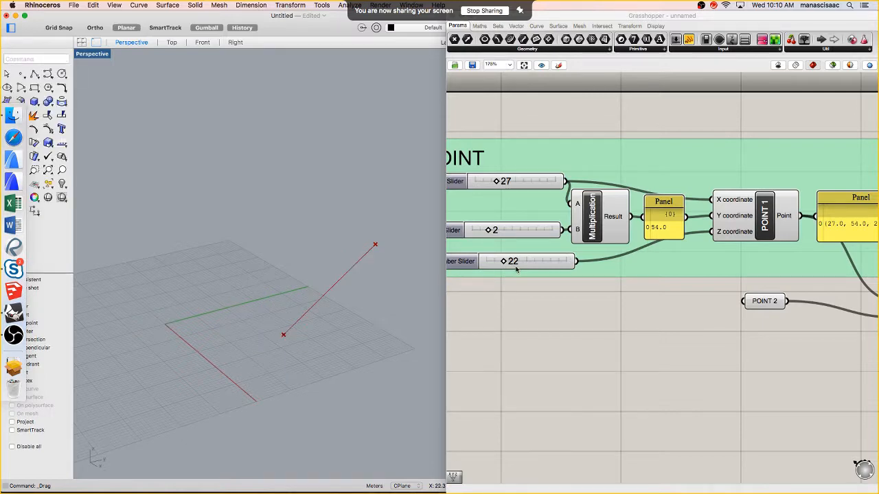
Review the wired definition and its line in the Rhino viewport, selecting POINT 1 to identify its endpoint
scroll(512, 271, down, 4)
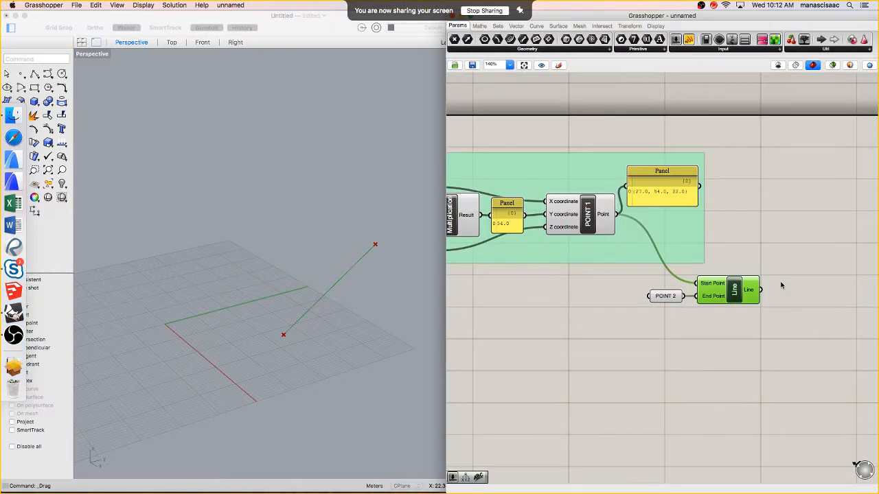
scroll(780, 286, down, 1)
click(771, 329)
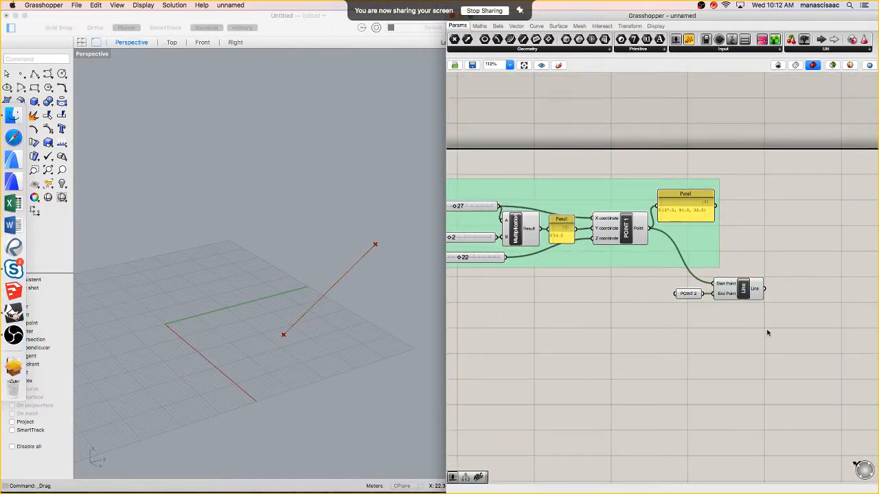
right_drag(754, 339, 696, 306)
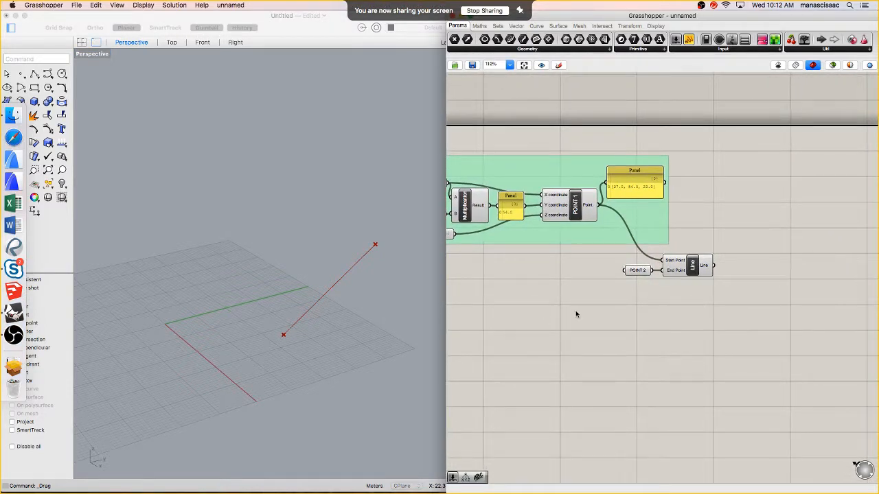
right_drag(575, 314, 635, 325)
right_drag(411, 240, 375, 248)
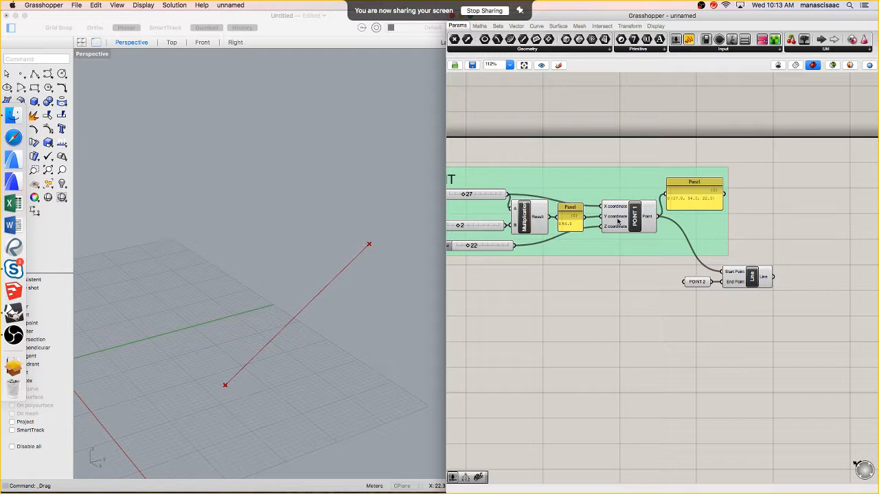
scroll(641, 209, up, 10)
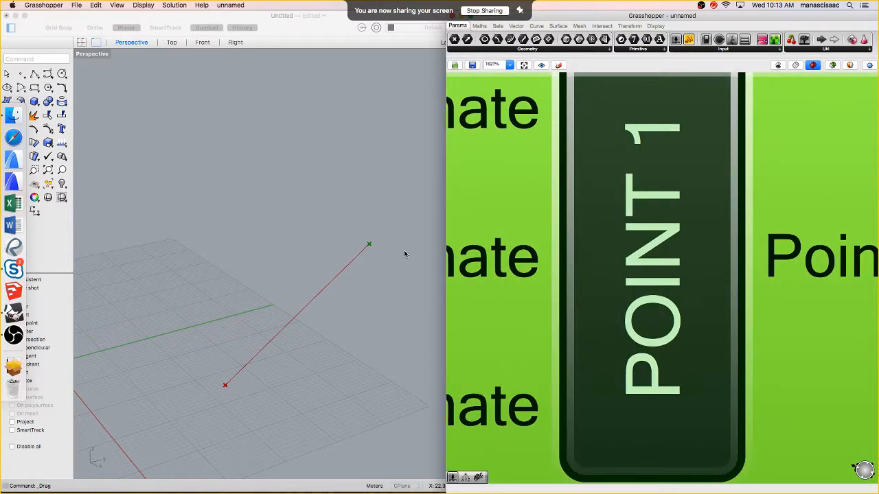
scroll(354, 243, left, 3)
scroll(595, 204, down, 8)
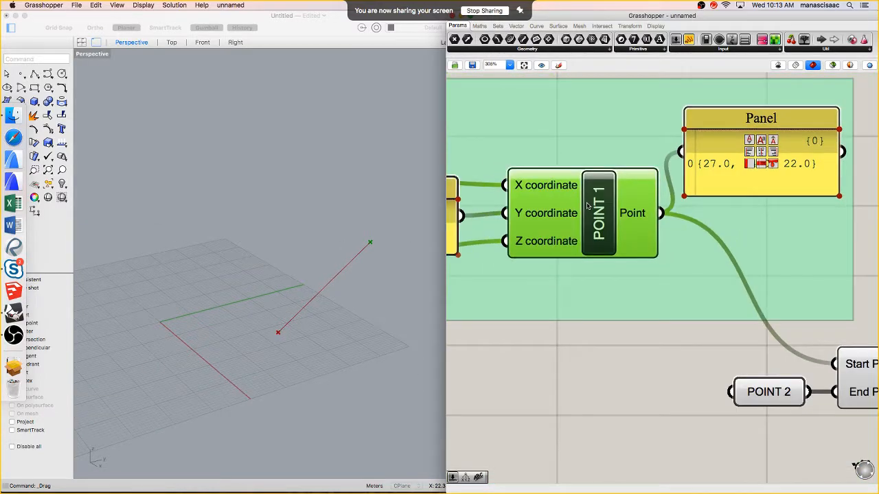
Turn off the preview of POINT 1 so its marker is hidden in the Rhino viewport
right_click(595, 204)
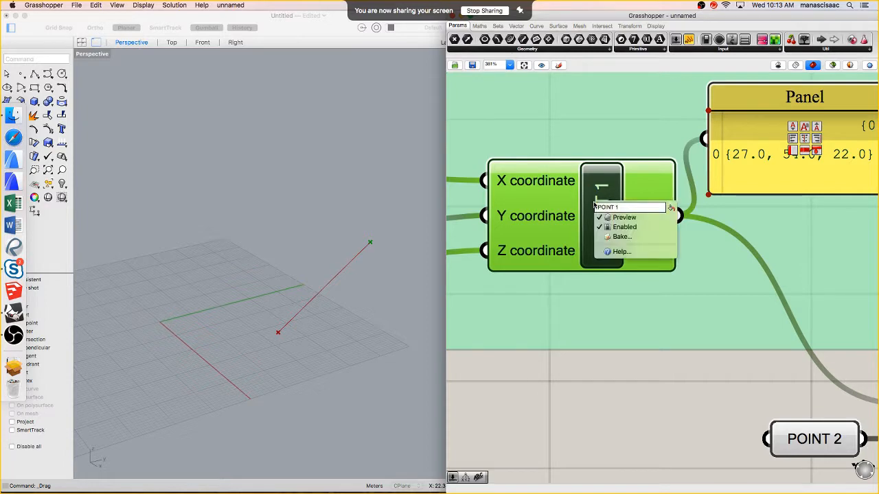
click(631, 218)
click(373, 244)
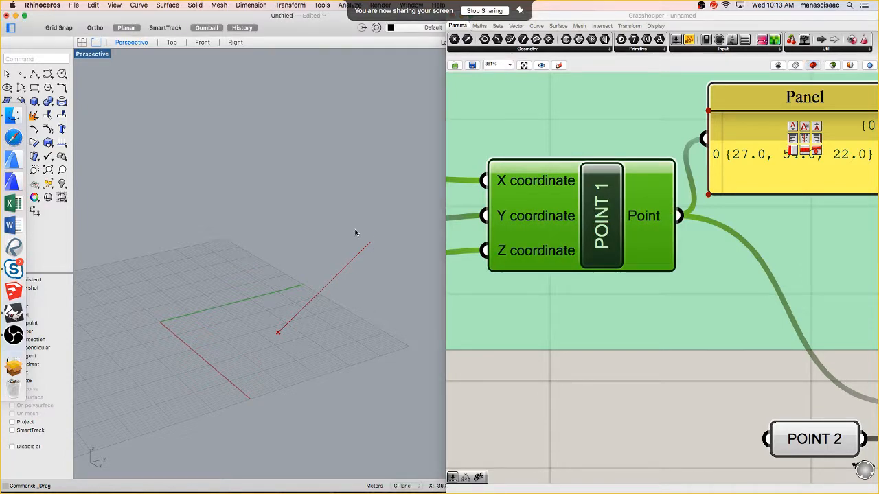
scroll(349, 229, down, 3)
scroll(547, 213, down, 5)
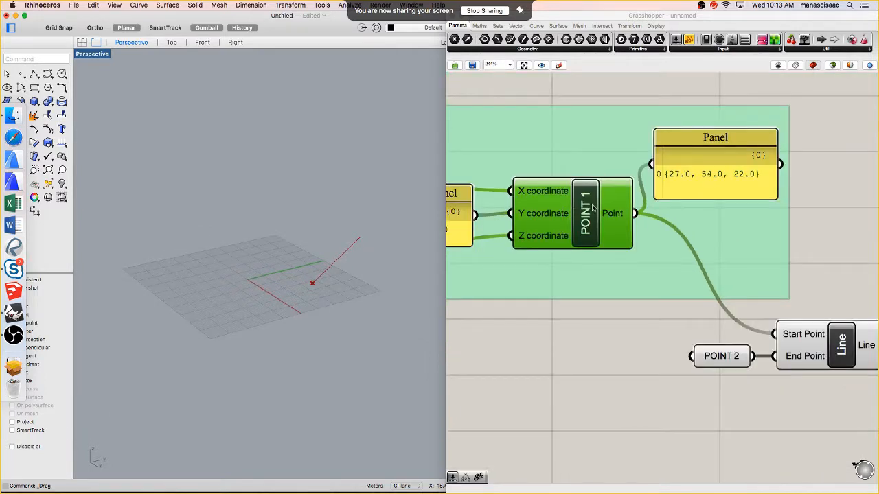
scroll(610, 215, down, 2)
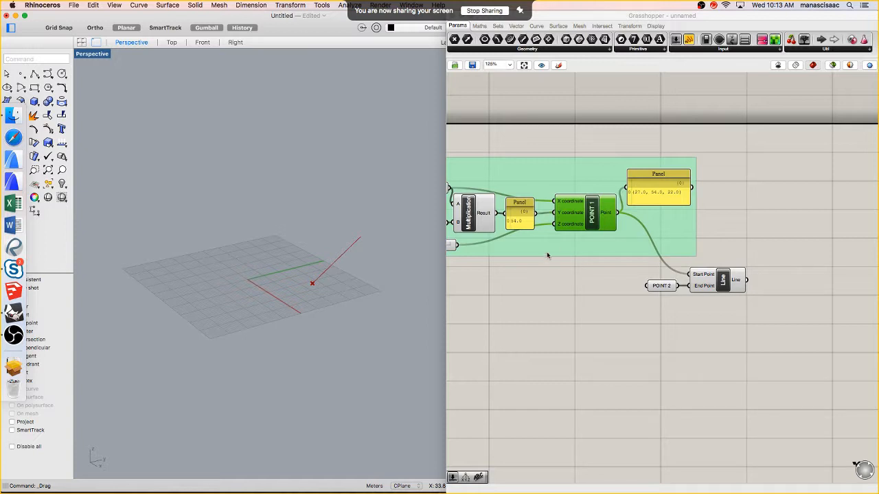
Raise the number slider feeding POINT 1's X coordinate and the Multiplication to 44
scroll(547, 251, left, 3)
scroll(514, 202, up, 3)
scroll(372, 237, up, 2)
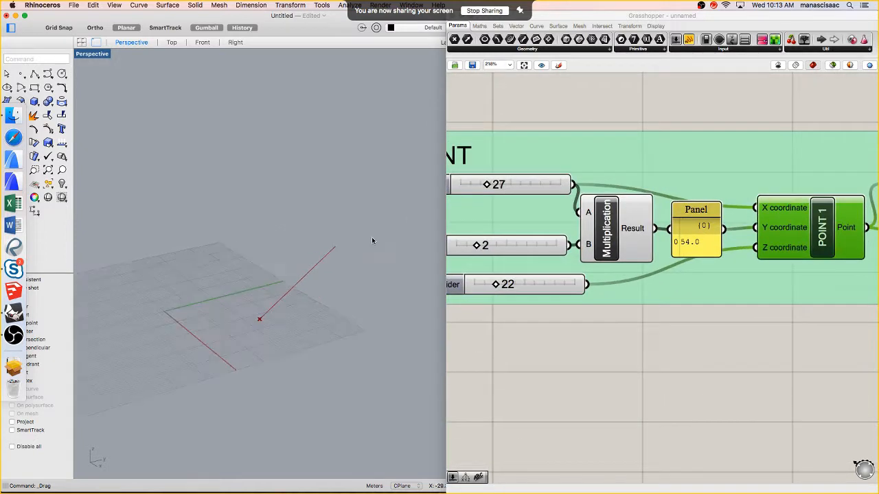
click(487, 184)
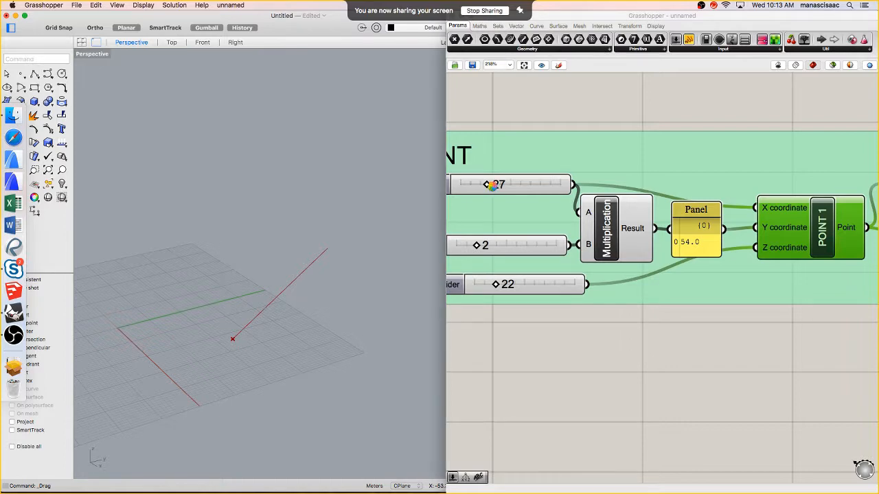
drag(487, 184, 490, 186)
scroll(307, 213, down, 3)
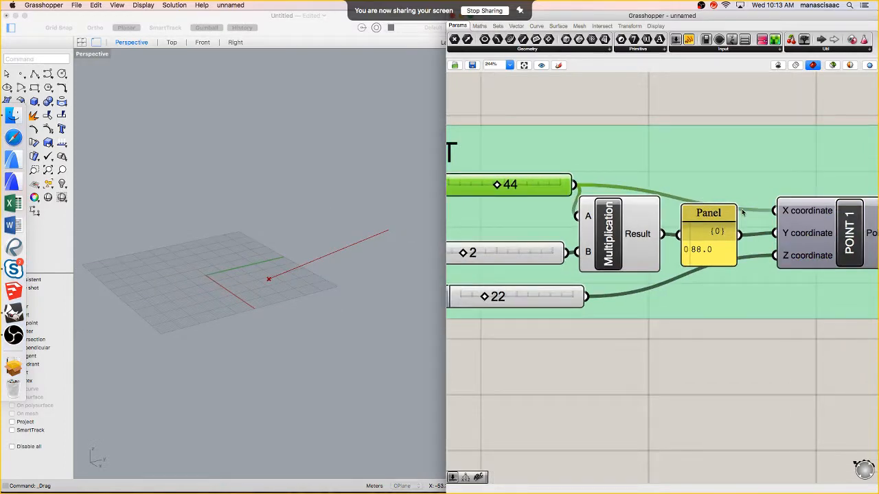
Examine the options offered for POINT 1's X coordinate input, its Point output and the component itself
scroll(659, 205, right, 5)
scroll(732, 218, up, 2)
click(736, 223)
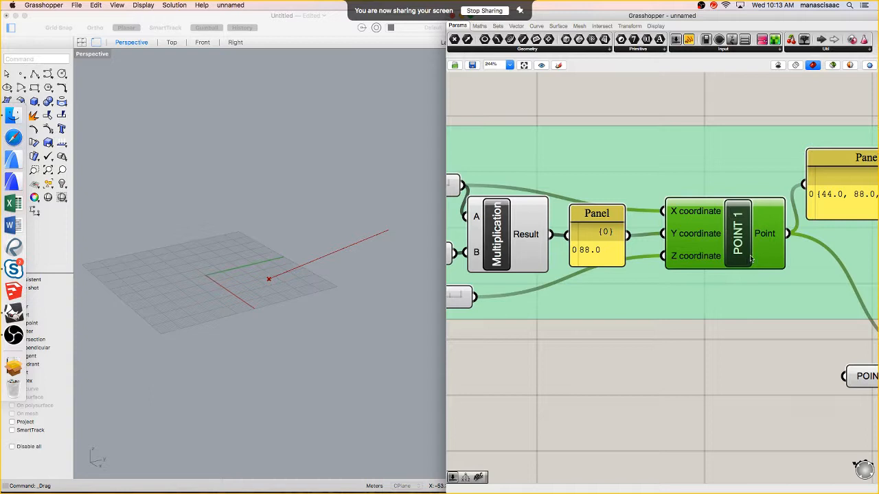
right_click(686, 212)
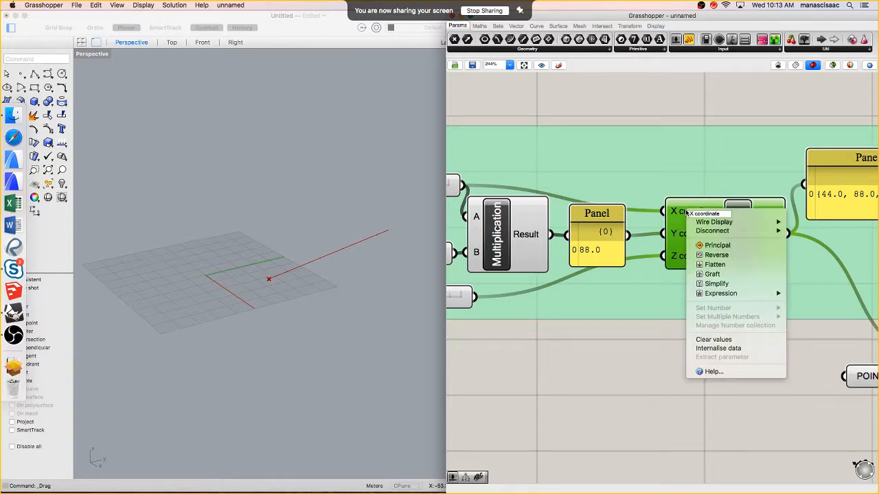
click(745, 206)
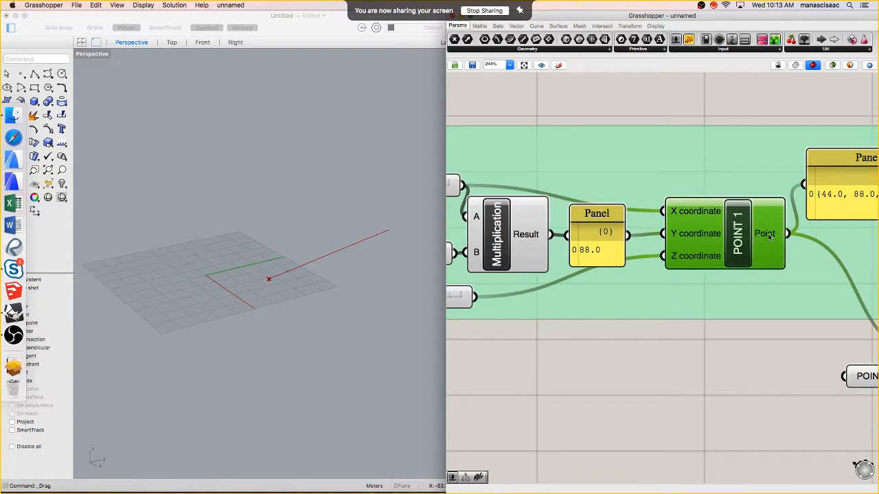
right_click(770, 237)
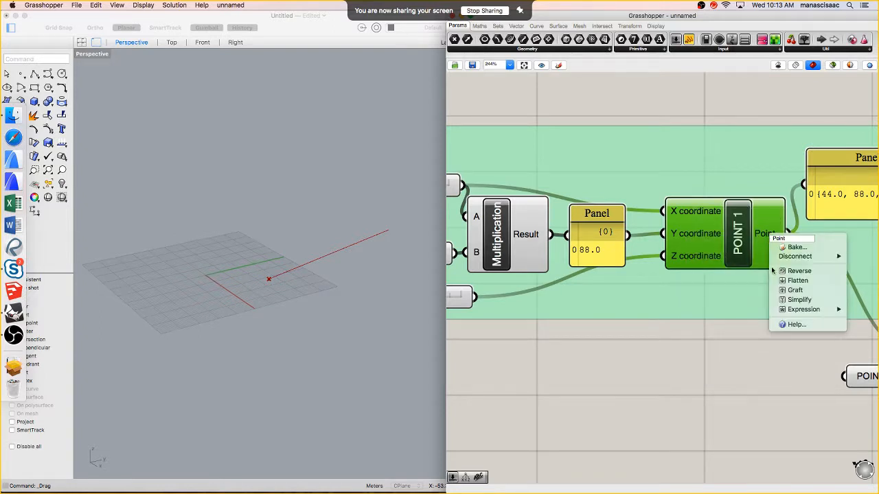
click(737, 225)
right_click(736, 223)
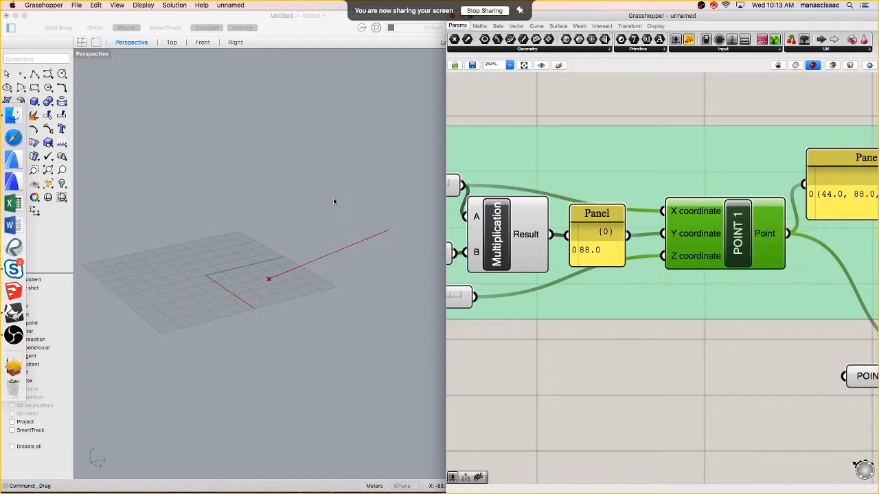
Set the number slider feeding POINT 1's X coordinate and the Multiplication to 41
scroll(549, 218, down, 1)
scroll(549, 217, left, 5)
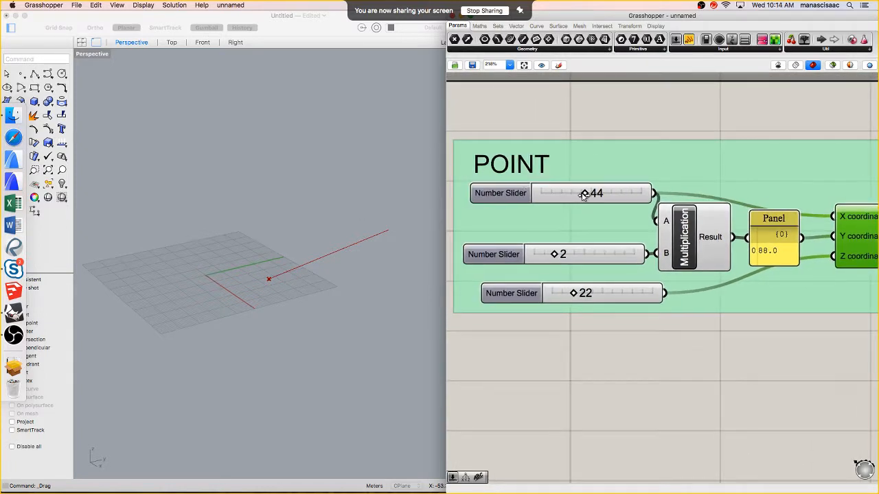
mouse_move(580, 194)
mouse_down()
mouse_move(569, 195)
mouse_move(588, 195)
mouse_move(564, 197)
mouse_move(585, 195)
mouse_up()
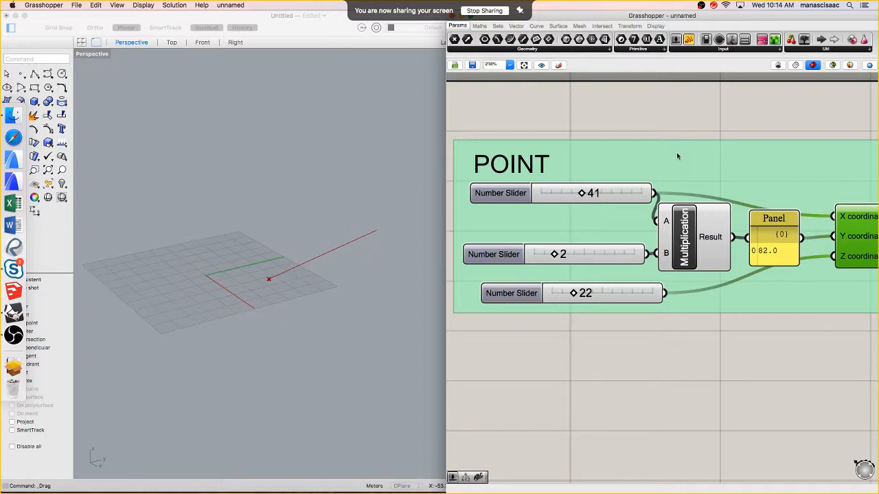
Bring up the radial quick commands for POINT 1 and look at Disable Preview
scroll(677, 157, down, 5)
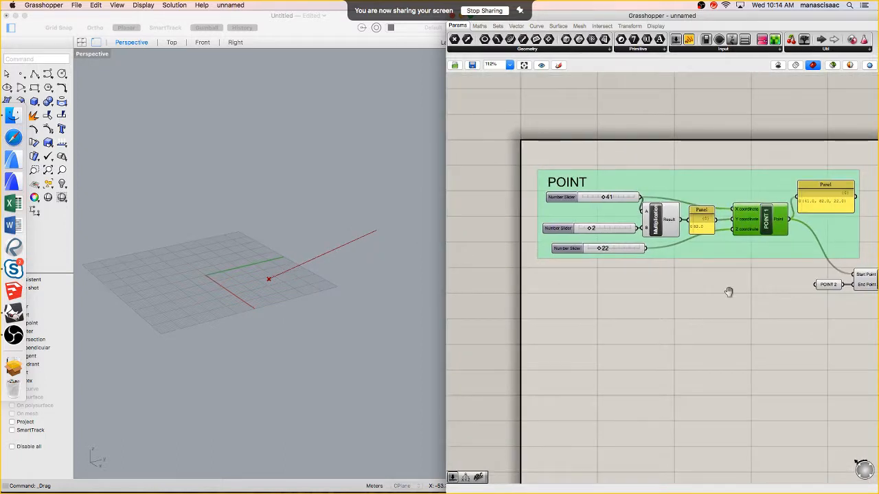
right_drag(729, 291, 627, 293)
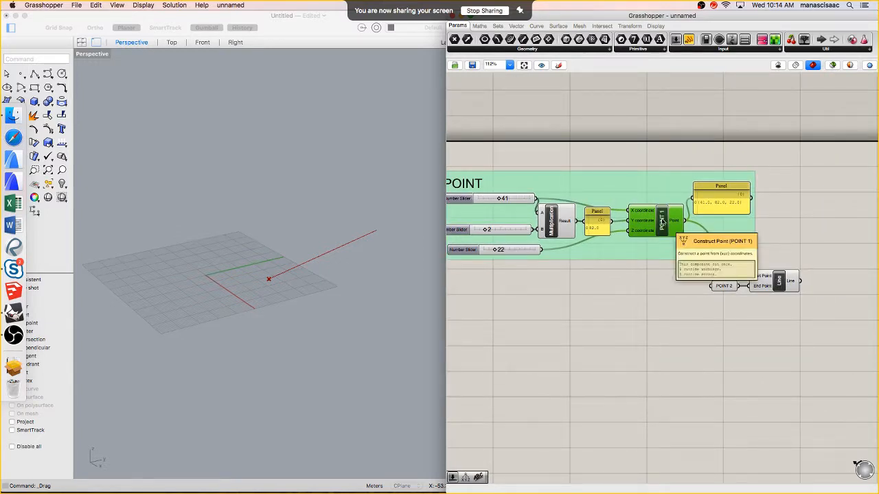
middle_click(661, 221)
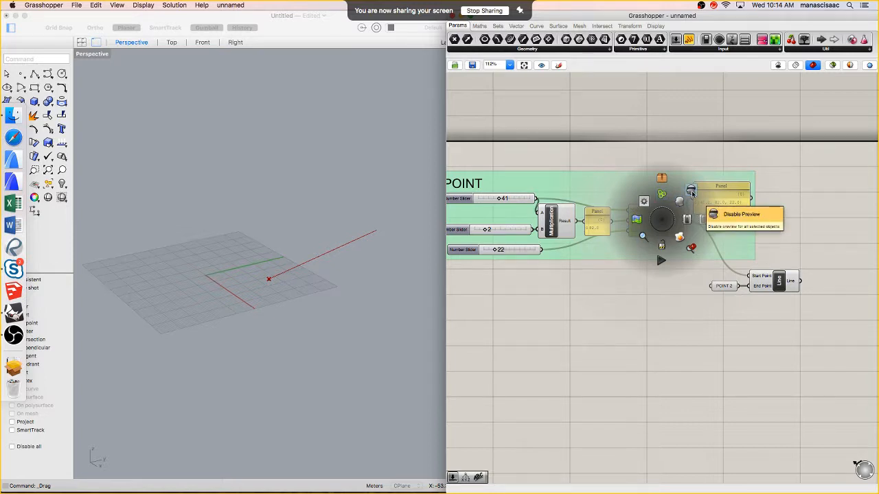
Add a Move component on the empty canvas beside the Line component
right_drag(846, 289, 727, 289)
click(749, 290)
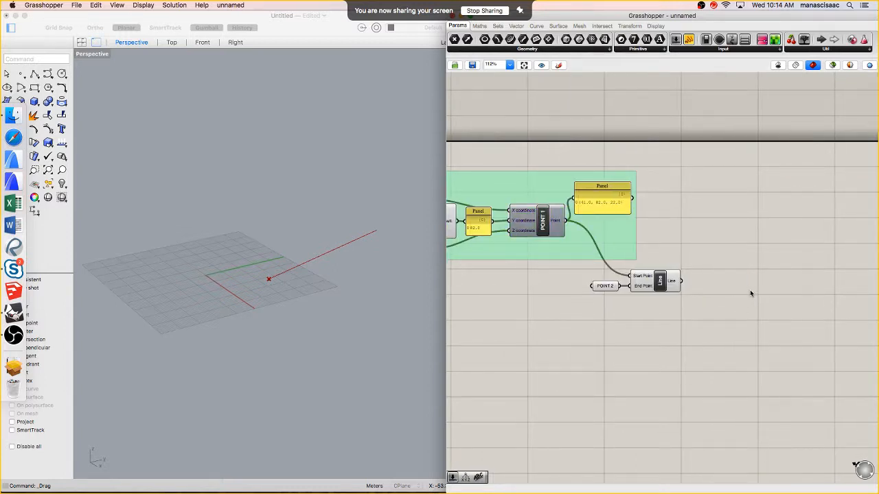
double_click(750, 290)
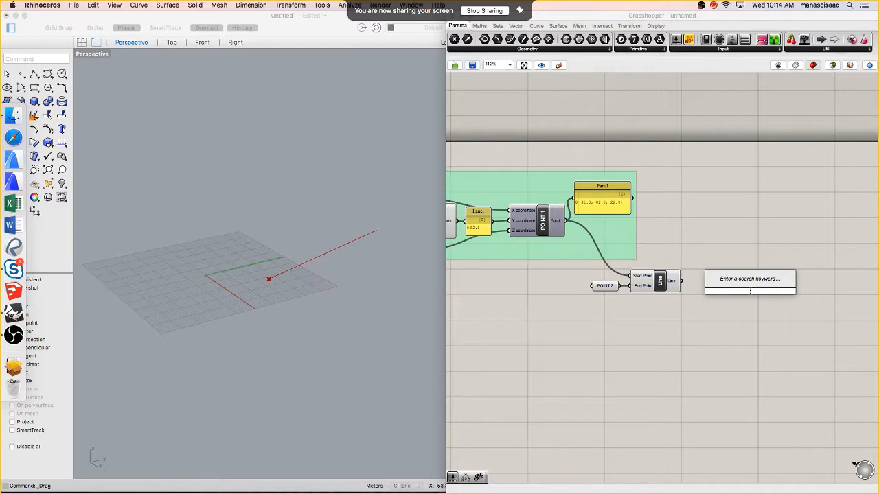
text(move)
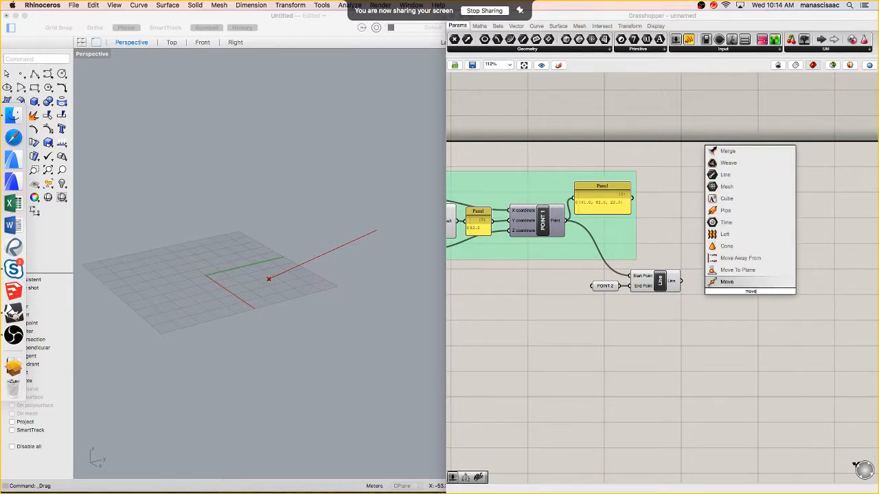
key(Return)
scroll(751, 288, up, 5)
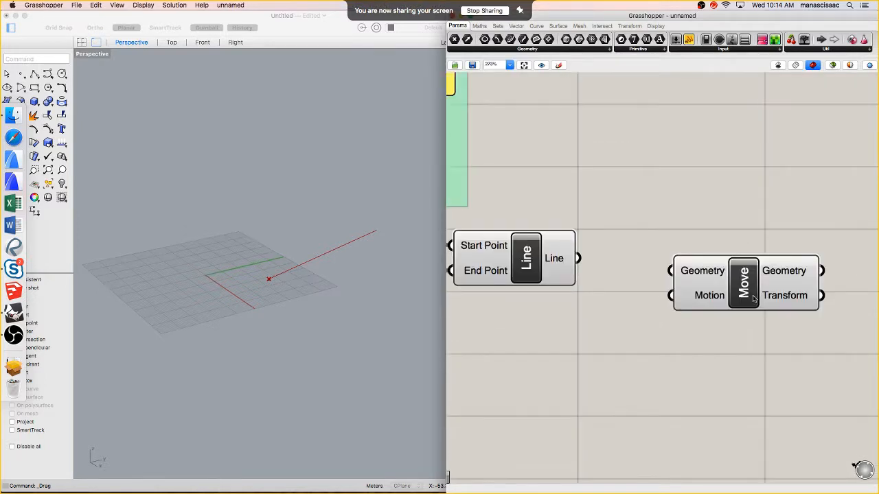
Examine the Move component's Geometry and Motion inputs and the options offered for Motion
click(745, 276)
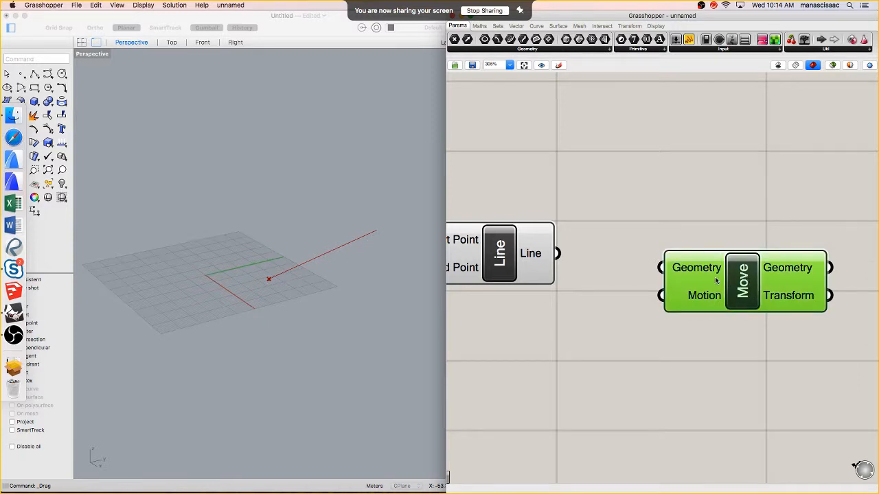
scroll(712, 231, down, 1)
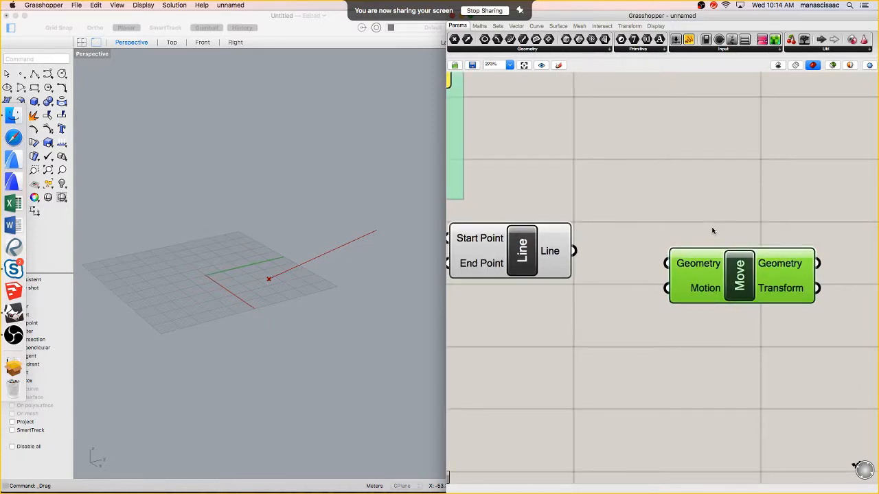
right_click(709, 296)
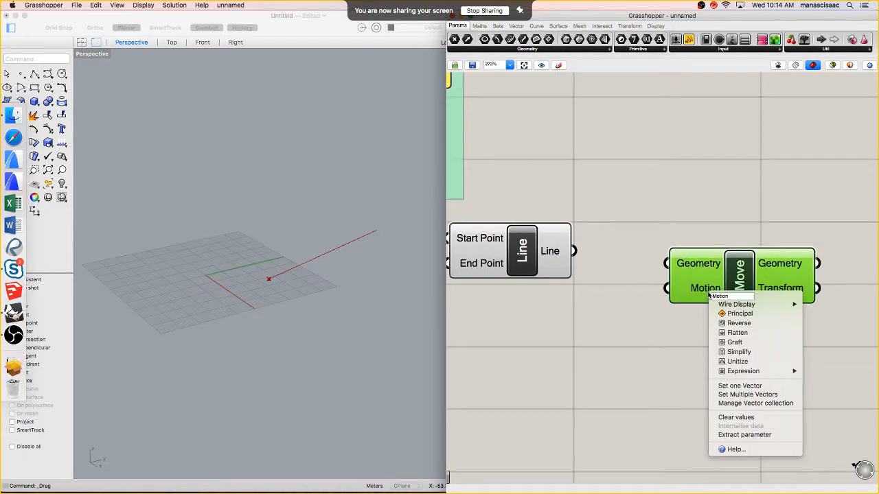
click(720, 205)
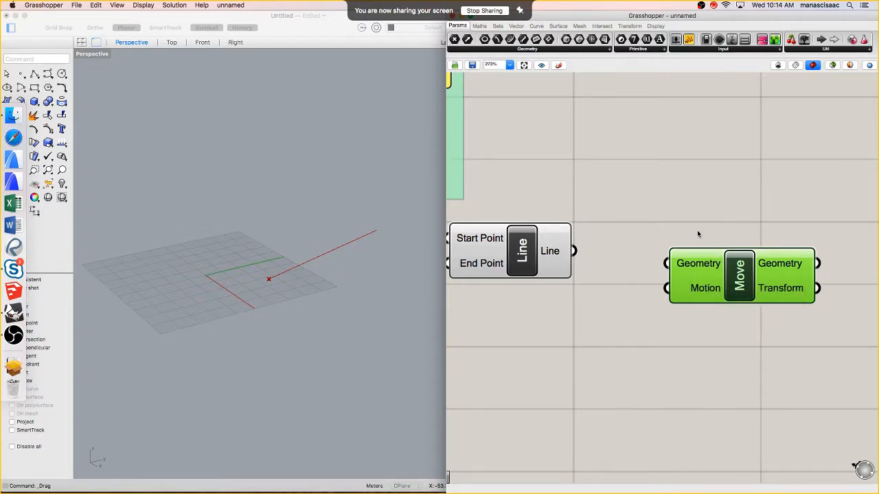
scroll(699, 235, down, 2)
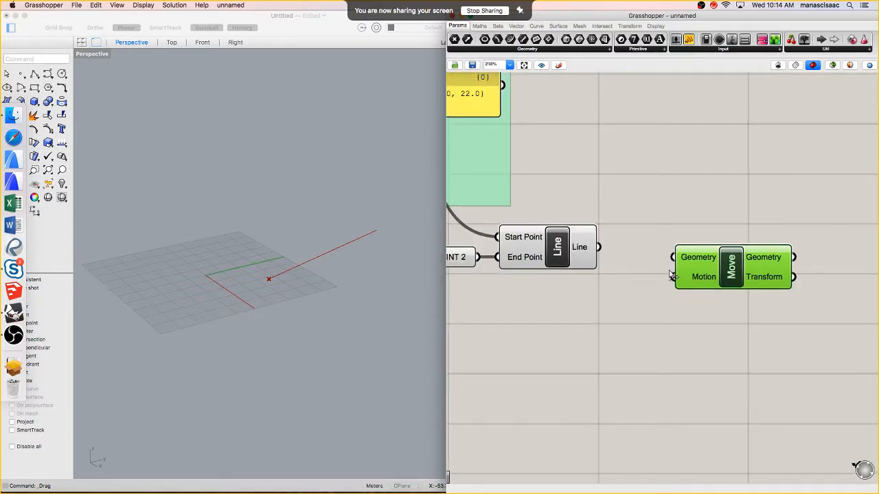
right_drag(683, 260, 703, 250)
click(732, 206)
scroll(732, 206, down, 2)
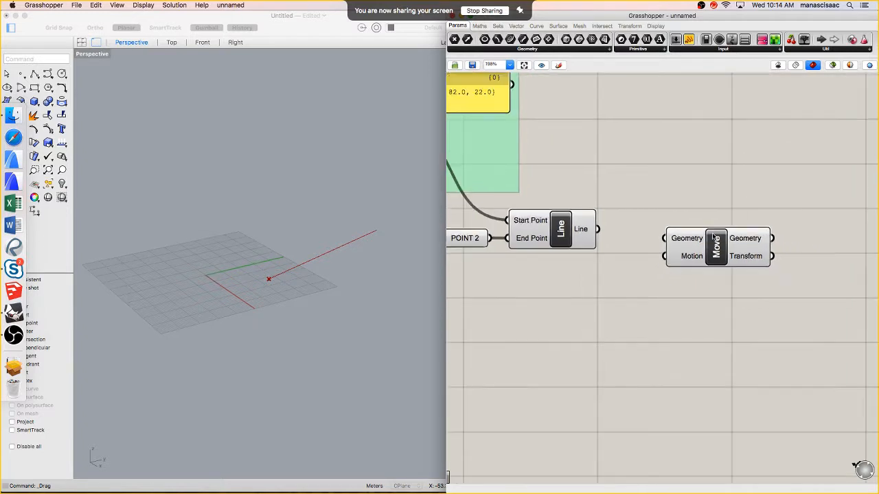
Reposition the Move component and wire the Line output into its Geometry input, checking the moved line in the Rhino viewport
drag(718, 256, 725, 251)
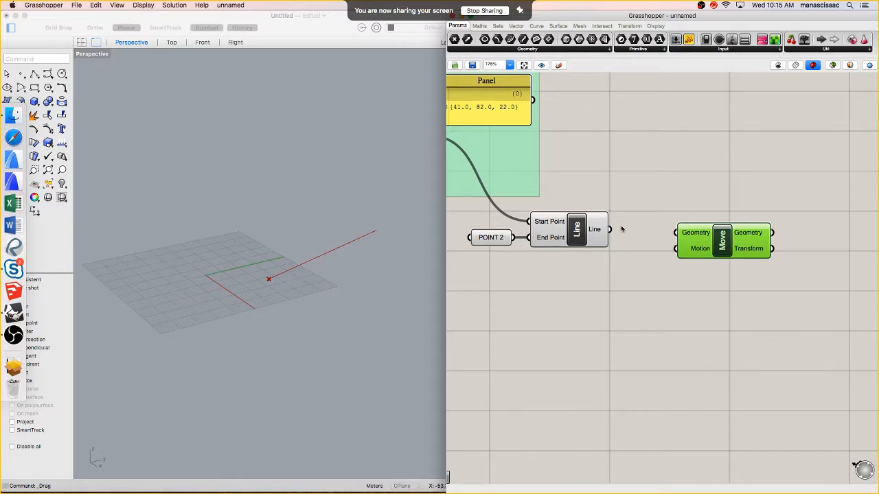
drag(609, 229, 677, 233)
scroll(335, 247, up, 5)
right_drag(334, 247, 345, 220)
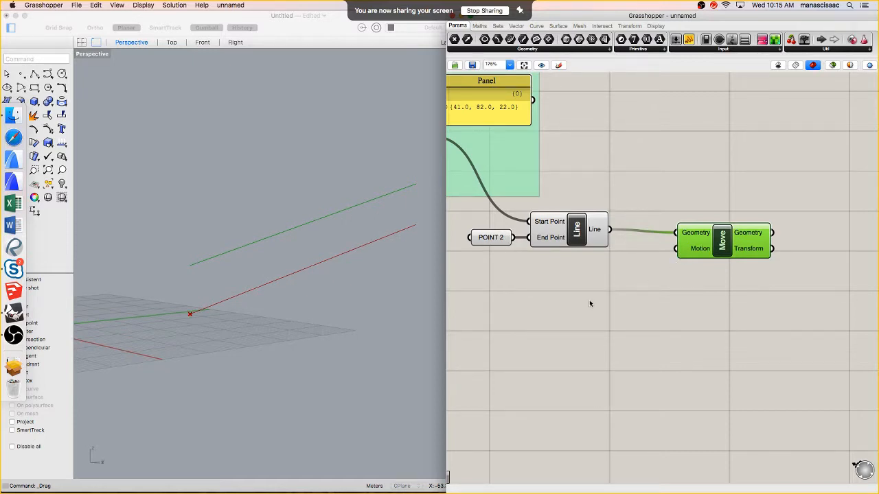
Add a Unit X vector component below the Line component
double_click(602, 286)
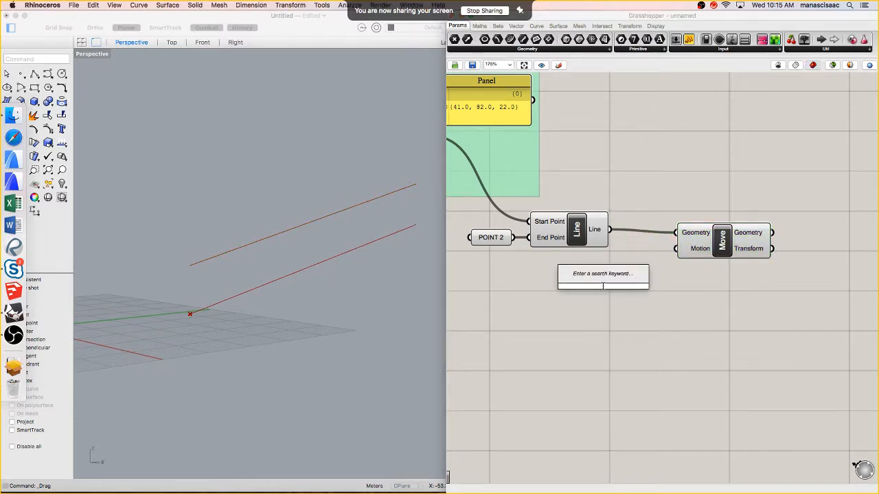
text(x)
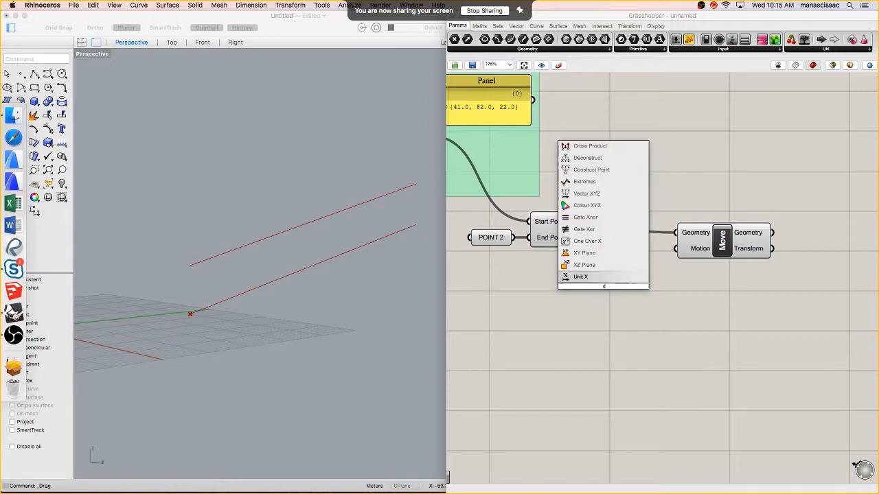
click(587, 278)
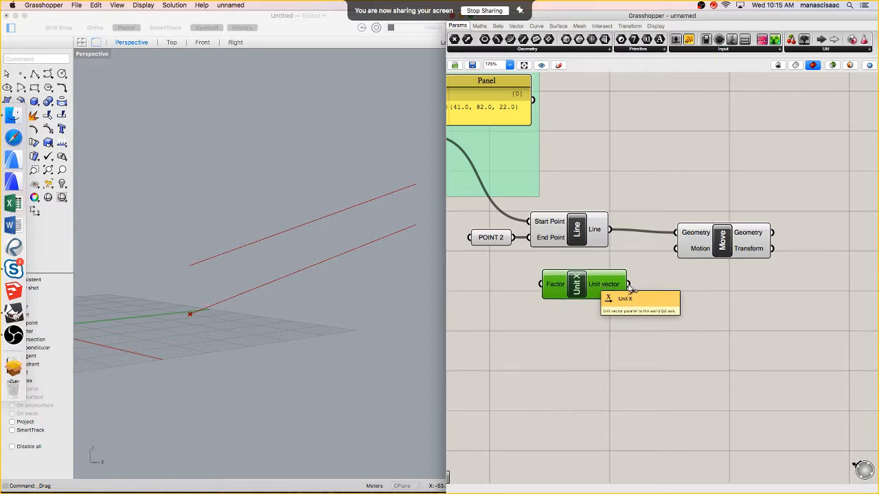
click(676, 278)
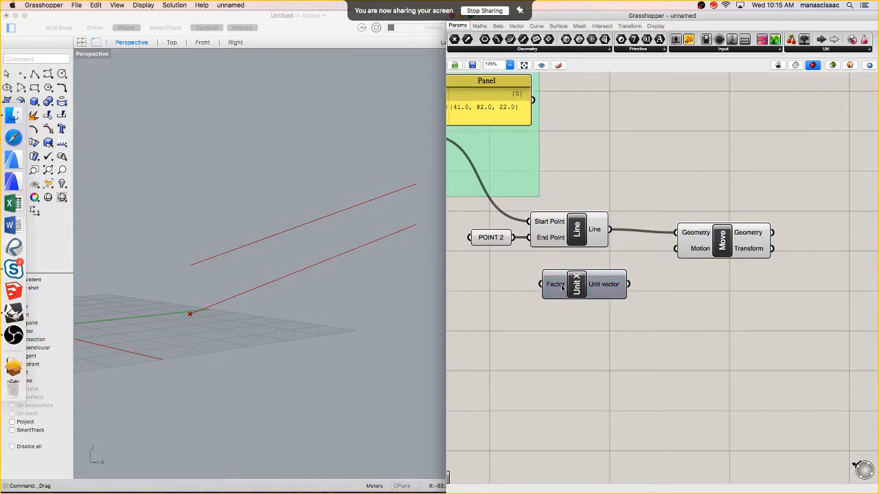
Wire the Unit X vector output into the Move component's Motion input and place Unit X closer to the Line component
drag(628, 285, 679, 254)
right_drag(168, 311, 261, 321)
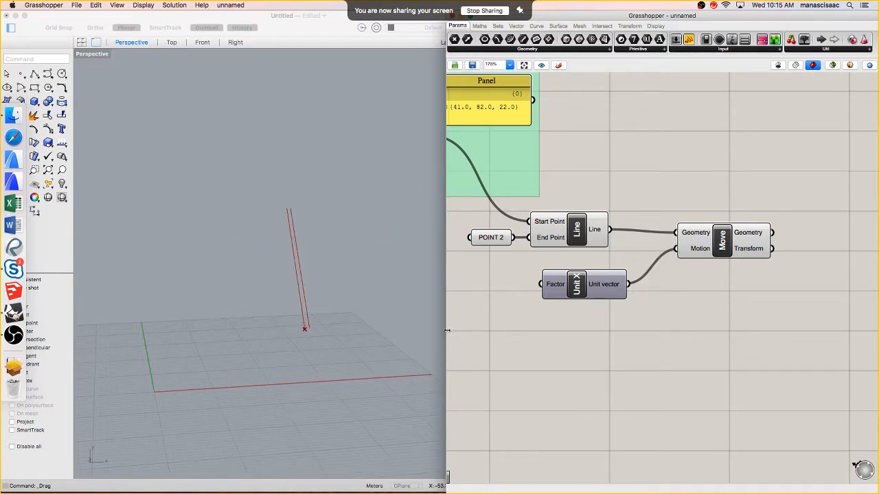
mouse_move(587, 288)
mouse_down()
mouse_move(604, 288)
mouse_move(592, 278)
mouse_up()
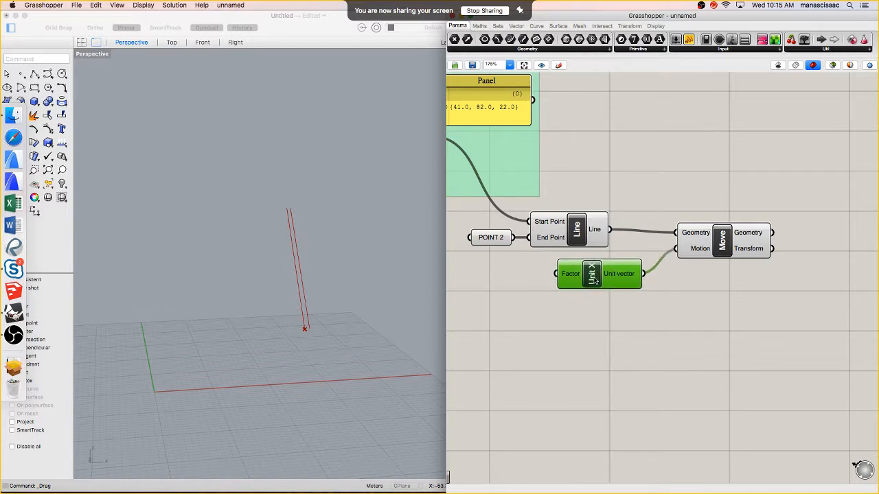
Add a number slider with a range of 1 to 20 to the empty canvas beside the Unit X component
scroll(597, 280, down, 2)
right_drag(564, 291, 632, 289)
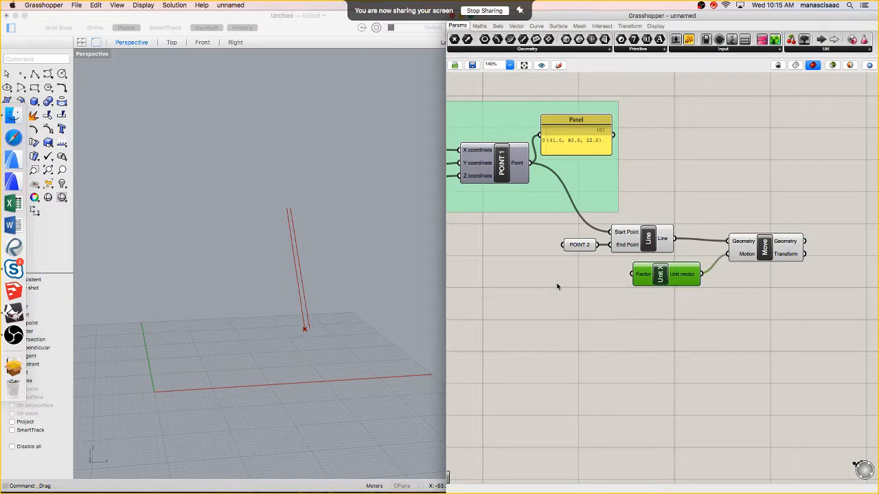
double_click(549, 282)
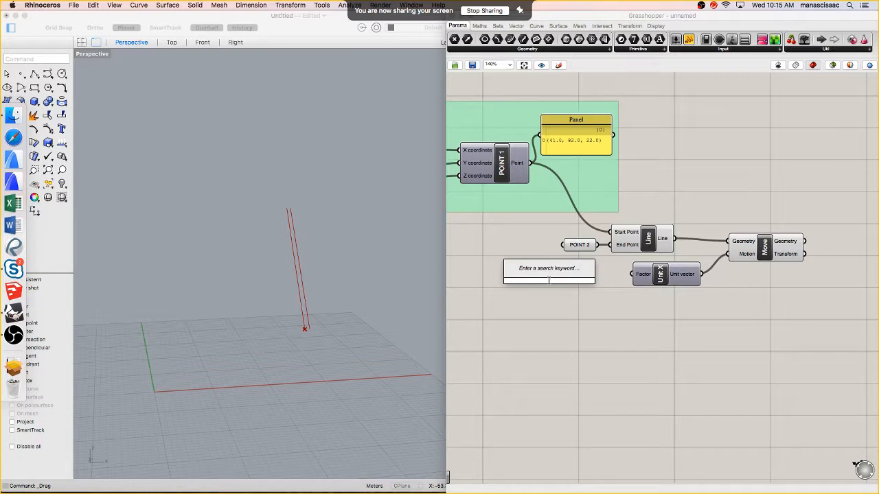
text(1.2)
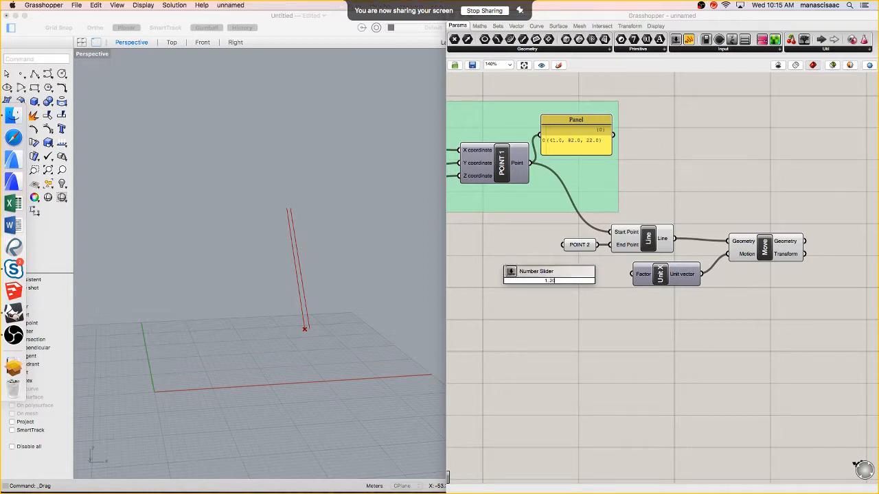
key(Return)
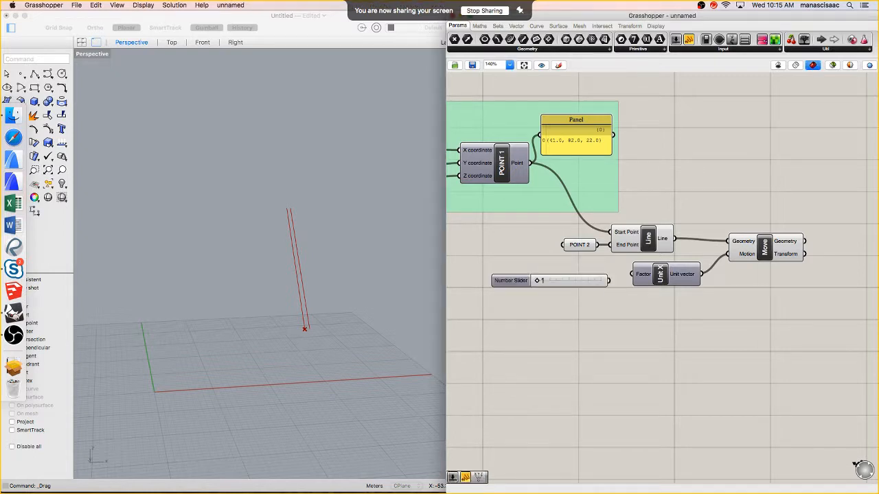
Wire the number slider into the Unit X component's Factor input and set the slider to 15
drag(539, 282, 534, 288)
drag(606, 280, 635, 276)
drag(540, 283, 587, 285)
right_drag(372, 267, 344, 273)
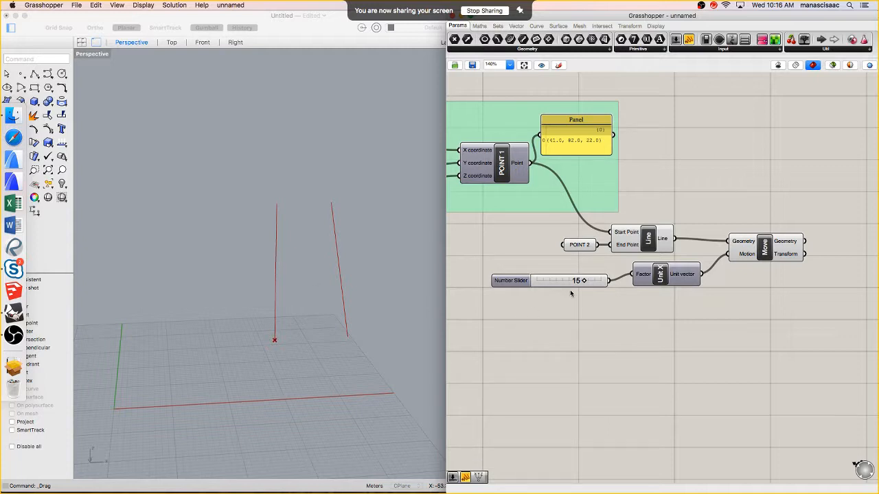
Hide the Line component's preview and set the slider driving Unit X to 11
click(648, 238)
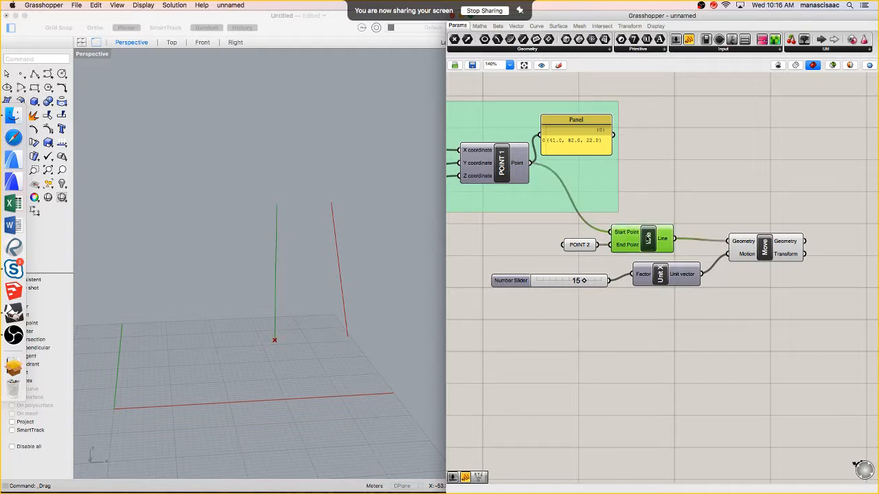
right_click(647, 238)
click(665, 252)
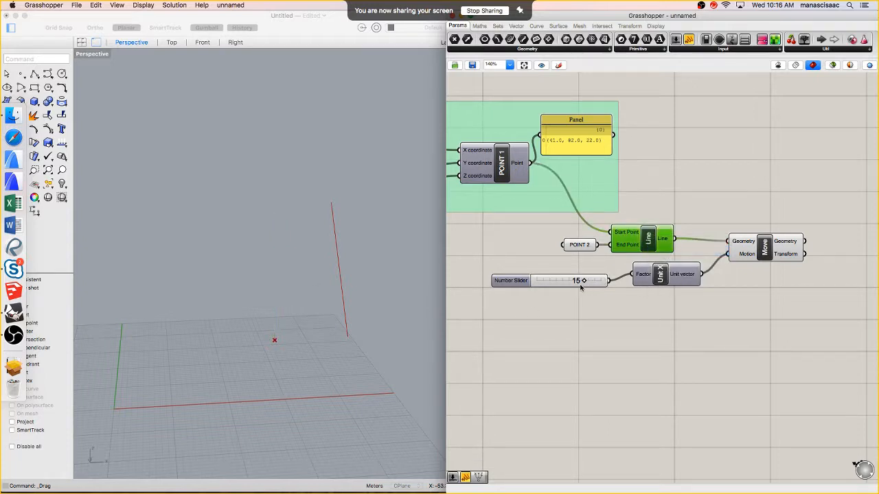
mouse_move(580, 288)
mouse_down()
mouse_move(593, 287)
mouse_move(548, 288)
mouse_move(574, 286)
mouse_up()
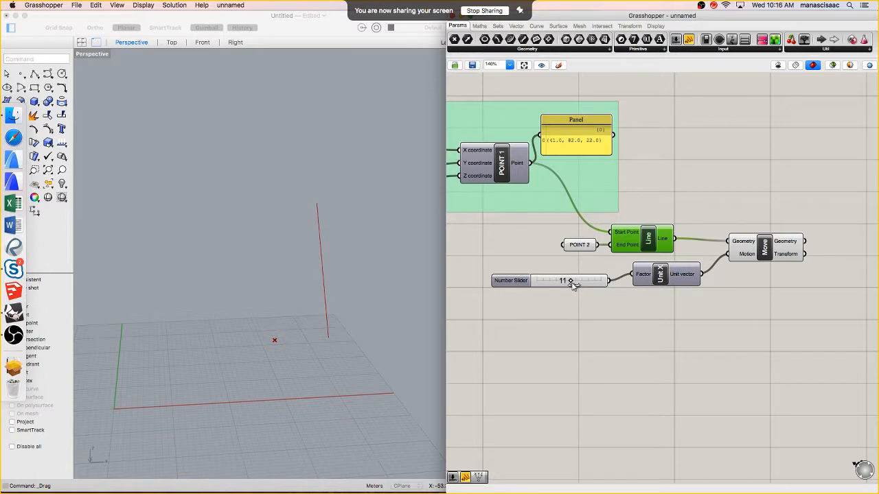
Add a Negative component, wire it between the number slider and Unit X's Factor input, and set the slider to 5
scroll(625, 281, down, 2)
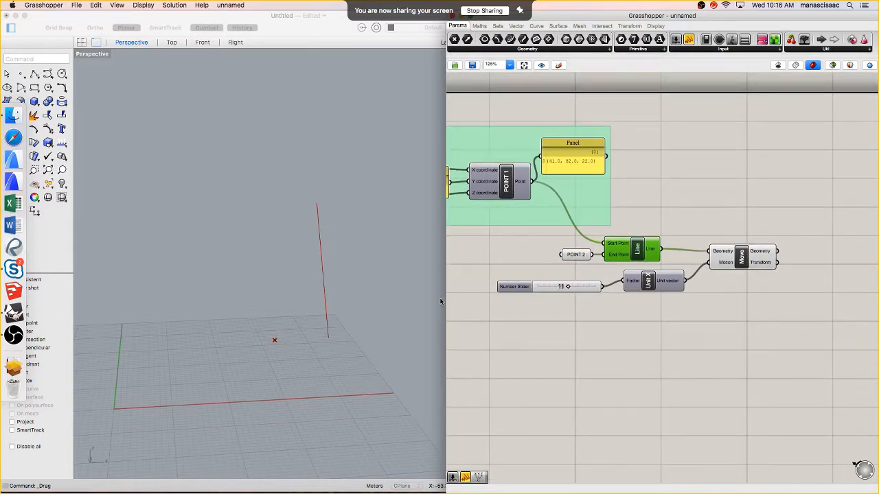
drag(593, 291, 552, 285)
double_click(602, 296)
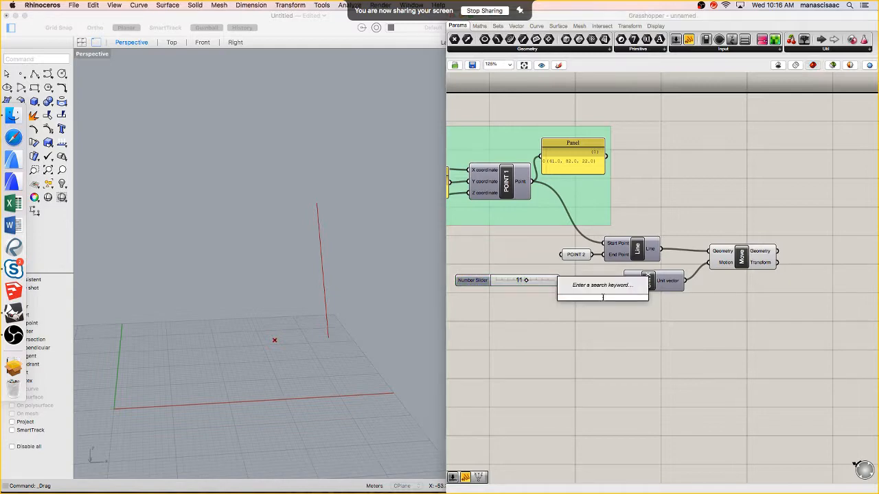
text(negat)
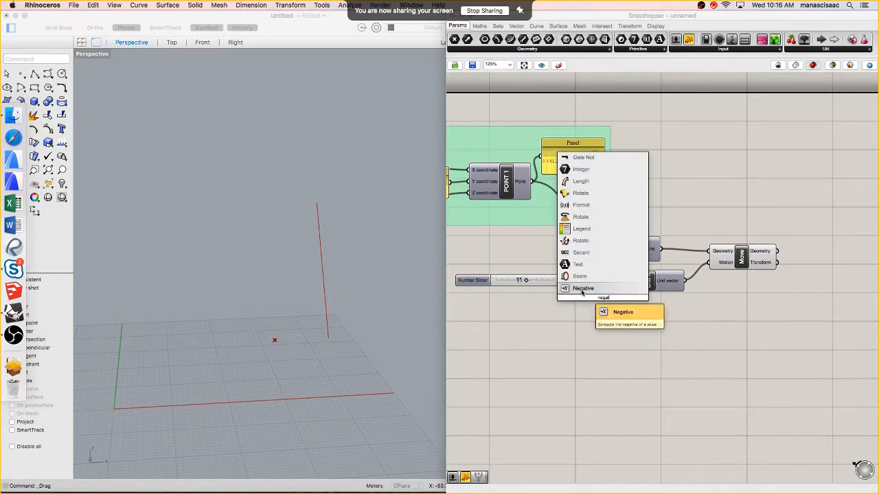
click(577, 288)
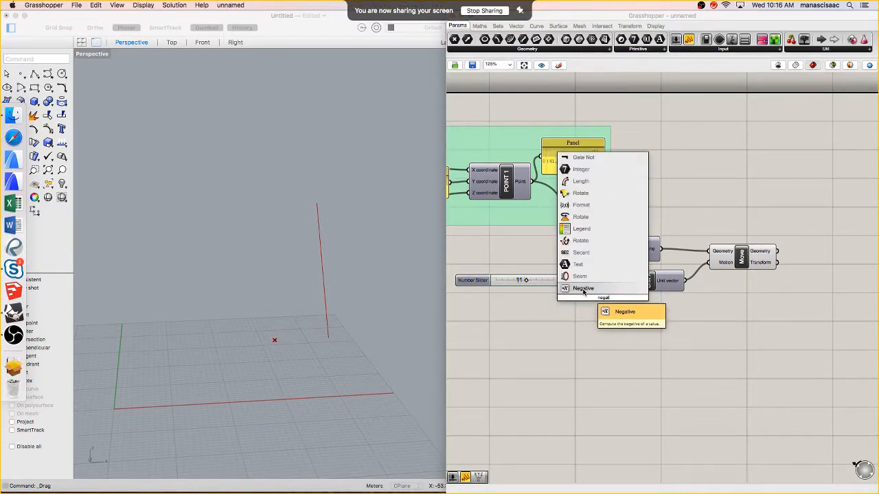
drag(543, 287, 514, 287)
click(576, 297)
drag(577, 297, 586, 318)
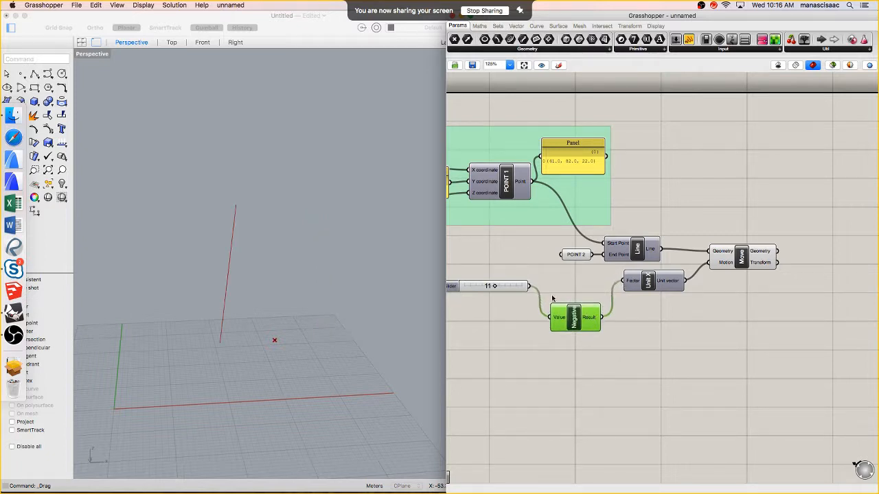
drag(494, 287, 477, 288)
Add a second number slider ranging from -11 to 100 and wire it into Unit X's Factor input in place of the Negative result
right_drag(466, 321, 524, 322)
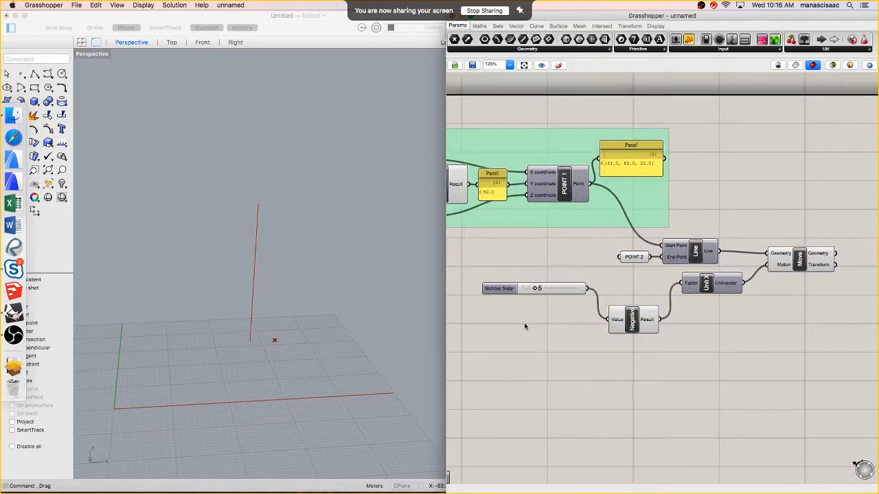
double_click(524, 322)
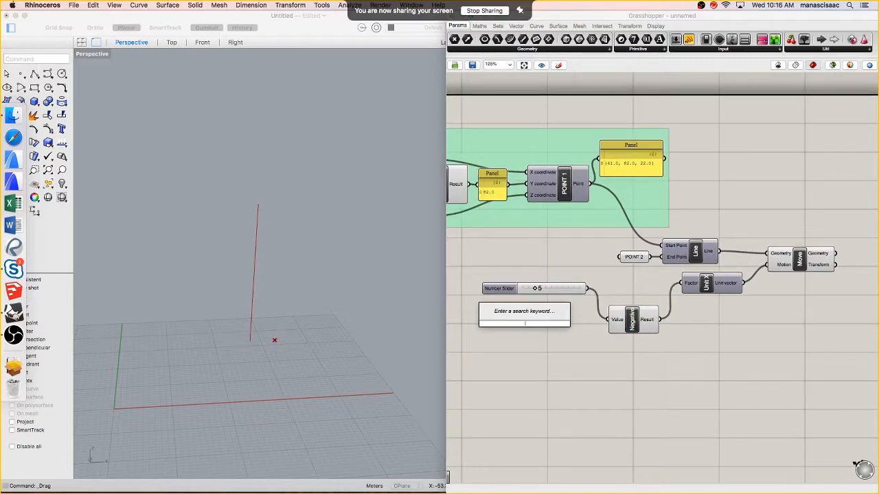
text(-11..100)
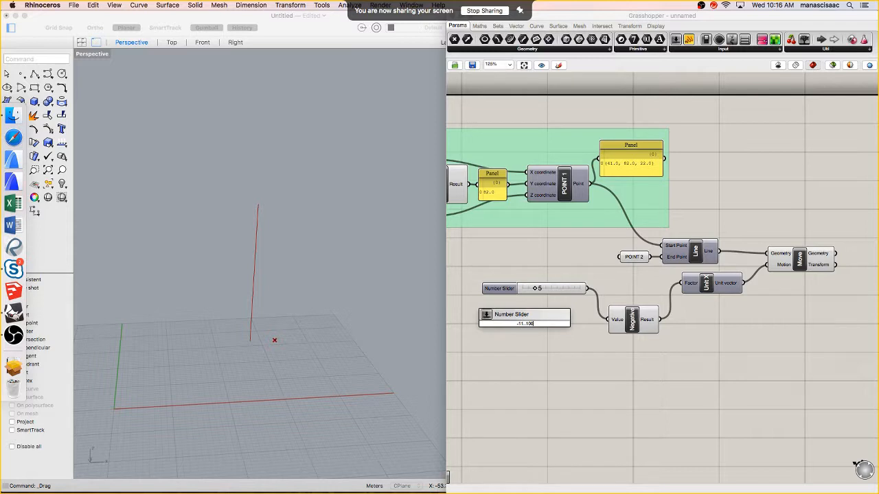
key(Return)
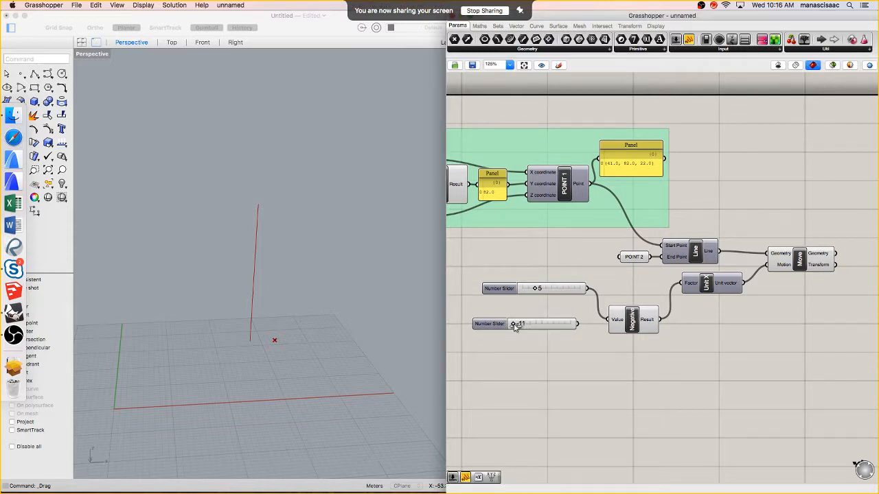
drag(533, 328, 506, 327)
drag(580, 326, 684, 284)
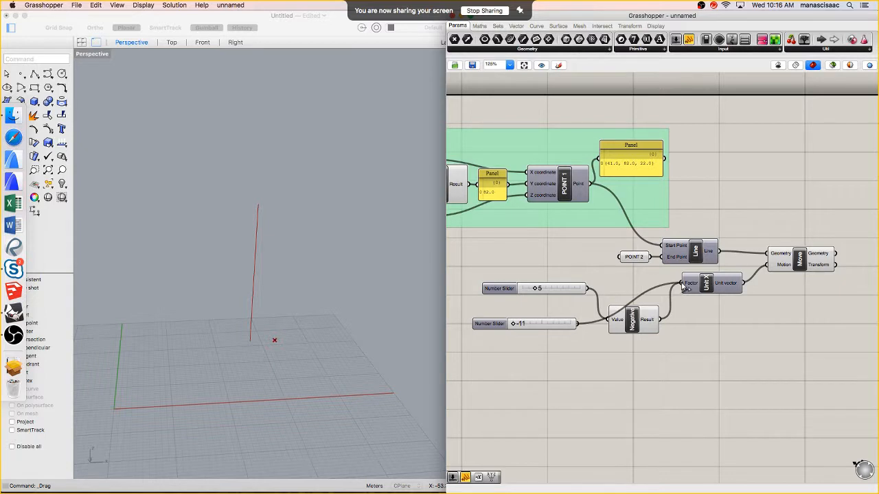
mouse_move(514, 324)
mouse_down()
mouse_move(544, 326)
mouse_move(506, 328)
mouse_up()
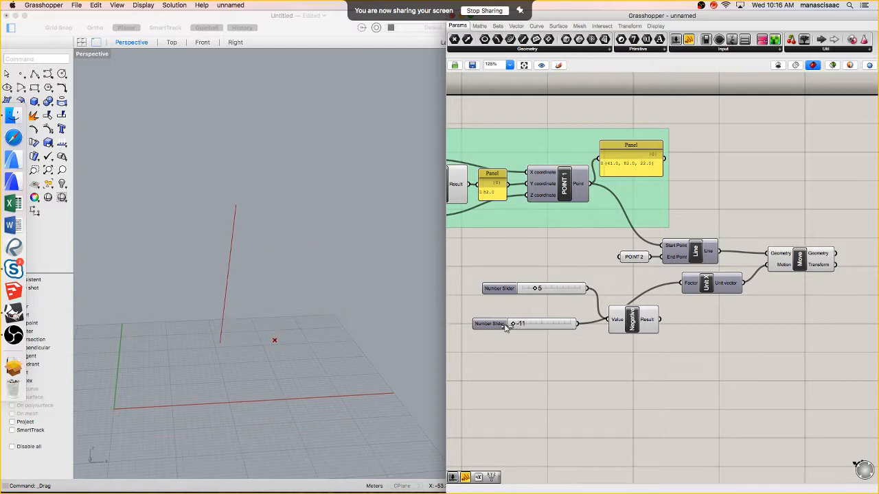
Delete the first number slider and the Negative component, and place the remaining slider directly beside Unit X
click(632, 321)
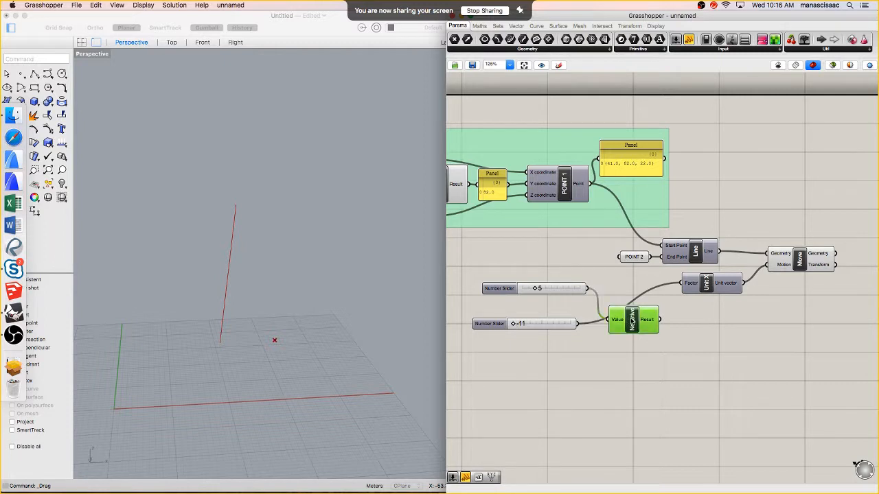
click(566, 293)
key(Delete)
click(615, 314)
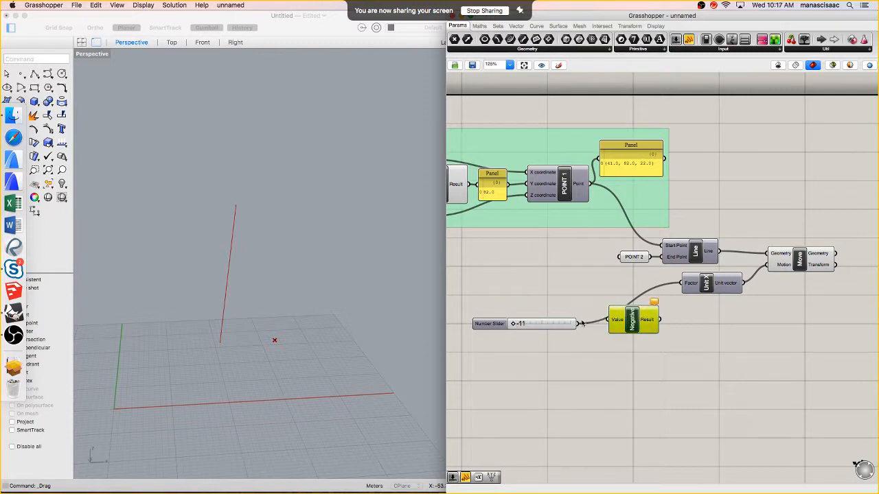
key(Delete)
drag(555, 328, 652, 287)
scroll(652, 287, right, 3)
scroll(652, 287, up, 1)
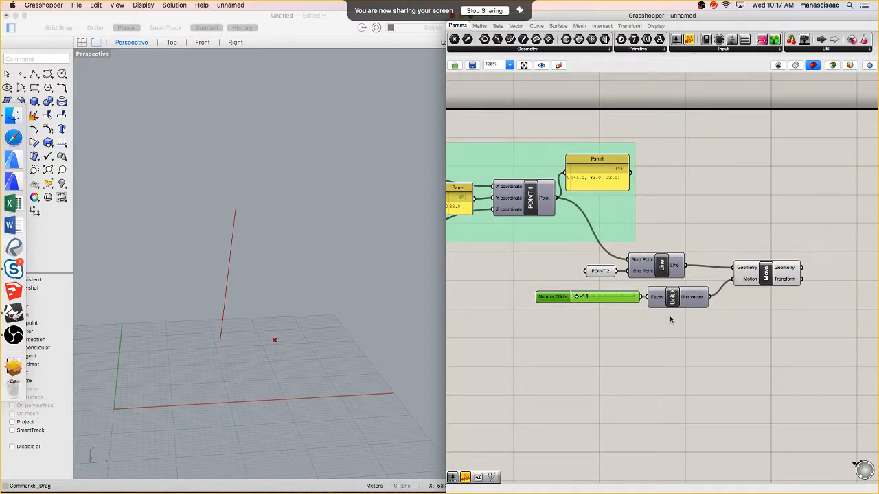
Set the number slider feeding the Unit X Factor input to 0
scroll(618, 303, up, 4)
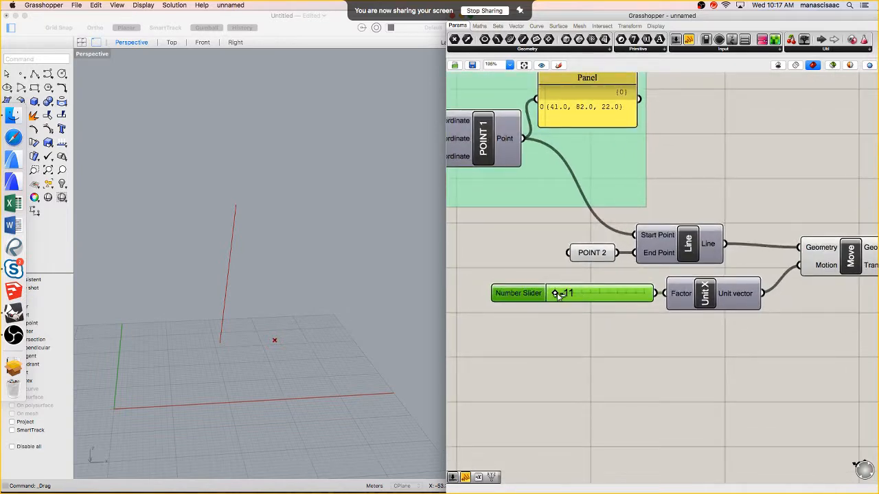
mouse_move(556, 294)
mouse_down()
mouse_move(577, 295)
mouse_move(569, 295)
mouse_up()
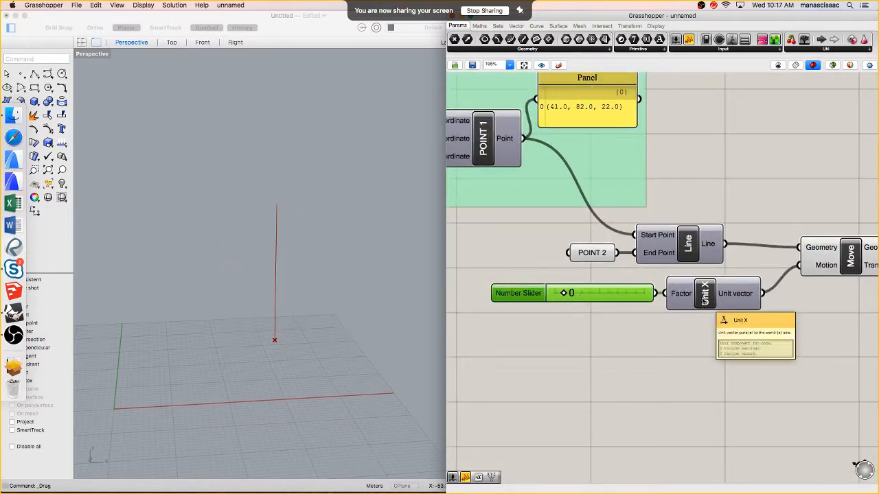
scroll(695, 298, down, 1)
scroll(695, 298, down, 2)
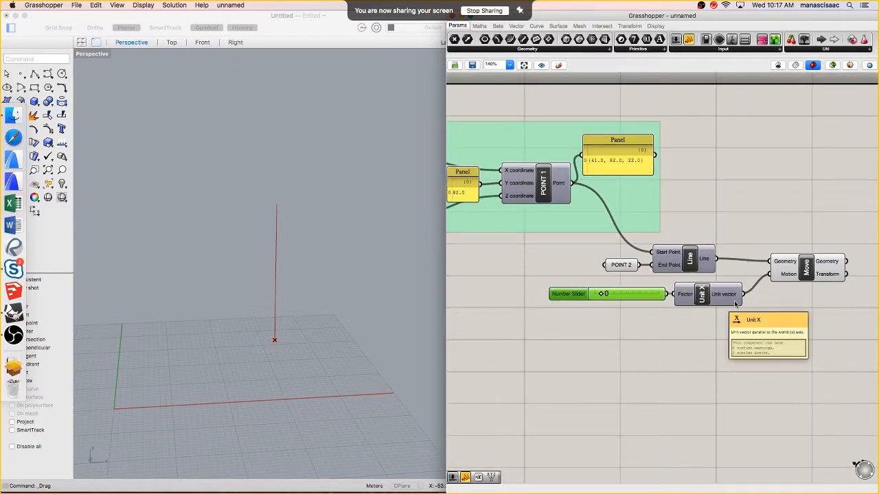
scroll(747, 304, down, 1)
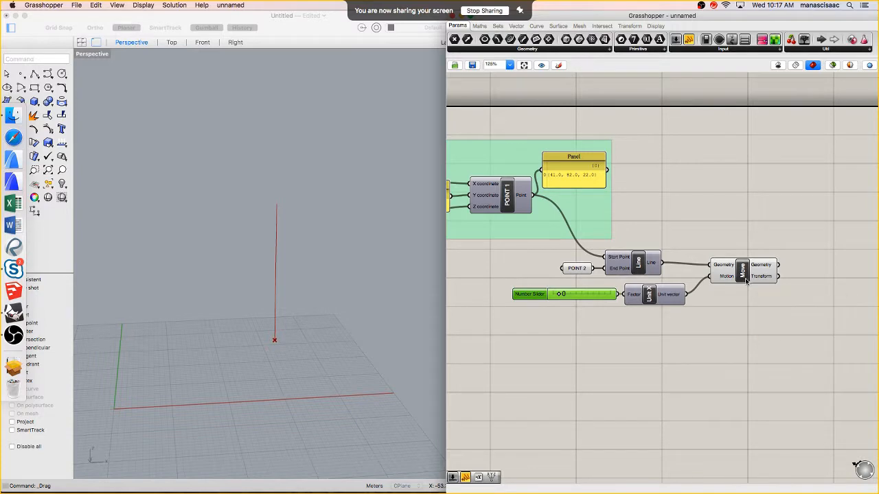
scroll(745, 278, down, 1)
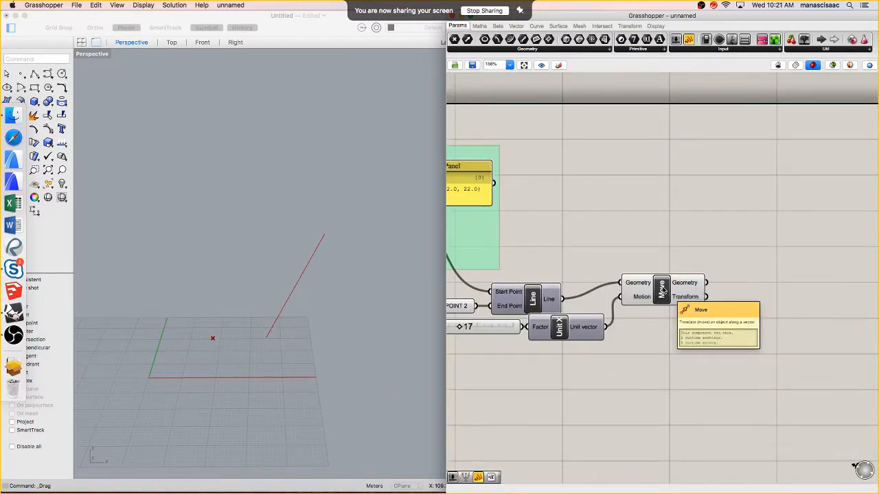
Bake the Move component's line into Rhino on Layer 01 with grouping turned on
click(662, 292)
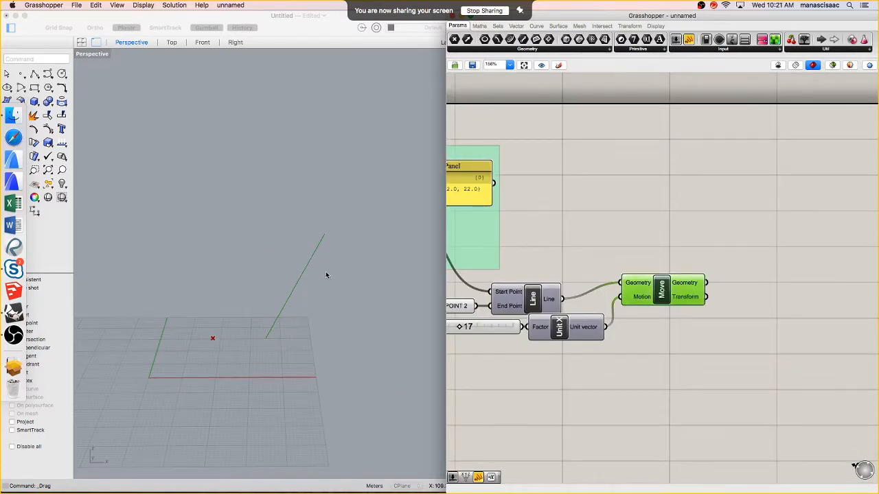
click(317, 241)
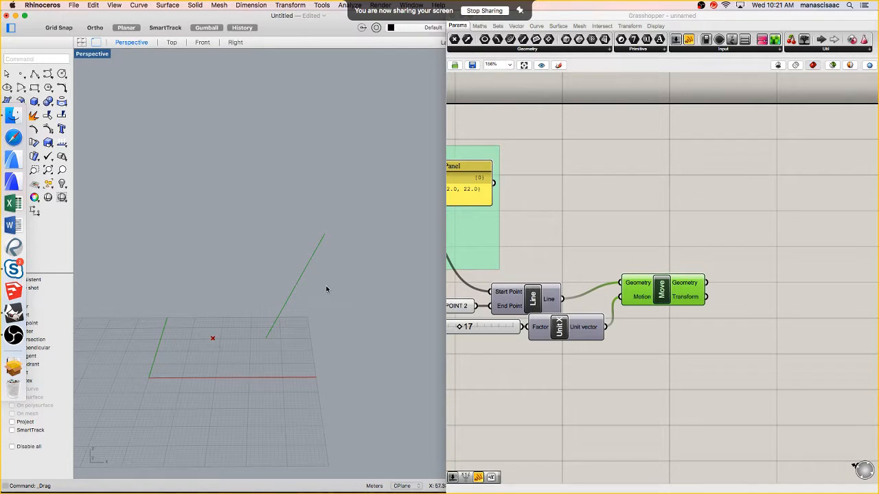
right_click(662, 289)
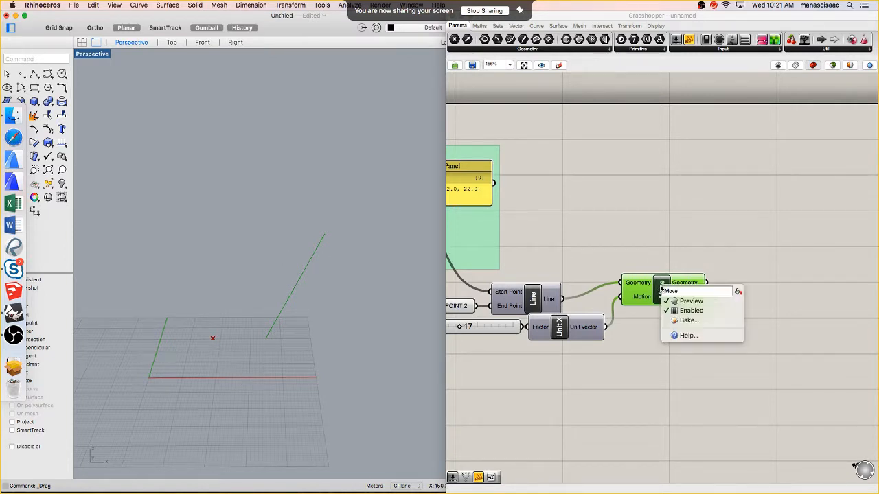
click(683, 321)
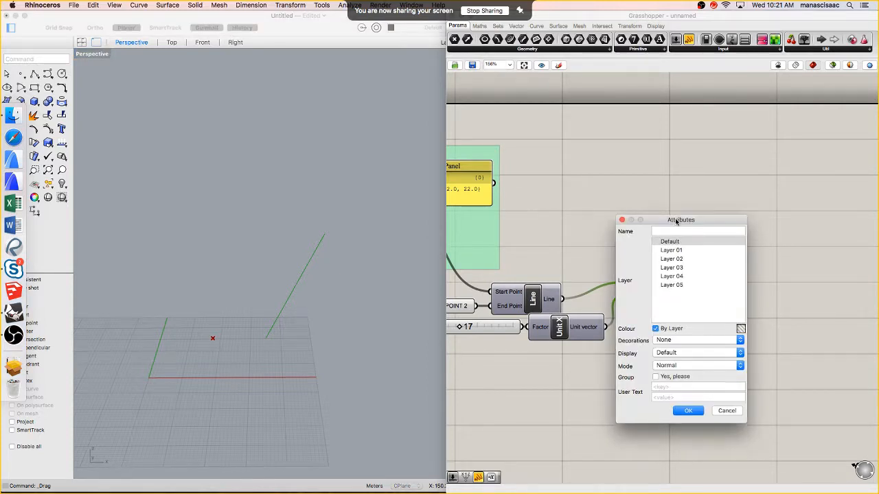
drag(673, 219, 675, 137)
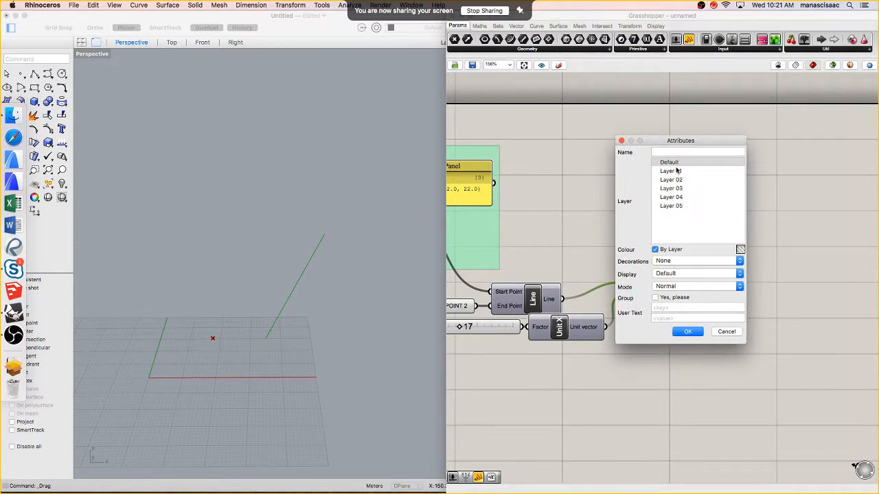
click(678, 172)
click(678, 188)
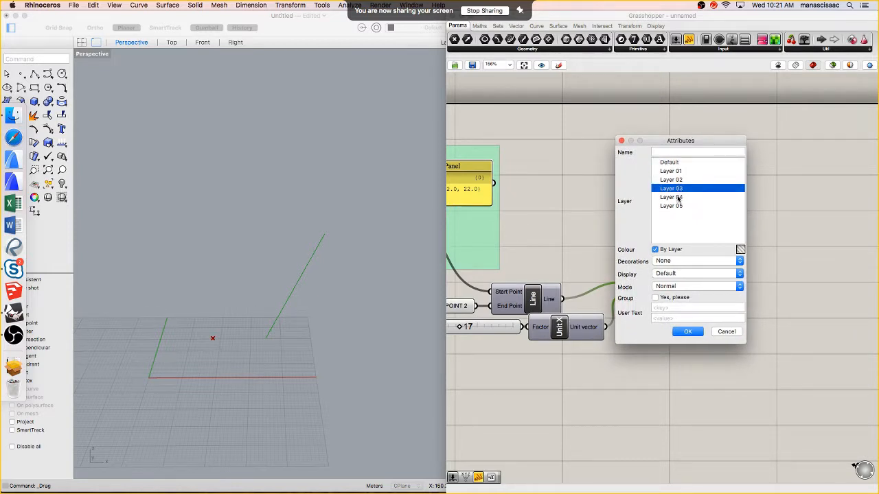
click(678, 172)
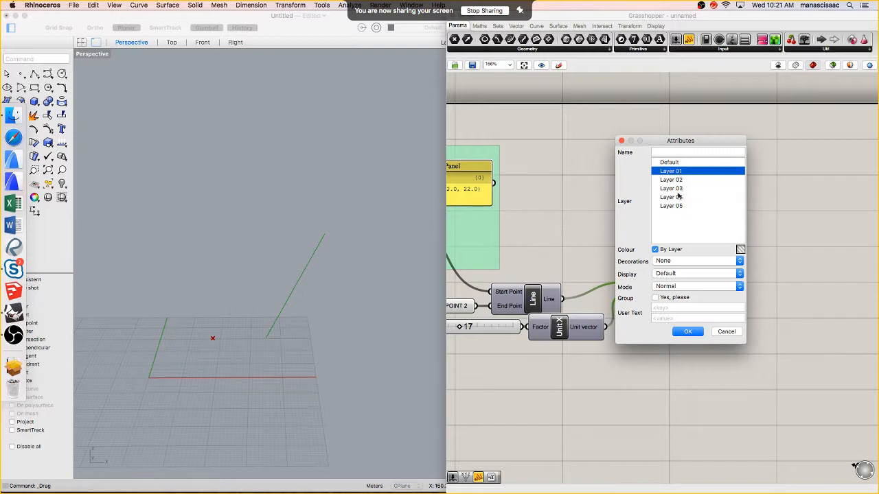
click(655, 298)
click(694, 333)
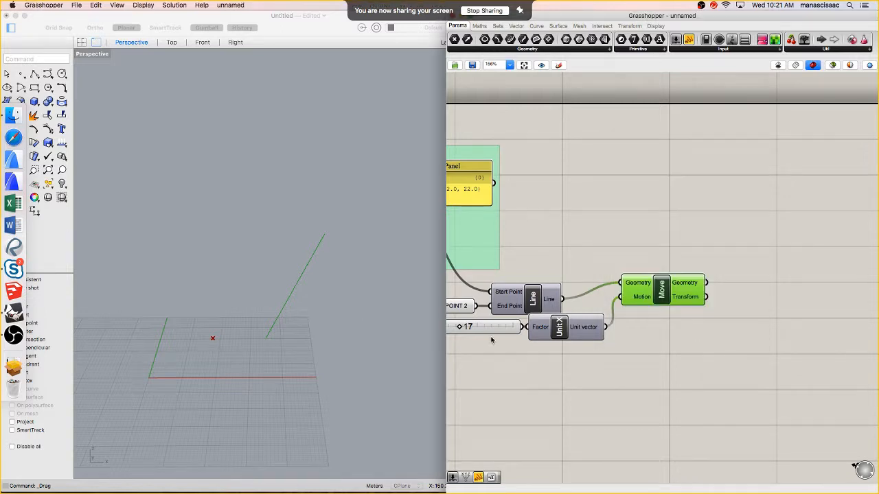
Select the baked line in Rhino and drag it freely away from the Grasshopper preview line
click(304, 274)
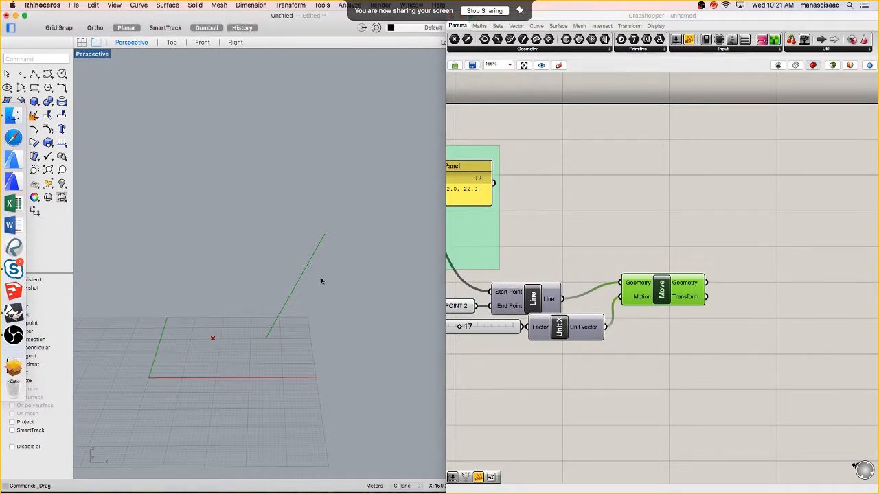
click(304, 274)
right_drag(320, 294, 306, 306)
drag(341, 283, 388, 289)
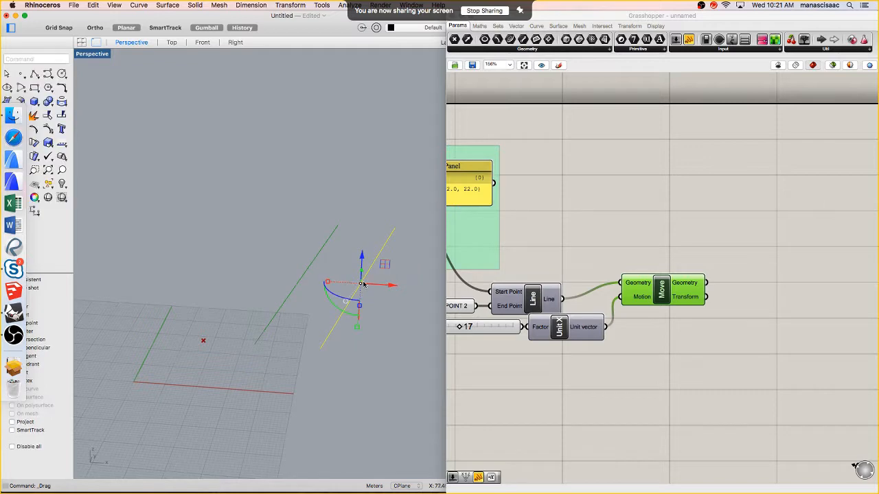
right_drag(363, 286, 314, 293)
scroll(364, 293, down, 5)
drag(295, 300, 386, 269)
drag(384, 231, 348, 297)
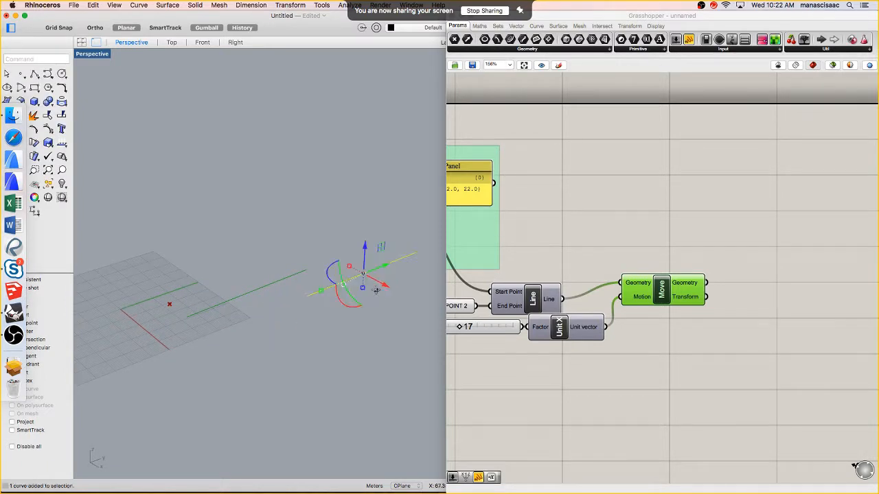
Select the baked line in the Rhino viewport and delete it
right_drag(347, 295, 367, 267)
scroll(366, 266, up, 5)
click(366, 266)
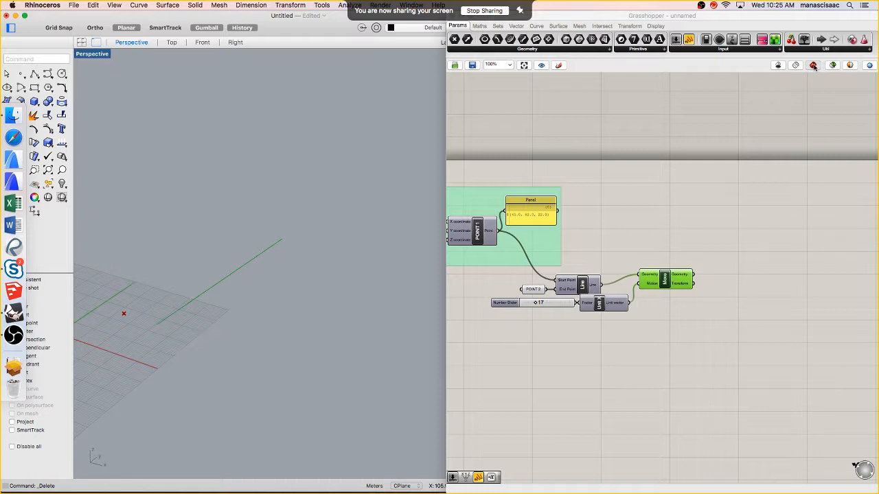
Try the Grasshopper preview modes, including selected-only preview, and return to shaded preview of all components
click(833, 65)
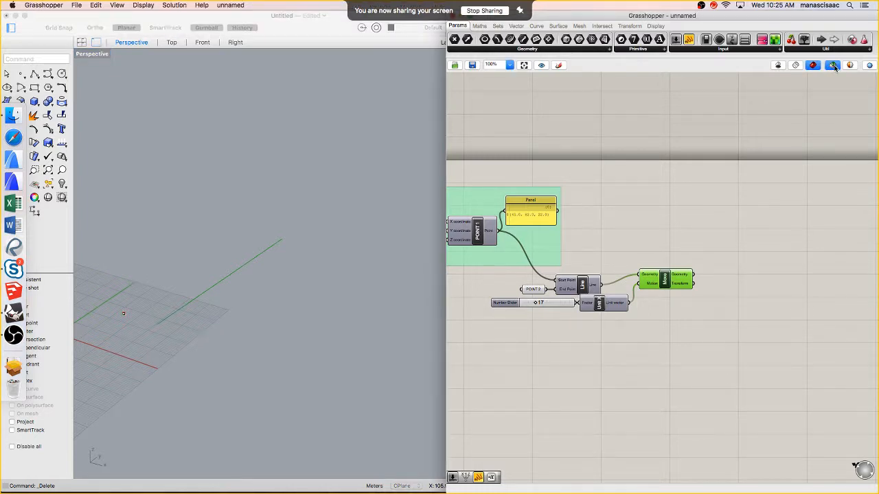
click(779, 65)
click(813, 65)
click(819, 94)
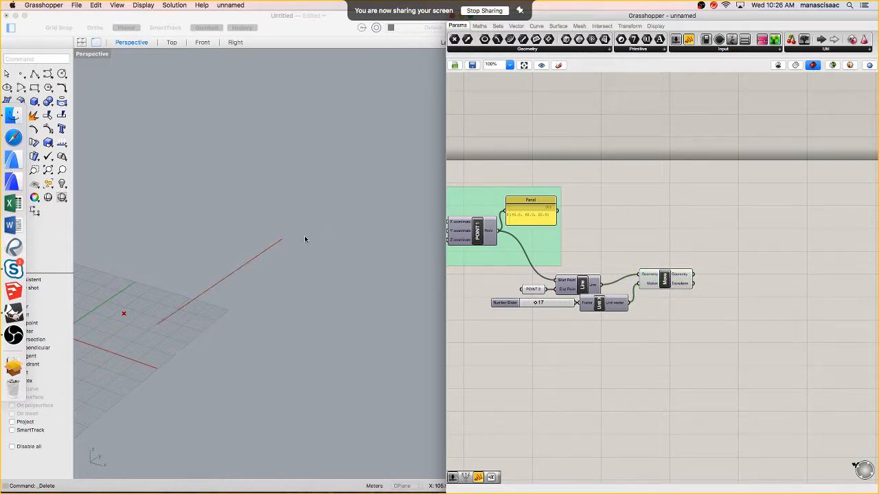
Limit the preview to selected components, check the Move component and POINT 2 in turn, and restore the full preview
click(833, 66)
click(665, 281)
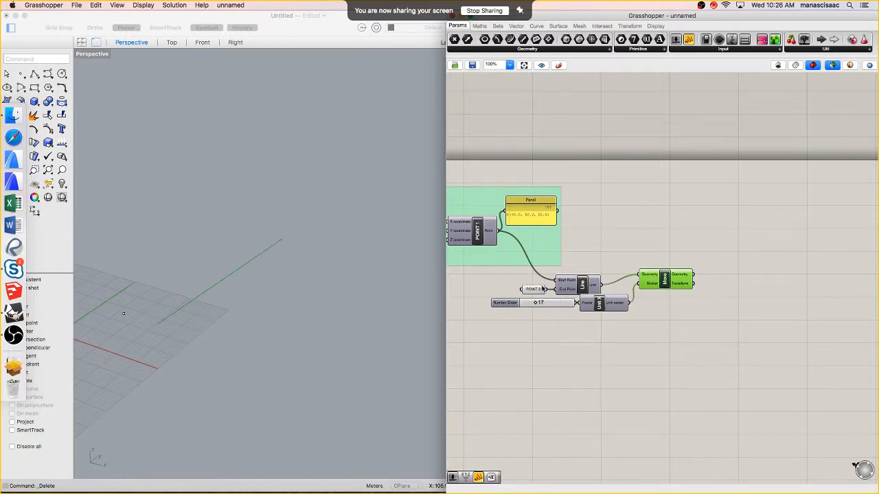
click(539, 290)
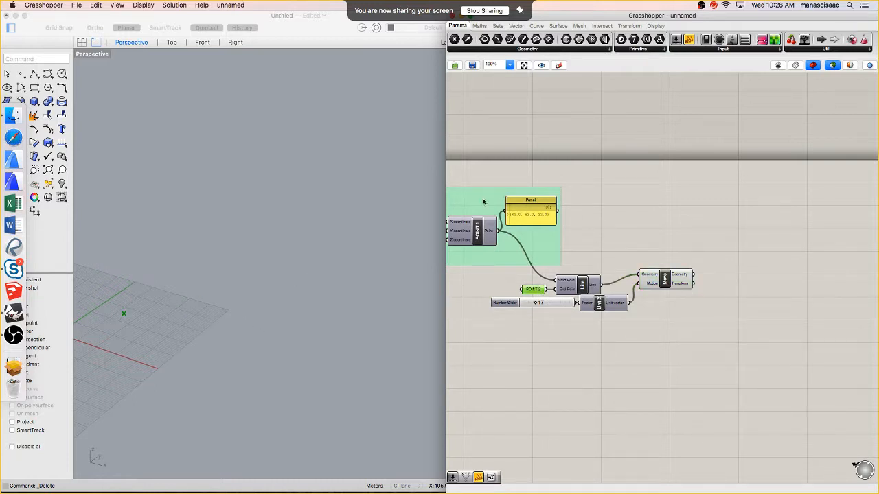
click(834, 66)
Add a Rectangle component to the empty canvas area below POINT 2 and the number slider
scroll(601, 300, up, 5)
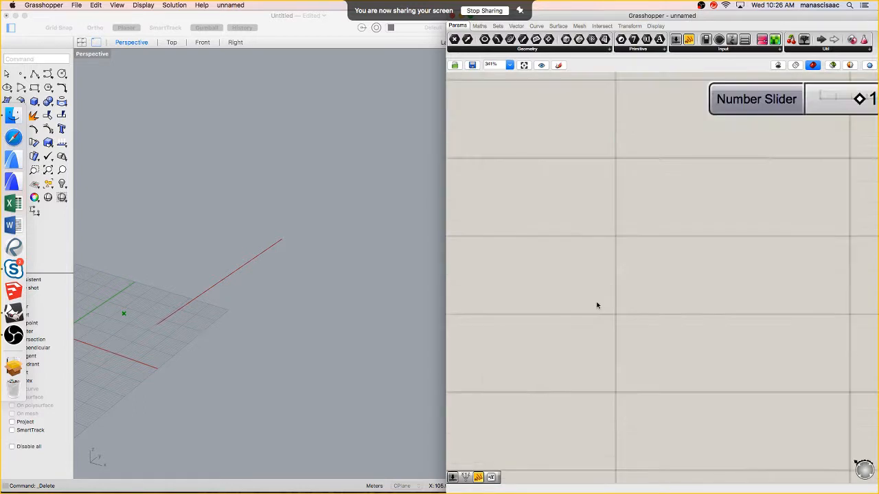
double_click(595, 304)
text(rect)
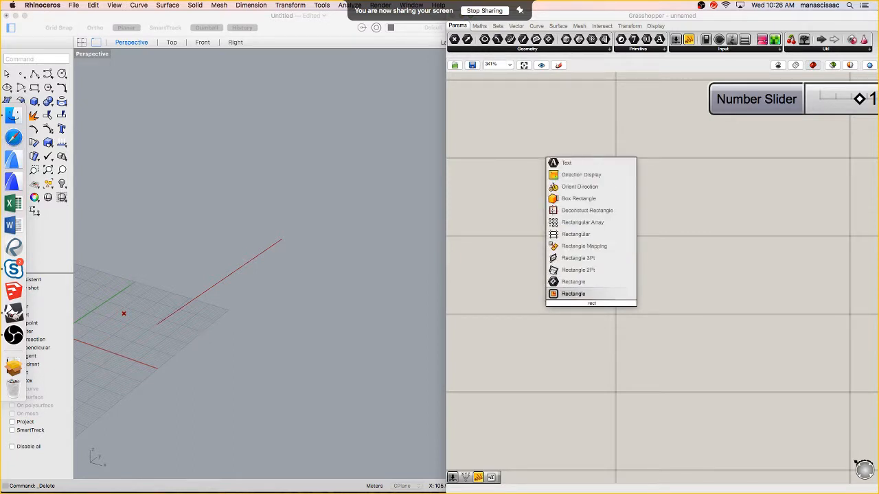
click(589, 295)
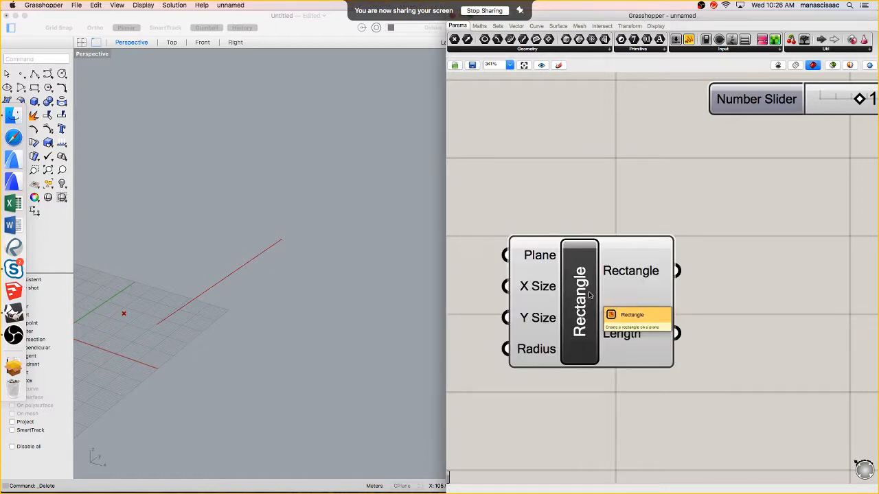
scroll(589, 295, down, 2)
scroll(597, 298, down, 1)
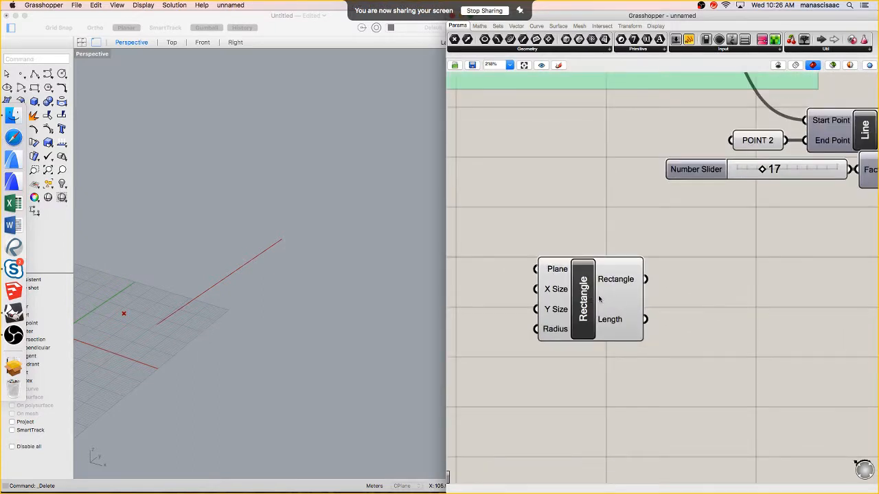
right_drag(599, 298, 665, 300)
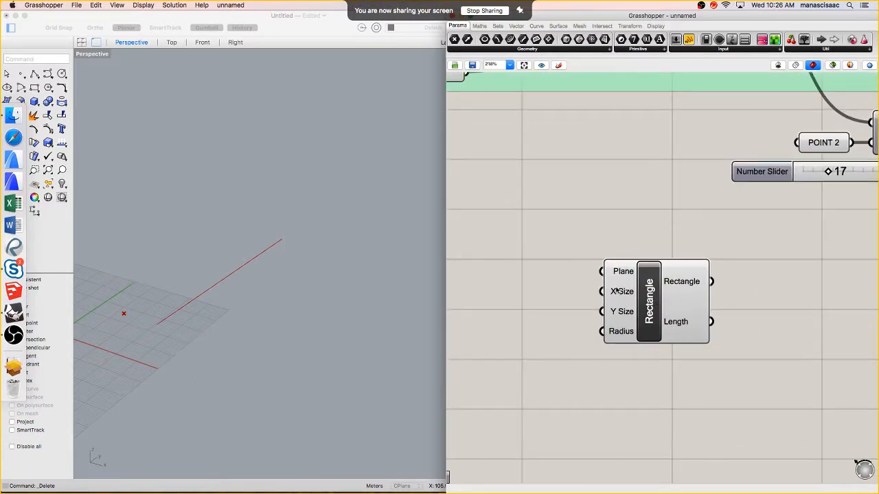
double_click(555, 273)
text(rec)
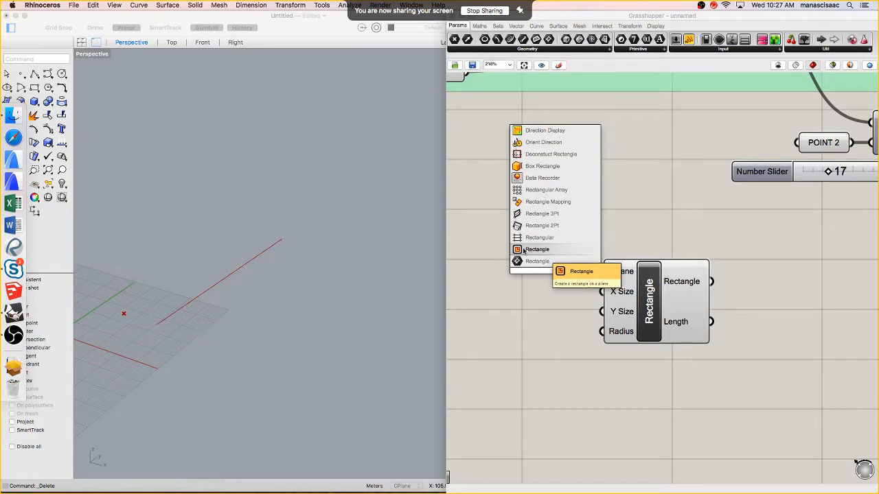
key(Escape)
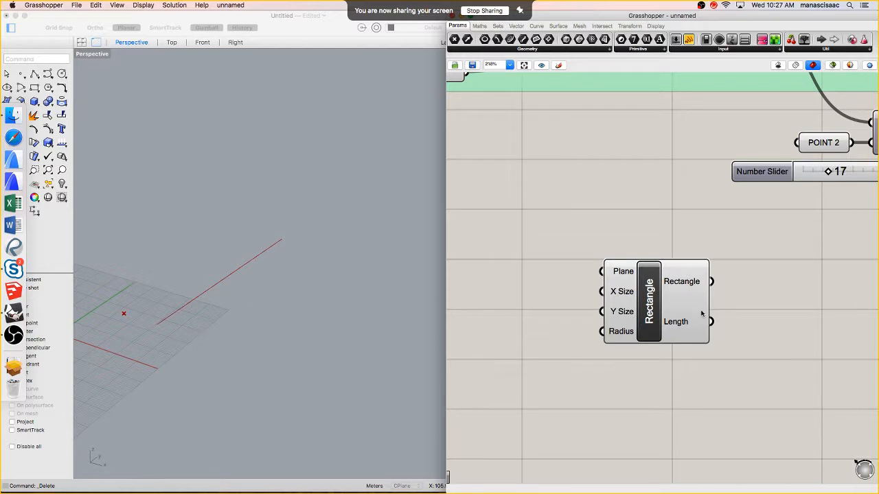
Reposition the Rectangle component on the canvas closer beneath the number slider that feeds Unit X
drag(657, 293, 686, 293)
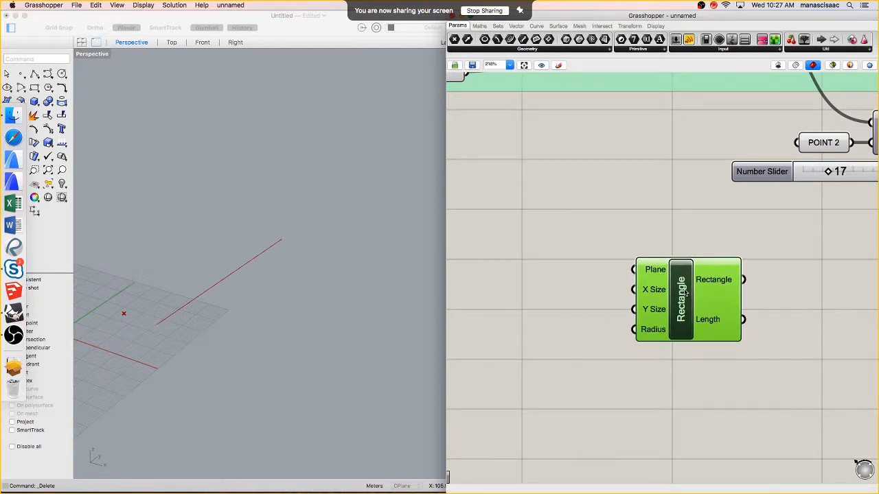
click(687, 208)
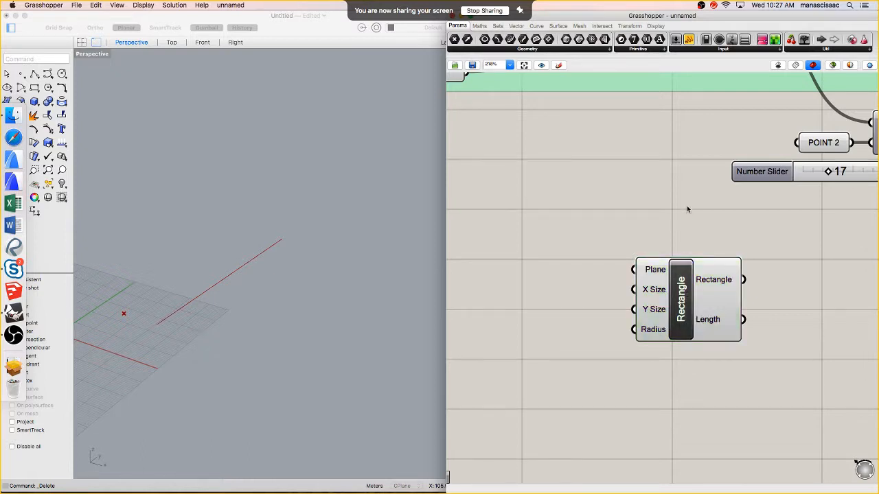
scroll(723, 285, up, 2)
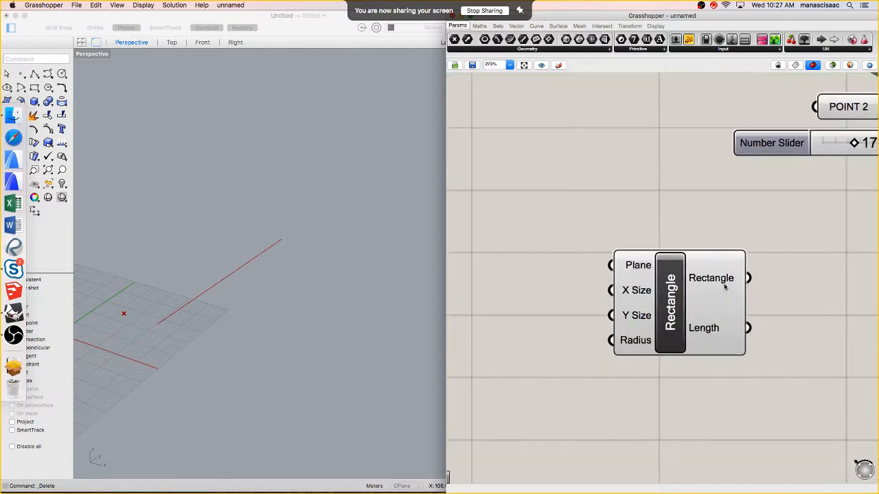
scroll(733, 223, down, 1)
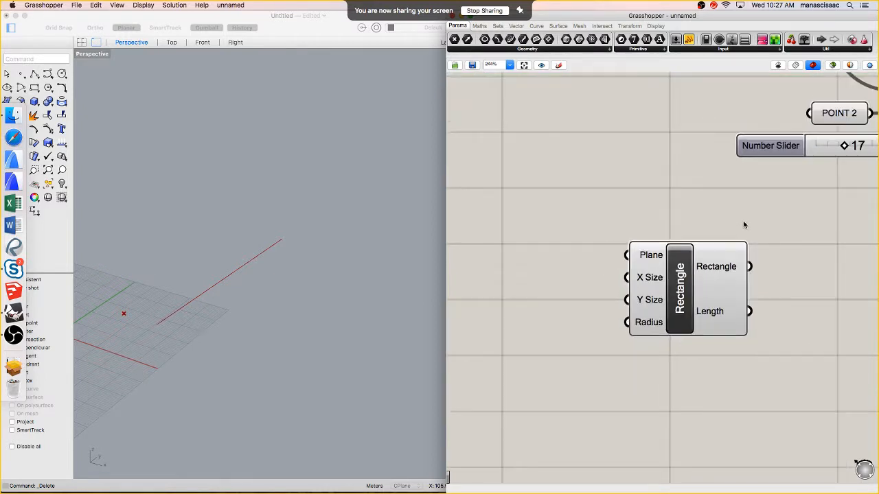
right_drag(739, 227, 666, 221)
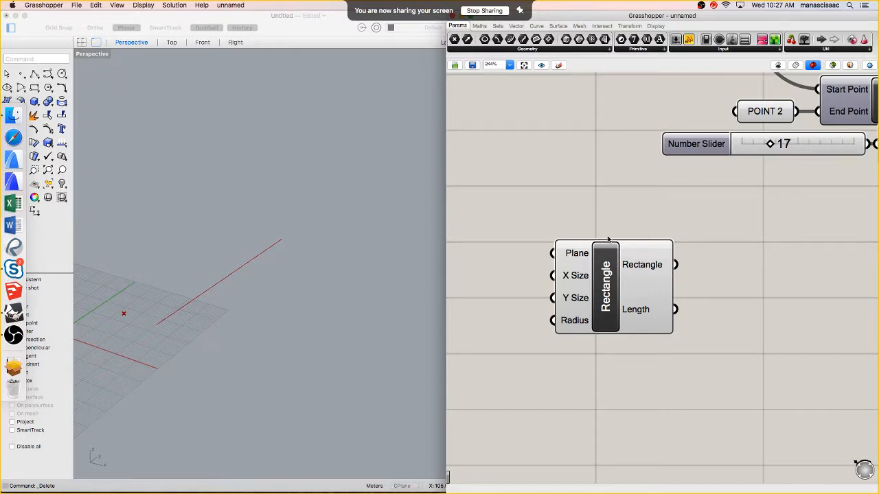
scroll(609, 240, down, 2)
scroll(685, 243, down, 2)
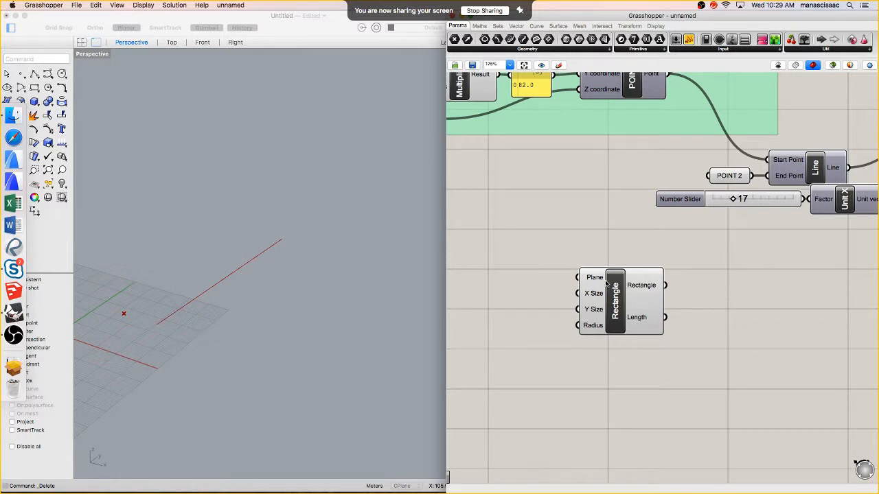
scroll(599, 287, down, 1)
scroll(597, 287, up, 3)
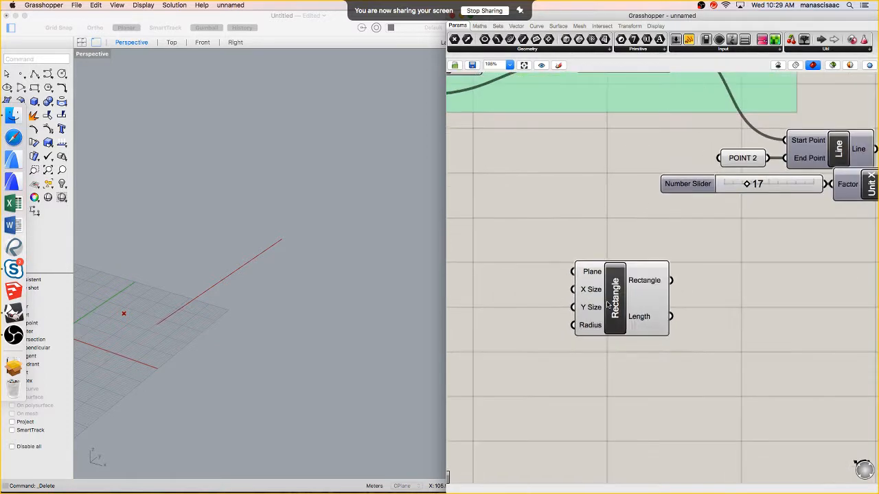
drag(621, 282, 683, 282)
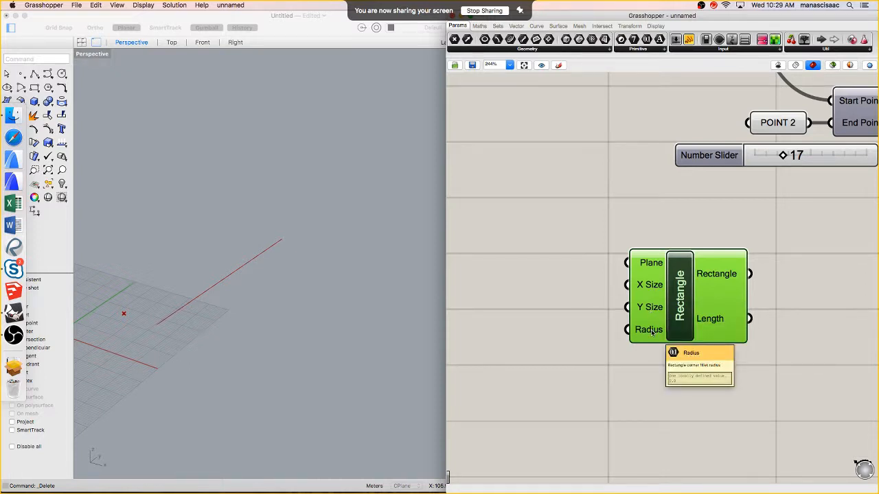
Examine the Rectangle component's default plane at the origin in the Rhino Perspective view
right_drag(565, 263, 601, 259)
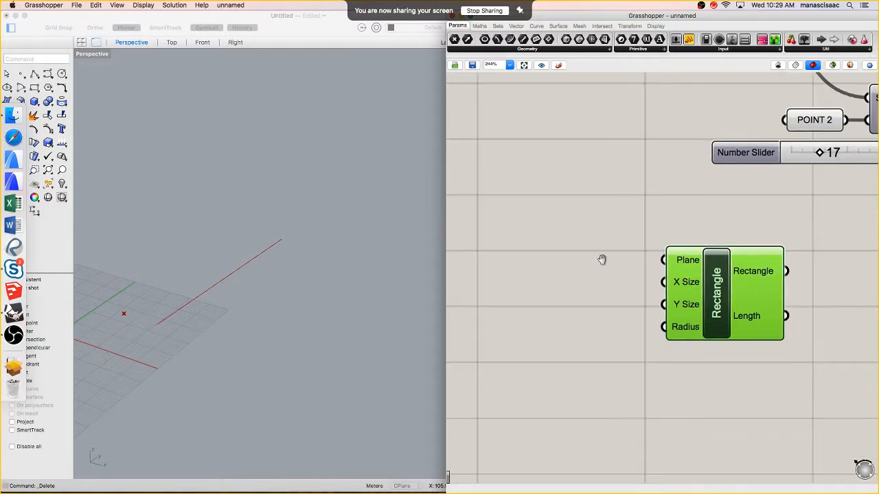
right_drag(153, 311, 207, 302)
scroll(207, 302, down, 6)
scroll(119, 312, up, 6)
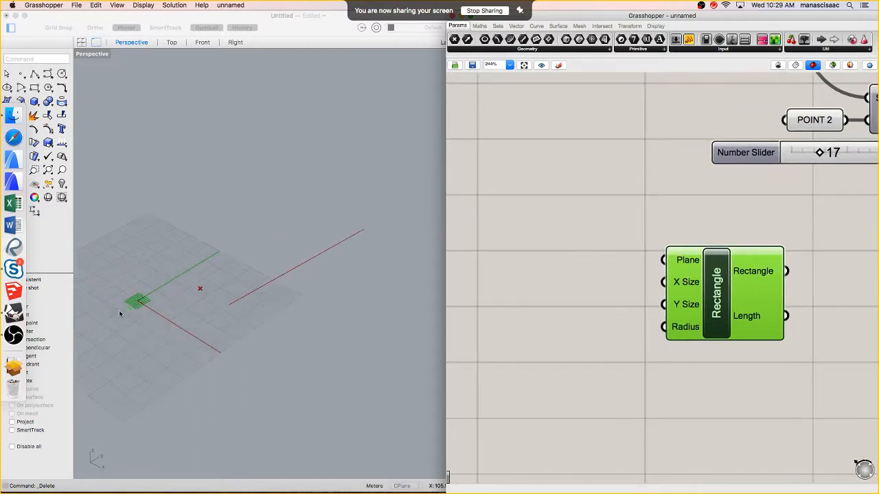
scroll(121, 312, up, 5)
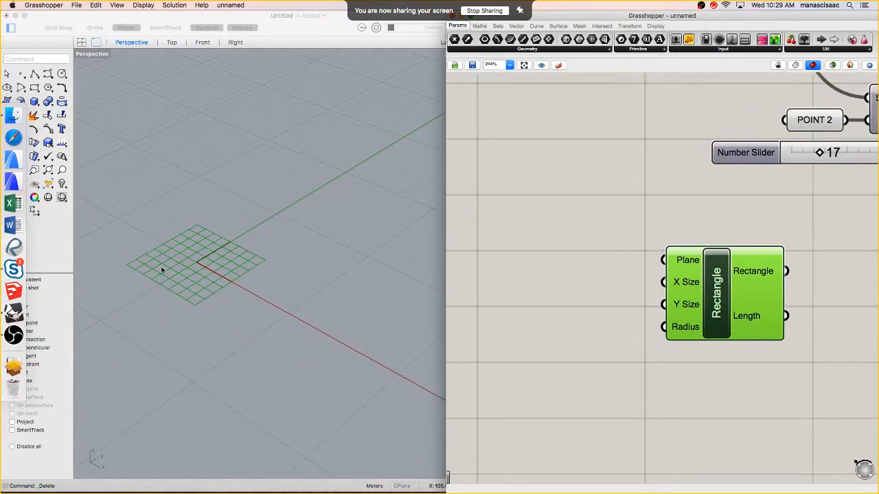
click(659, 262)
click(710, 274)
scroll(219, 244, down, 2)
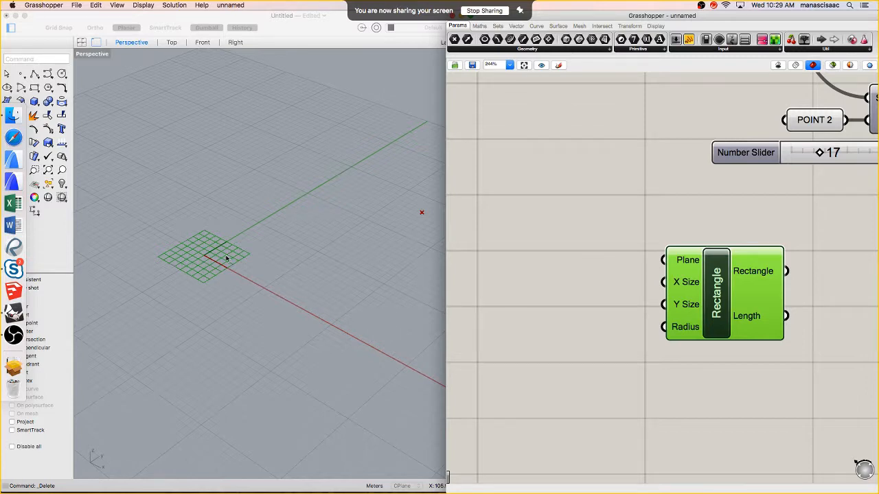
Add a YZ Plane component, wire it into the Rectangle's Plane input, and inspect the plane's orientation in Rhino
double_click(561, 254)
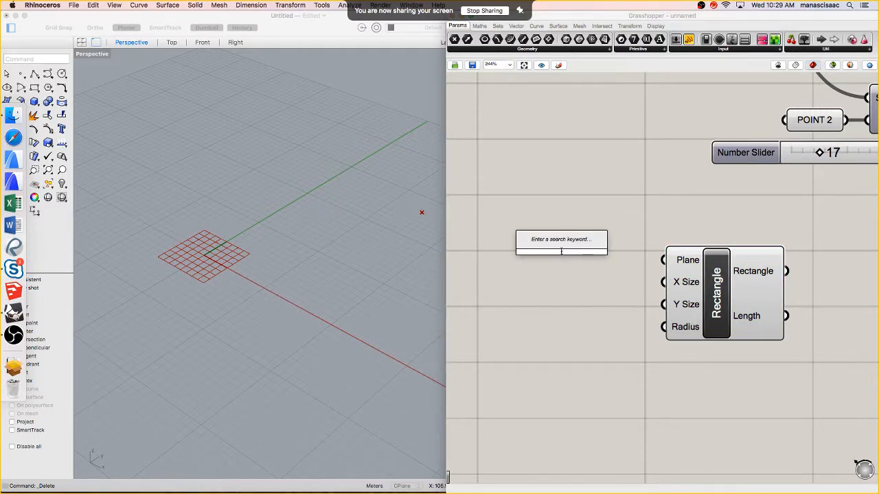
text(yz)
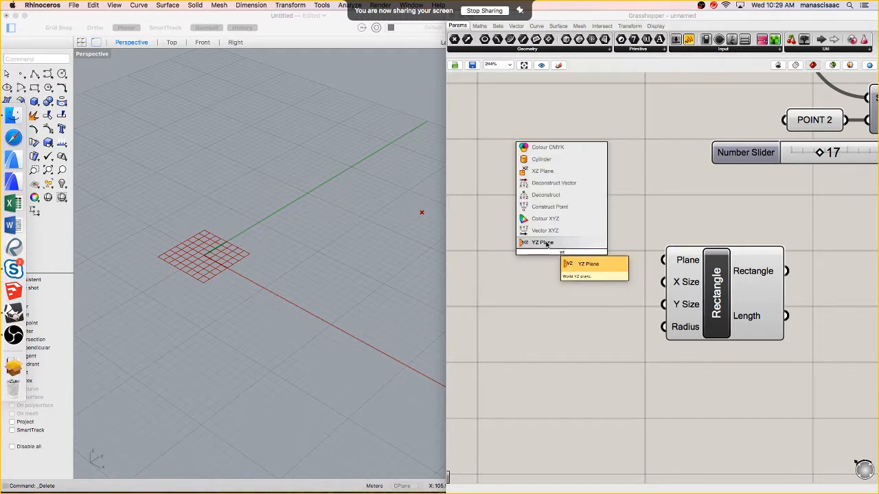
click(542, 242)
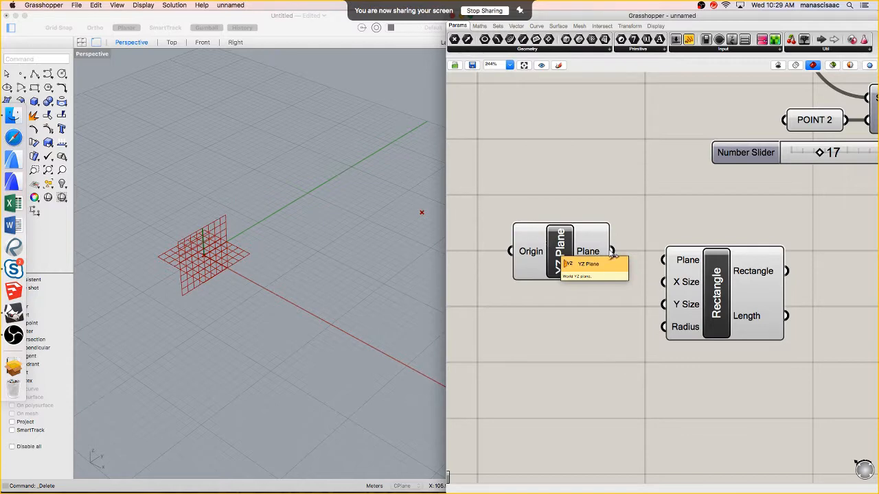
drag(612, 252, 665, 261)
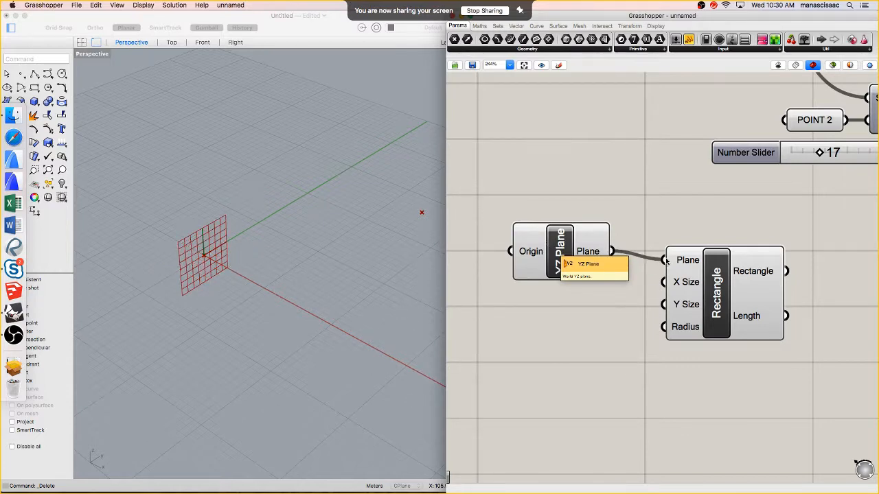
right_drag(179, 237, 188, 275)
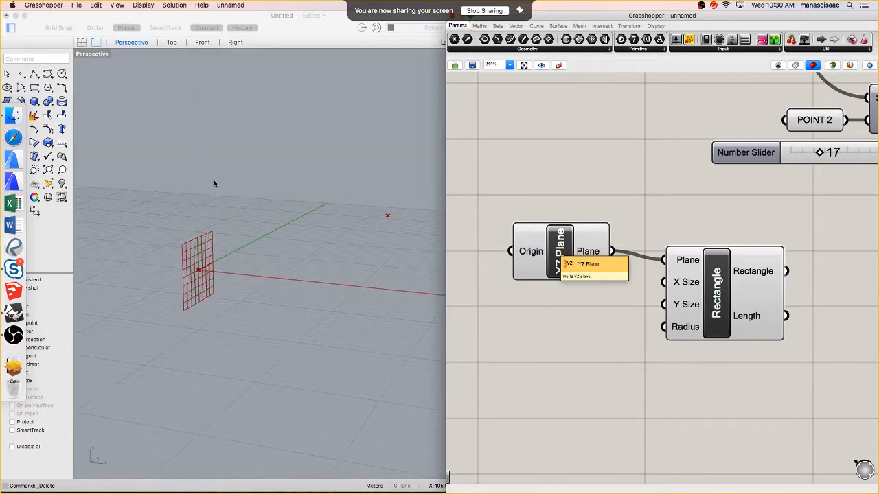
mouse_move(222, 189)
right_down()
mouse_move(245, 186)
mouse_move(247, 194)
mouse_move(230, 199)
right_up()
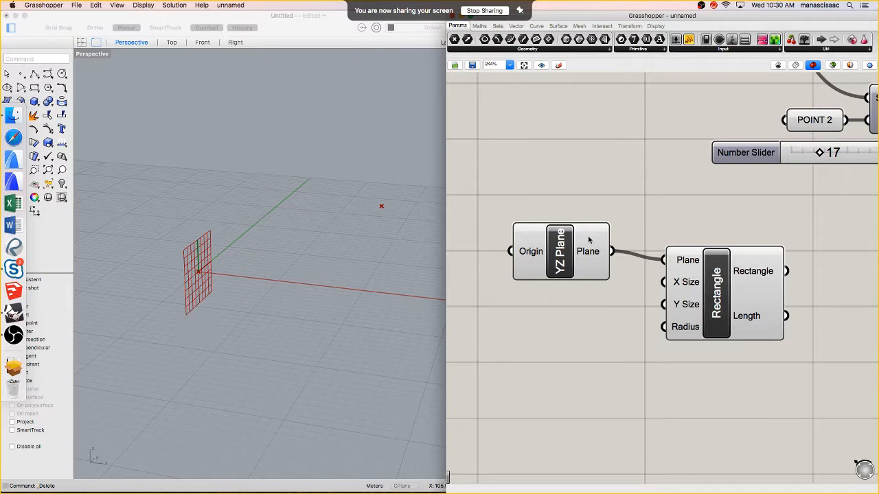
Delete the YZ Plane component connected to the Rectangle's Plane input
click(565, 245)
key(Delete)
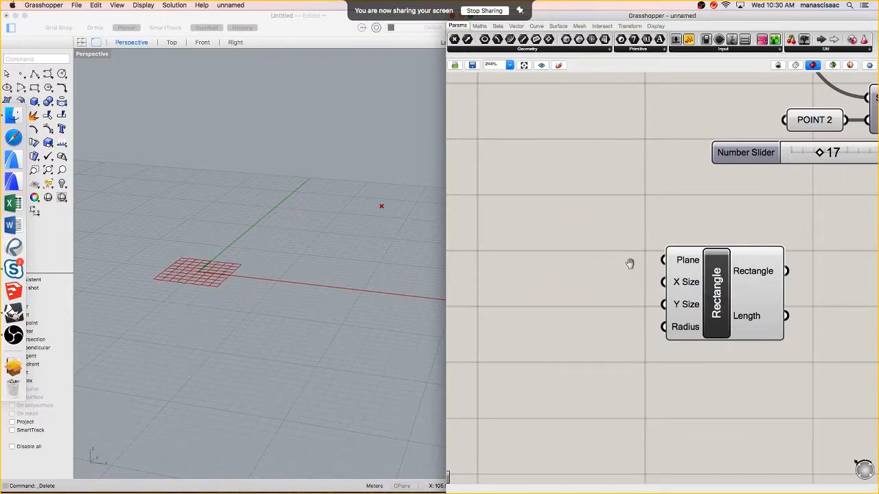
right_drag(630, 263, 631, 268)
right_drag(712, 278, 636, 275)
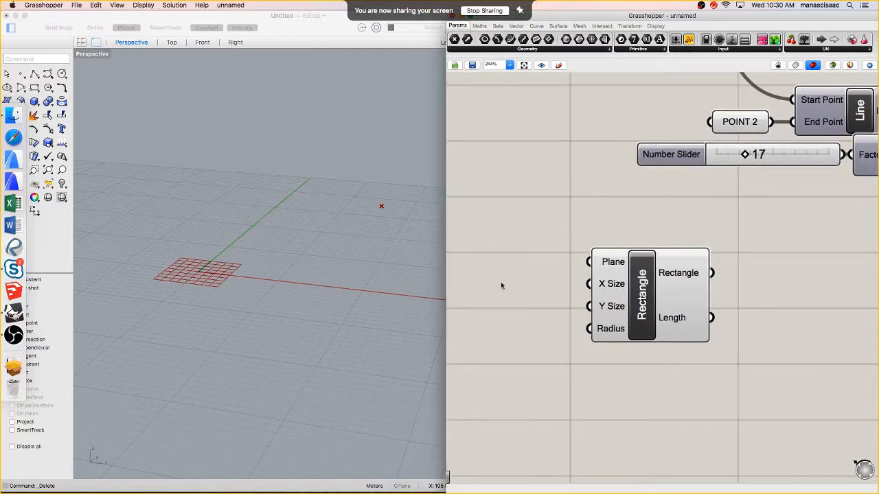
Add a number slider ranging from 1 to 20 beside the Rectangle component and connect it to the X Size input
double_click(478, 287)
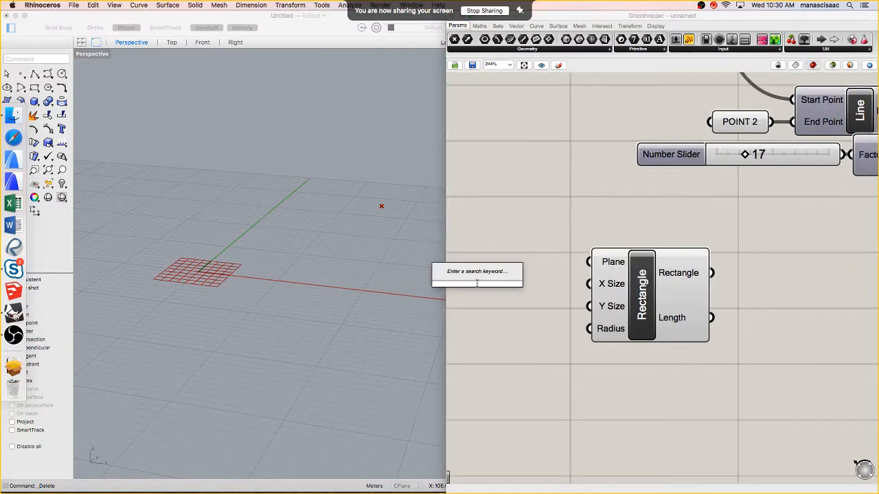
text(1.20)
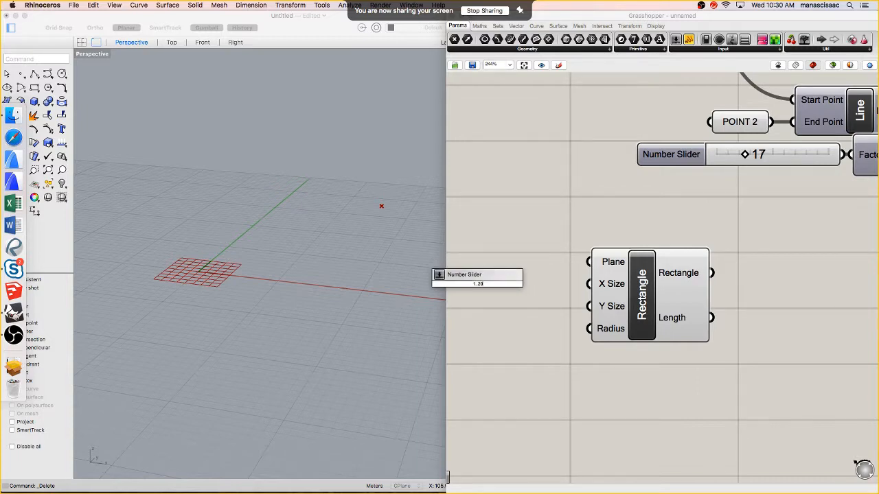
key(Return)
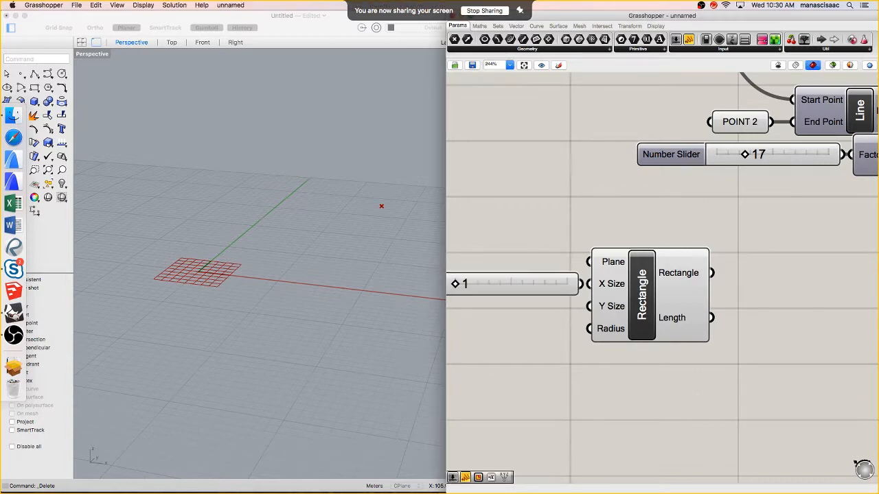
scroll(511, 279, down, 2)
right_drag(510, 280, 596, 275)
click(596, 272)
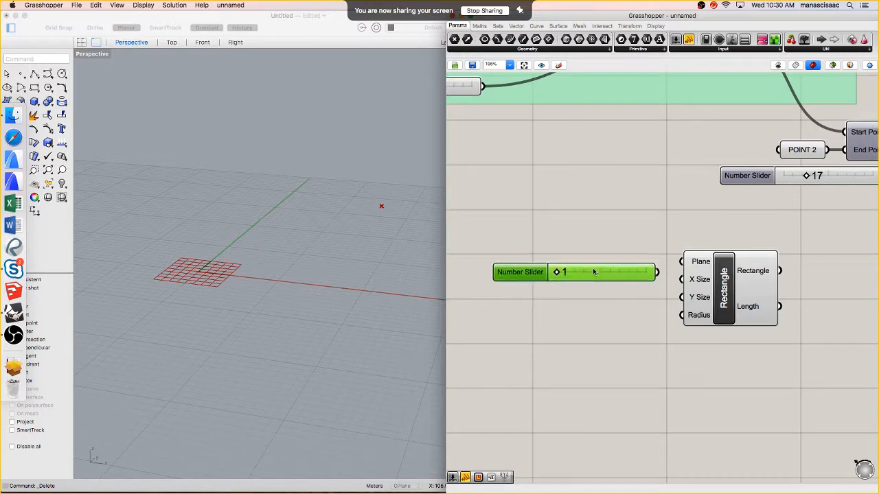
drag(655, 272, 681, 280)
Duplicate the slider, connect the copy to the rectangle's Y Size, and set X Size to 13 and Y Size to 9
drag(593, 276, 683, 298)
drag(615, 272, 613, 281)
right_drag(306, 280, 316, 291)
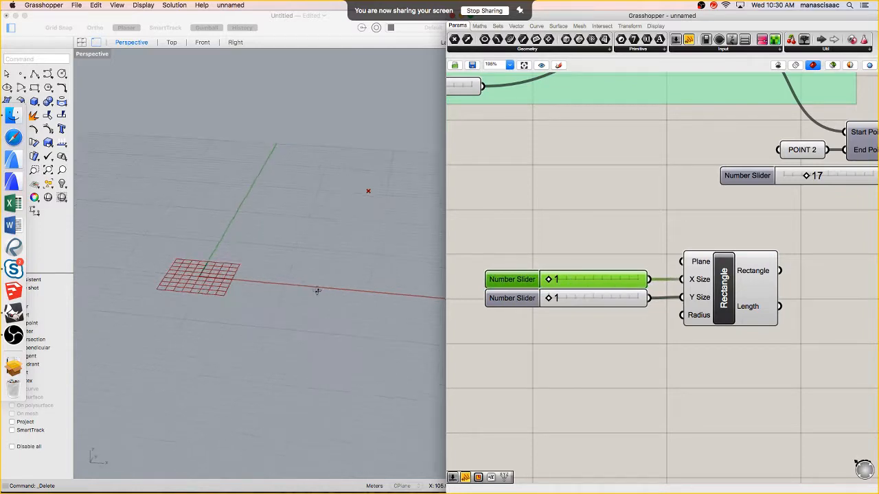
drag(557, 279, 604, 281)
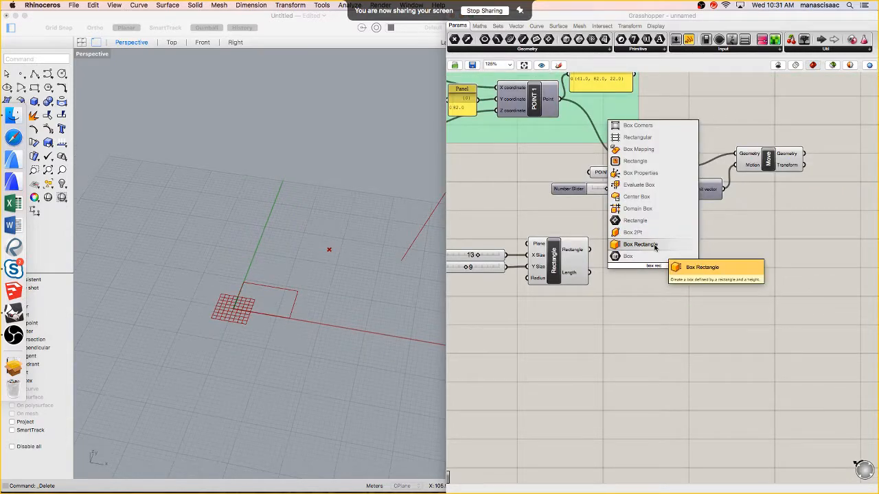
Add a Box Rectangle component and place it to the right of the Rectangle component
click(655, 246)
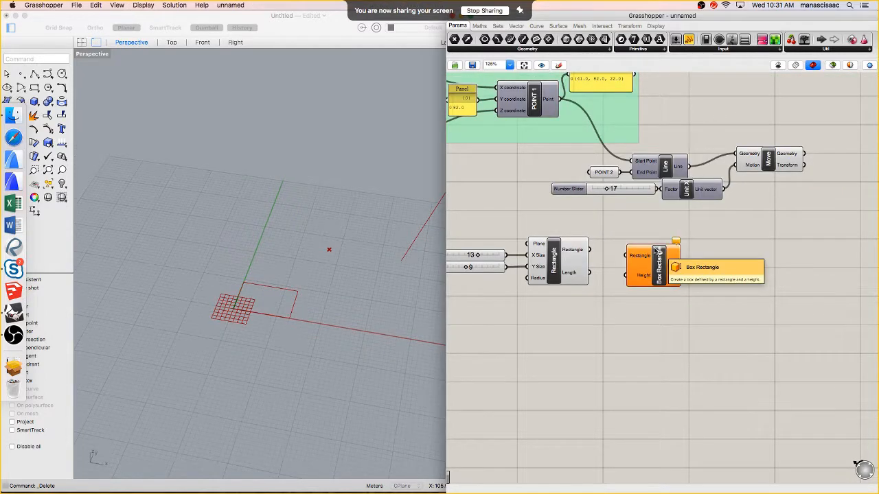
scroll(656, 261, up, 1)
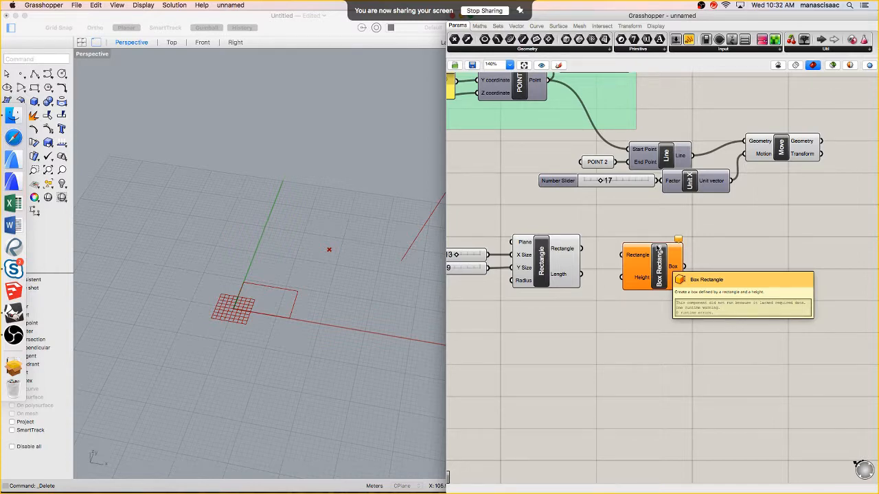
drag(659, 259, 679, 265)
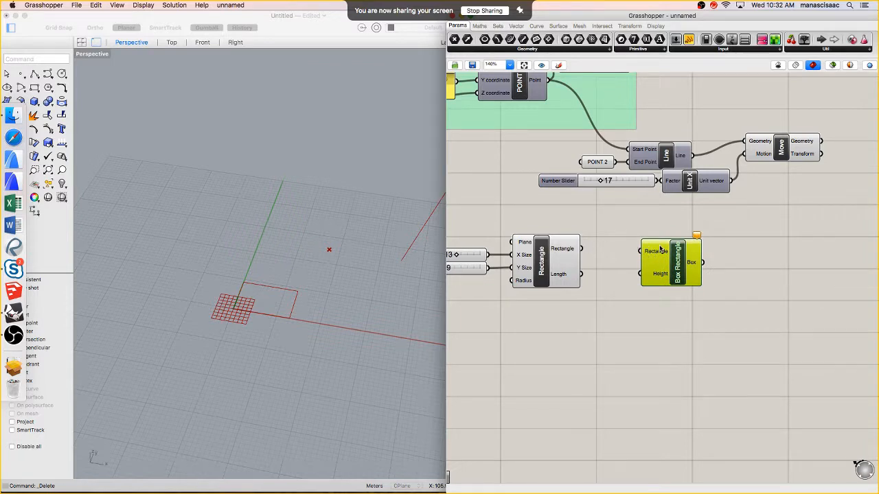
Copy the Y Size slider below the Rectangle component and connect the rectangle and the copied slider to Box Rectangle's Rectangle and Height inputs
click(474, 272)
right_drag(474, 272, 530, 272)
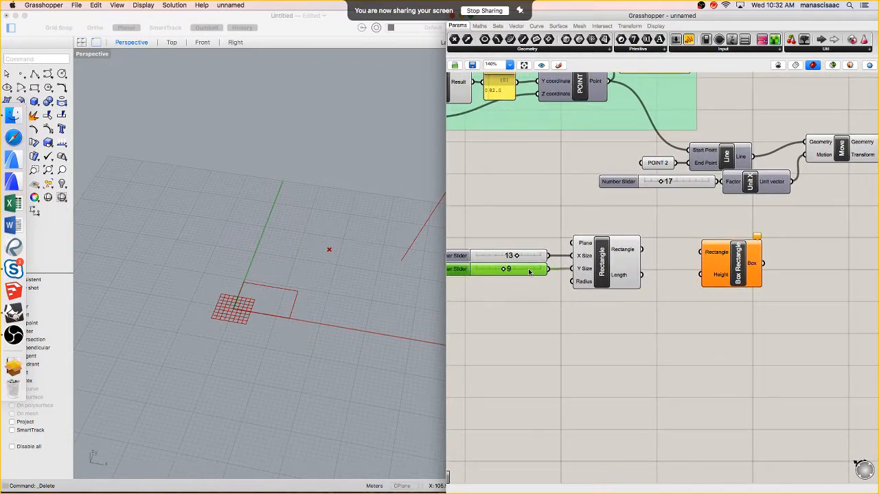
mouse_move(529, 273)
mouse_down()
mouse_move(546, 314)
mouse_move(529, 272)
mouse_up()
alt+drag(542, 307, 668, 317)
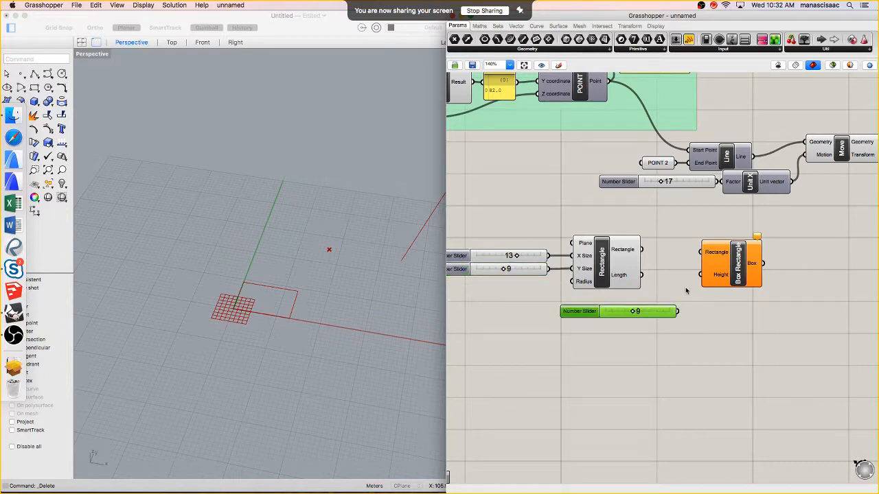
drag(640, 250, 700, 252)
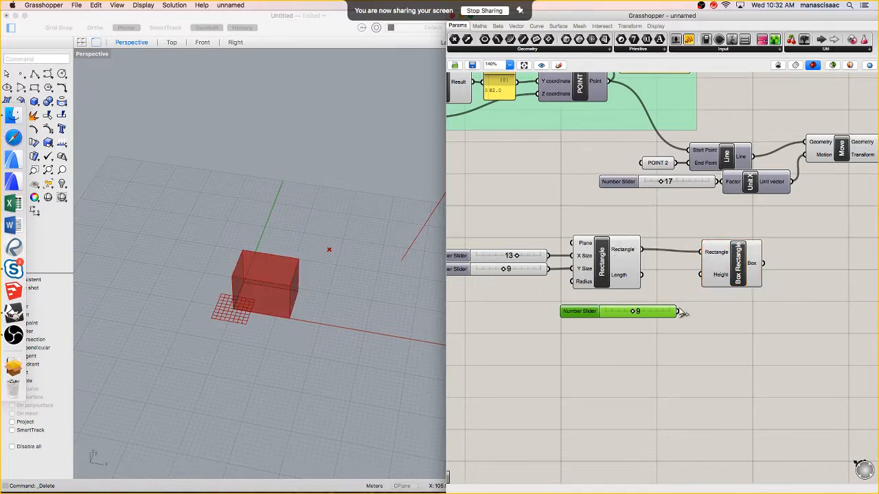
drag(685, 311, 700, 275)
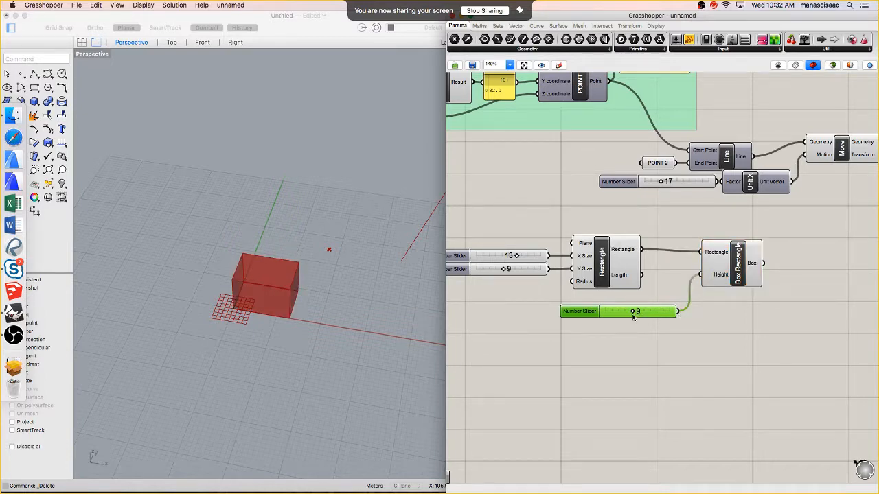
Set the box height slider to 18 and the X Size slider to 16, and inspect the box in the viewport
drag(633, 312, 659, 313)
mouse_move(517, 256)
mouse_down()
mouse_move(497, 256)
mouse_move(529, 256)
mouse_up()
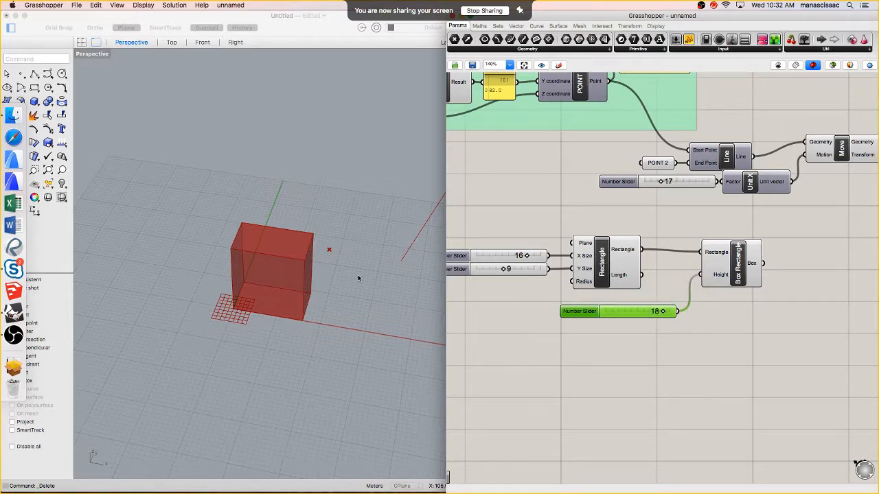
right_drag(282, 286, 269, 274)
scroll(302, 270, up, 3)
scroll(300, 270, down, 1)
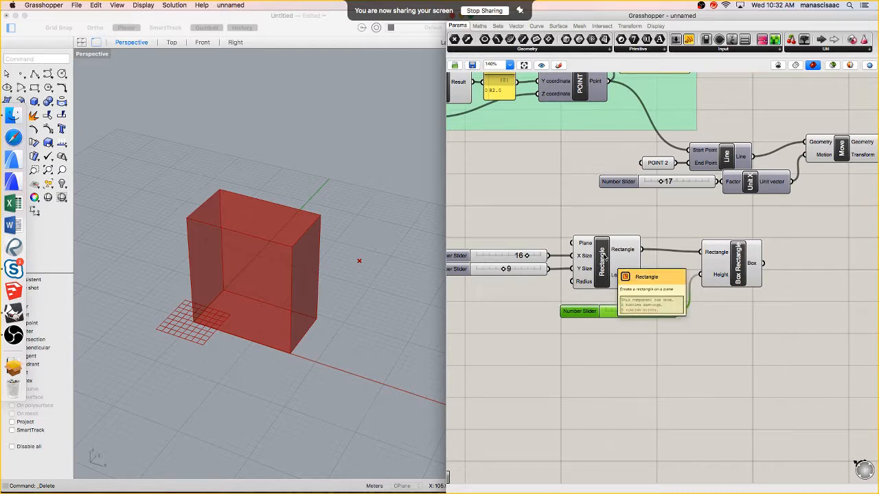
mouse_move(268, 298)
right_down()
mouse_move(246, 297)
mouse_move(268, 295)
right_up()
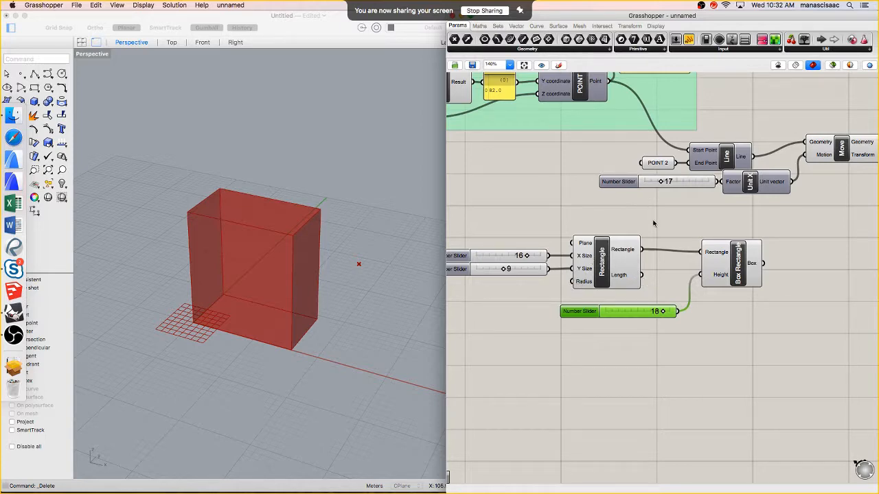
Add a panel showing the rectangle's Length output and set the X Size slider to 12
drag(690, 40, 721, 387)
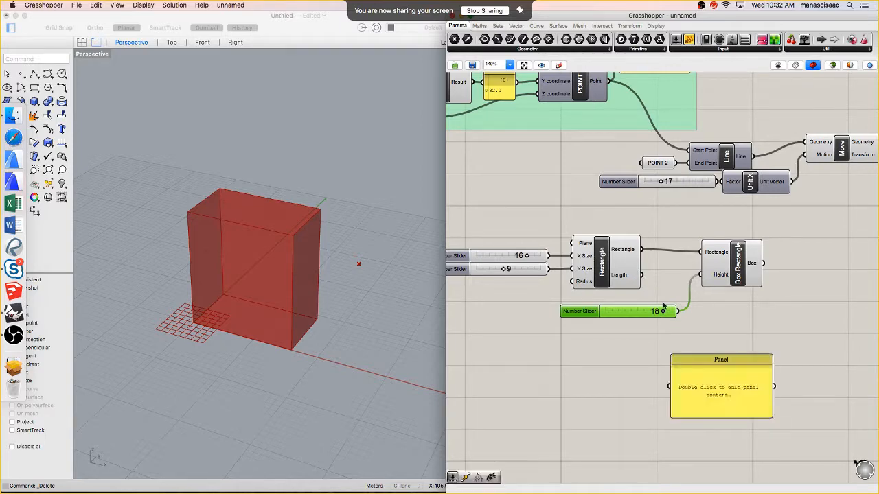
drag(642, 275, 668, 388)
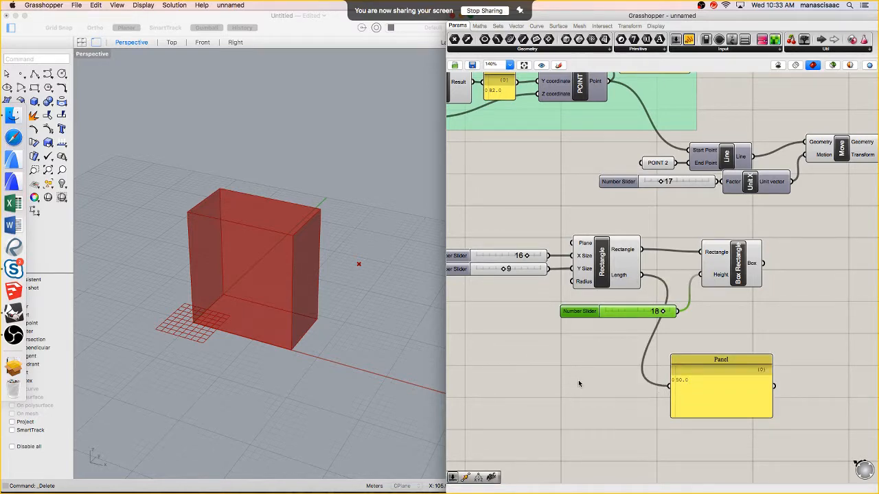
drag(527, 256, 517, 256)
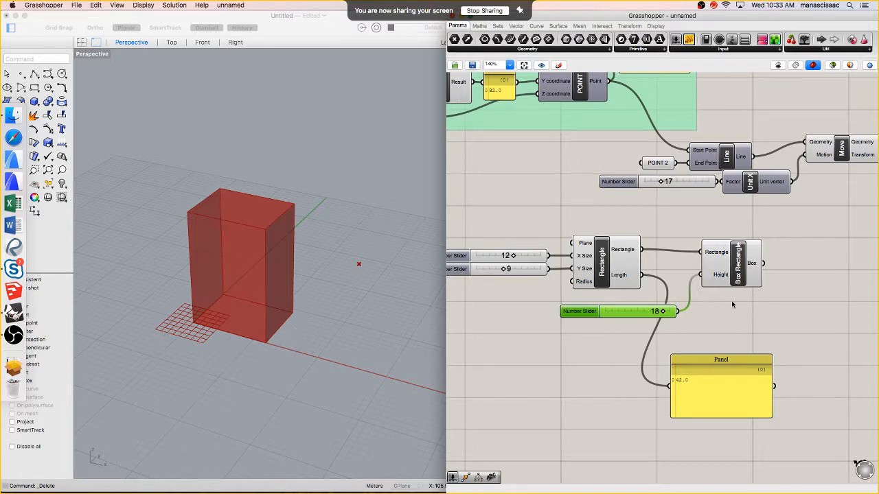
Replace the existing Area component with a new one below Box Rectangle and connect the rectangle output to its Geometry input
click(726, 364)
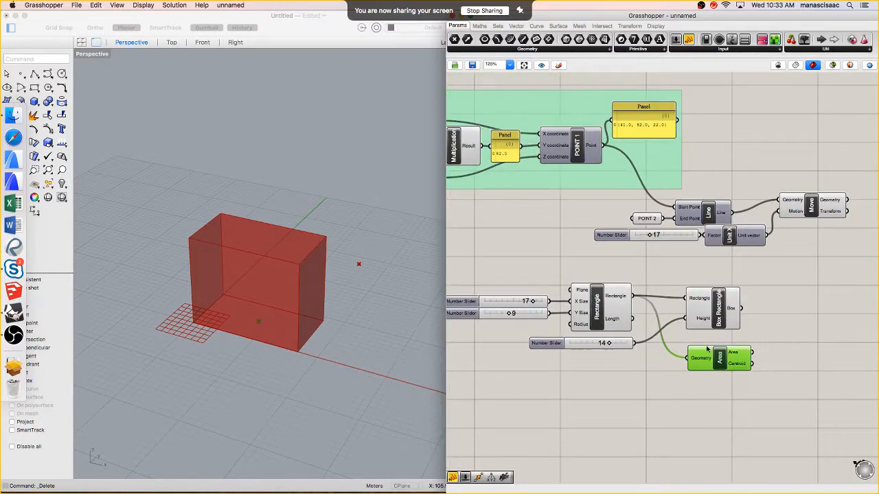
key(Delete)
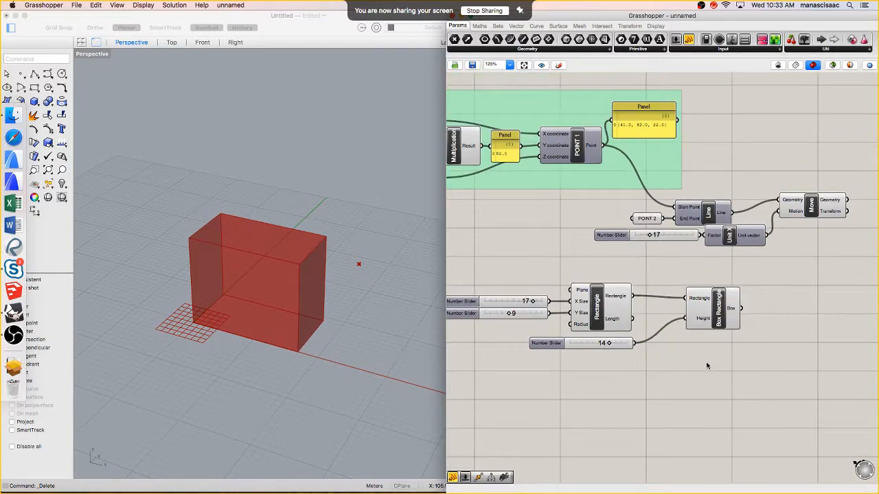
double_click(707, 365)
text(area)
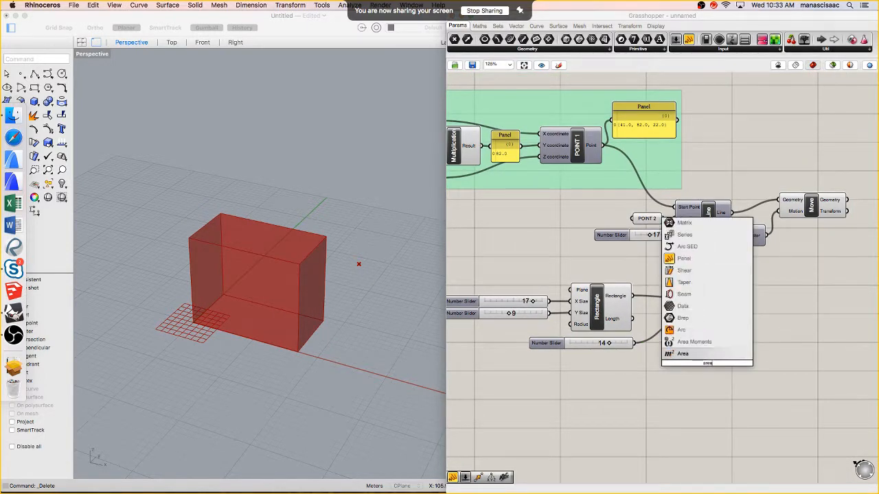
click(689, 355)
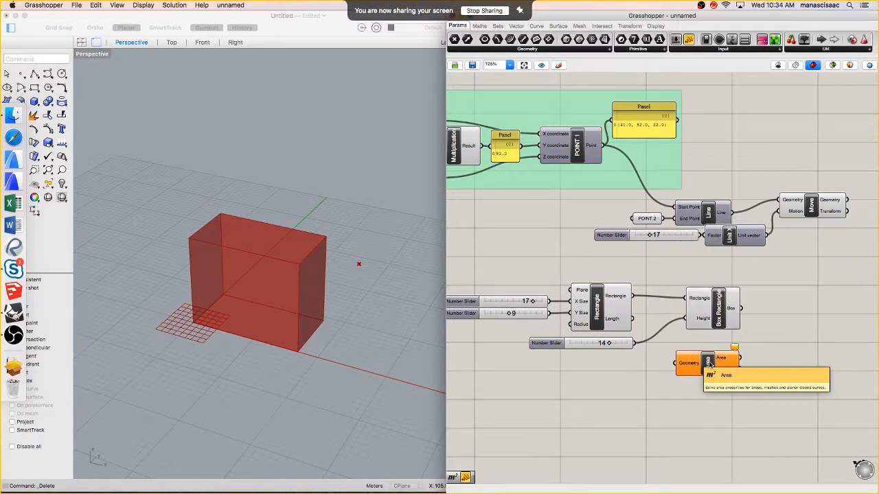
click(708, 364)
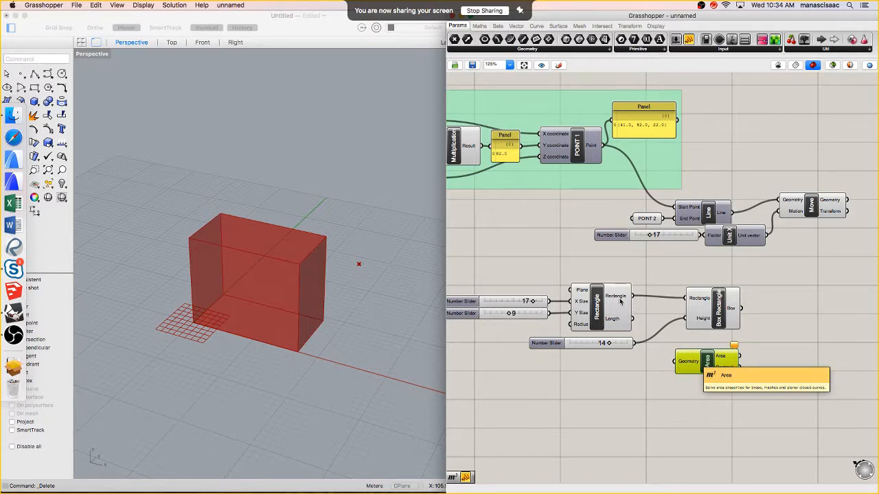
right_drag(317, 324, 323, 320)
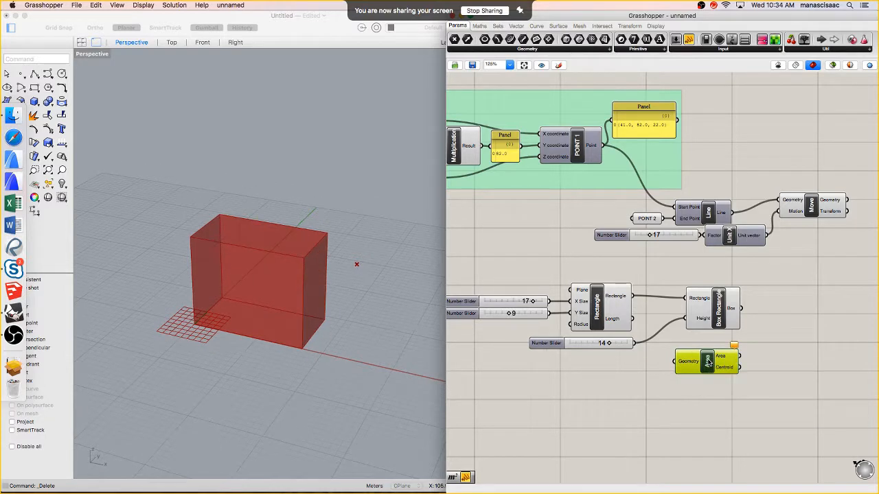
drag(708, 360, 712, 362)
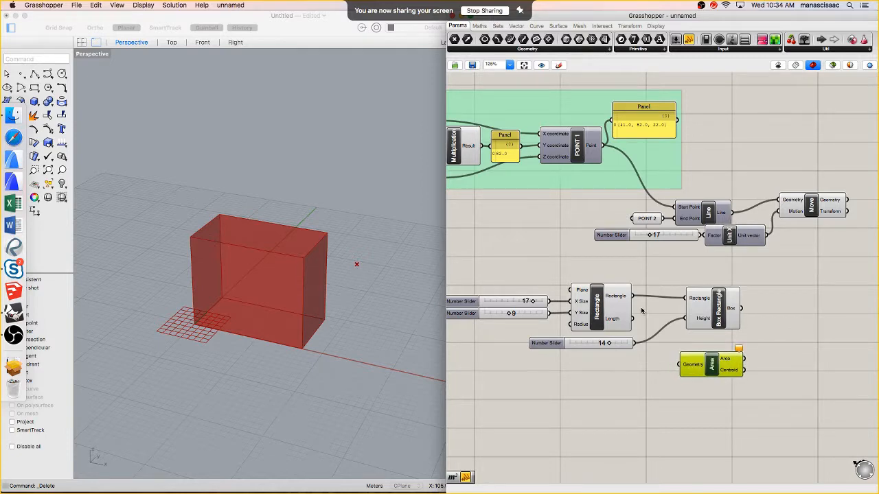
drag(633, 296, 681, 368)
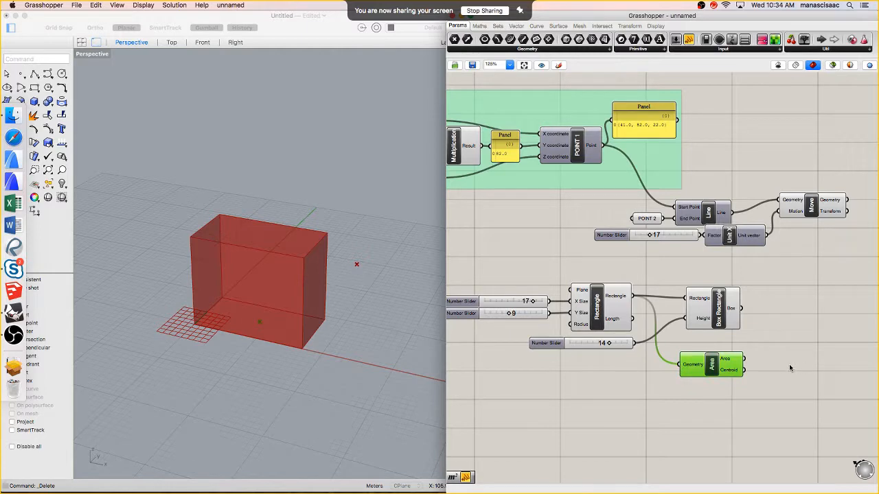
Add a panel to the right of the Area component and connect the Area output to it
scroll(789, 364, up, 5)
mouse_move(666, 355)
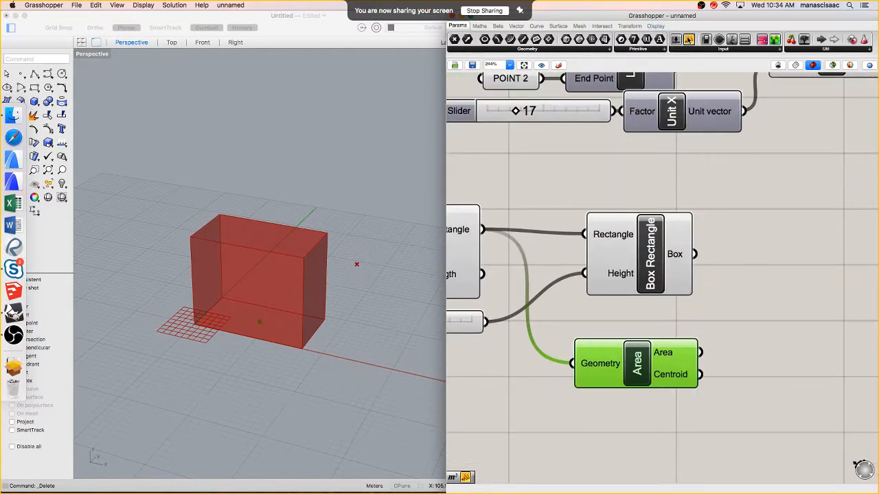
click(787, 333)
drag(734, 340, 760, 355)
drag(700, 352, 721, 349)
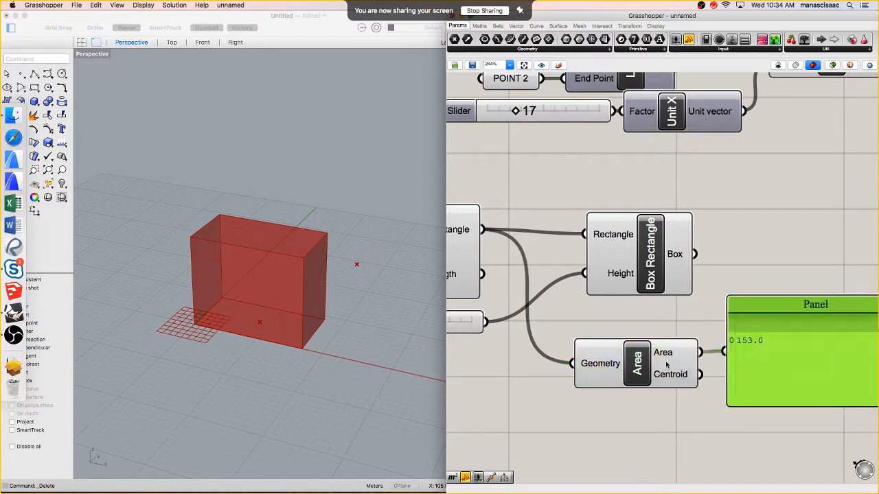
right_drag(686, 360, 566, 362)
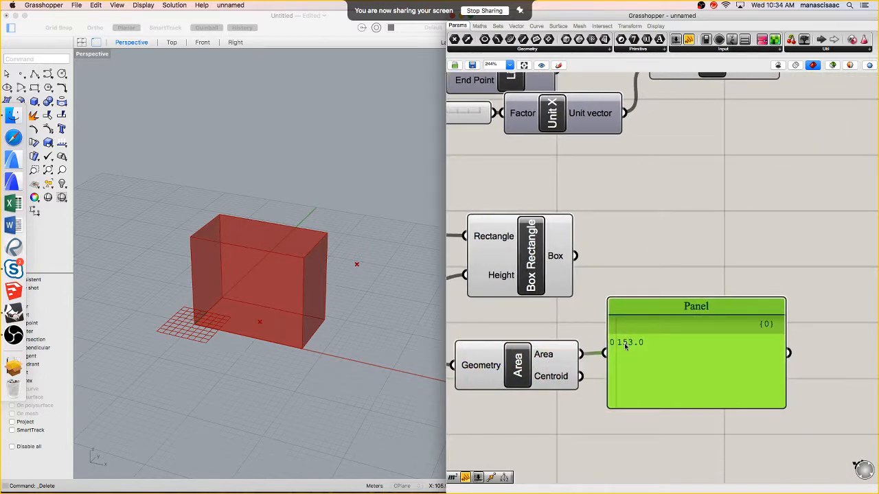
drag(660, 339, 659, 321)
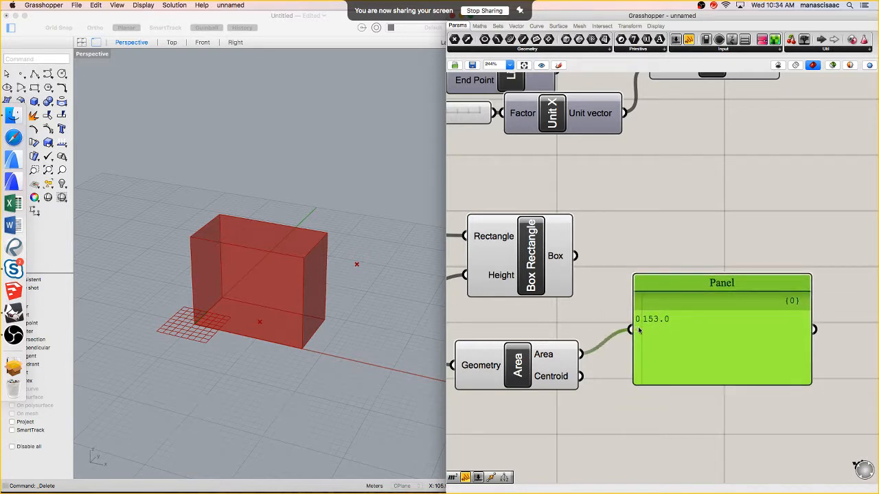
Set the rectangle's X Size slider to 13
scroll(638, 331, down, 2)
right_drag(639, 330, 776, 320)
scroll(727, 328, down, 2)
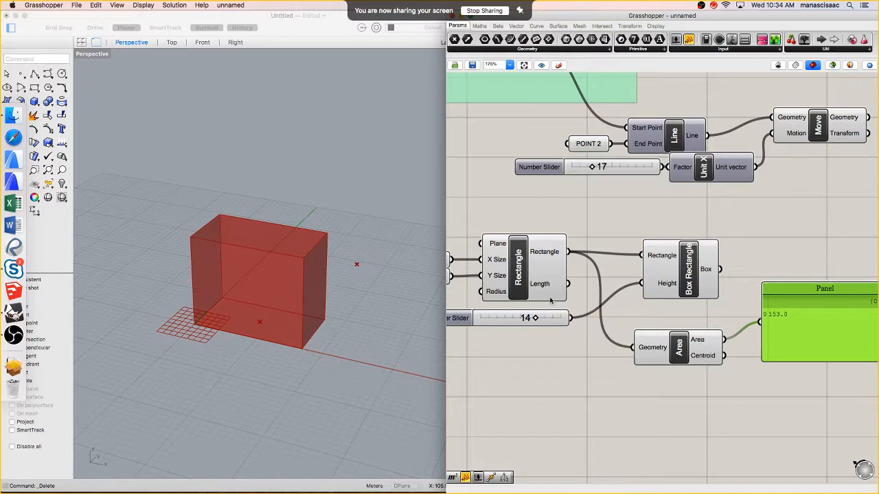
scroll(551, 300, down, 1)
right_drag(551, 300, 642, 297)
scroll(540, 281, down, 1)
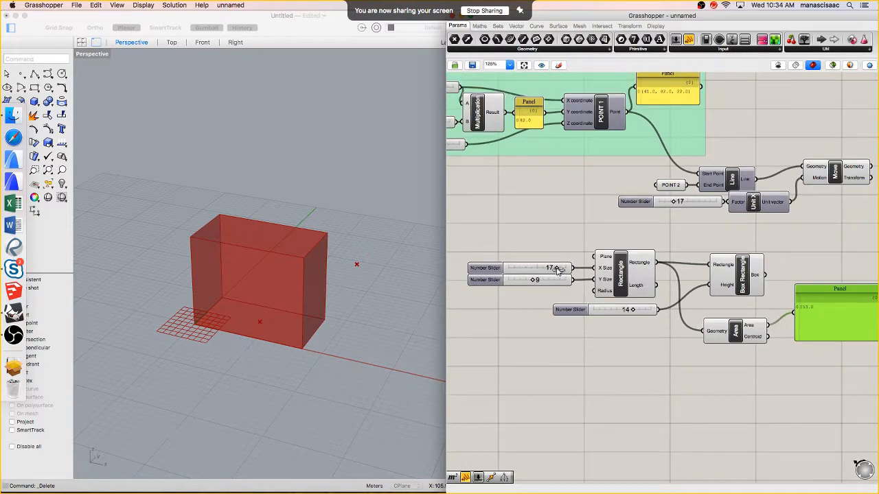
mouse_move(557, 268)
mouse_down()
mouse_move(532, 270)
mouse_move(544, 270)
mouse_up()
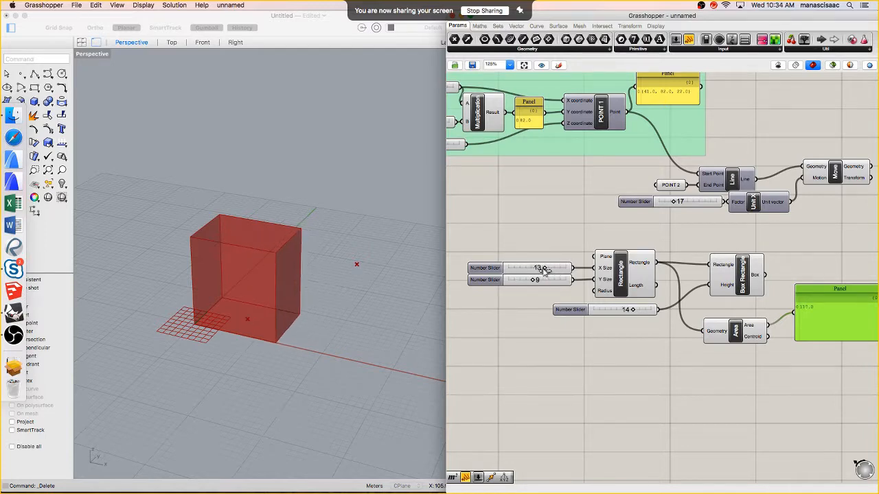
Rename the area panel to "area m2" and shrink it to a compact size beside the Area component
right_click(847, 291)
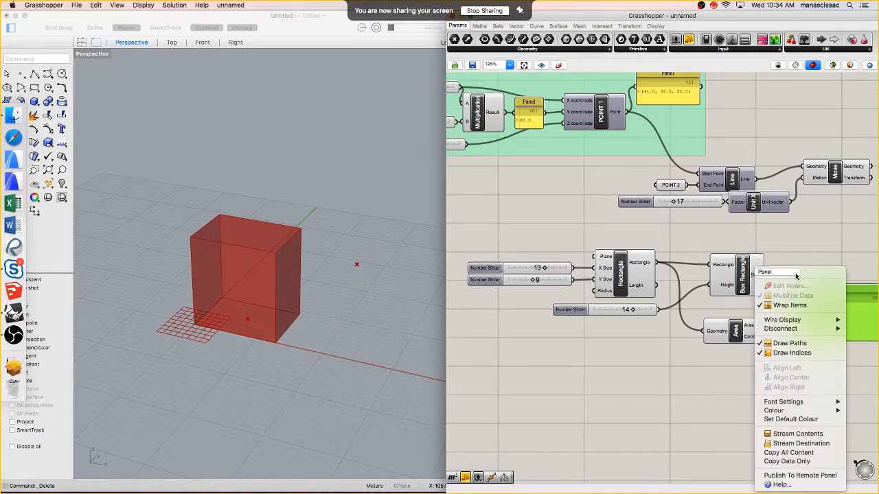
drag(789, 273, 744, 272)
text(area m2)
key(Return)
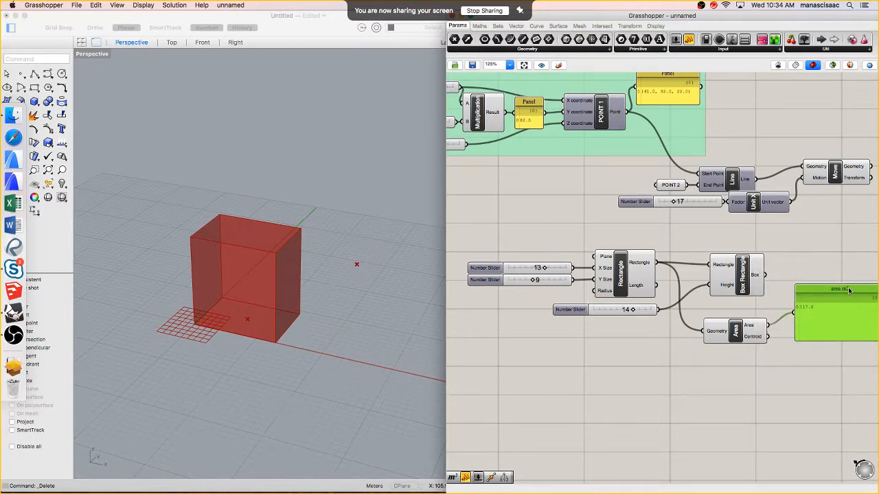
drag(849, 290, 818, 301)
scroll(802, 310, up, 2)
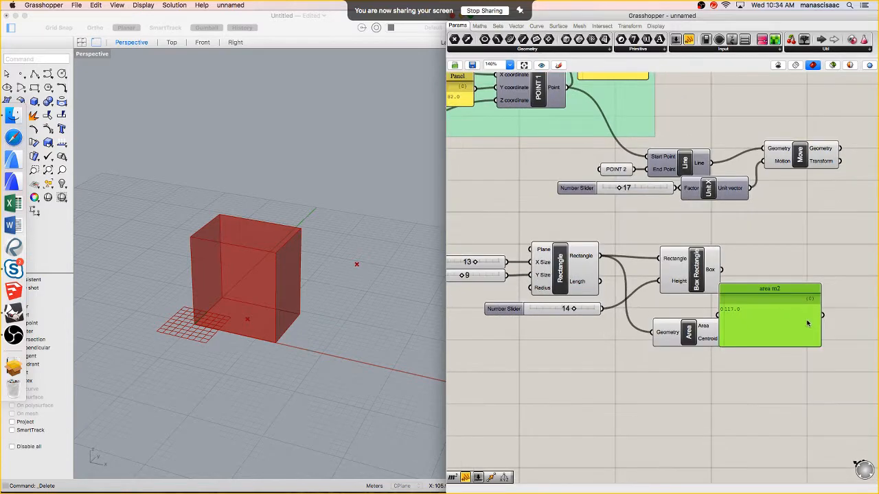
drag(822, 349, 804, 322)
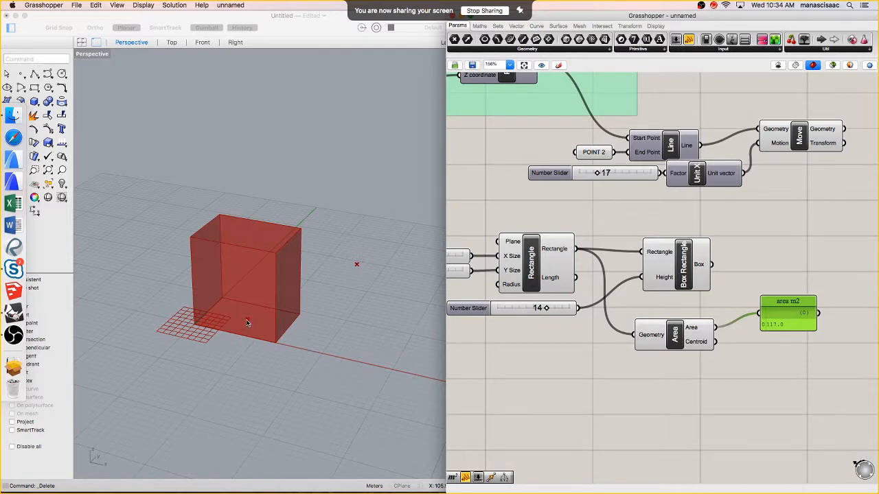
Select the Area component and examine its centroid point on the base of the box in the Perspective viewport
click(676, 332)
scroll(302, 322, up, 5)
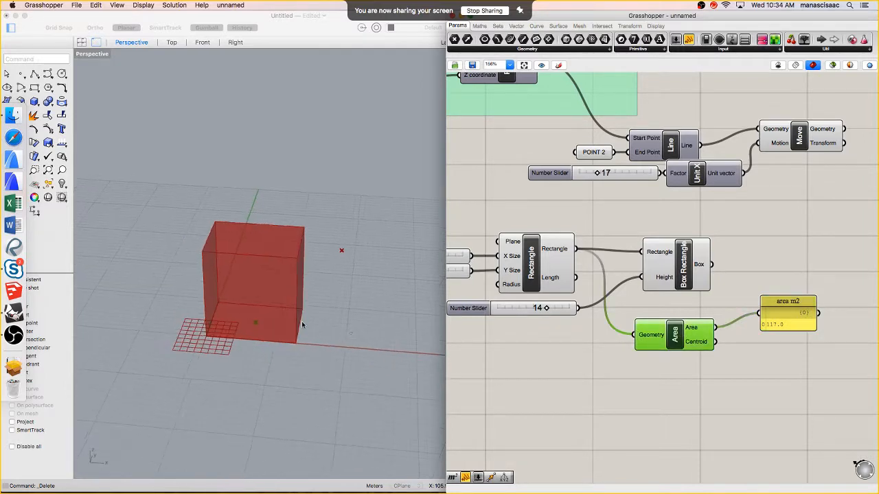
scroll(258, 319, up, 2)
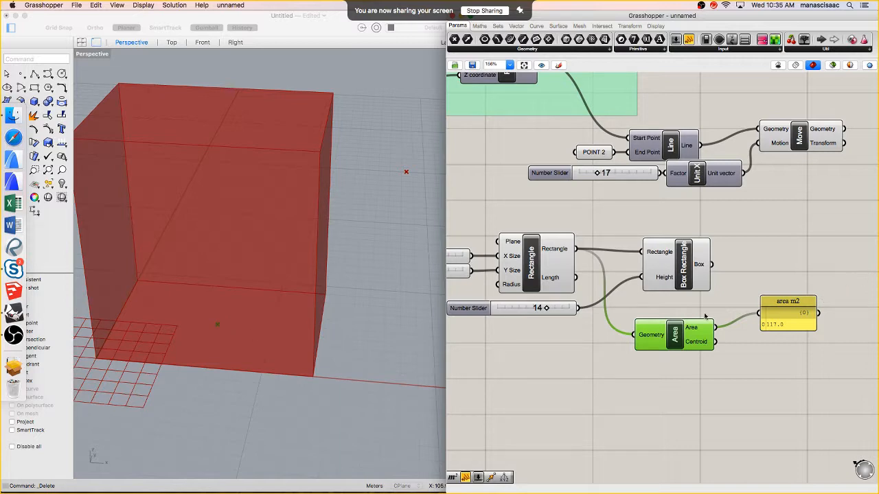
scroll(721, 309, down, 2)
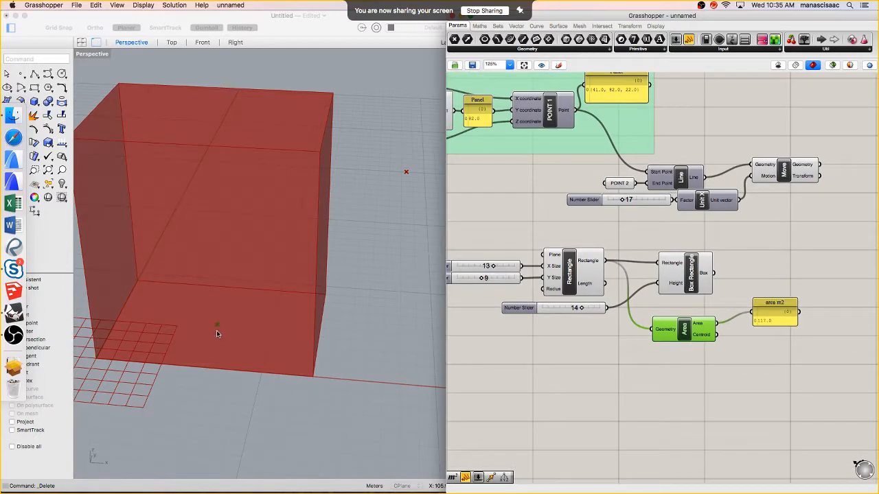
scroll(217, 330, down, 5)
right_drag(216, 327, 228, 332)
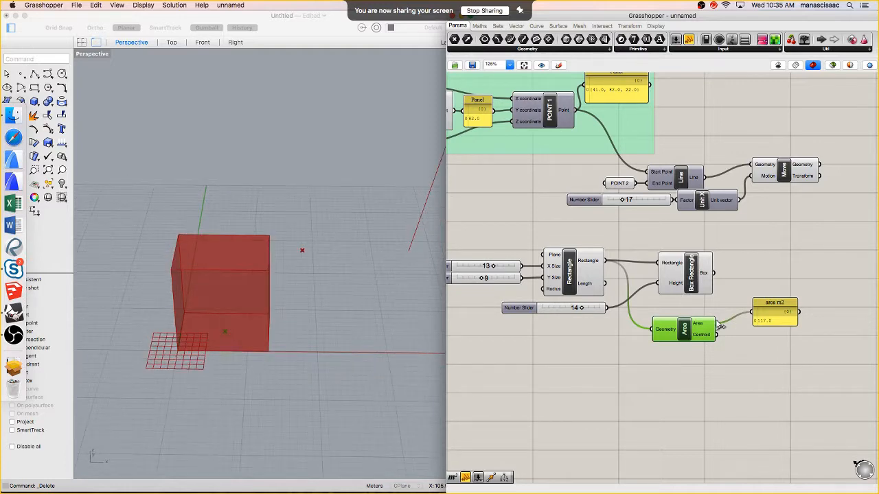
Connect the Area component's Centroid output to the POINT 2 parameter that feeds the line's end point
drag(717, 334, 650, 184)
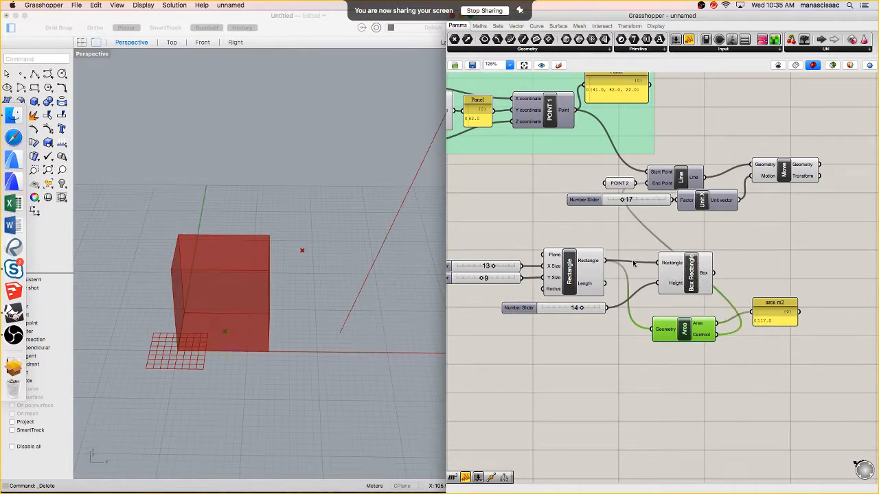
click(752, 269)
scroll(311, 268, down, 3)
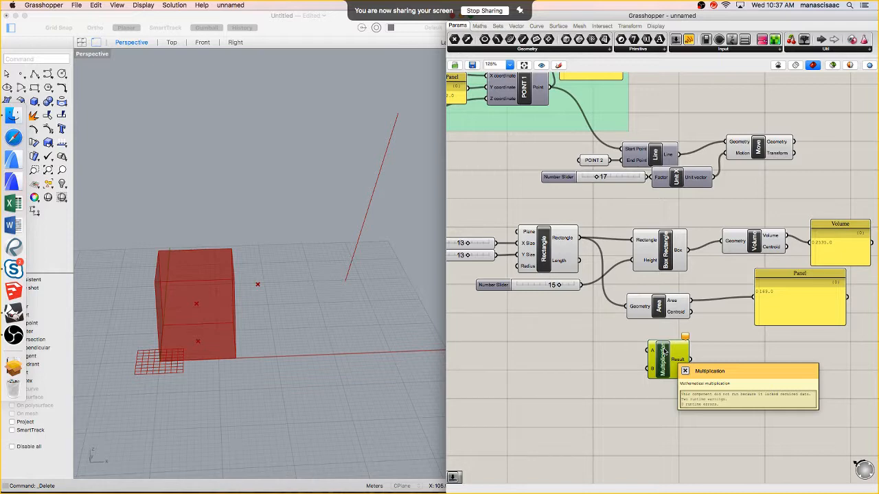
Connect the rectangle's Length output to input A of the Multiplication component and the box height slider to input B
right_drag(272, 354, 249, 345)
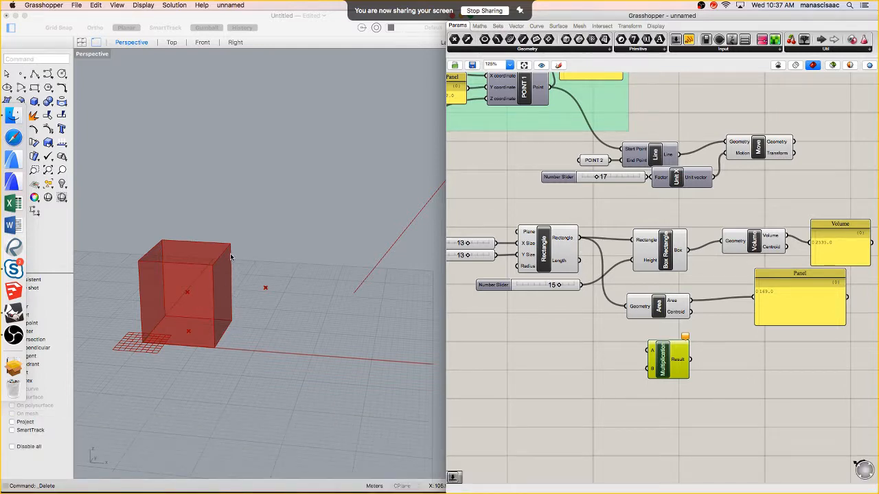
drag(577, 260, 650, 351)
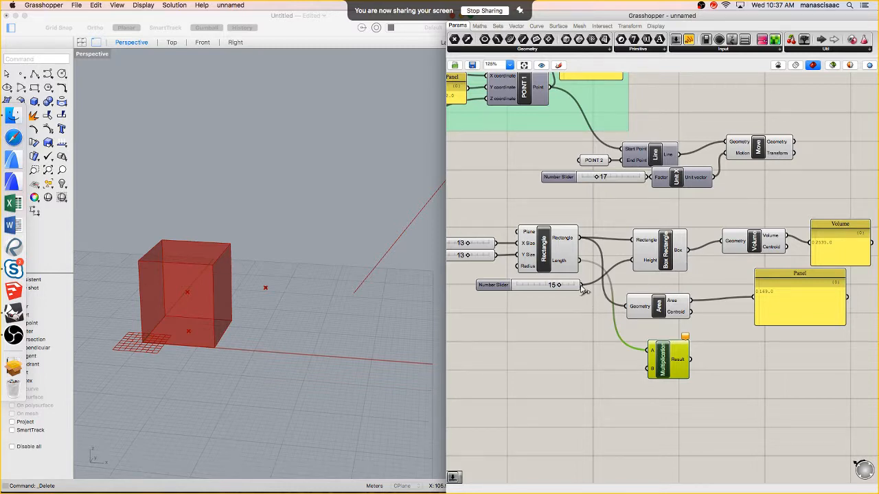
drag(581, 285, 738, 383)
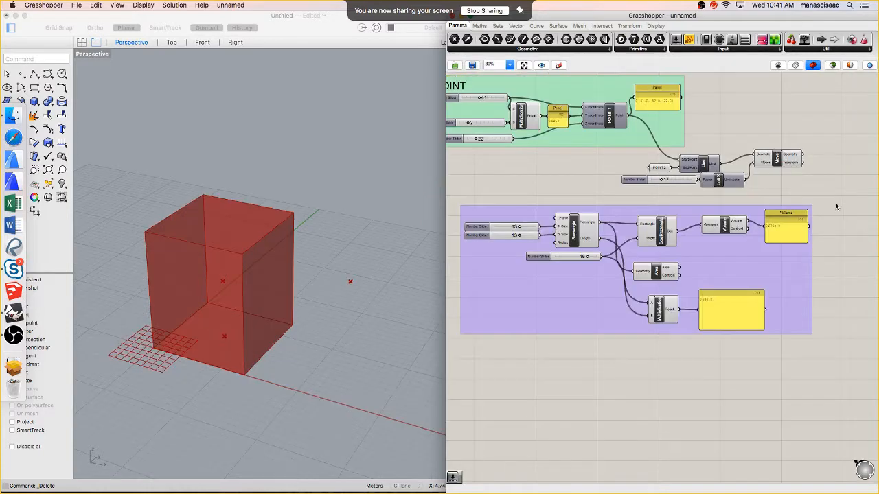
Move the Multiplication component up beneath Area and turn off the preview of all components in the purple group
drag(669, 310, 673, 297)
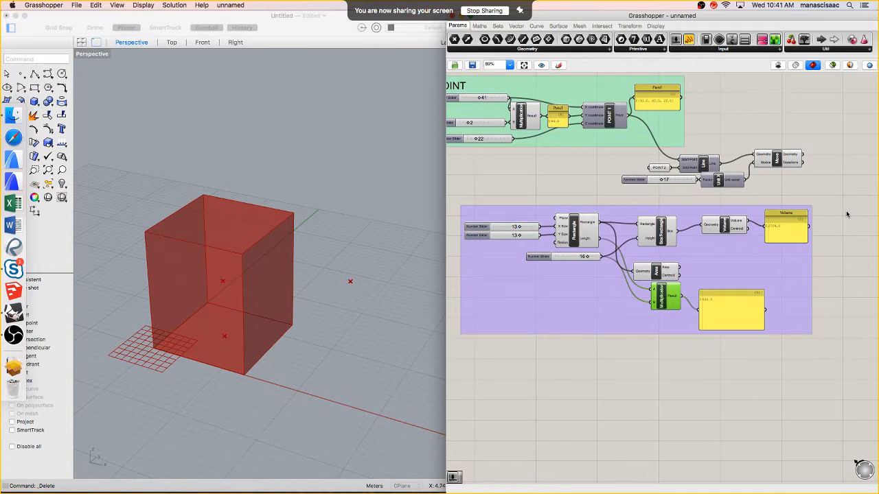
drag(847, 210, 487, 341)
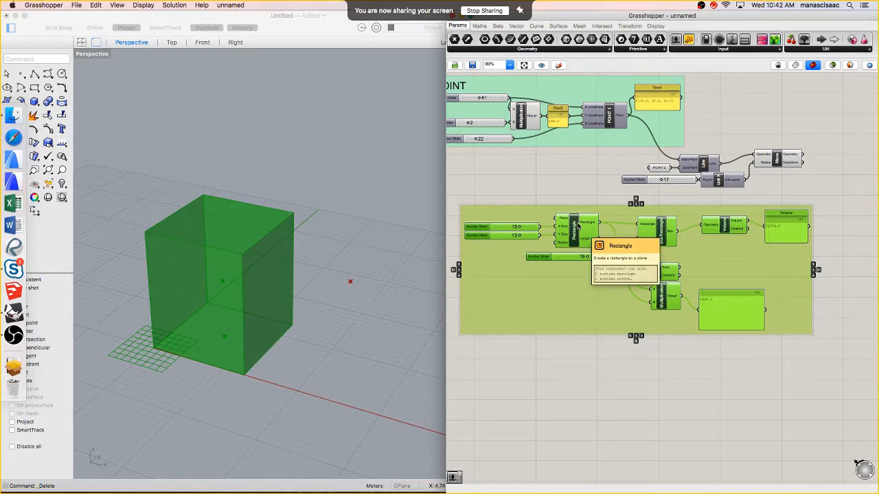
key(space)
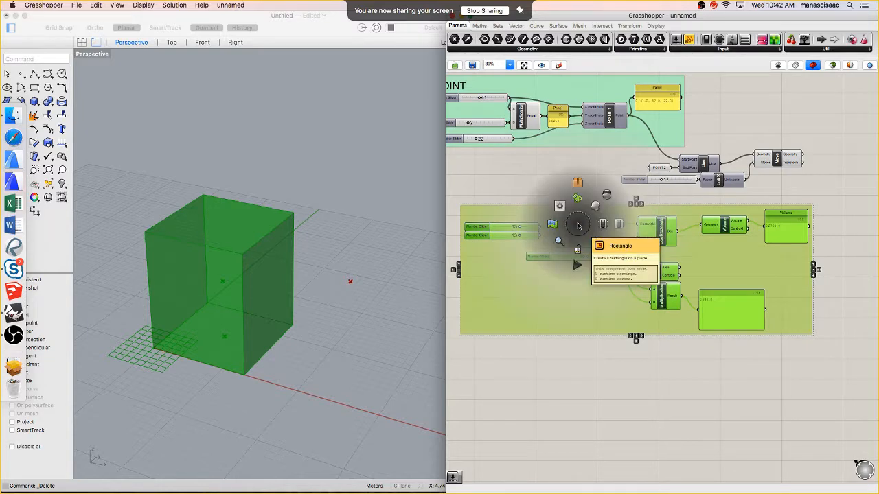
click(607, 199)
click(582, 189)
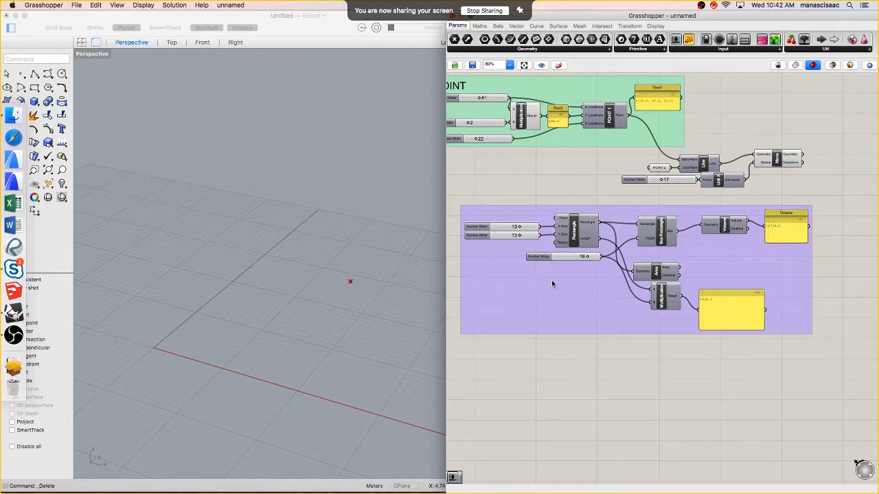
Group the POINT 2, Line, Unit X and Move components together with their number slider
scroll(551, 280, down, 2)
right_drag(585, 349, 651, 311)
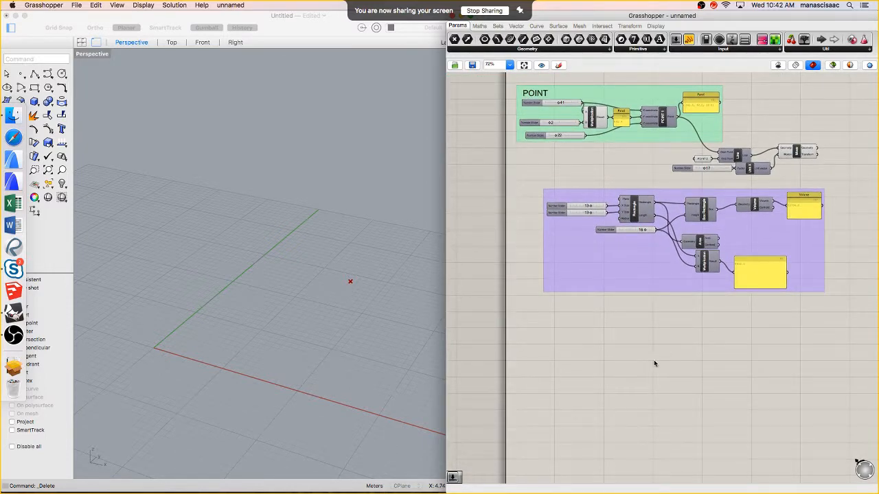
right_drag(653, 360, 620, 319)
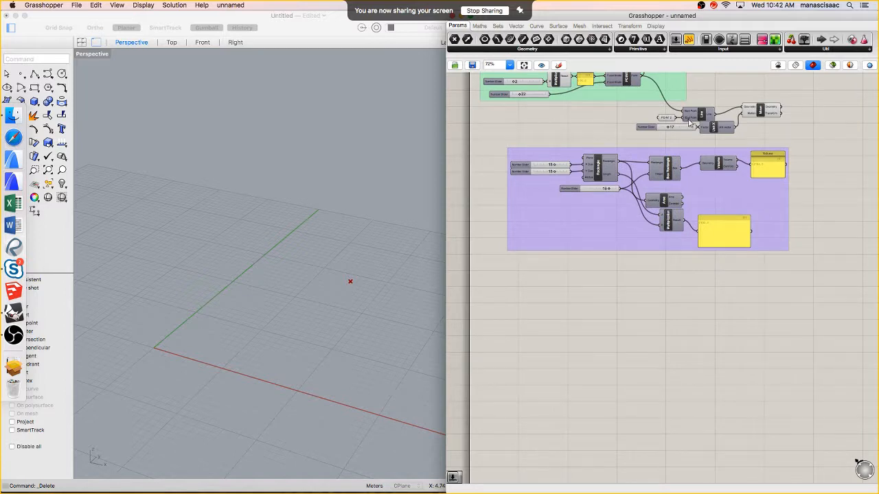
drag(807, 101, 642, 132)
key(ctrl+g)
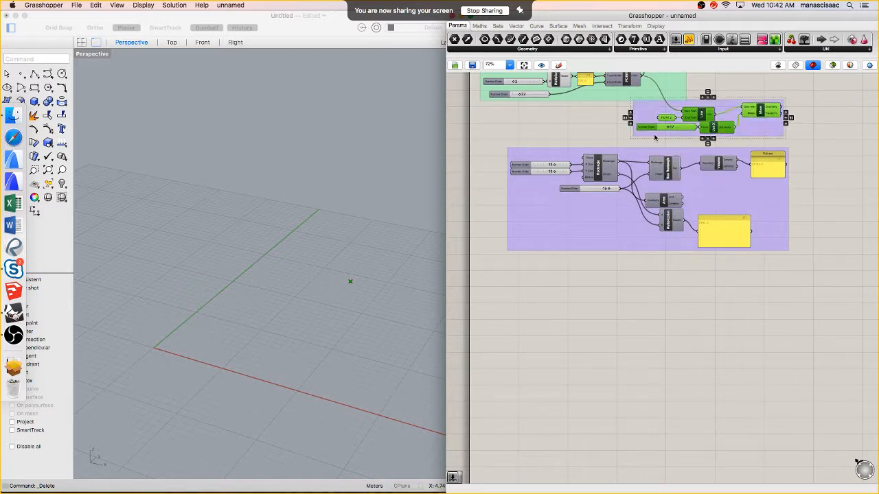
Add a Cylinder component on the empty canvas below the purple group, leaving room for inputs beside it
scroll(573, 304, up, 2)
double_click(574, 304)
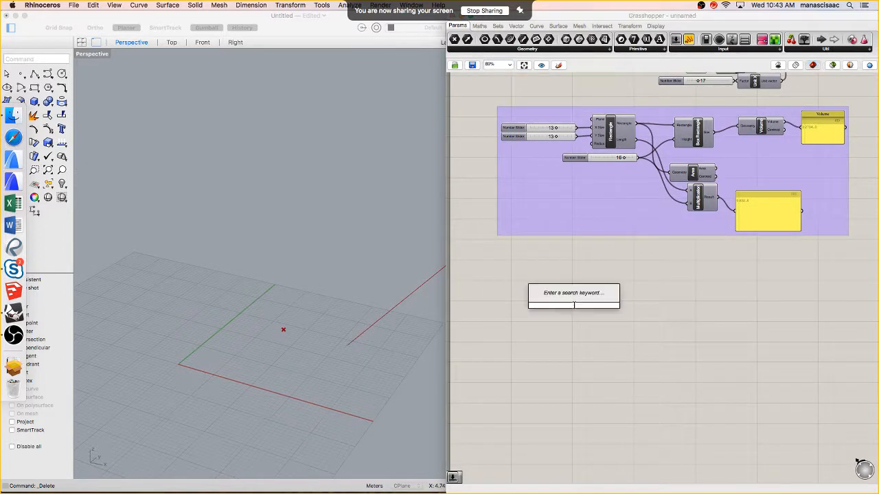
text(cylin)
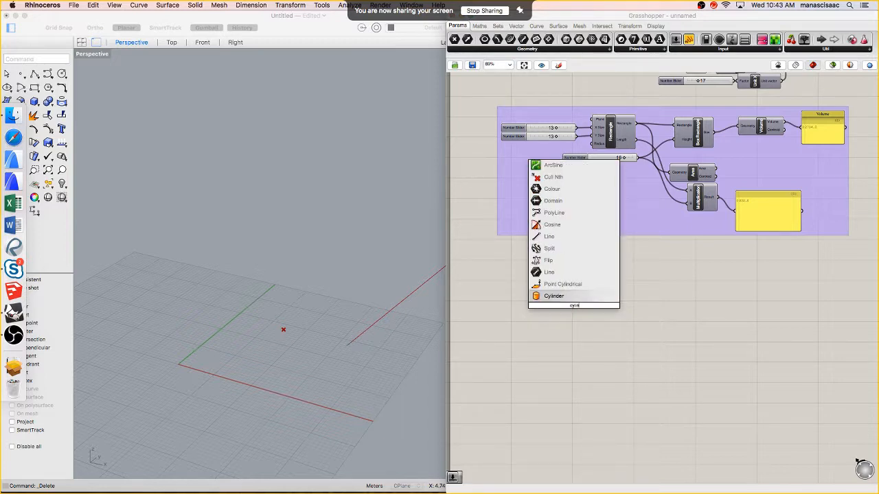
click(578, 302)
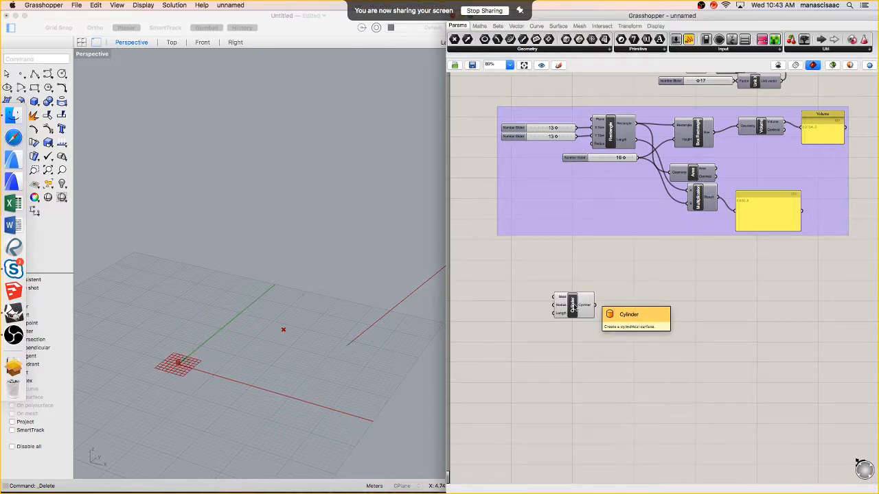
scroll(181, 366, up, 6)
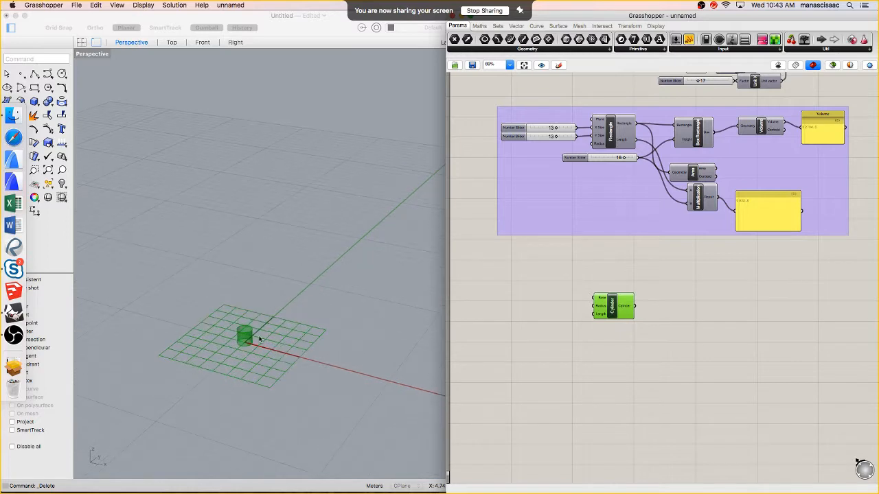
scroll(291, 322, up, 2)
scroll(595, 309, up, 5)
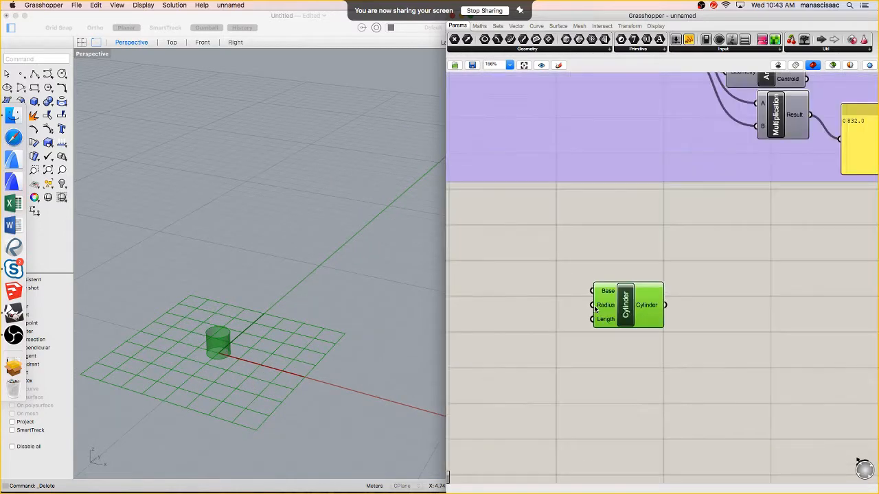
drag(639, 301, 726, 290)
scroll(621, 287, down, 1)
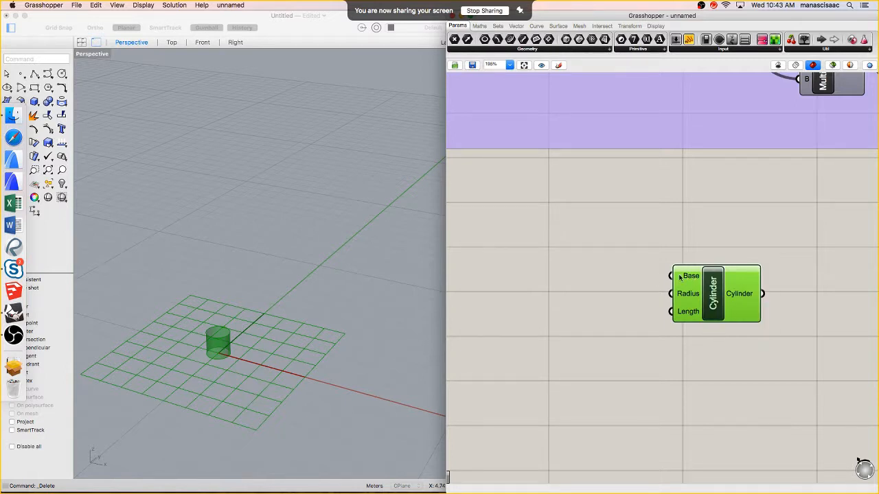
scroll(226, 353, down, 4)
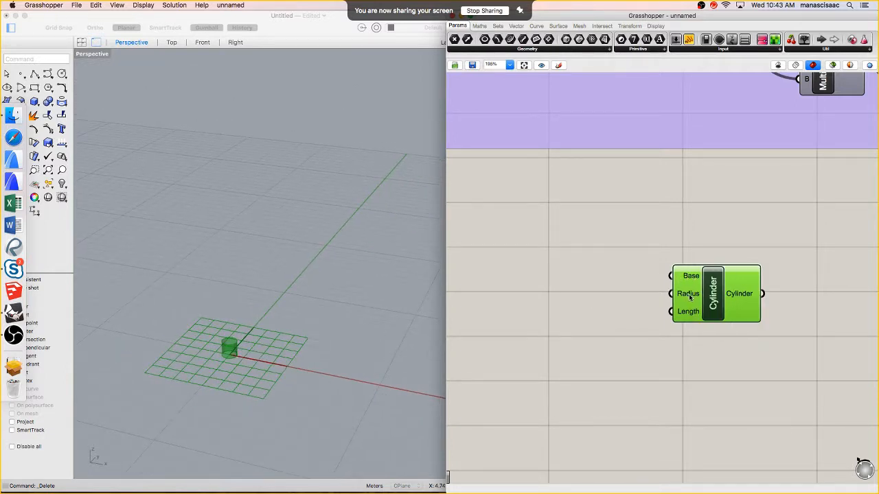
Add a number slider, connect it to the cylinder's Radius input and set it to 3
double_click(550, 300)
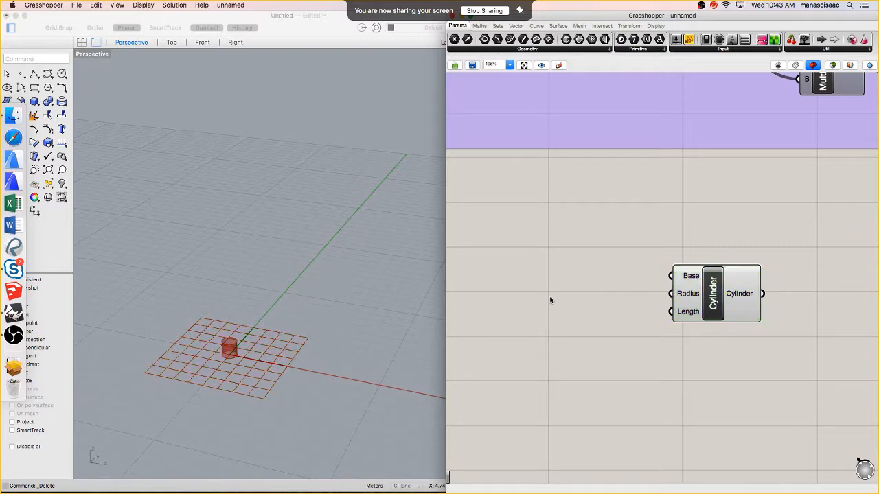
text(slider)
key(Return)
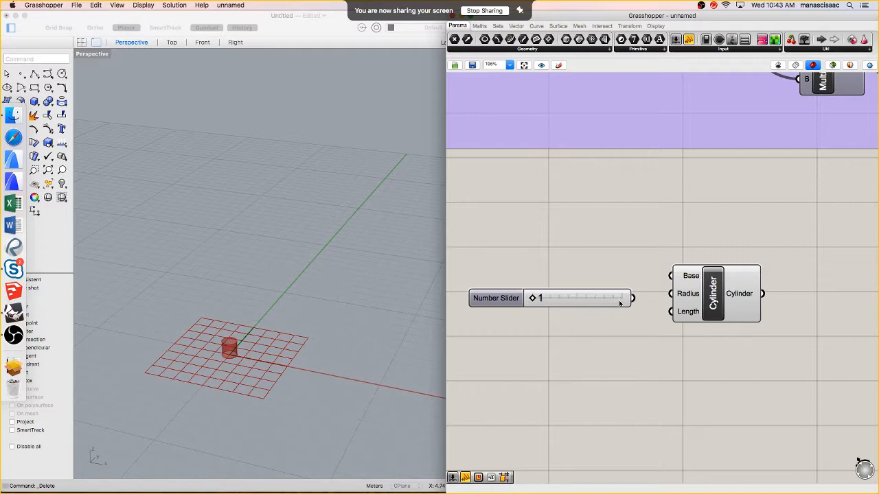
drag(633, 298, 672, 294)
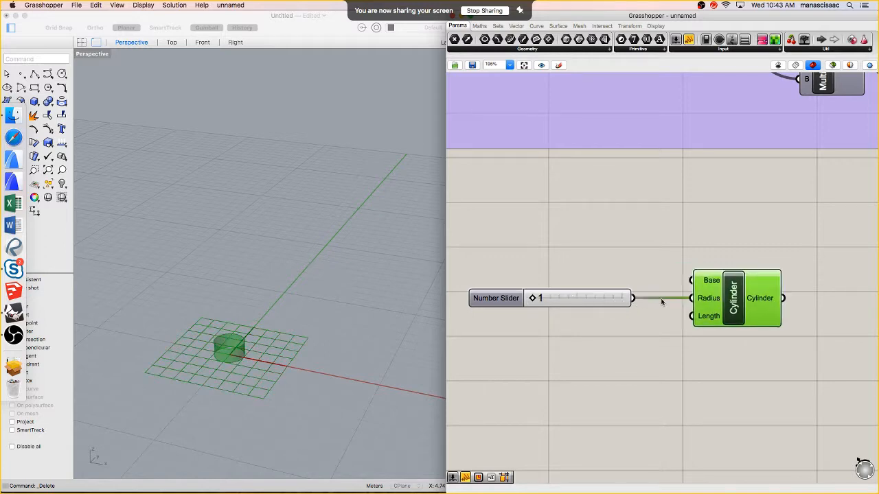
mouse_move(532, 298)
mouse_down()
mouse_move(569, 298)
mouse_move(542, 298)
mouse_move(524, 318)
mouse_move(523, 289)
mouse_up()
click(526, 303)
Add a 1 to 100 number slider for the cylinder's Length, set it to 14, and set the radius slider to 2
click(517, 325)
double_click(517, 325)
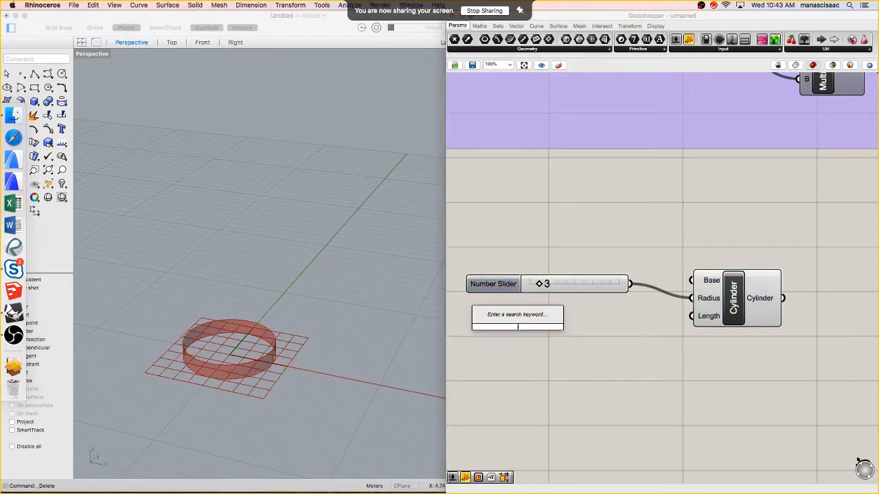
text(1..100)
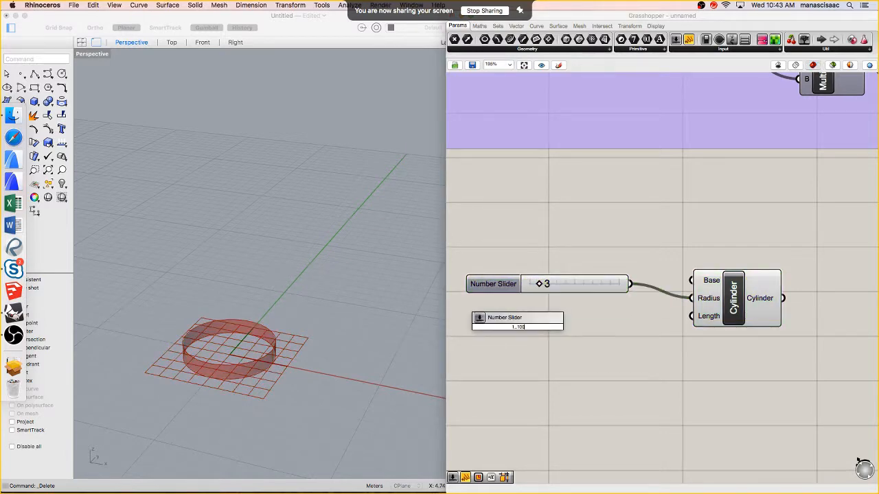
key(Return)
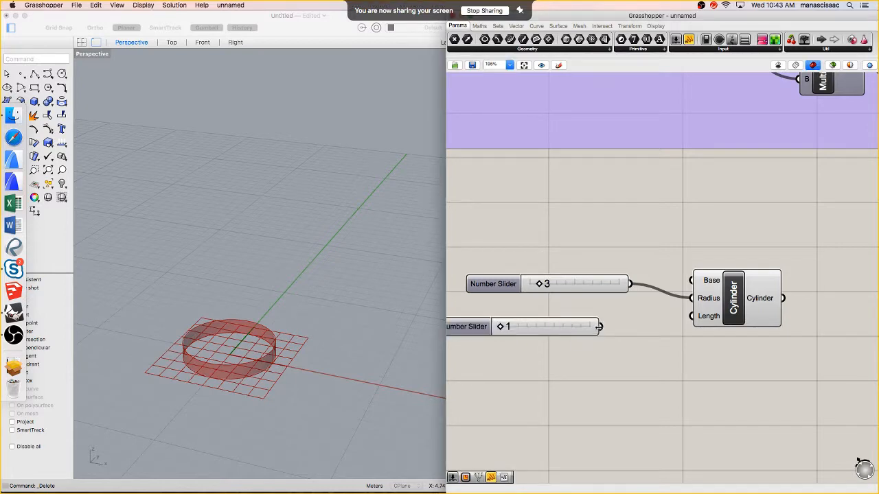
drag(600, 326, 692, 316)
mouse_move(506, 327)
mouse_down()
mouse_move(525, 327)
mouse_move(517, 327)
mouse_up()
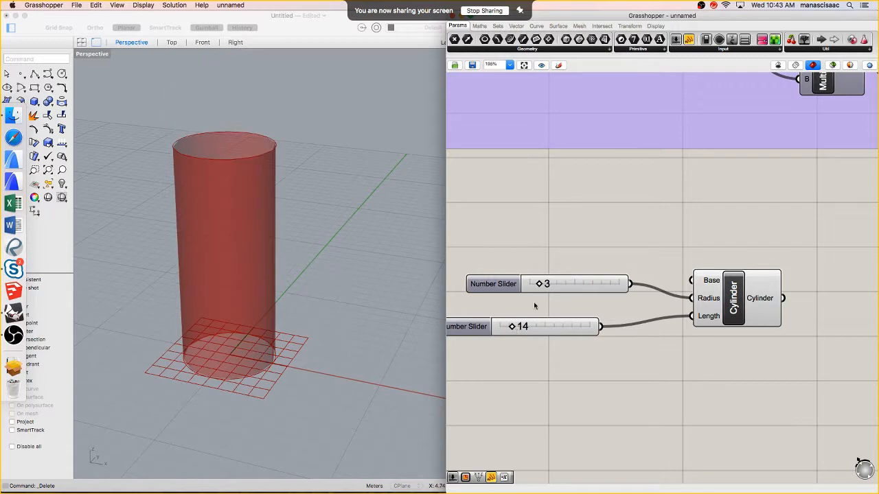
mouse_move(539, 284)
mouse_down()
mouse_move(555, 284)
mouse_move(535, 284)
mouse_up()
scroll(537, 285, down, 2)
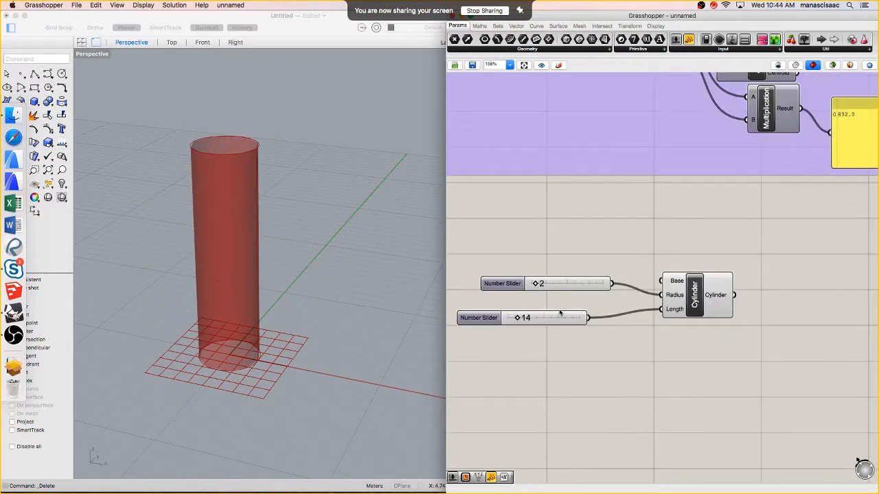
Move the two number sliders and the Cylinder component close together, then set the radius slider to 1 and the length slider to 9
drag(560, 313, 599, 297)
click(593, 287)
drag(679, 297, 643, 297)
click(616, 273)
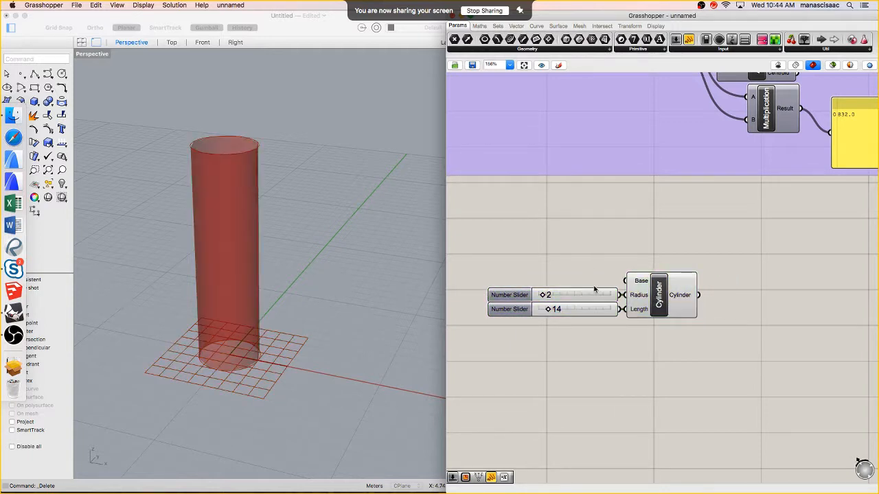
mouse_move(543, 295)
mouse_down()
mouse_move(579, 296)
mouse_move(540, 295)
mouse_move(577, 311)
mouse_move(545, 310)
mouse_up()
mouse_move(189, 255)
right_down()
mouse_move(172, 278)
mouse_move(217, 272)
mouse_move(244, 312)
mouse_move(268, 316)
mouse_move(293, 344)
mouse_move(256, 337)
mouse_move(181, 250)
right_up()
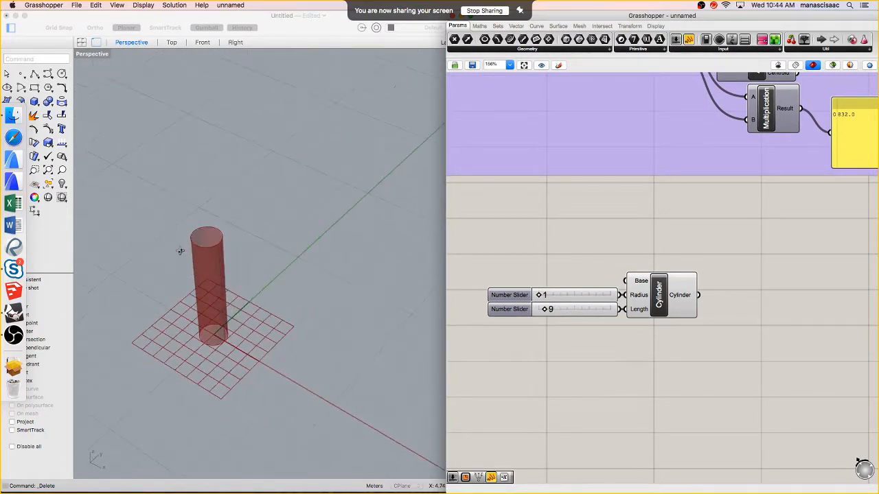
Add a Cap Holes component beside the Cylinder and connect the Cylinder output to its Brep input
double_click(786, 294)
text(cap)
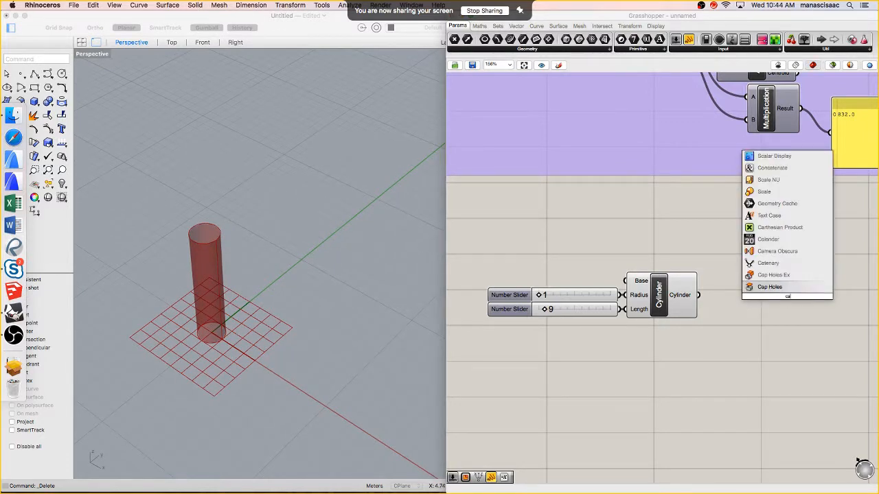
click(787, 288)
drag(790, 301, 766, 305)
right_drag(766, 304, 734, 308)
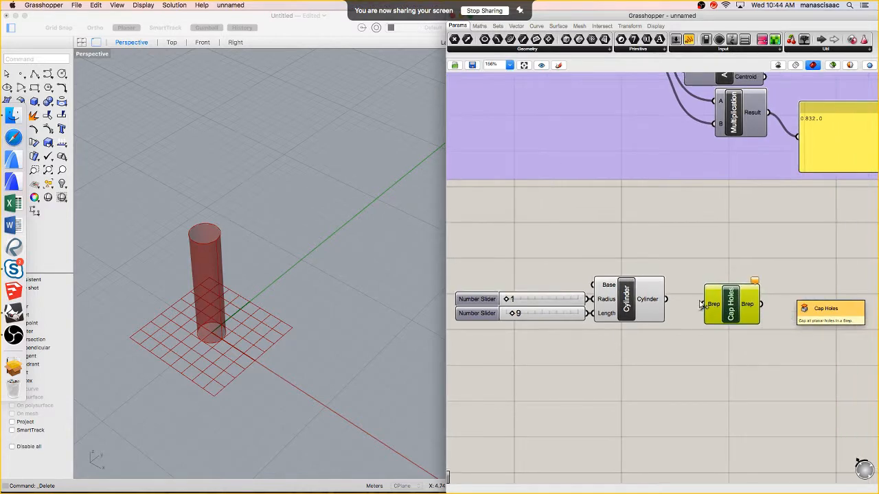
drag(670, 305, 703, 305)
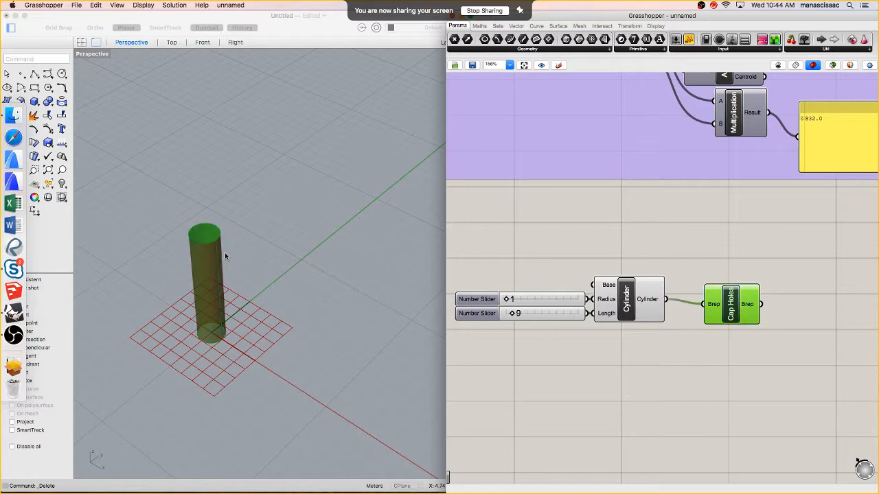
Turn off the preview of the Cylinder component so only the capped version is displayed
click(626, 291)
right_click(626, 293)
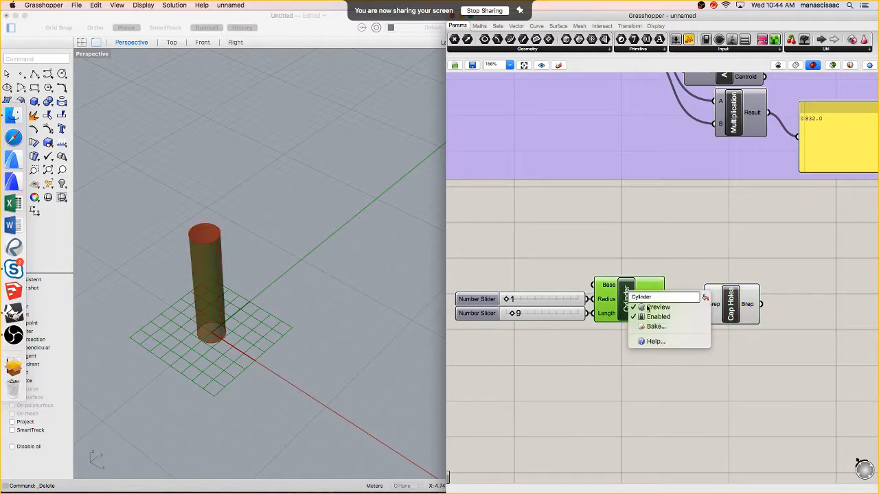
click(652, 307)
right_drag(281, 270, 310, 270)
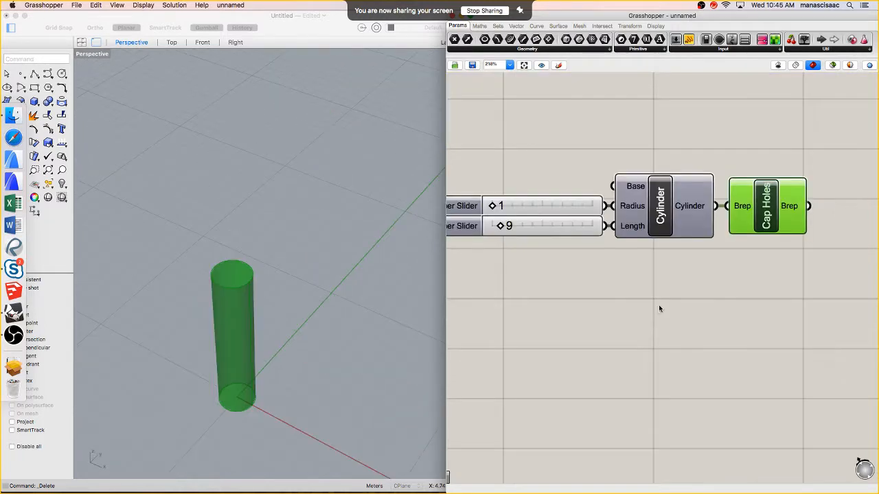
scroll(659, 308, down, 3)
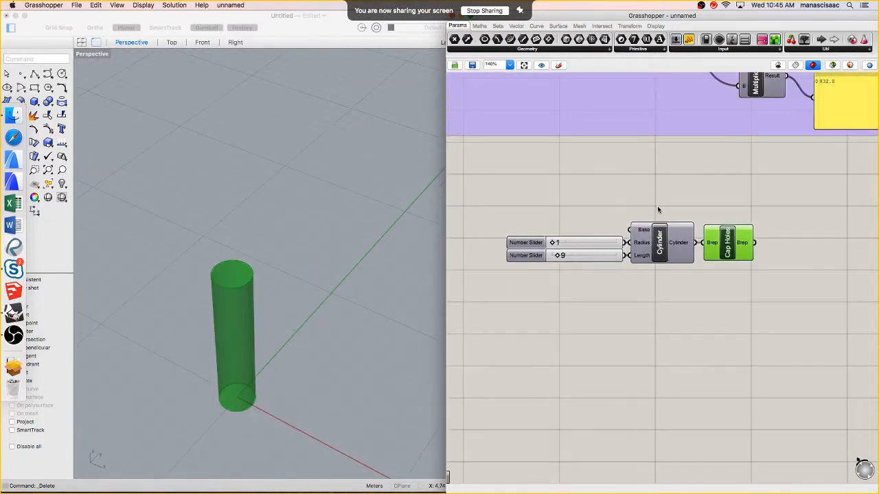
scroll(642, 232, up, 5)
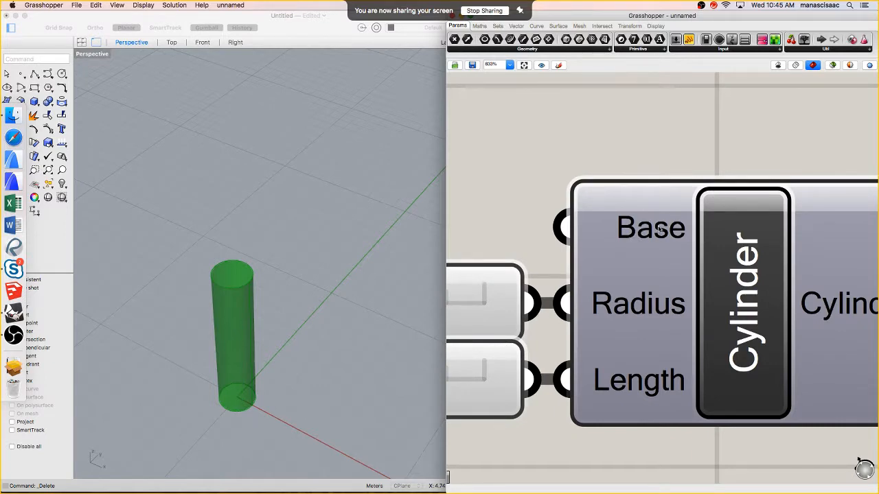
Turn on the preview of the POINT 1 component in the green POINT group
scroll(646, 230, down, 3)
scroll(647, 232, down, 5)
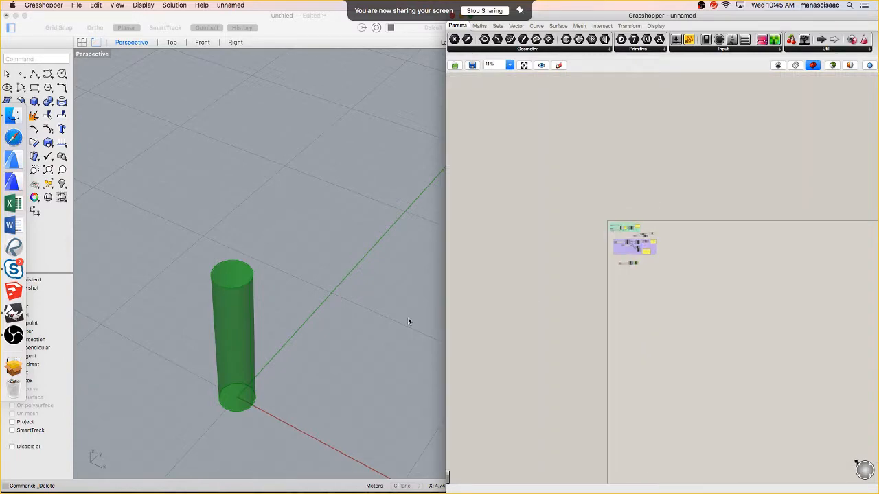
scroll(408, 317, down, 2)
scroll(408, 318, down, 3)
right_drag(407, 319, 239, 372)
scroll(629, 226, up, 5)
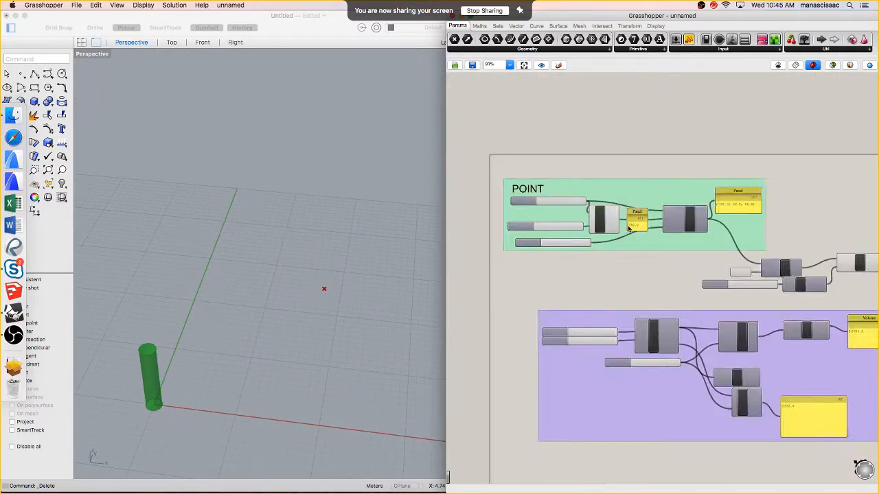
scroll(597, 243, down, 1)
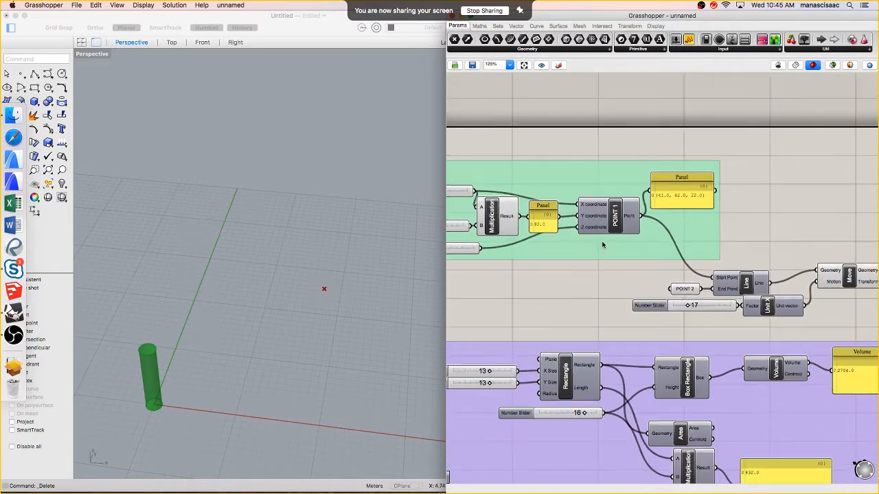
click(689, 289)
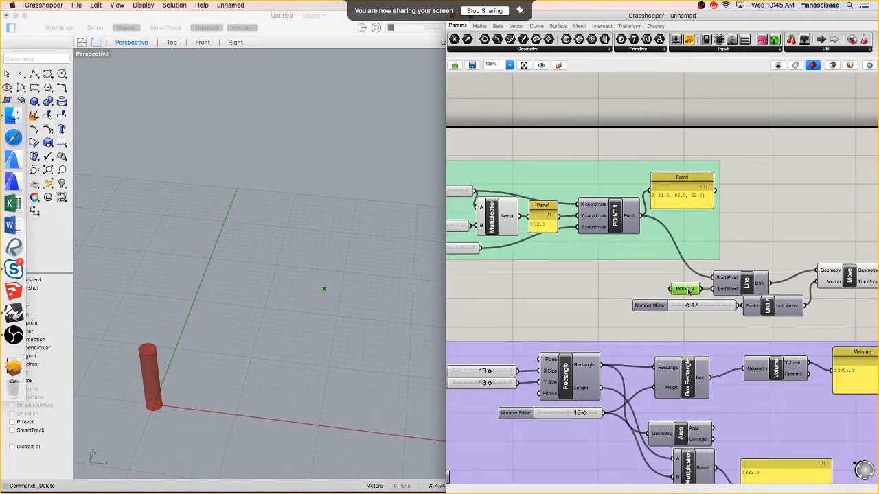
click(616, 218)
right_drag(616, 218, 647, 216)
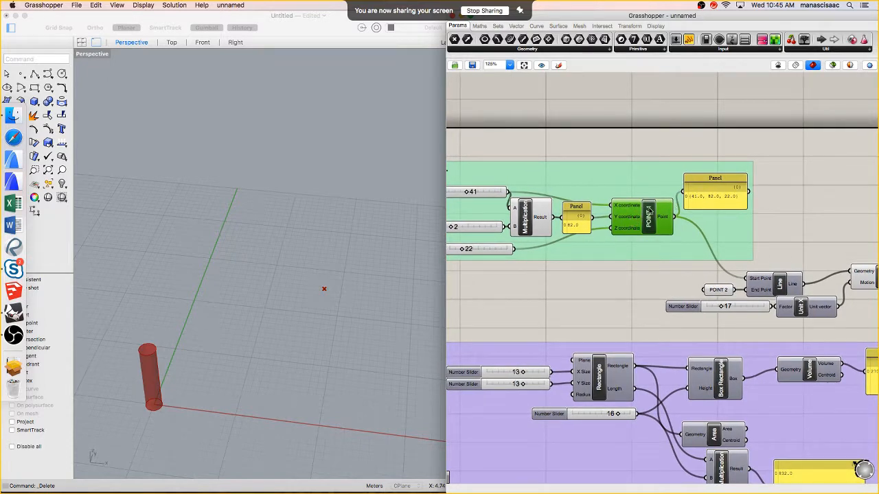
right_click(660, 218)
click(670, 225)
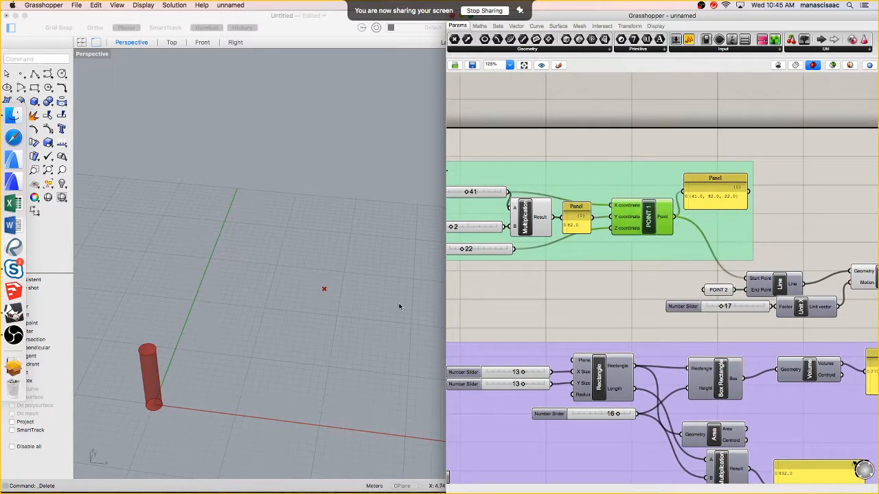
right_drag(337, 331, 357, 318)
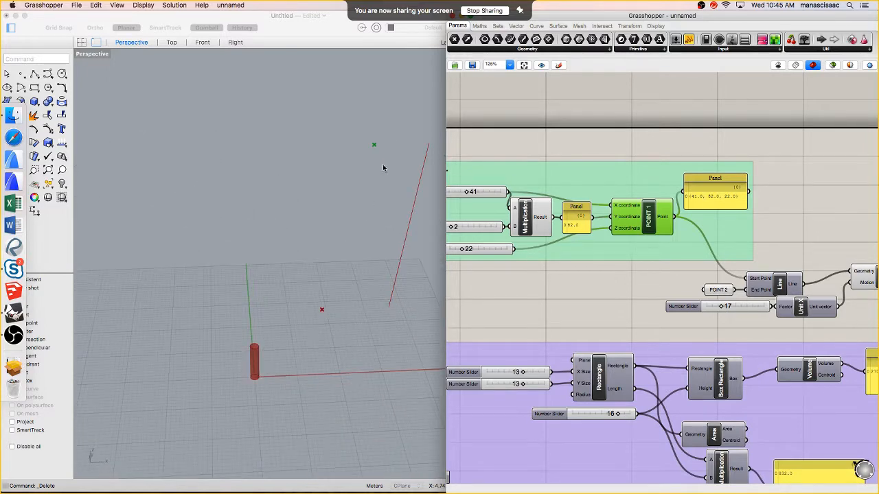
Set the POINT group's X slider to 10 and its Z slider to 9
shift+right_drag(384, 167, 332, 193)
right_drag(469, 210, 563, 209)
drag(550, 199, 529, 199)
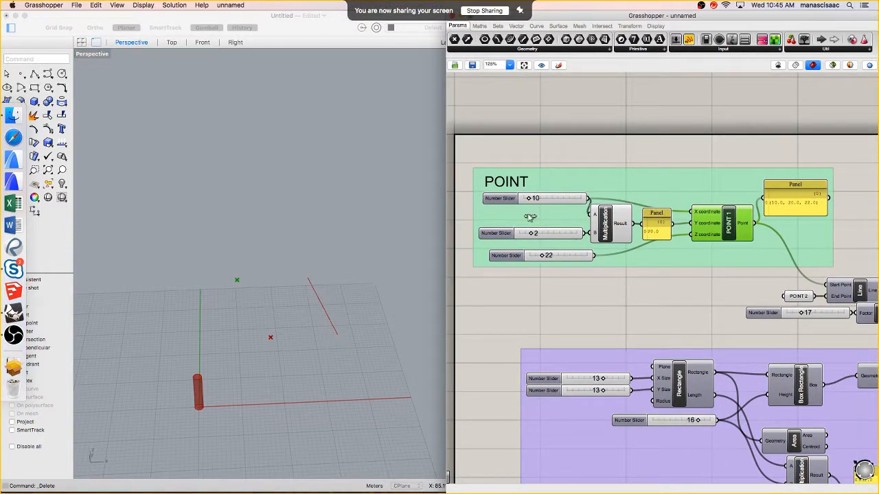
drag(543, 258, 535, 258)
right_drag(322, 348, 222, 301)
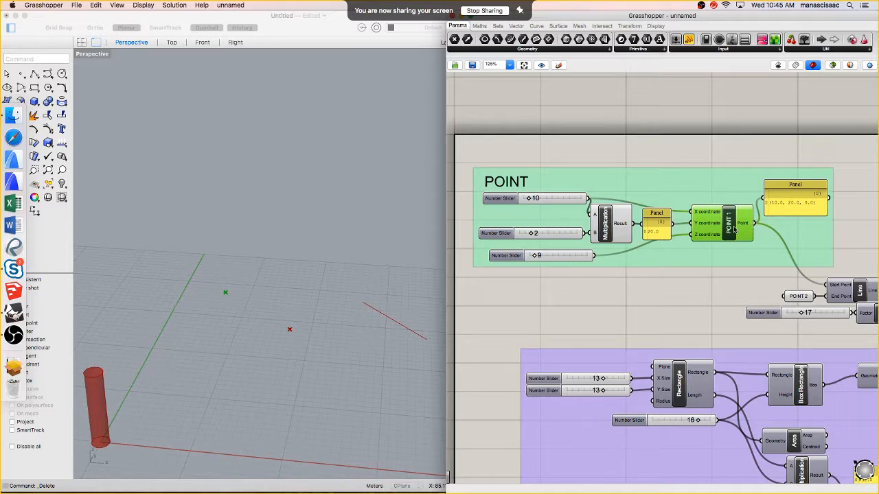
Connect the Point output of POINT 1 to the Base input of the Cylinder component
scroll(756, 226, down, 2)
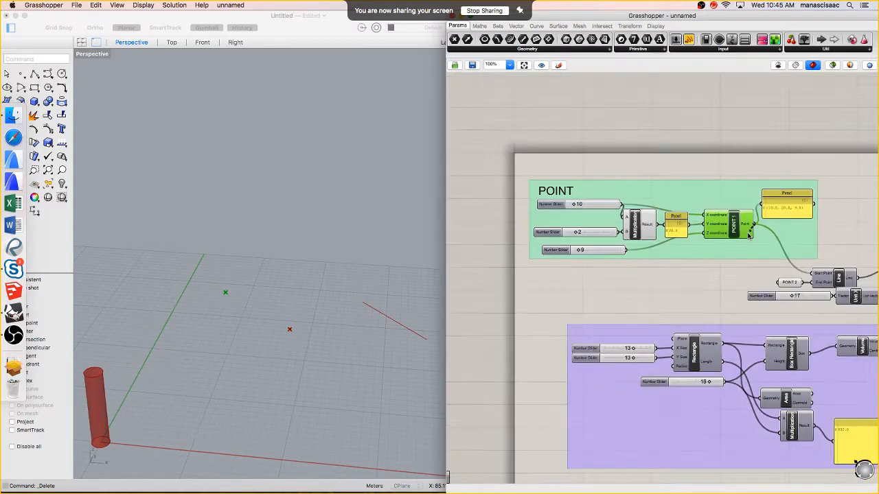
drag(754, 226, 722, 478)
scroll(722, 479, down, 3)
scroll(723, 479, up, 10)
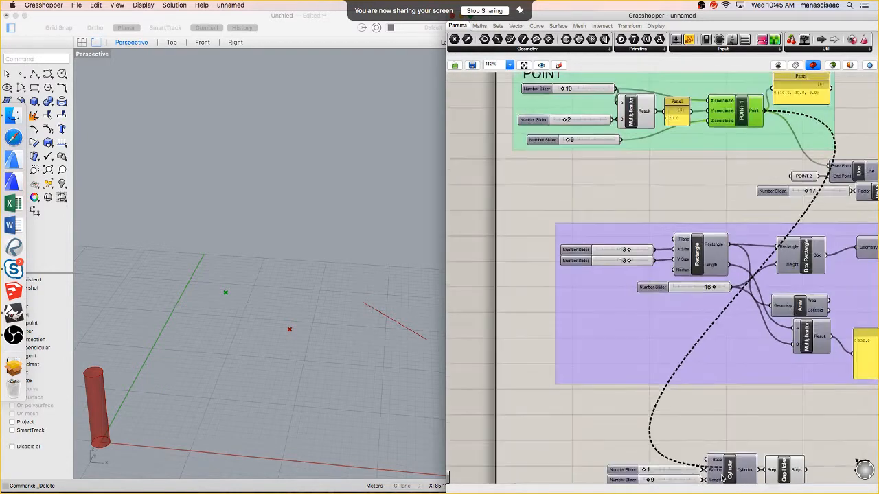
drag(682, 421, 669, 416)
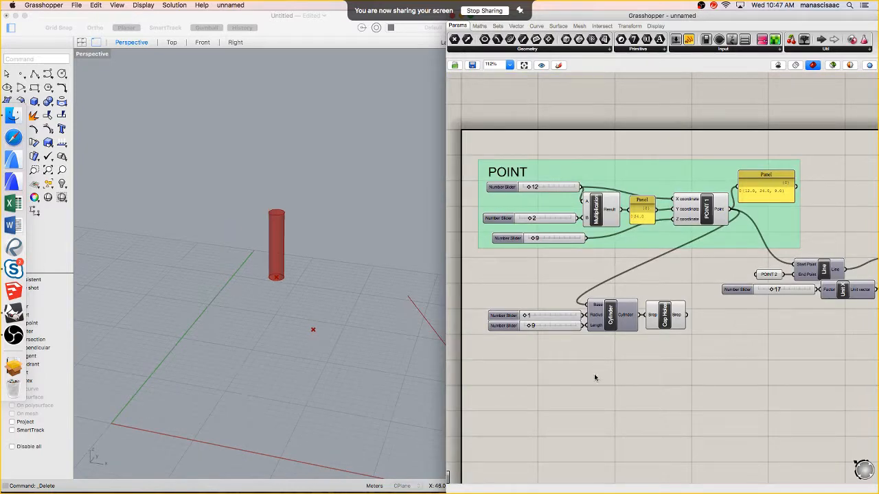
Add a Sphere component below the Cylinder, leaving room for inputs beside it
double_click(594, 377)
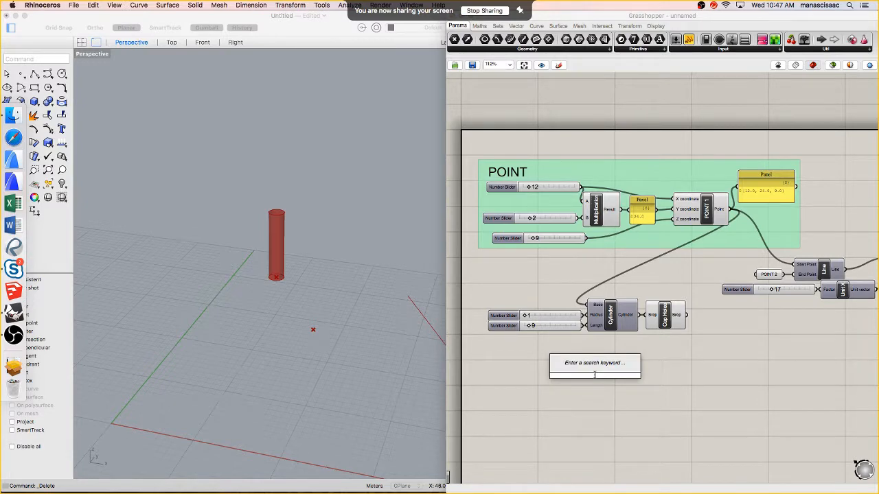
text(sphere)
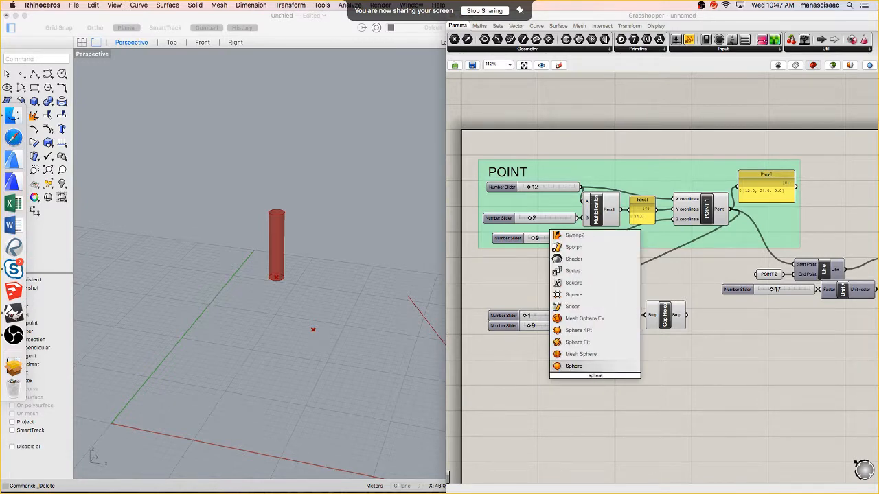
click(574, 365)
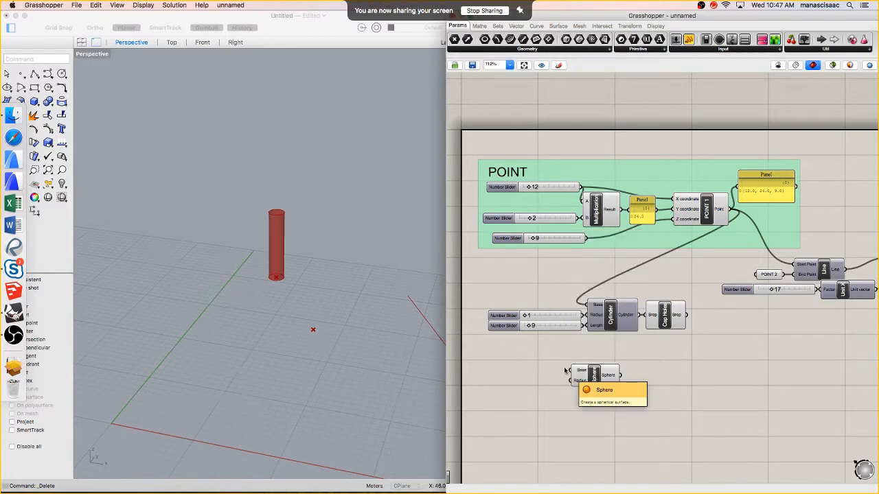
scroll(594, 377, up, 2)
scroll(594, 378, up, 2)
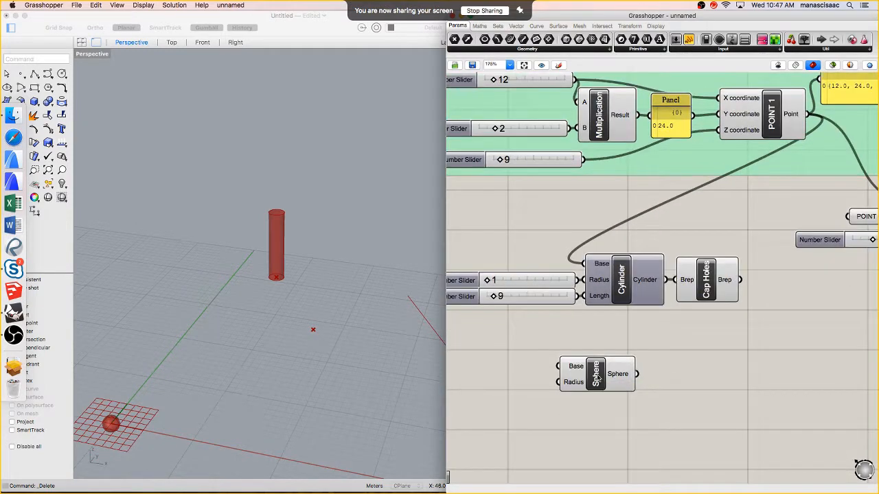
click(654, 375)
drag(654, 374, 670, 374)
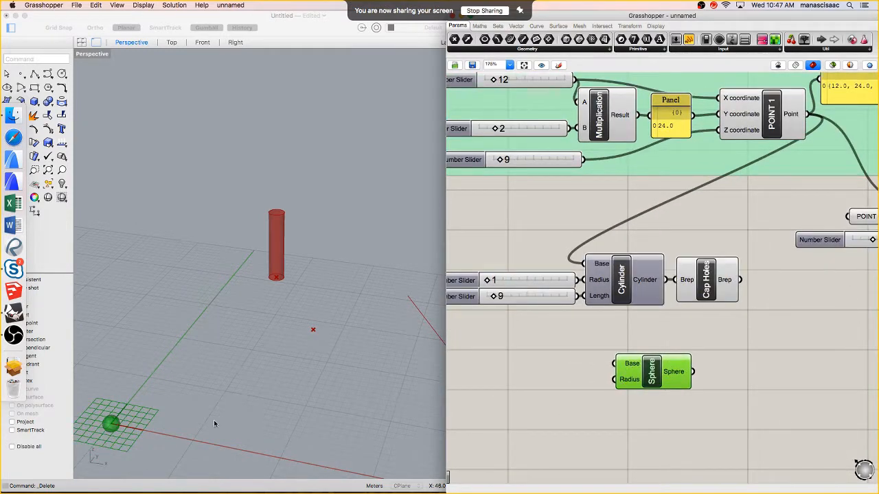
right_drag(216, 422, 241, 400)
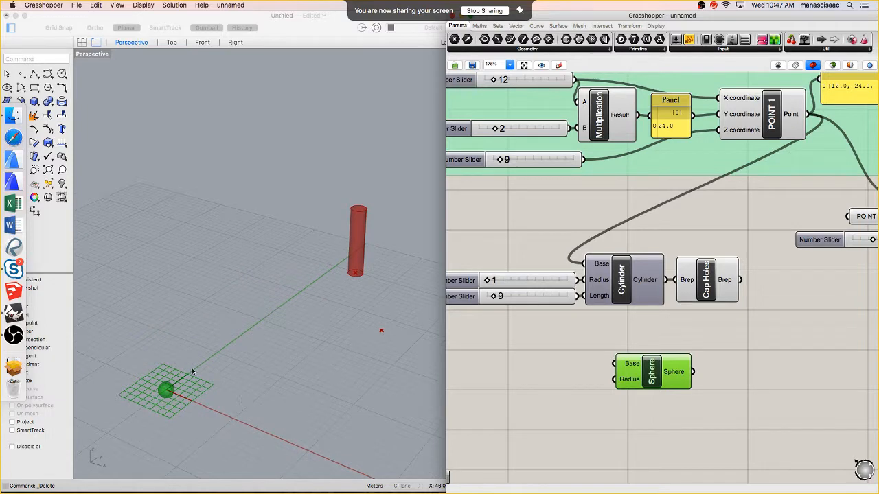
scroll(192, 371, up, 4)
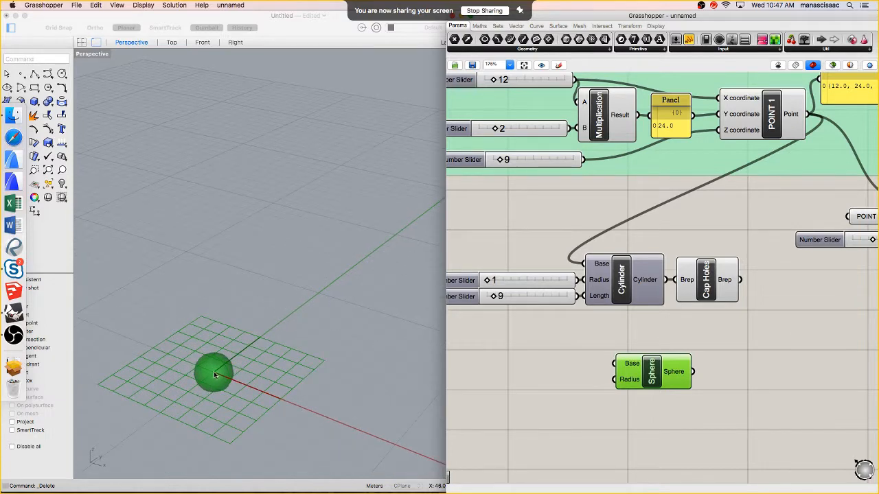
Add a 1 to 30 number slider, connect it to the Sphere's Radius input and set it to 6
click(530, 386)
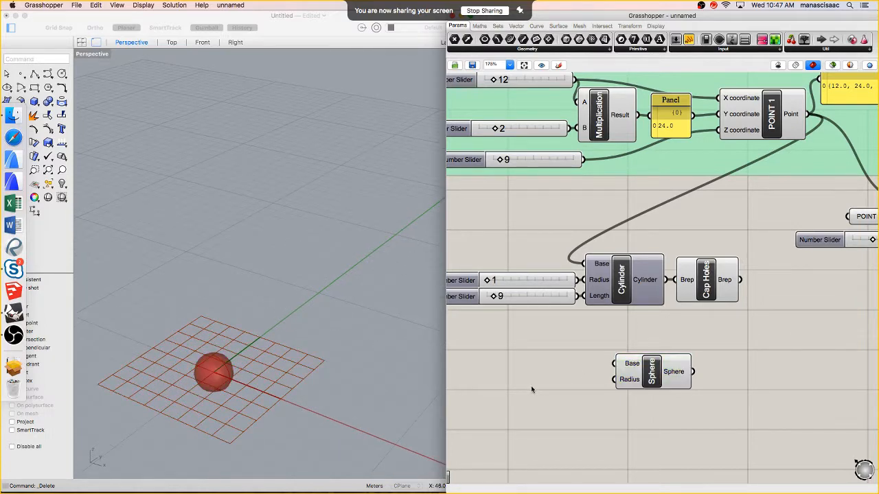
double_click(530, 385)
text(1..30)
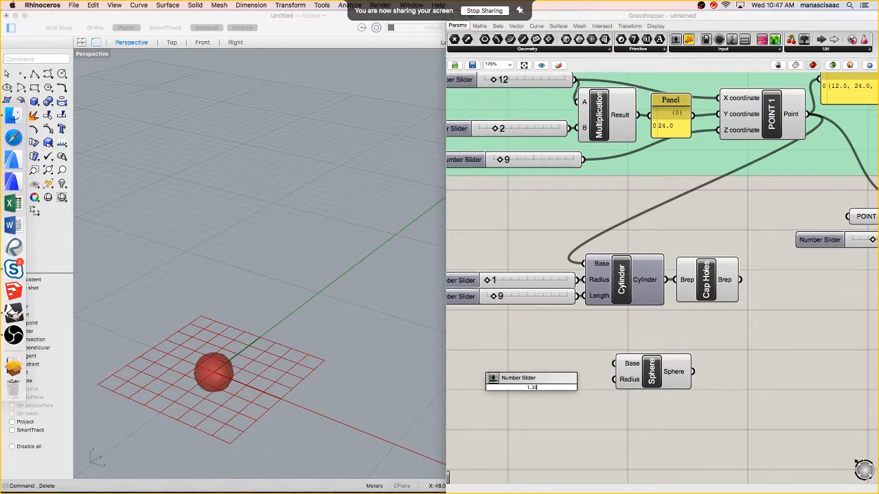
key(Return)
drag(561, 389, 613, 379)
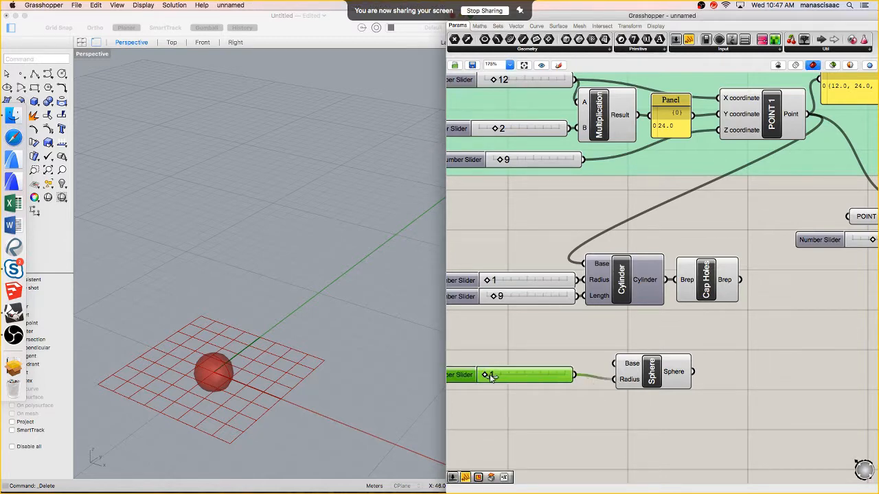
mouse_move(485, 376)
mouse_down()
mouse_move(506, 377)
mouse_move(487, 376)
mouse_move(499, 376)
mouse_up()
scroll(287, 363, down, 5)
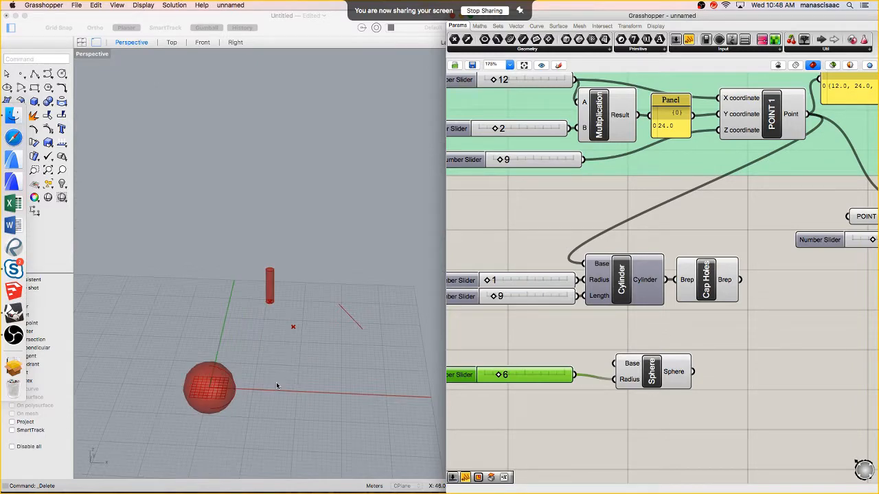
scroll(222, 398, up, 5)
scroll(202, 400, up, 2)
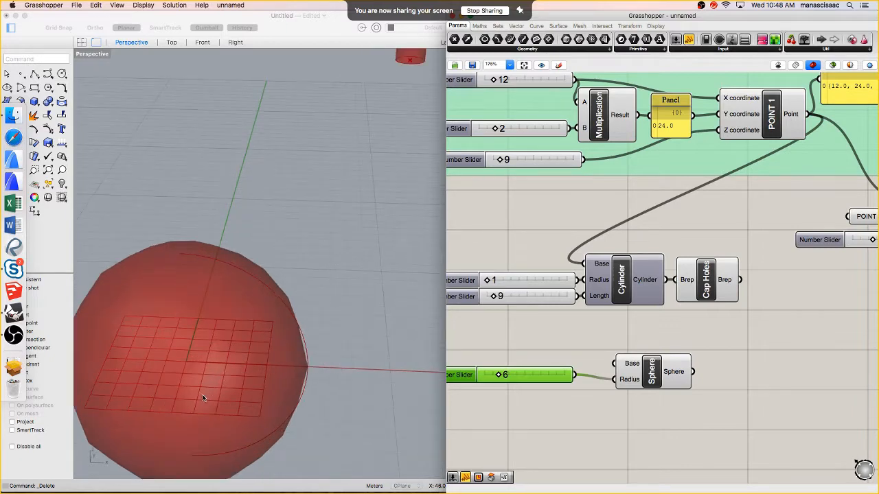
scroll(212, 392, down, 1)
right_drag(239, 372, 231, 376)
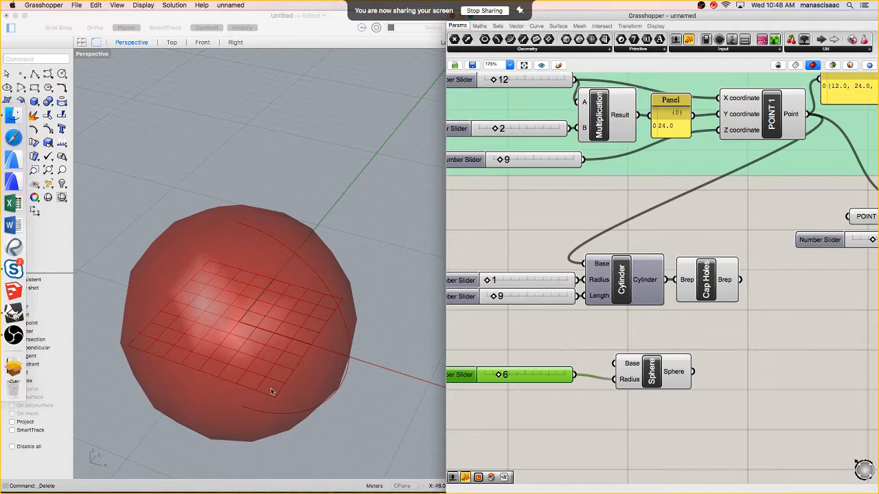
right_drag(271, 391, 241, 353)
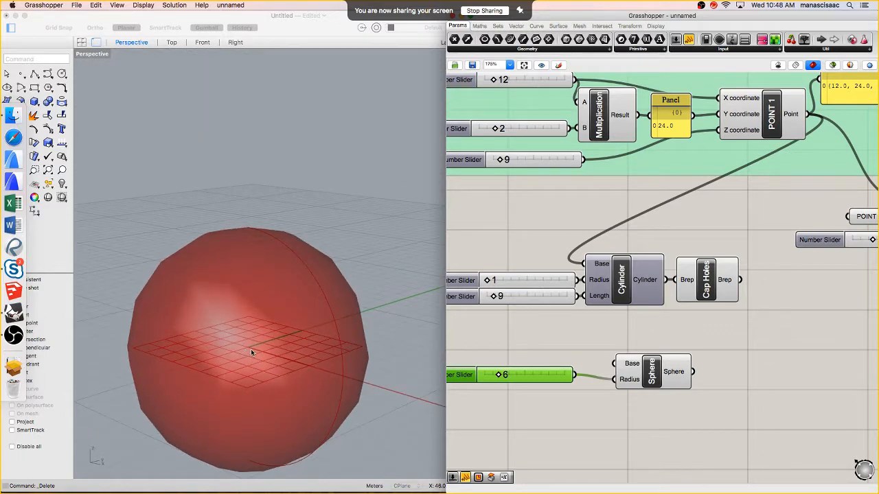
Bake the Sphere component into the Rhino document and move the baked copy clear of the preview sphere
click(650, 361)
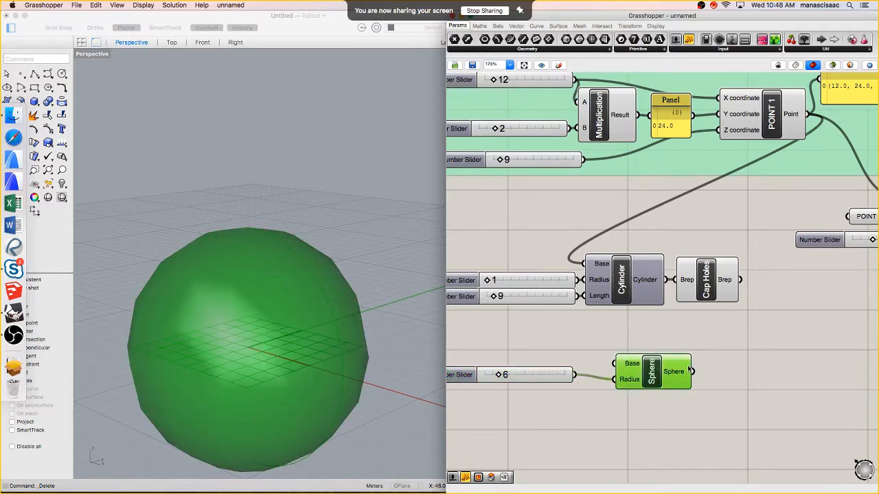
right_click(657, 369)
click(685, 402)
click(352, 380)
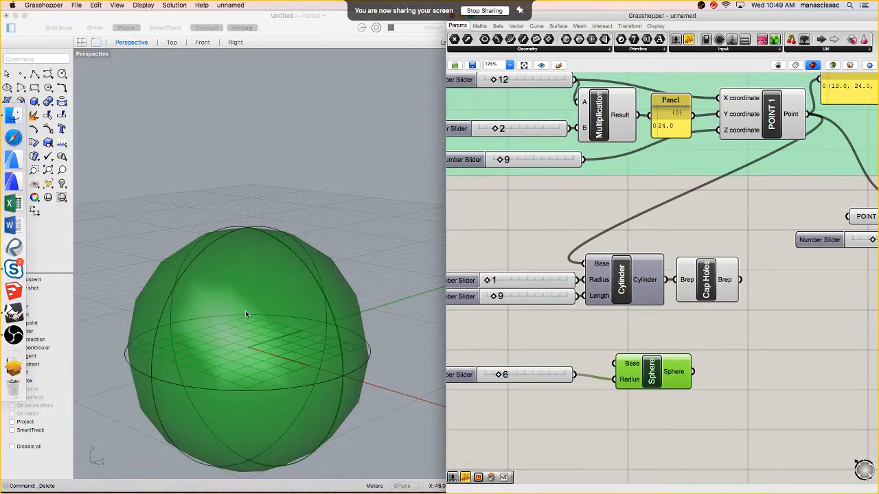
click(278, 200)
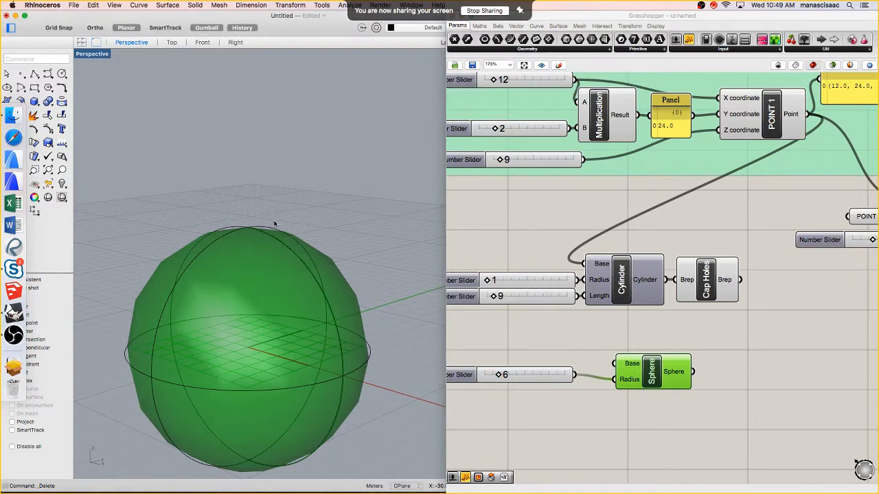
scroll(263, 252, down, 3)
right_drag(263, 252, 266, 297)
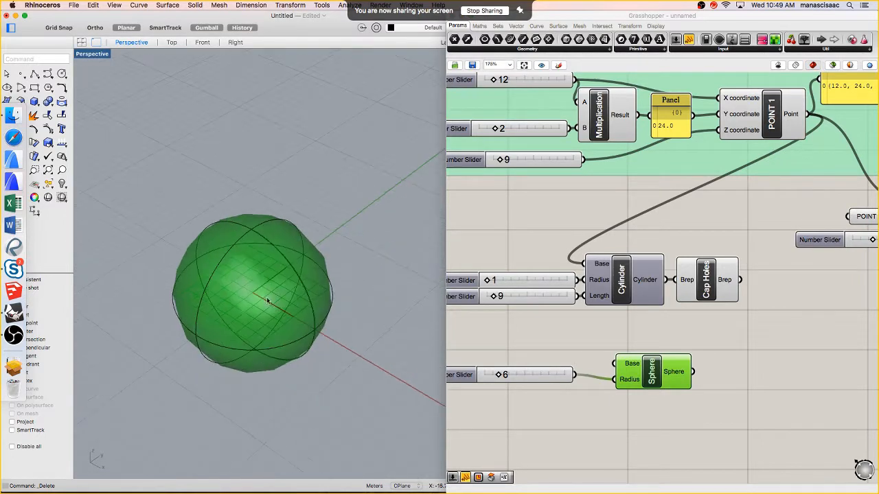
click(249, 234)
drag(249, 235, 317, 111)
Switch the Perspective viewport to the Rendered display mode
click(92, 55)
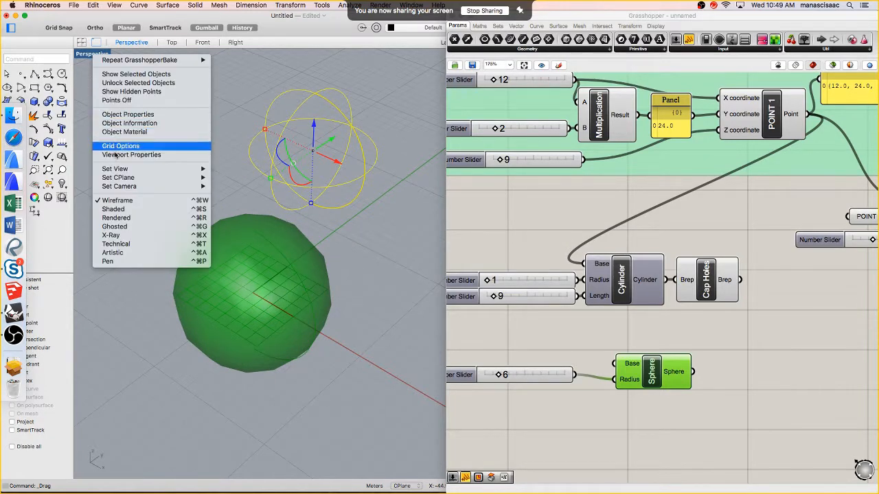
click(118, 219)
scroll(343, 97, up, 2)
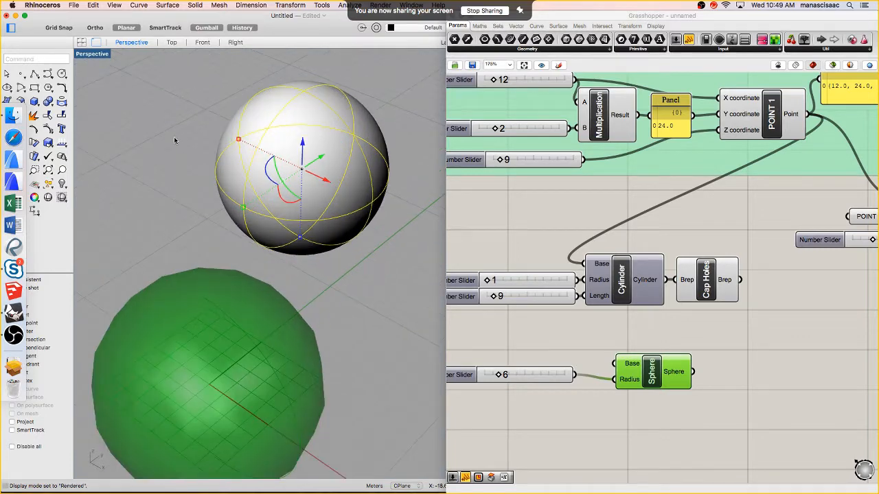
Reposition the baked sphere behind the preview sphere, and delete it from the Rhino document
click(176, 137)
right_drag(278, 146, 186, 165)
right_drag(187, 223, 221, 195)
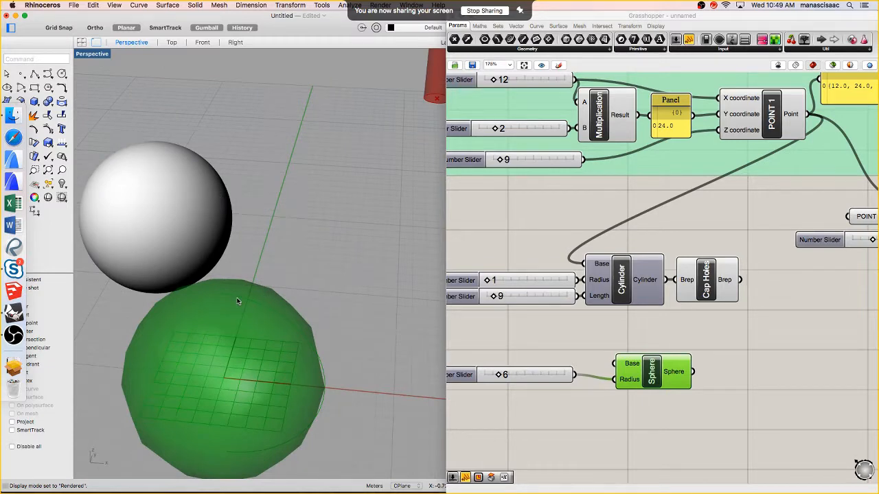
drag(234, 231, 292, 193)
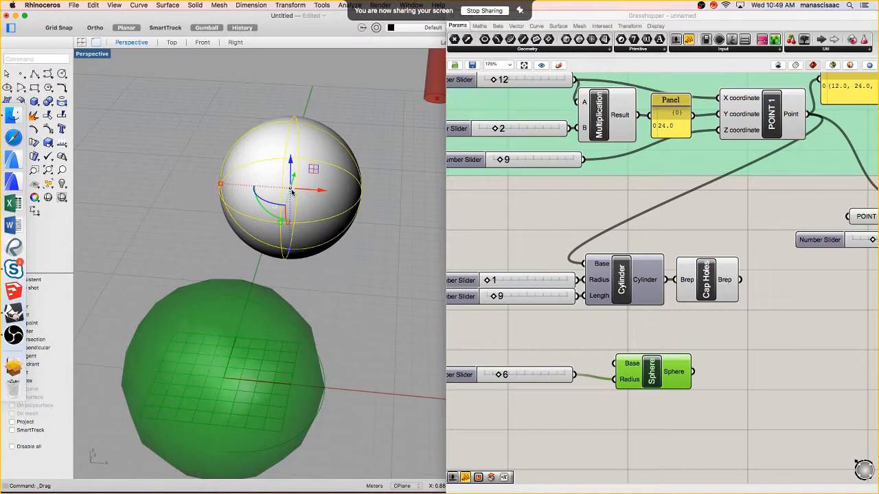
key(Delete)
Examine where the preview sphere sits relative to the cylinder and POINT 1 in the Perspective viewport
scroll(645, 305, down, 3)
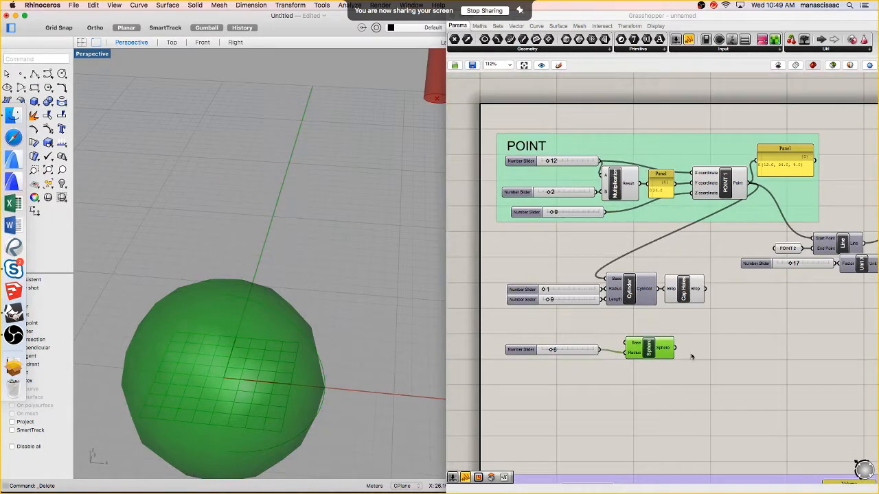
right_drag(379, 382, 314, 348)
scroll(333, 330, down, 3)
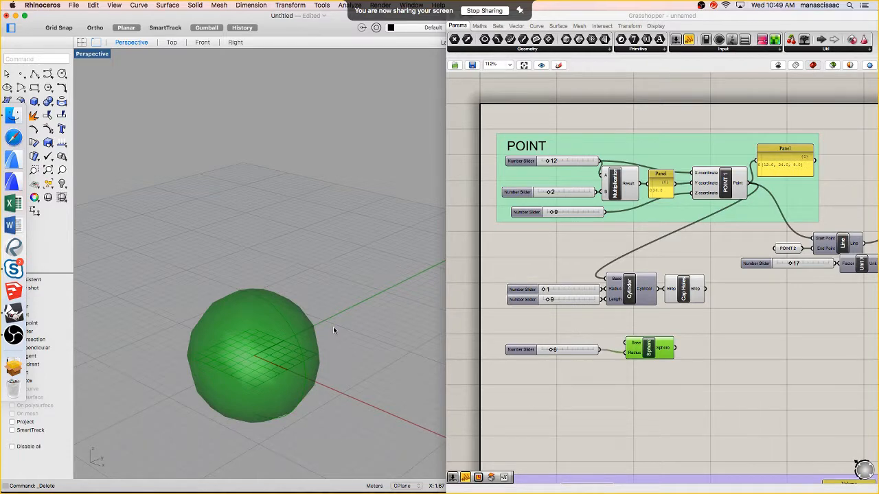
scroll(333, 331, down, 3)
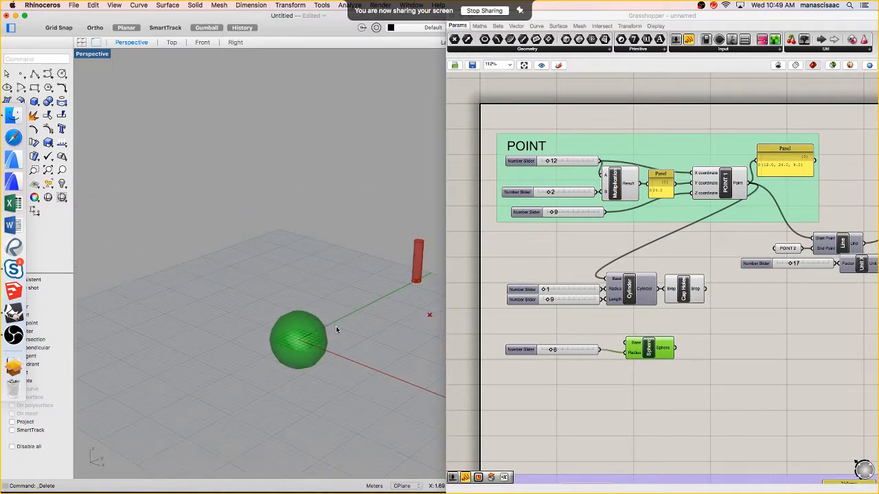
right_drag(336, 330, 369, 325)
scroll(406, 294, up, 3)
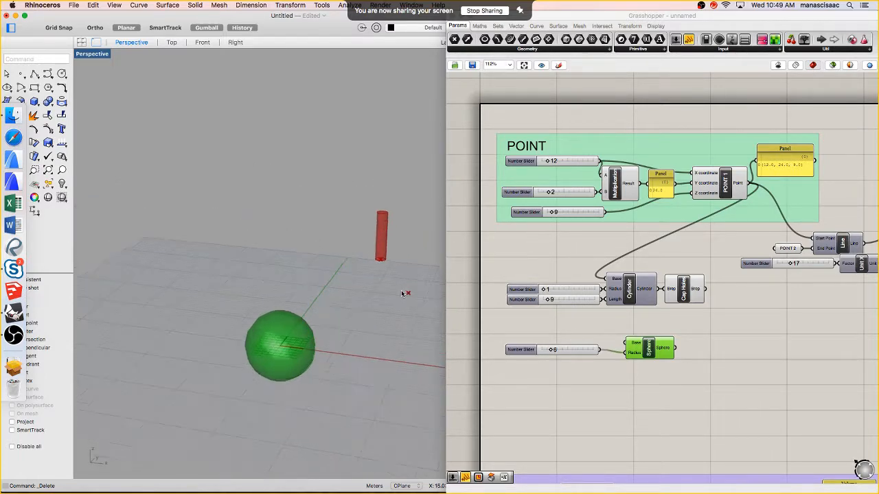
shift+right_drag(395, 294, 336, 304)
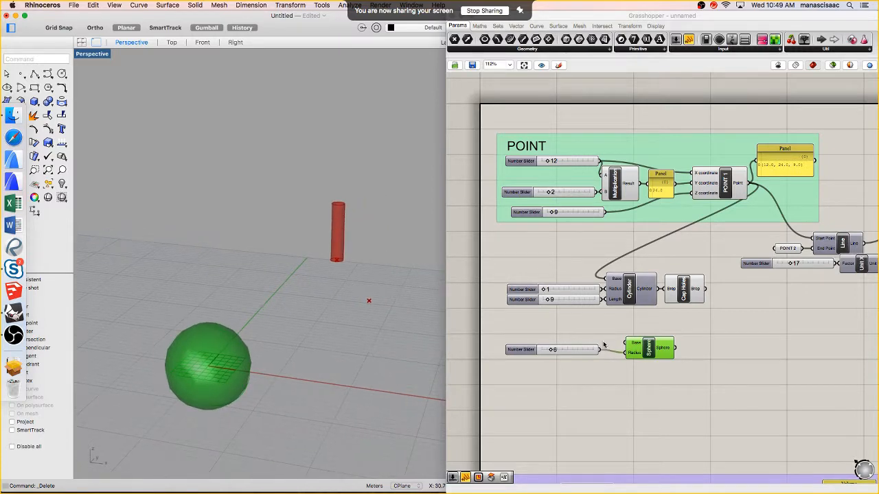
drag(652, 349, 695, 346)
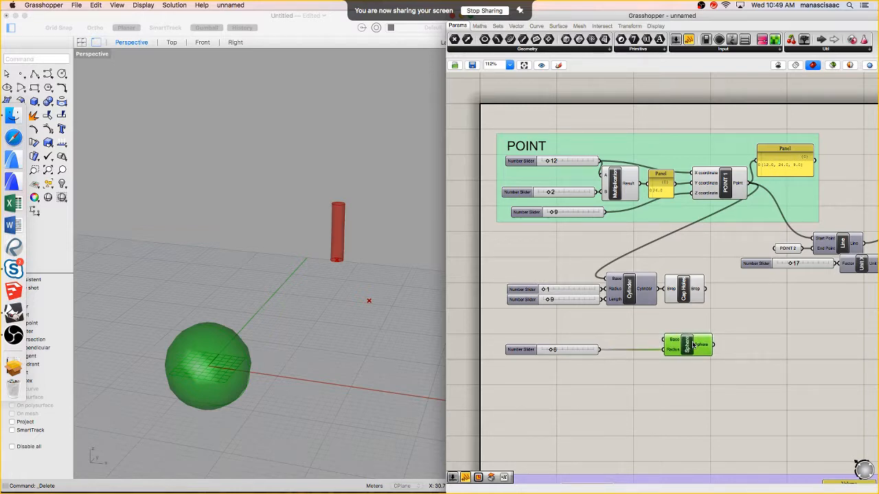
right_drag(384, 391, 233, 395)
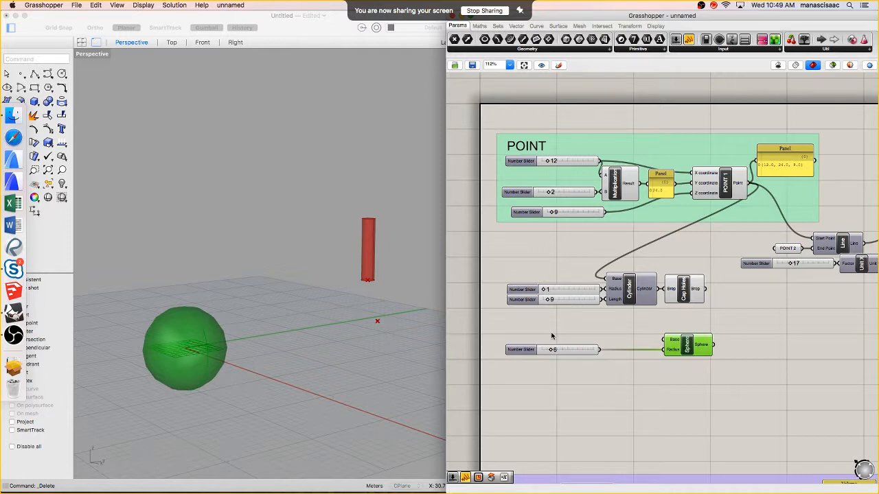
right_drag(361, 292, 375, 280)
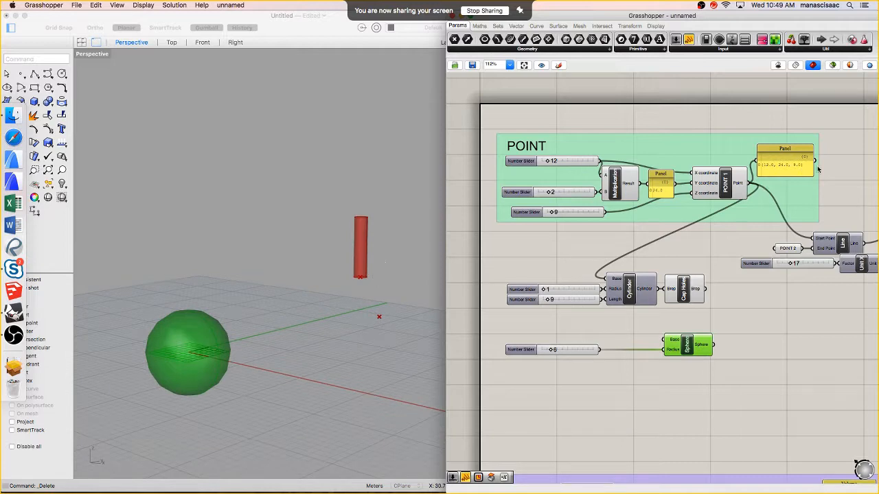
click(714, 181)
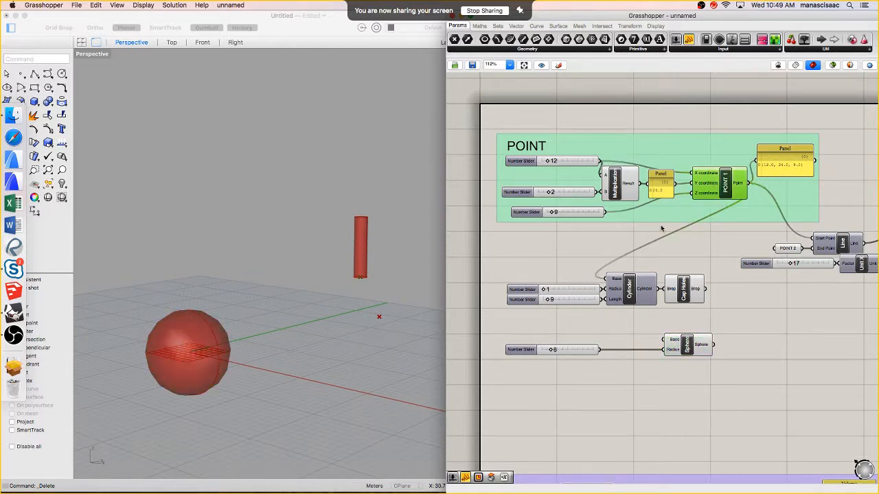
Add a Move component below the Cylinder, shifting the Sphere and its radius slider down to make room
double_click(573, 336)
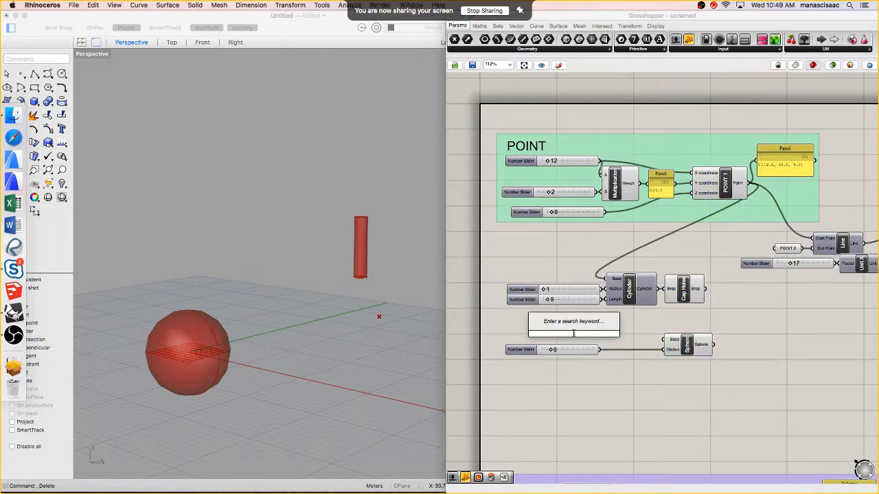
text(move)
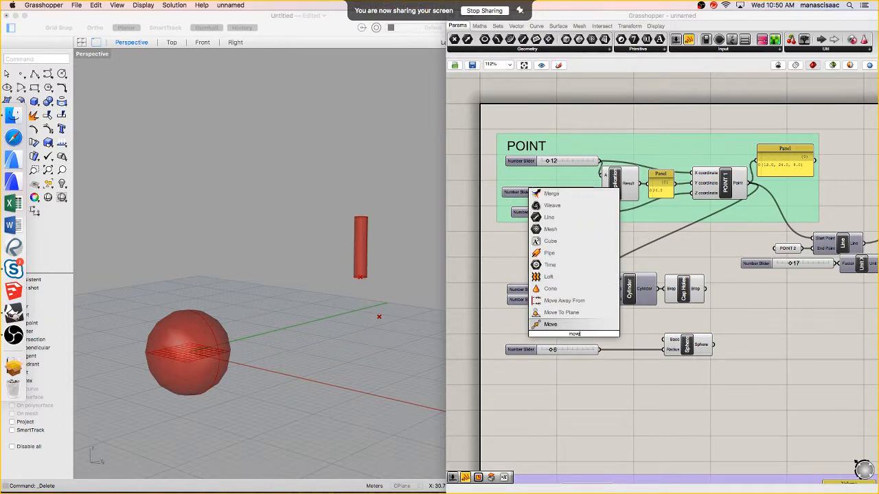
key(Return)
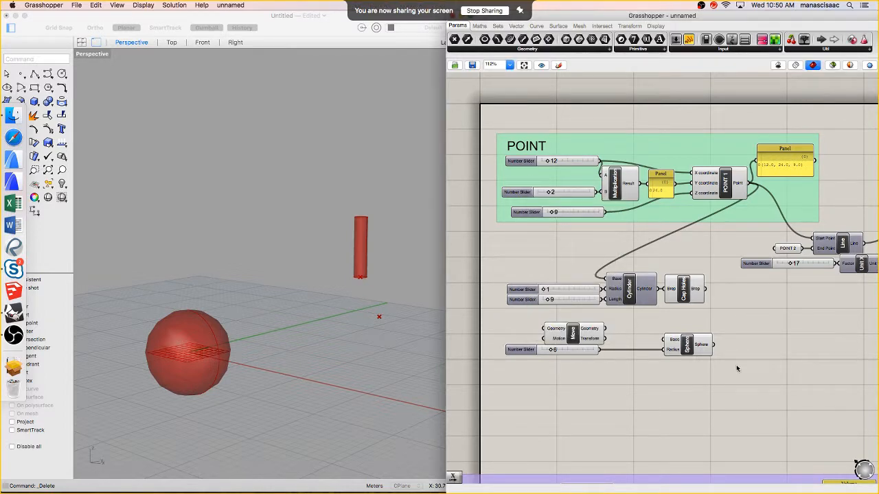
mouse_move(738, 367)
mouse_down()
mouse_move(701, 355)
mouse_move(652, 355)
mouse_up()
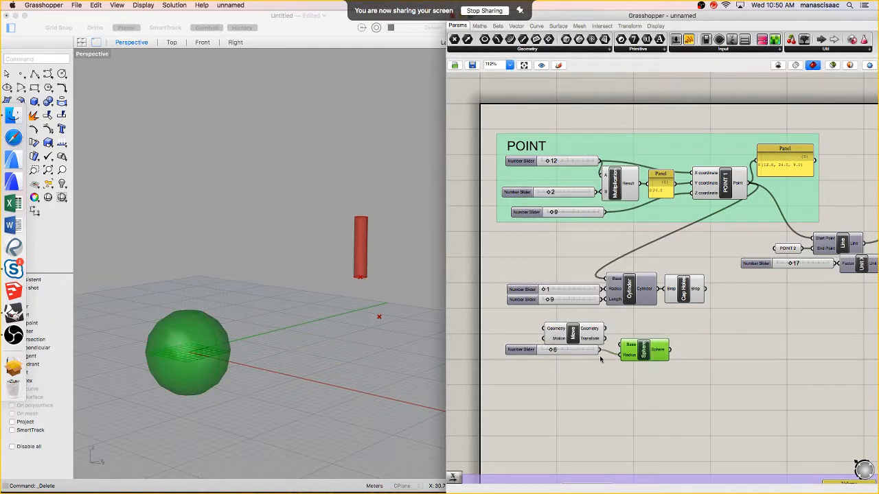
drag(590, 353, 677, 386)
click(592, 349)
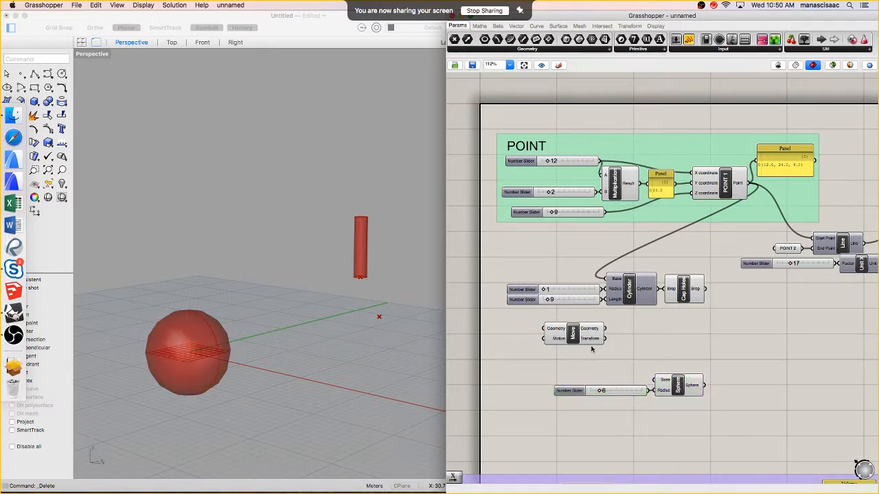
drag(576, 338, 606, 346)
Add a Unit Z component and connect its Unit vector output to the Motion input of the Move component
click(517, 356)
double_click(517, 356)
text(z)
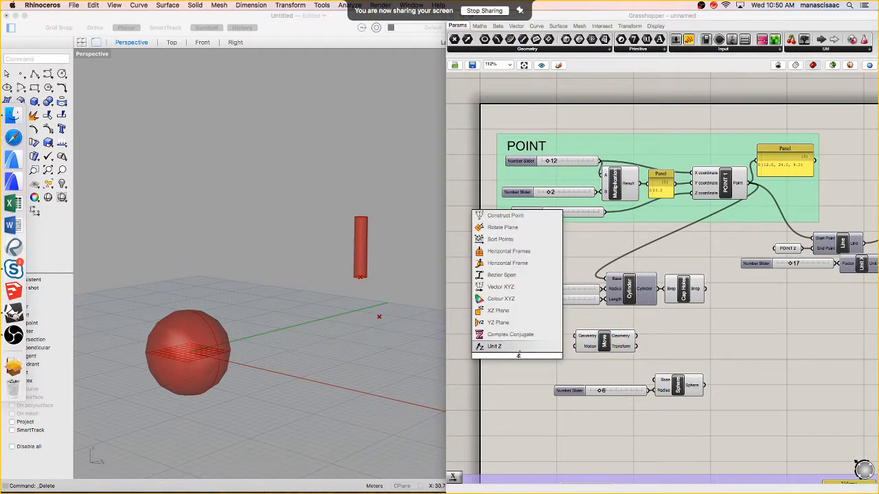
click(517, 347)
drag(527, 355, 571, 352)
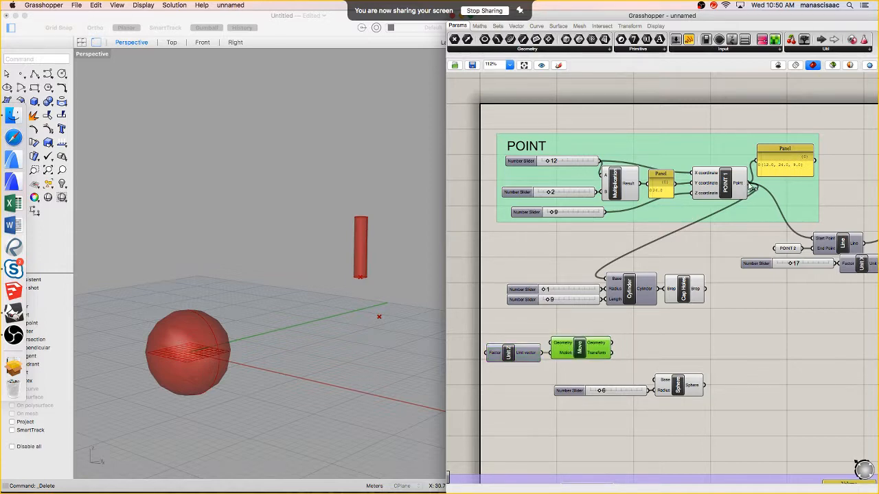
Connect POINT 1's Point output to the Move component's Geometry input and the moved Geometry output to the Sphere's Base
scroll(374, 276, up, 5)
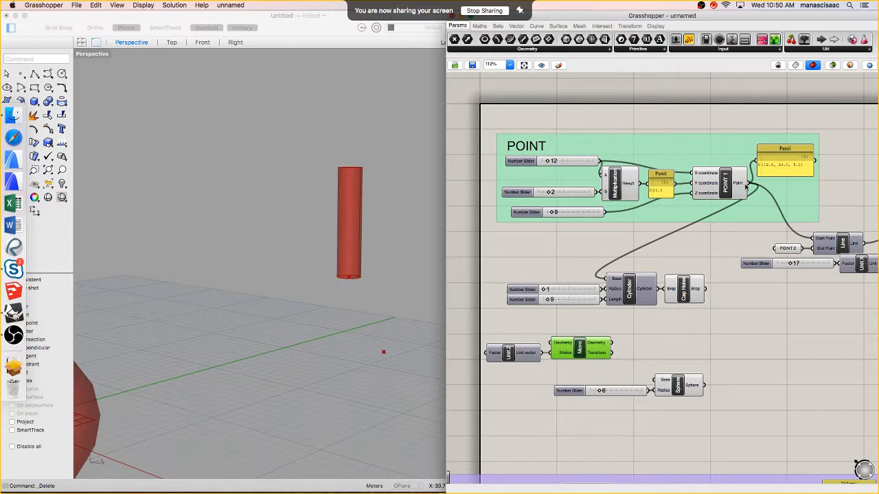
drag(746, 187, 553, 343)
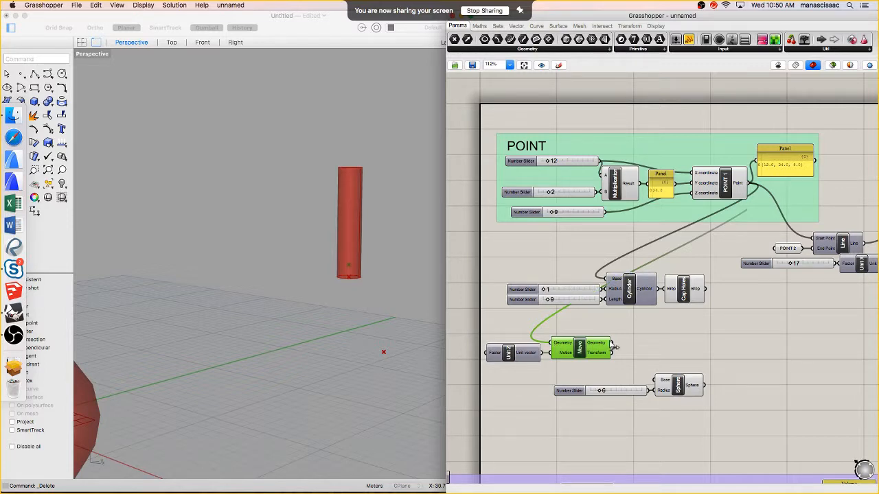
drag(612, 342, 654, 380)
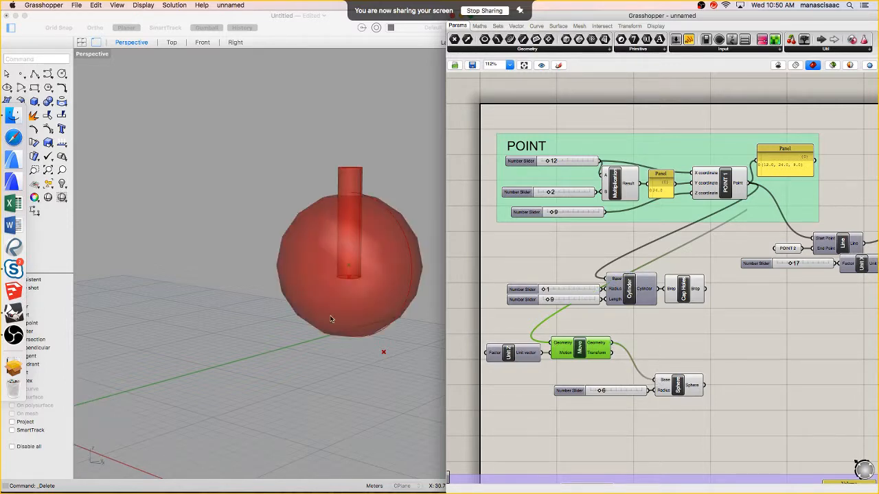
right_drag(333, 319, 320, 324)
scroll(320, 325, down, 2)
scroll(561, 353, up, 1)
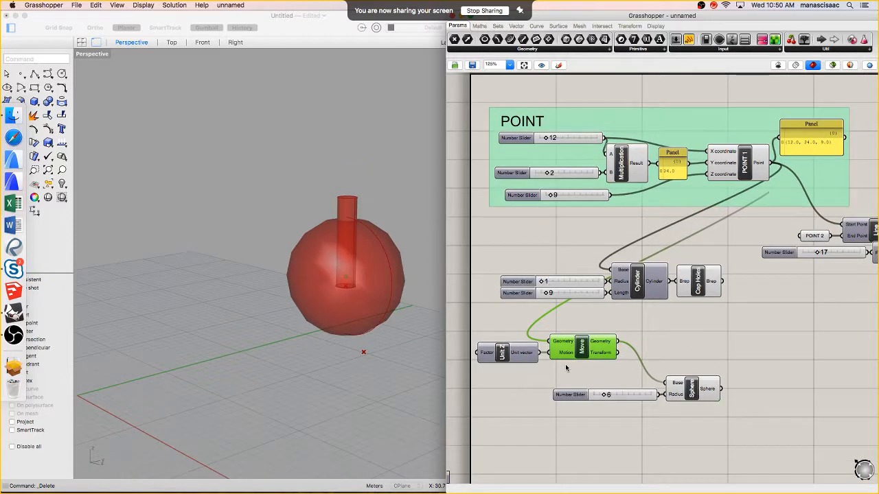
Connect the Sphere's radius slider to the Unit Z Factor input as well, and space out the components
drag(656, 394, 481, 353)
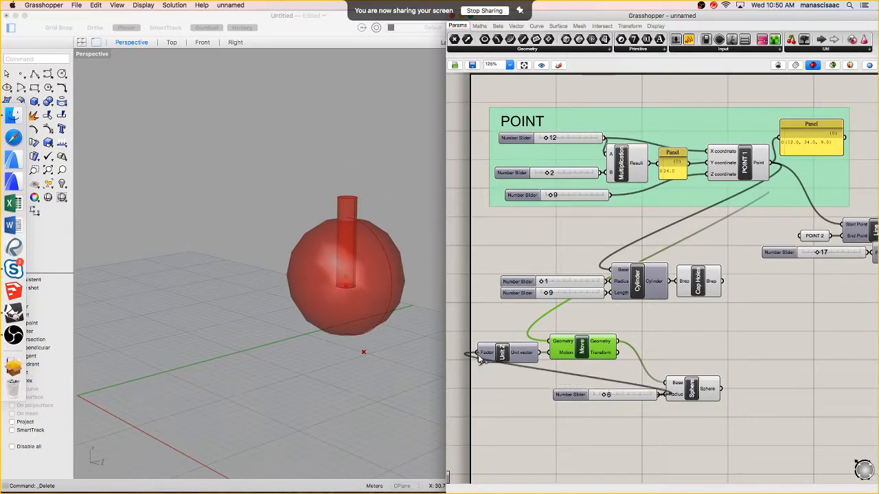
right_drag(376, 324, 393, 323)
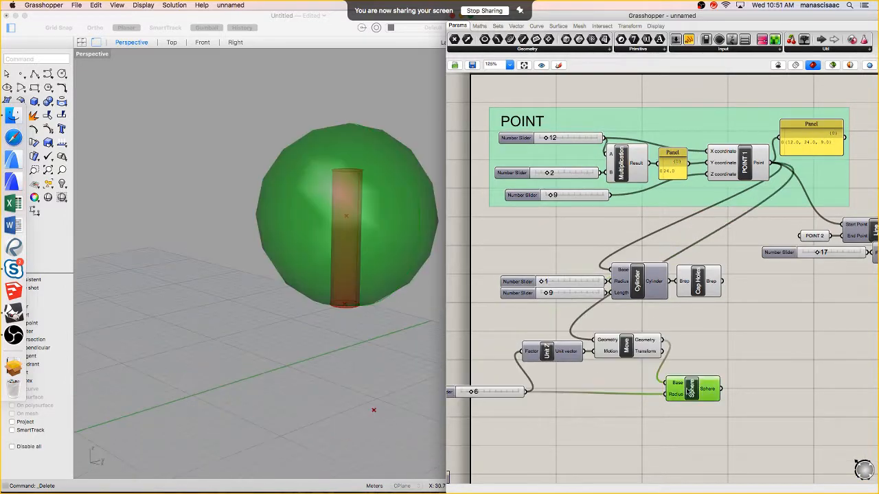
drag(582, 342, 627, 340)
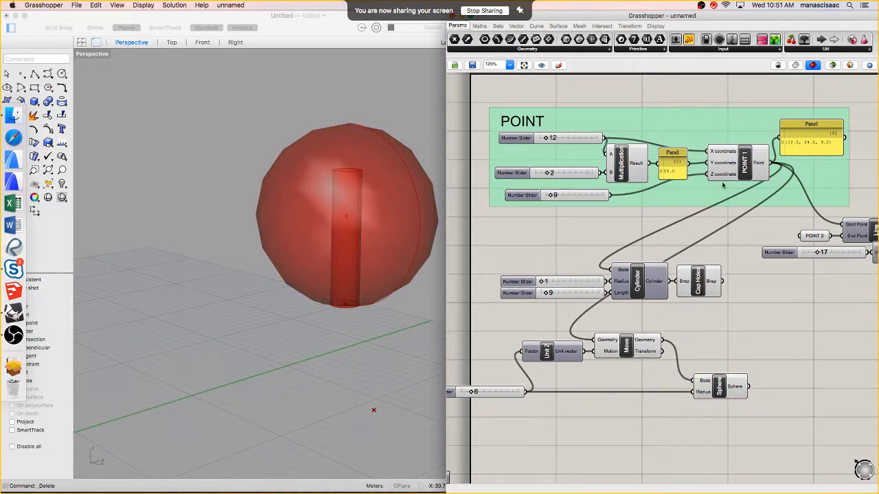
Select the POINT 1, Move, Sphere and Cap Holes components to check which viewport geometry each one produces
click(755, 159)
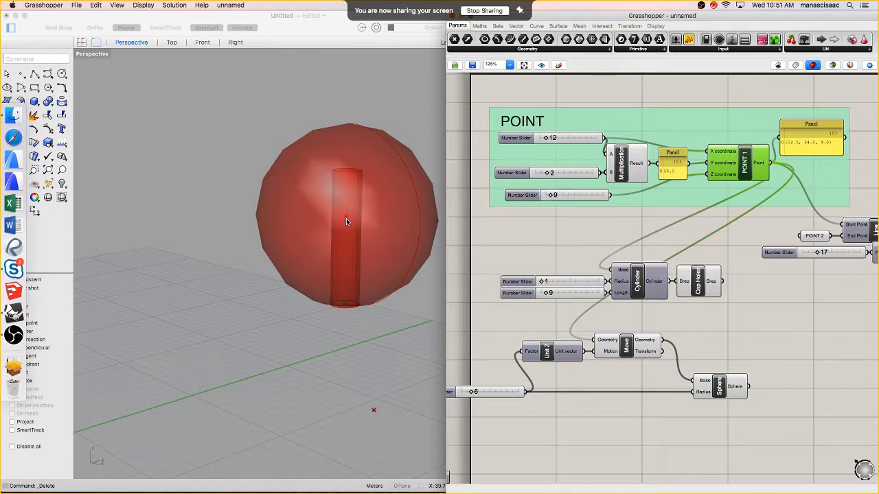
click(625, 347)
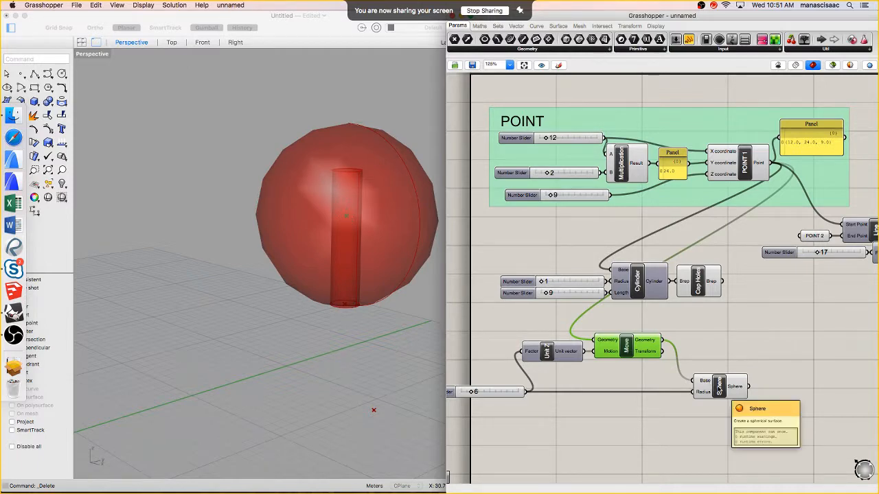
click(718, 386)
click(744, 160)
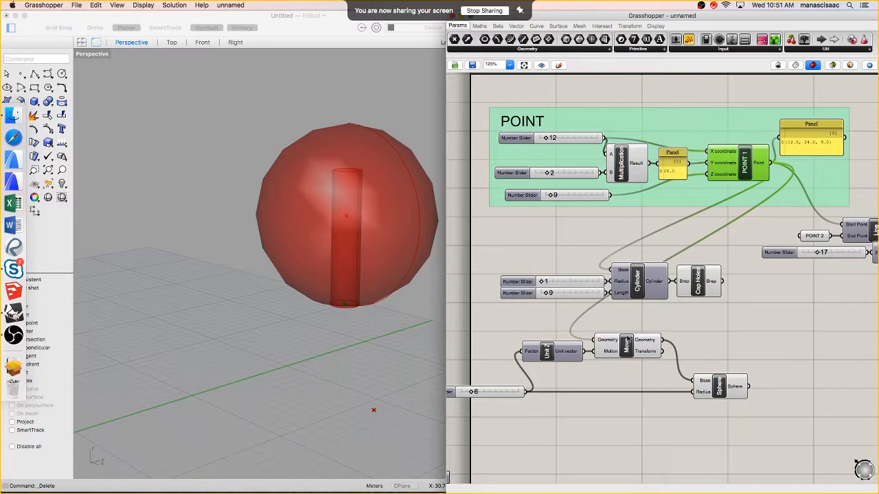
right_click(698, 278)
click(722, 295)
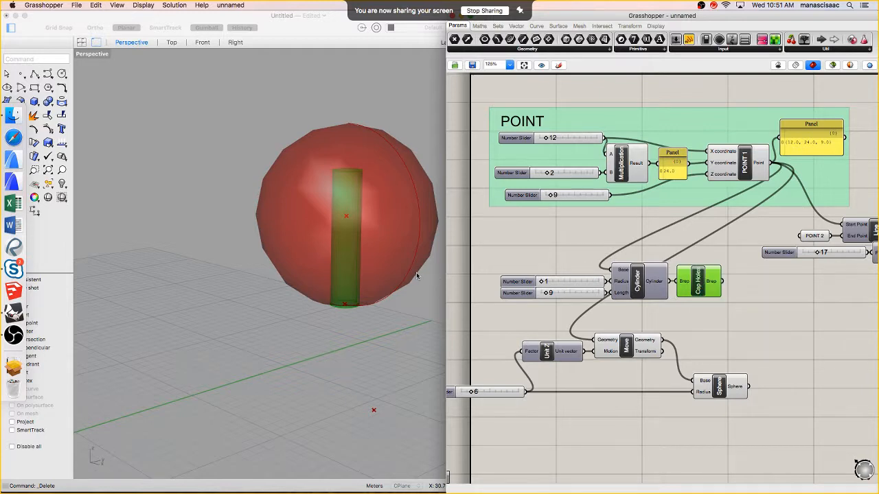
Turn the Cap Holes component's preview on so the capped cylinder shows with the sphere
mouse_move(357, 295)
right_down()
mouse_move(336, 309)
mouse_move(335, 300)
mouse_move(371, 289)
right_up()
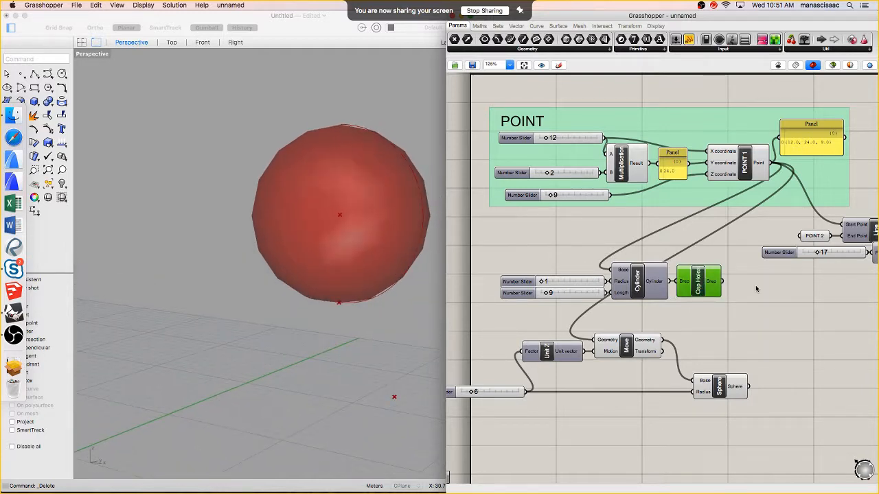
right_click(703, 279)
click(729, 292)
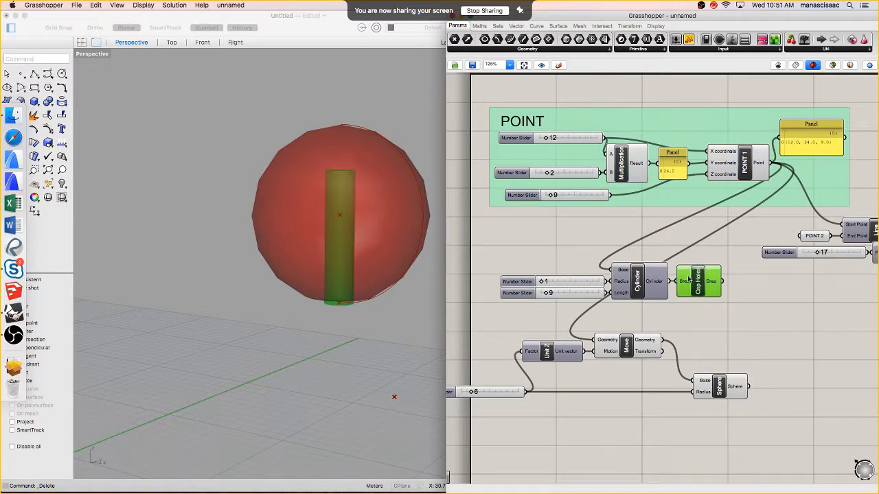
Move the cylinder's sliders, Cylinder and Cap Holes components away from the sphere's components and group them together
drag(755, 278, 597, 298)
drag(683, 285, 547, 253)
right_drag(547, 253, 626, 254)
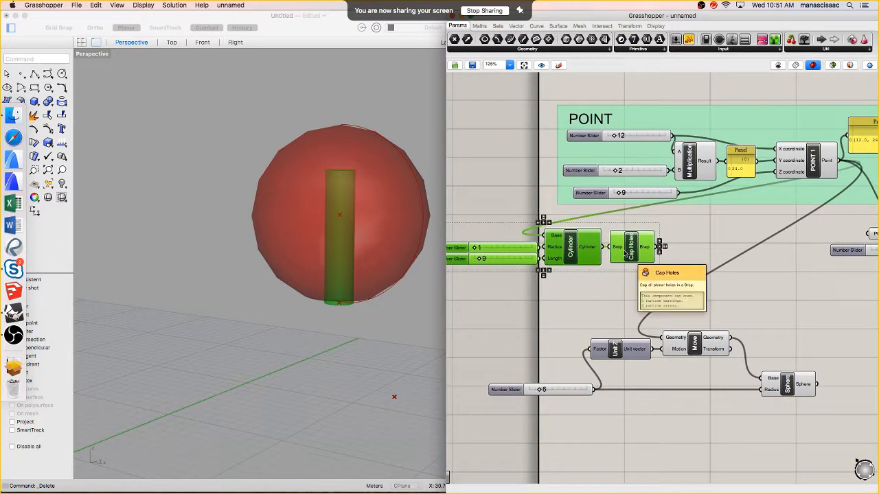
key(ctrl+g)
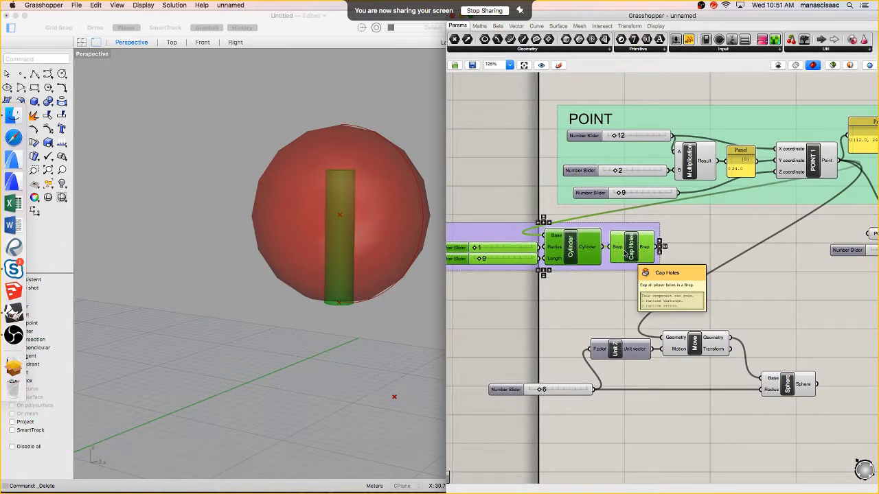
click(745, 293)
Check which points POINT 1 and Move produce in the viewport, and turn off the Move component's preview
right_drag(774, 215, 718, 211)
click(757, 161)
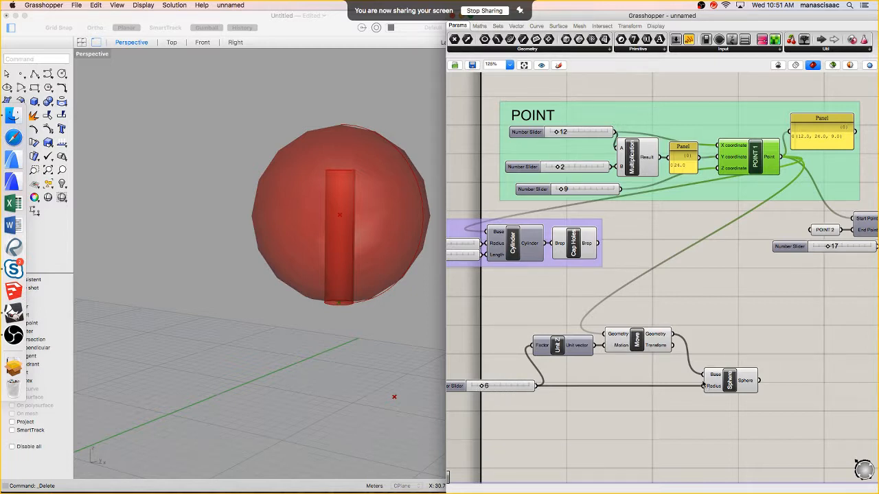
right_drag(363, 321, 355, 304)
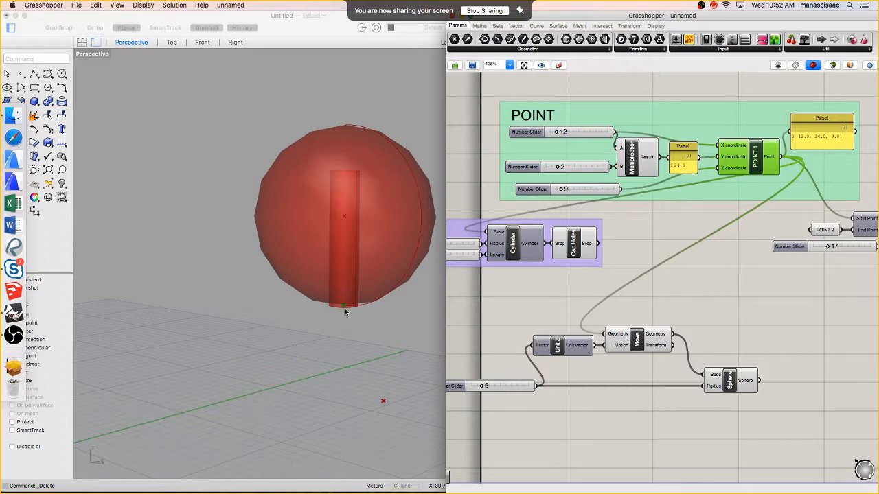
click(642, 339)
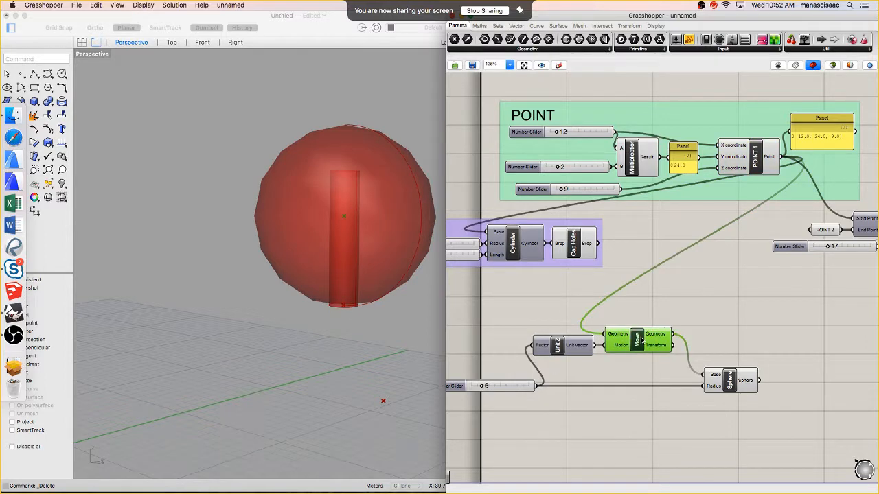
right_click(642, 340)
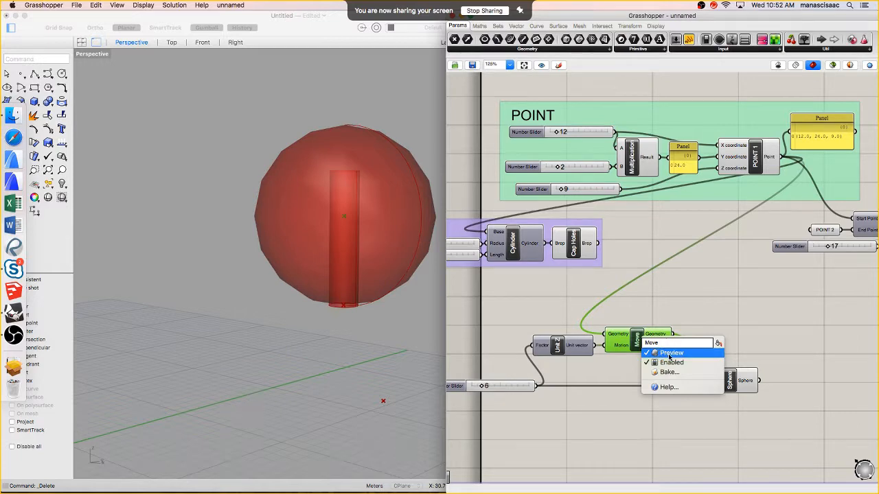
click(669, 353)
right_drag(623, 333, 625, 361)
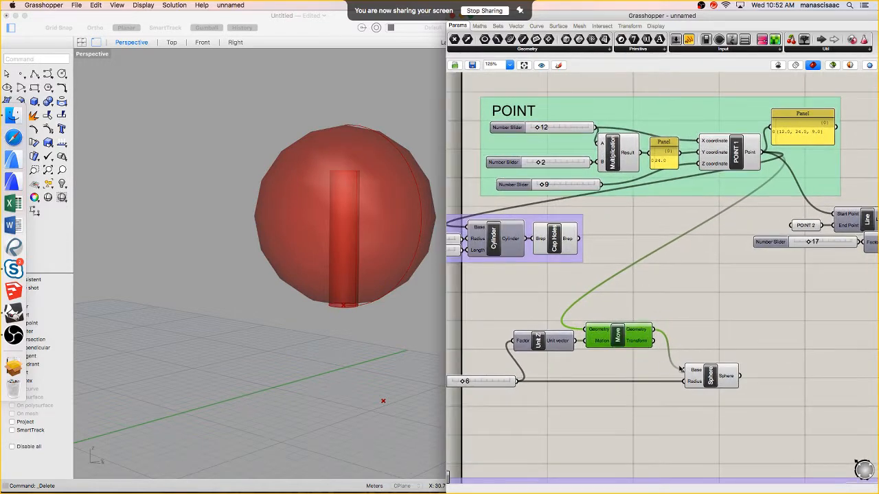
Select the Sphere to view it in the viewport, try its radius slider, and hide the Cap Holes preview
click(710, 376)
right_drag(412, 329, 384, 334)
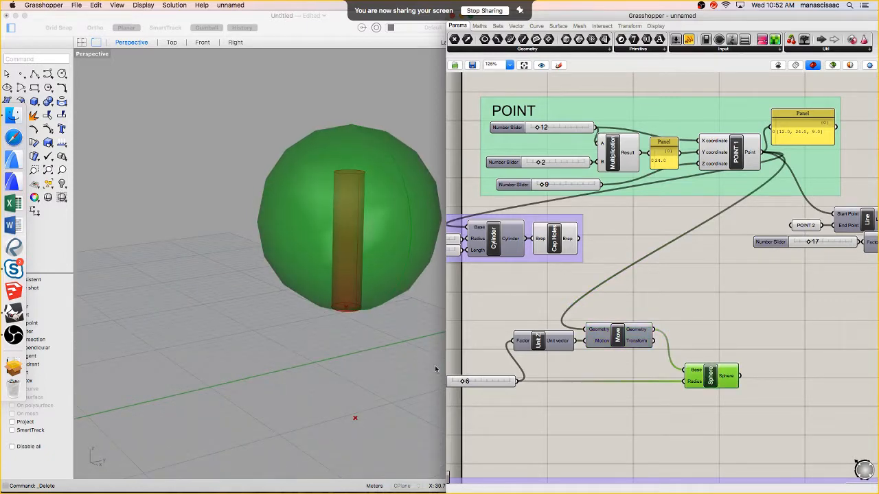
mouse_move(458, 382)
mouse_down()
mouse_move(475, 383)
mouse_move(464, 382)
mouse_up()
right_click(555, 239)
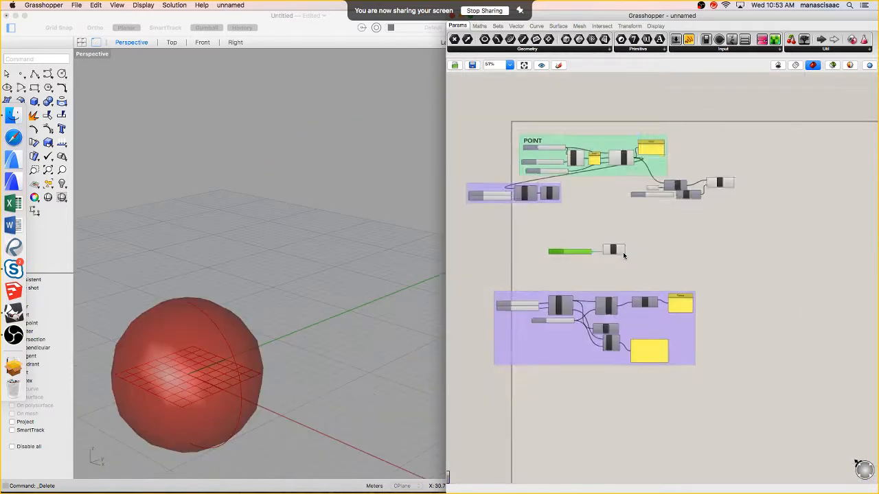
Move the Sphere and its radius slider to just below the cylinder group and group them together
scroll(618, 261, up, 5)
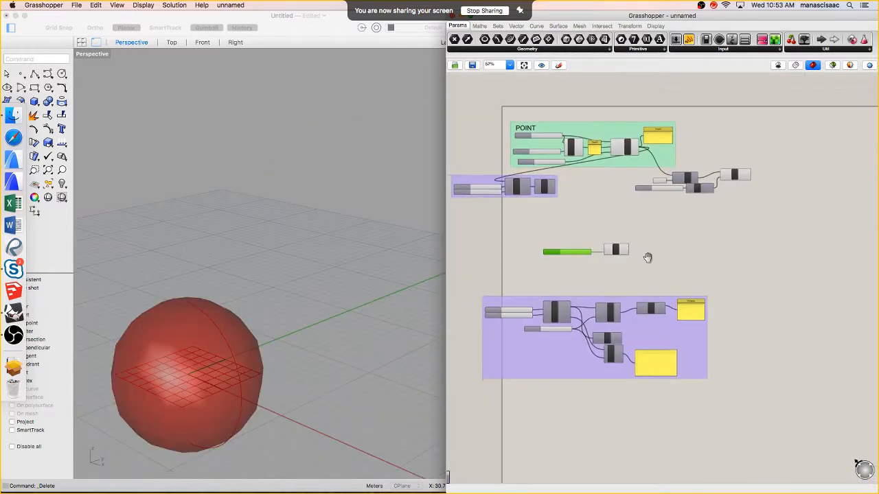
drag(677, 236, 522, 288)
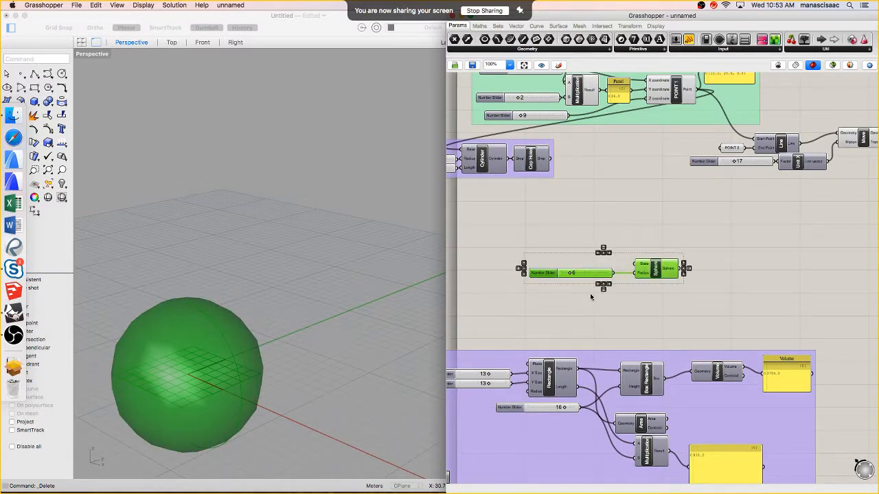
drag(656, 271, 586, 237)
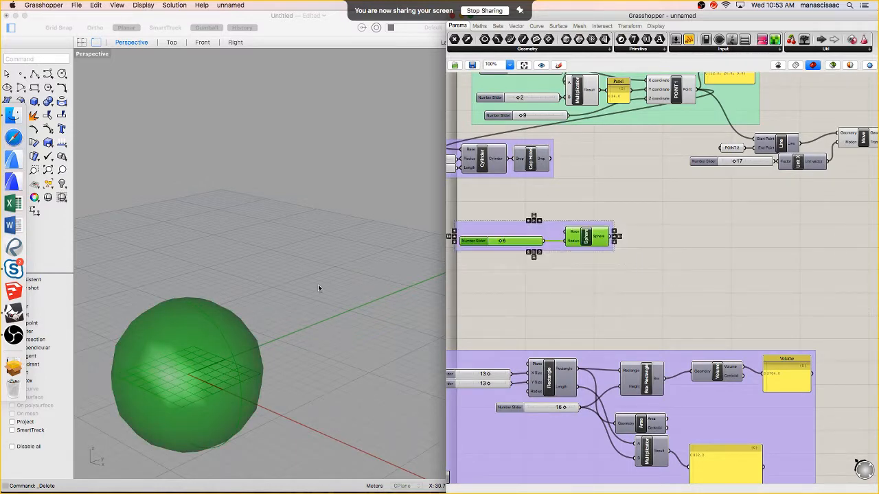
right_drag(318, 285, 247, 311)
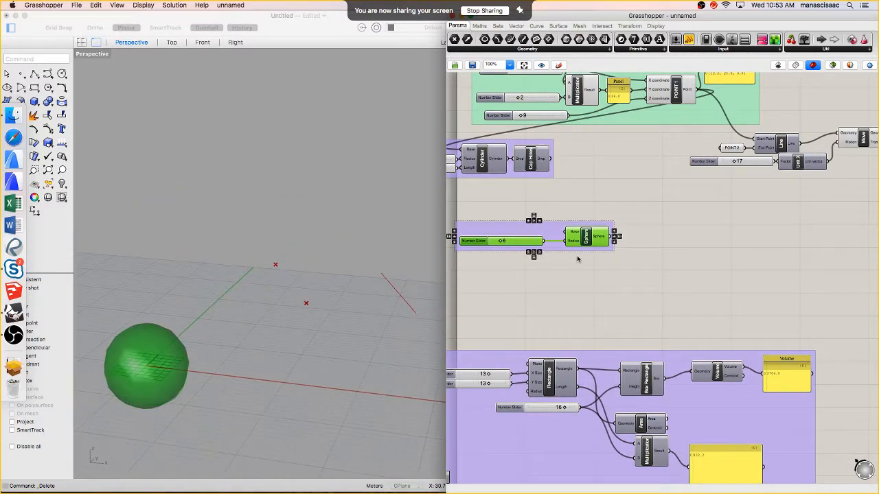
Select every component on the canvas and turn off their previews
scroll(578, 258, down, 3)
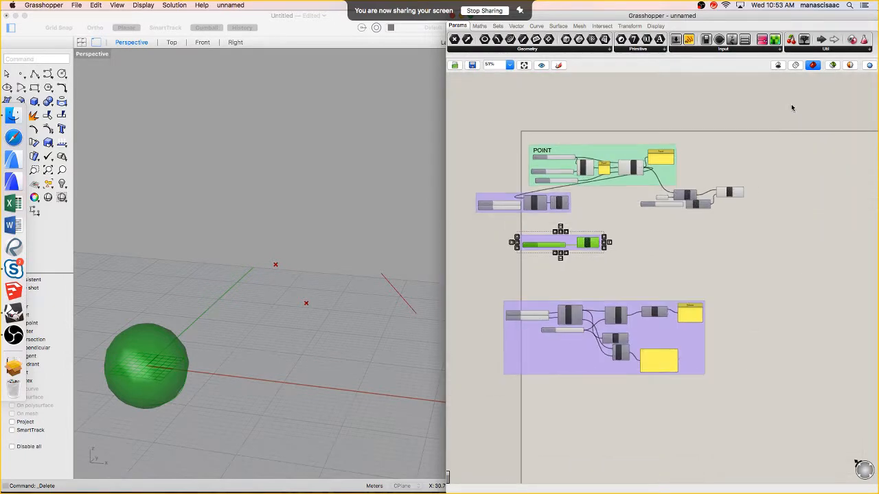
drag(791, 103, 470, 400)
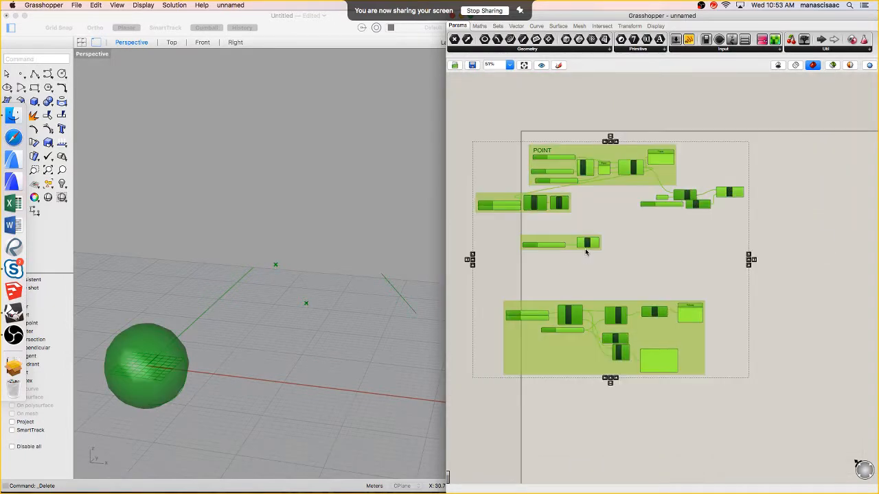
key(space)
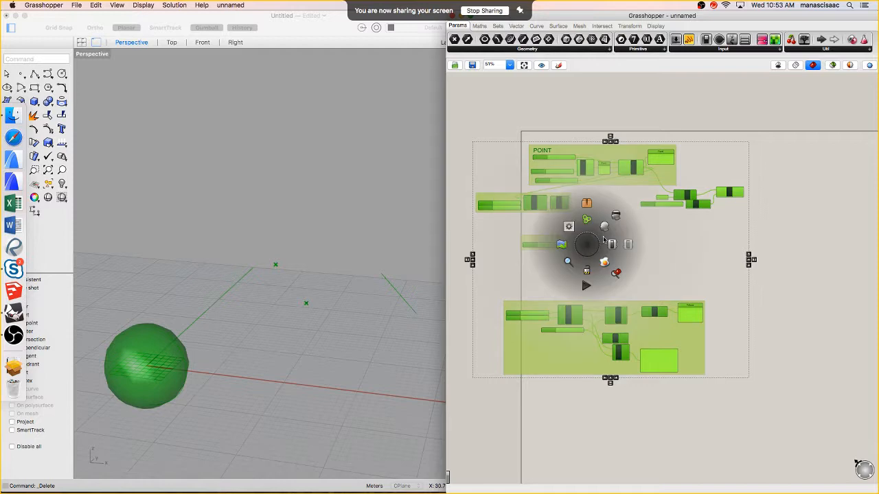
click(615, 215)
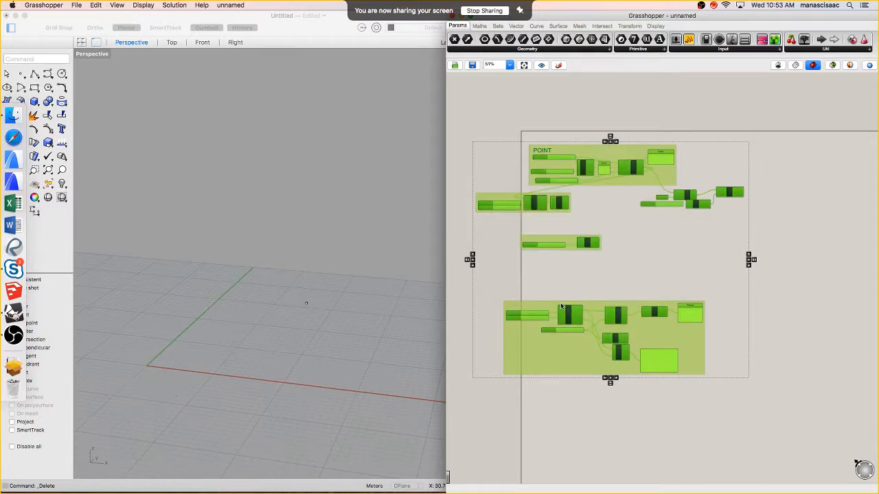
click(751, 275)
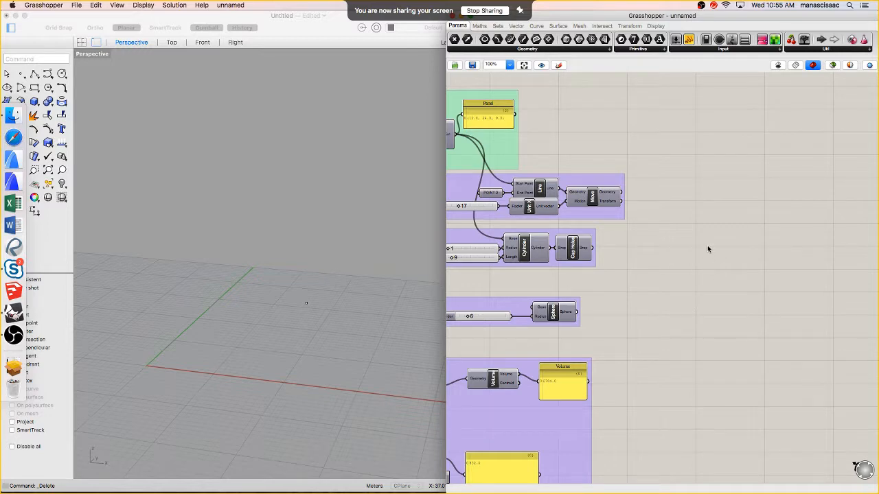
Add a Construct Point component in the empty canvas area beside the existing groups
double_click(729, 256)
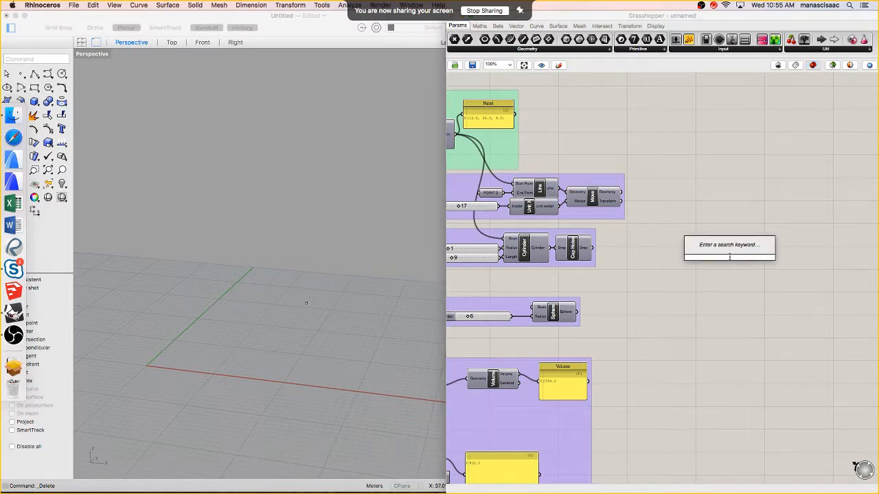
text(construct)
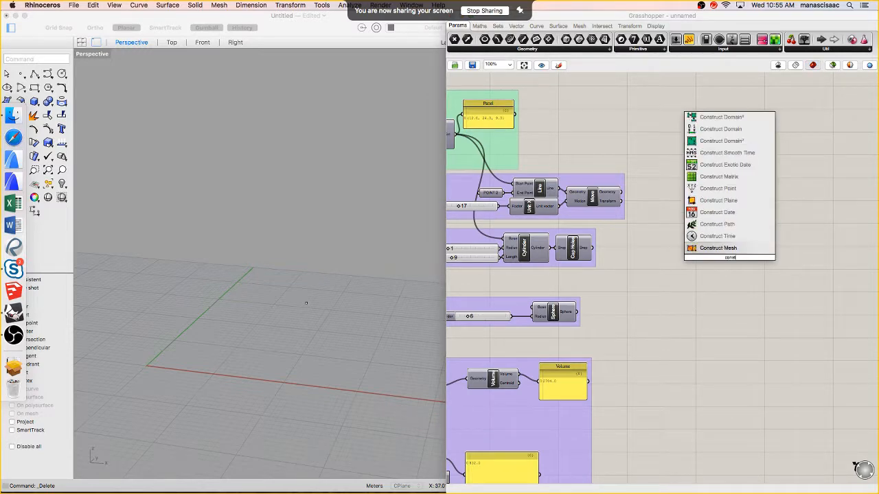
text( point)
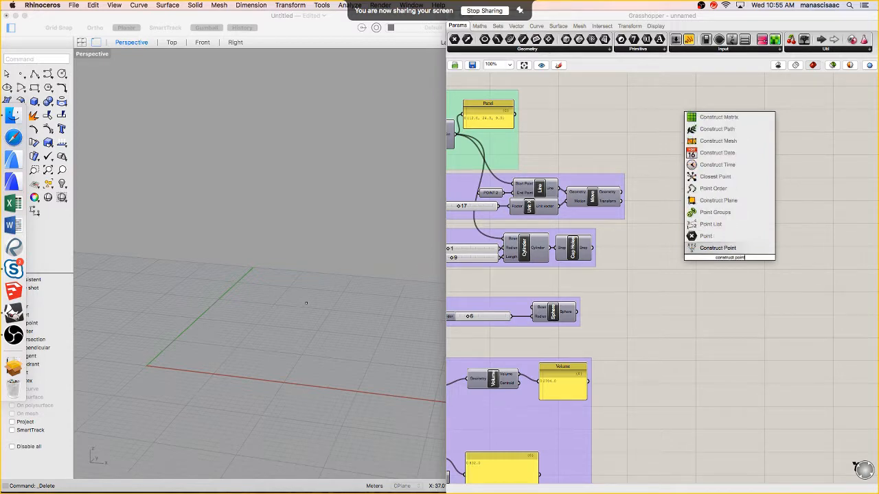
click(733, 249)
scroll(738, 258, up, 8)
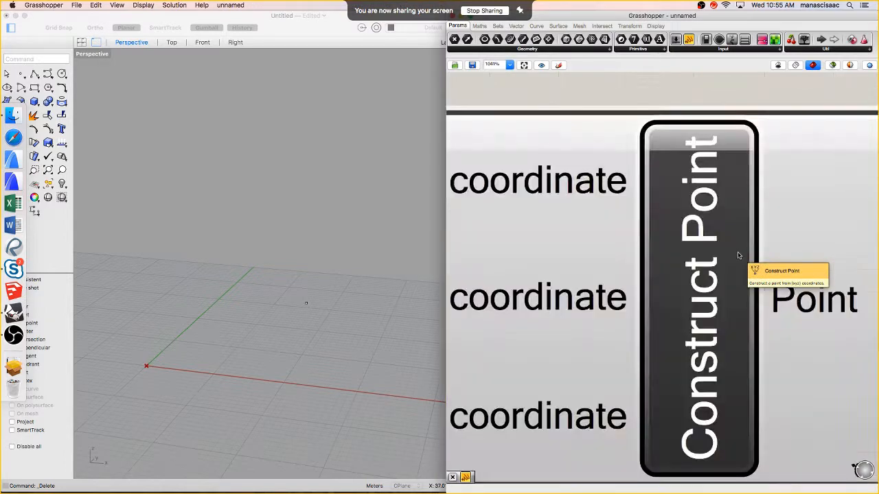
scroll(728, 253, down, 5)
scroll(717, 253, down, 3)
scroll(716, 257, up, 2)
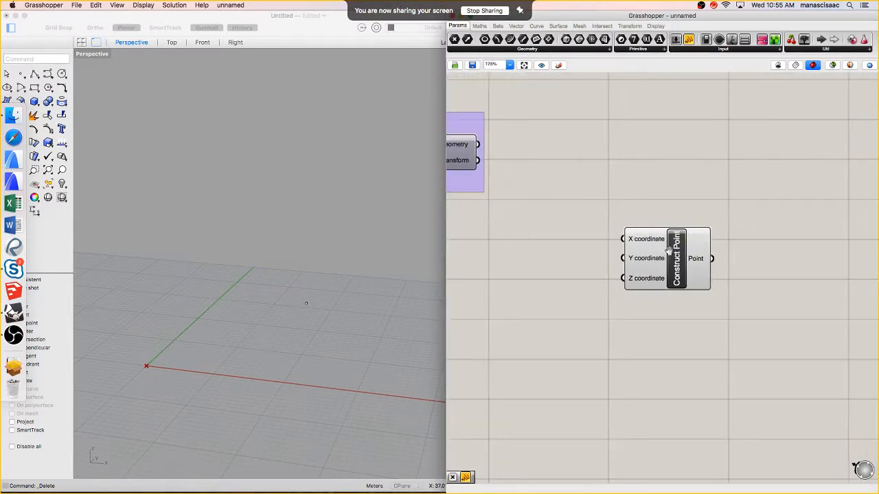
click(714, 266)
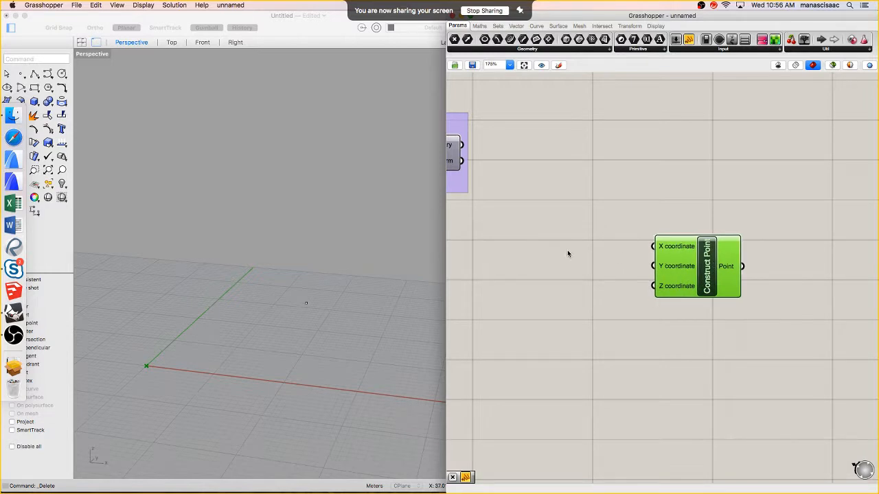
Add a number slider ranging from 0 to 10 and duplicate it to make three stacked sliders
double_click(548, 267)
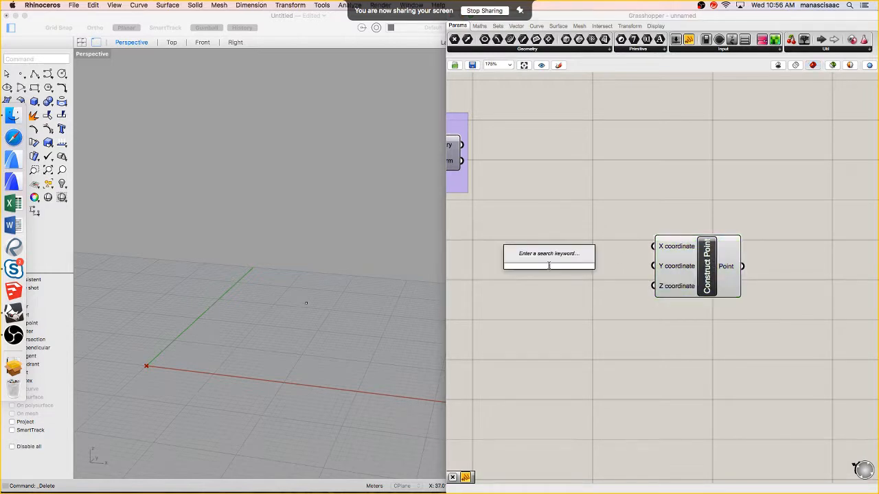
text(0..10)
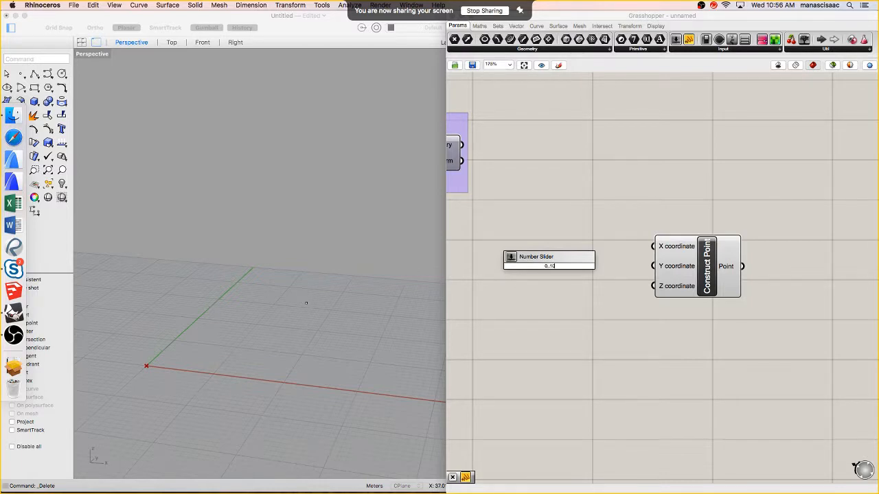
key(Return)
drag(574, 267, 576, 315)
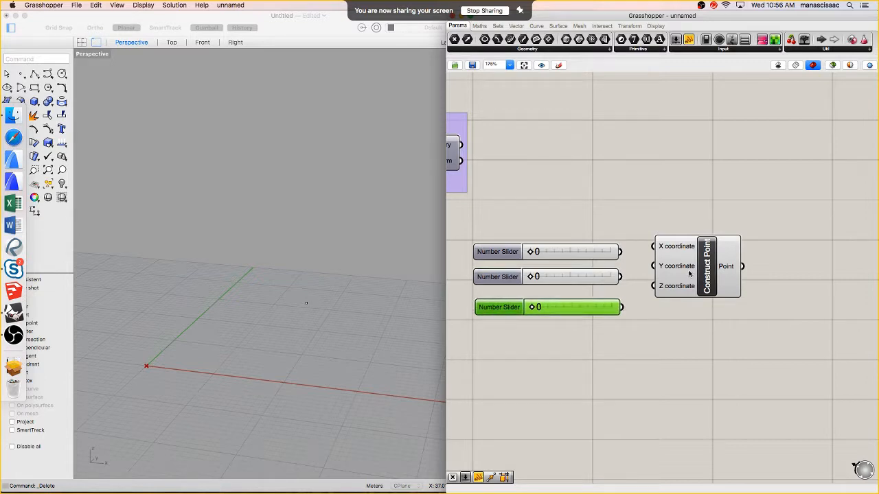
Align Construct Point with the three sliders and connect them to its X, Y and Z coordinate inputs
drag(689, 273, 689, 285)
drag(620, 252, 653, 278)
drag(622, 307, 652, 298)
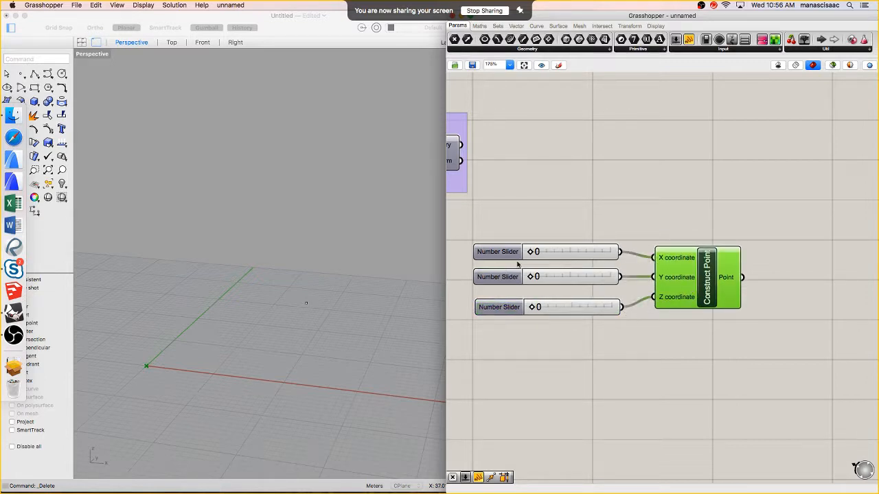
Set the X coordinate slider to 2 to check the point's movement, and return it to 0
drag(530, 252, 548, 252)
right_drag(175, 396, 153, 405)
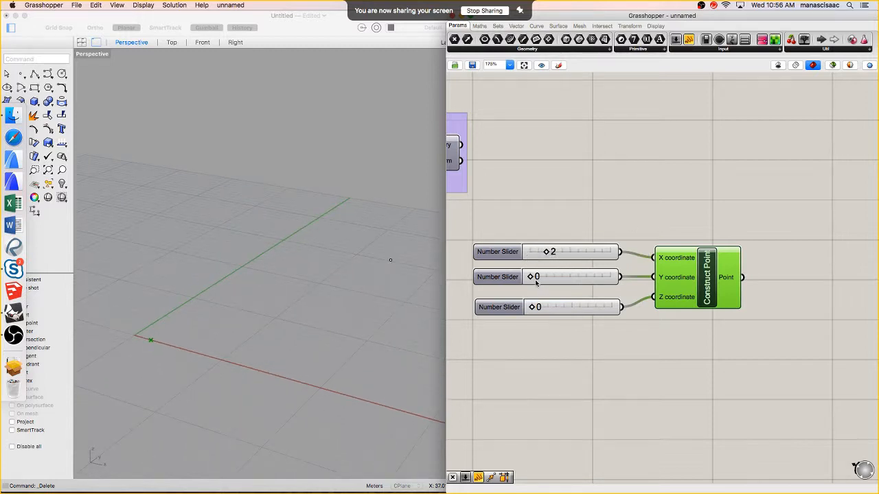
mouse_move(534, 281)
mouse_down()
mouse_move(569, 280)
mouse_move(534, 284)
mouse_up()
drag(550, 252, 533, 252)
Add a Rectangle component below the Construct Point component
scroll(701, 261, up, 2)
scroll(701, 262, down, 4)
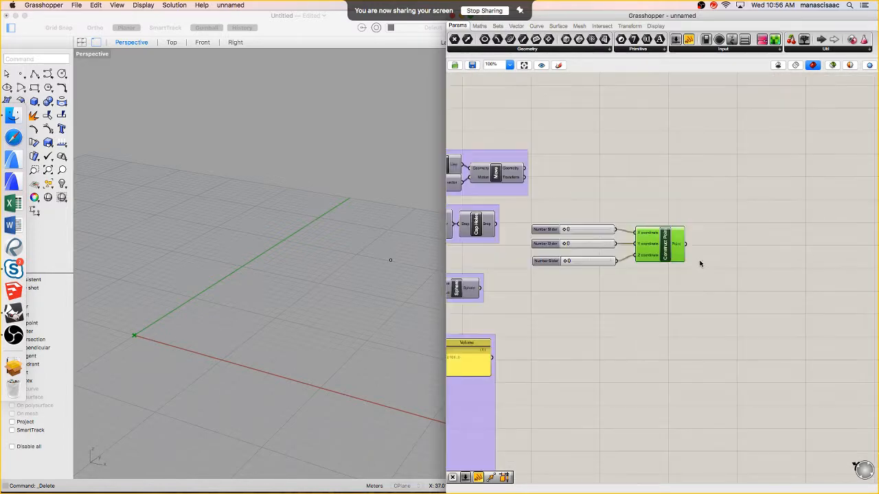
scroll(646, 319, up, 1)
double_click(646, 322)
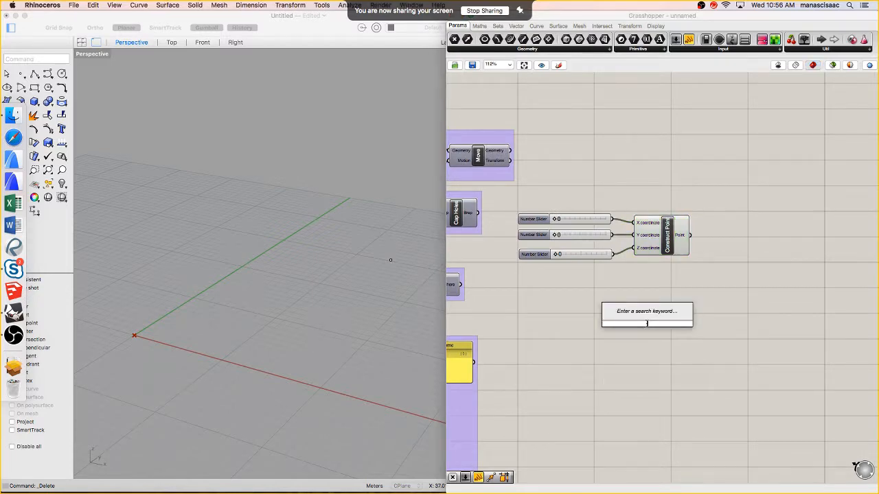
text(rectangle)
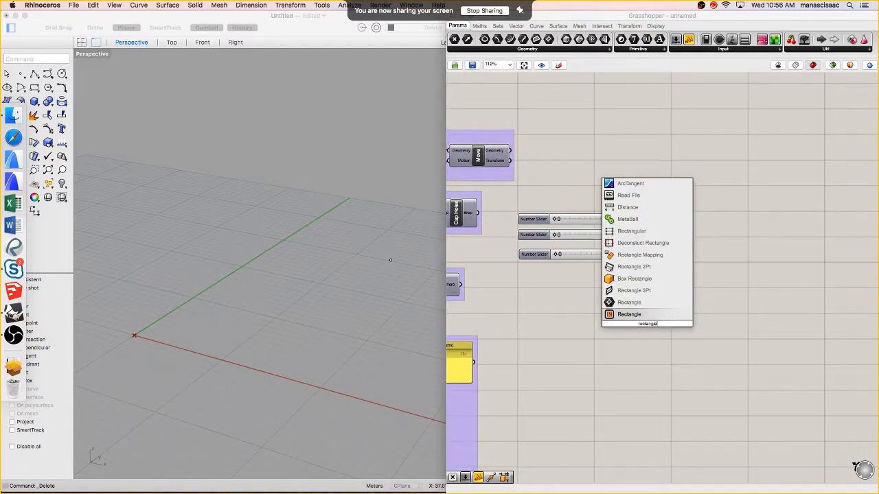
click(647, 315)
scroll(639, 296, up, 2)
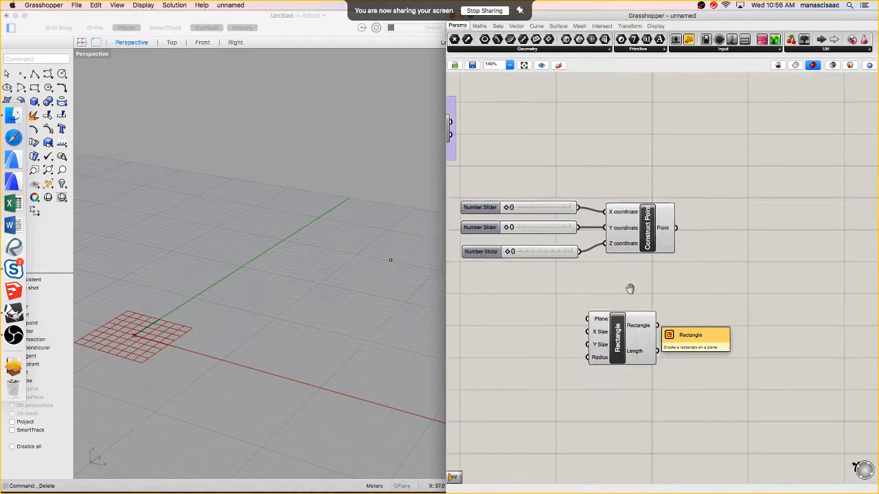
Align the Rectangle component below Construct Point and add a number slider ranging from 0 to 10 beside its inputs
drag(622, 333, 639, 300)
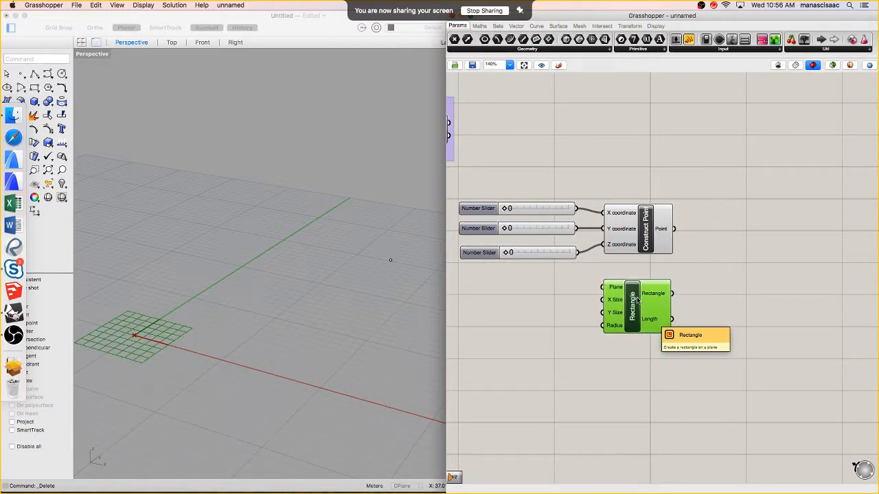
click(550, 311)
double_click(535, 307)
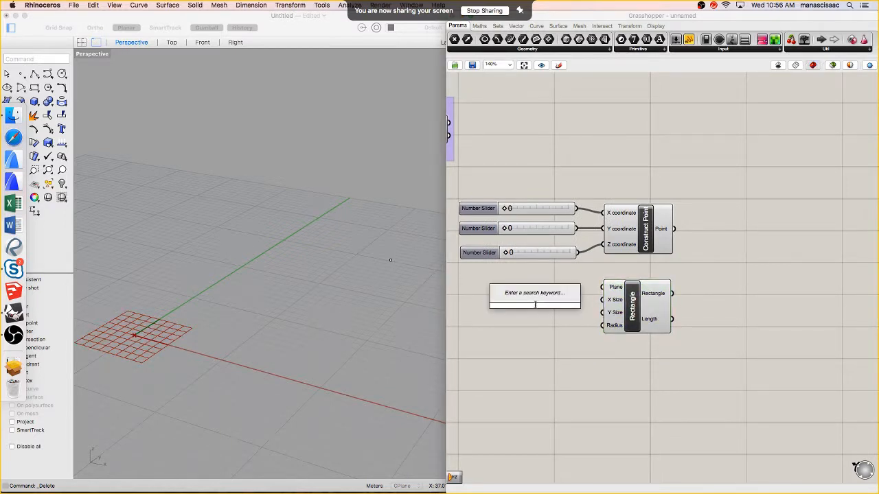
text(0.10)
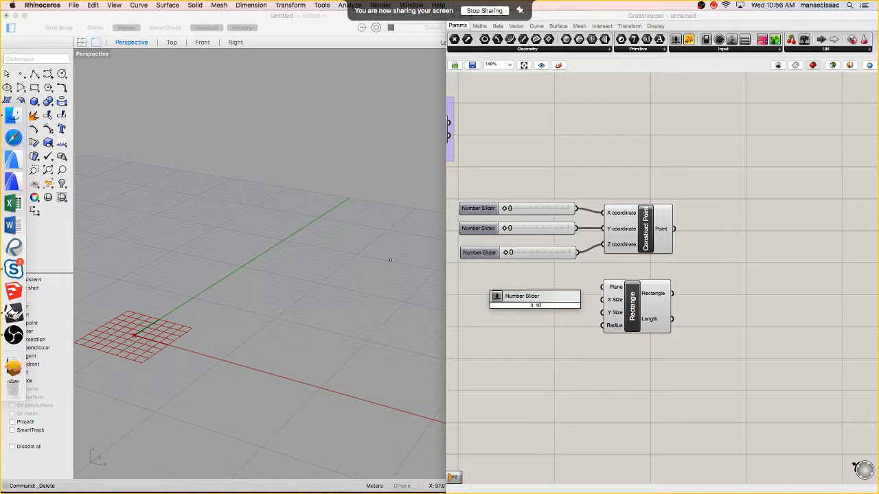
text(..10)
key(Return)
click(564, 303)
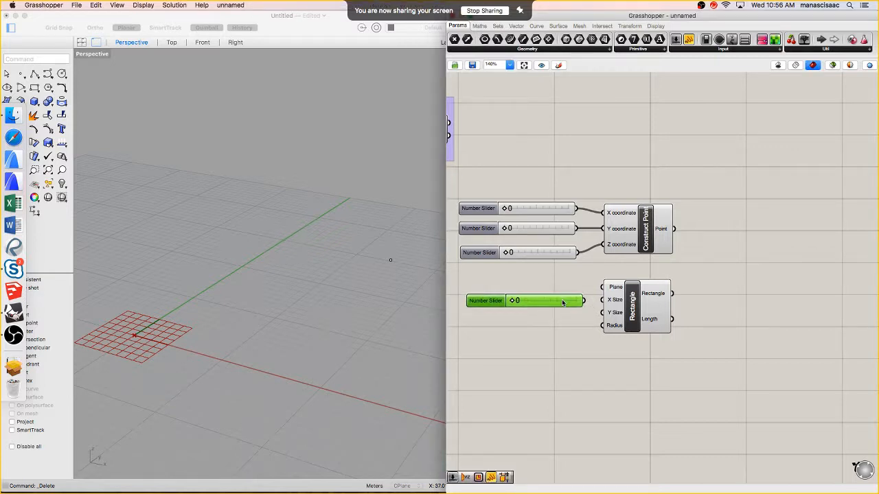
Duplicate the new slider, connect the pair to the Rectangle's X Size and Y Size, and set both to 7
alt+drag(561, 303, 562, 321)
mouse_move(616, 306)
mouse_down()
mouse_move(591, 305)
mouse_move(603, 302)
mouse_move(596, 323)
mouse_move(603, 316)
mouse_up()
click(718, 286)
right_drag(258, 324, 284, 332)
drag(512, 302, 558, 304)
click(570, 278)
mouse_move(320, 329)
right_down()
mouse_move(333, 362)
mouse_move(323, 341)
right_up()
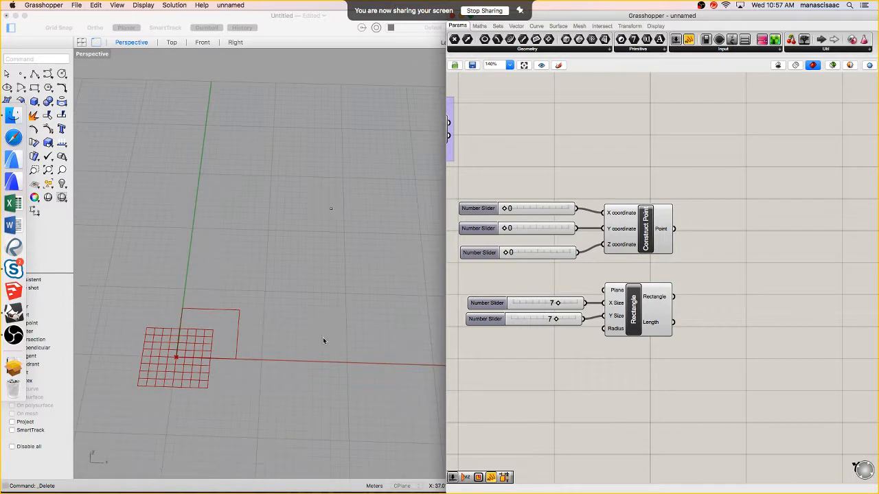
Search the components for "array" and add a Rectangular Array beside the Construct Point and Rectangle components
click(637, 226)
click(643, 300)
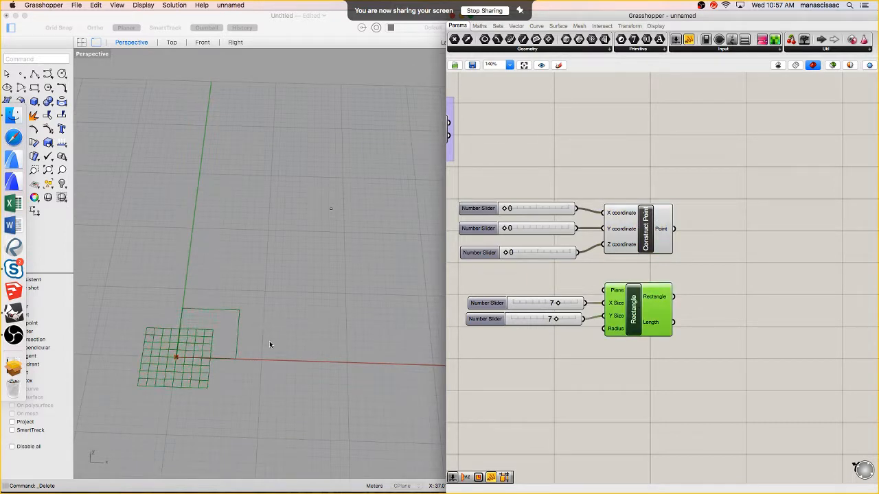
scroll(755, 268, up, 1)
double_click(756, 269)
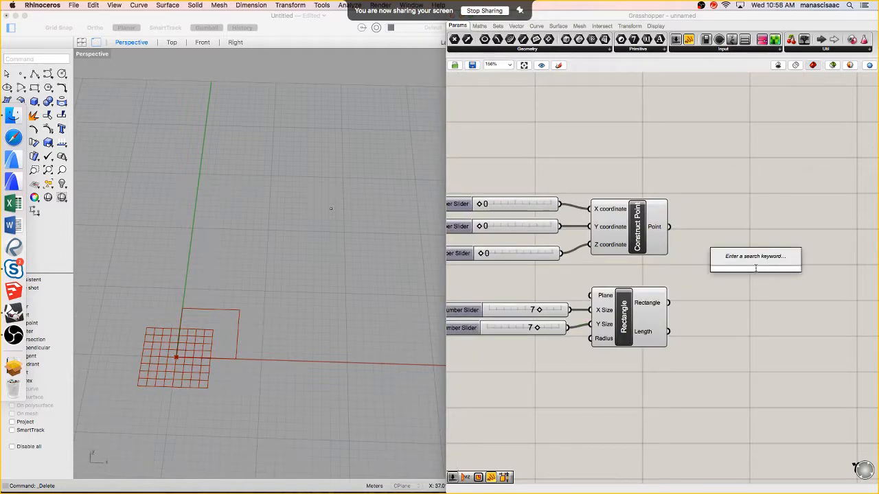
text(ar)
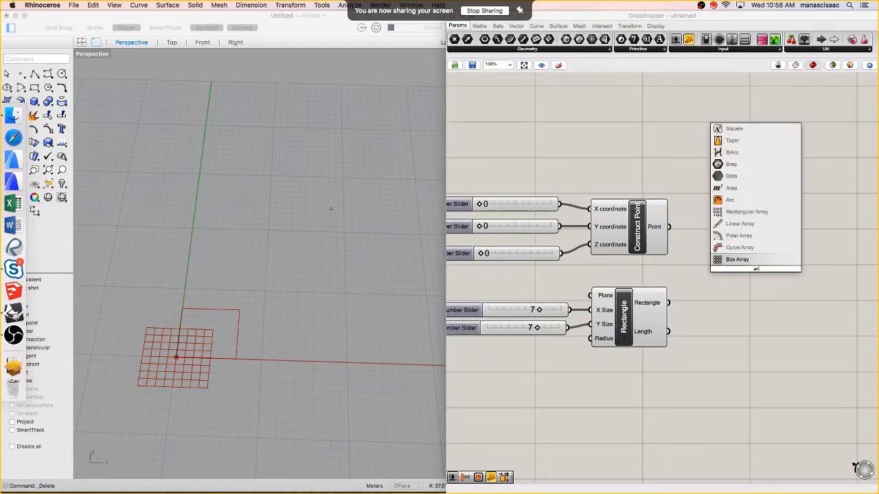
text(ray)
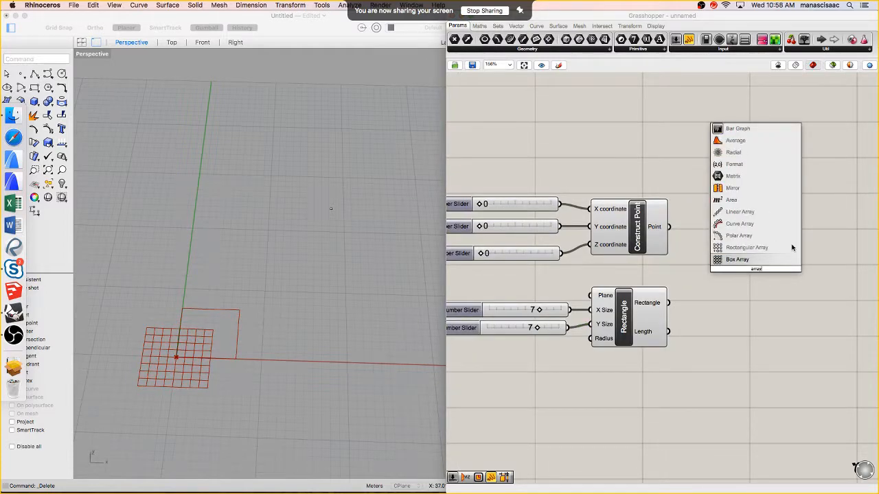
click(754, 248)
right_drag(758, 208, 738, 210)
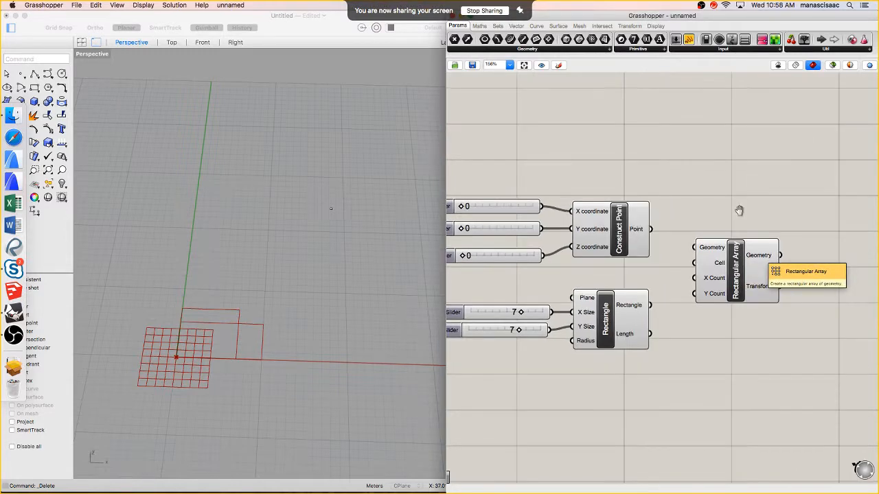
Reposition the Rectangular Array and connect the constructed point to its Geometry input and the rectangle to its Cell input
drag(744, 263, 759, 267)
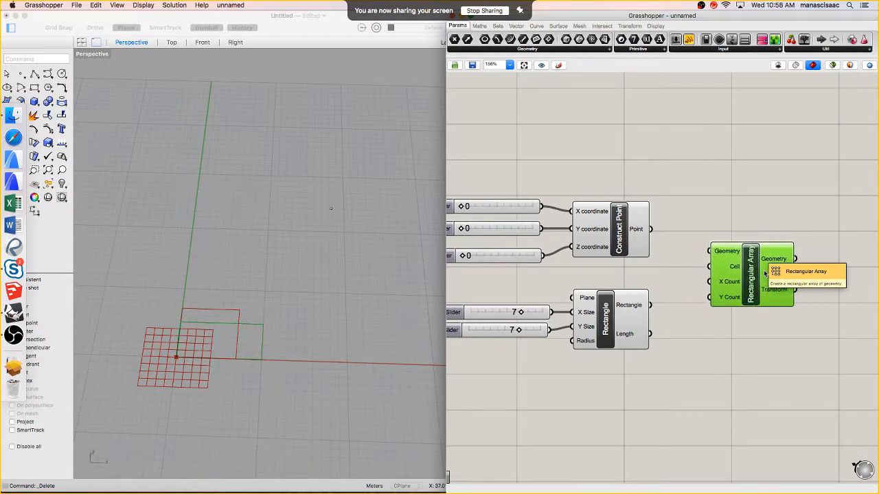
click(734, 247)
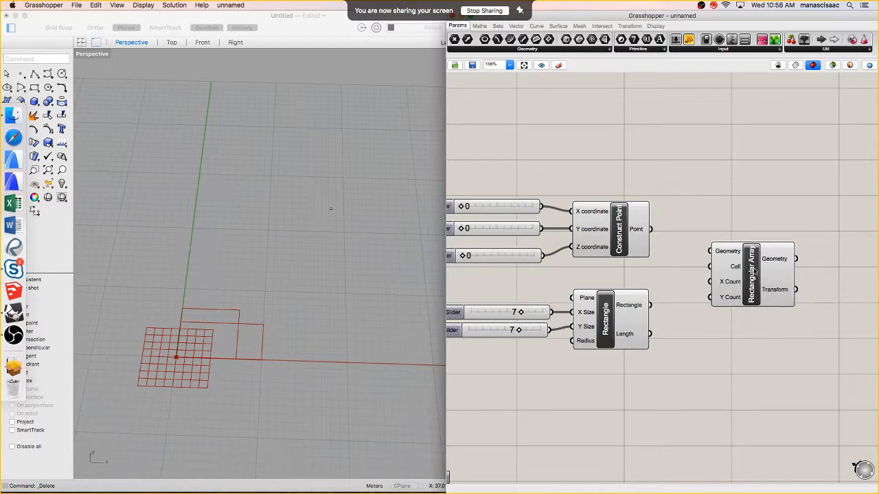
drag(737, 278, 746, 288)
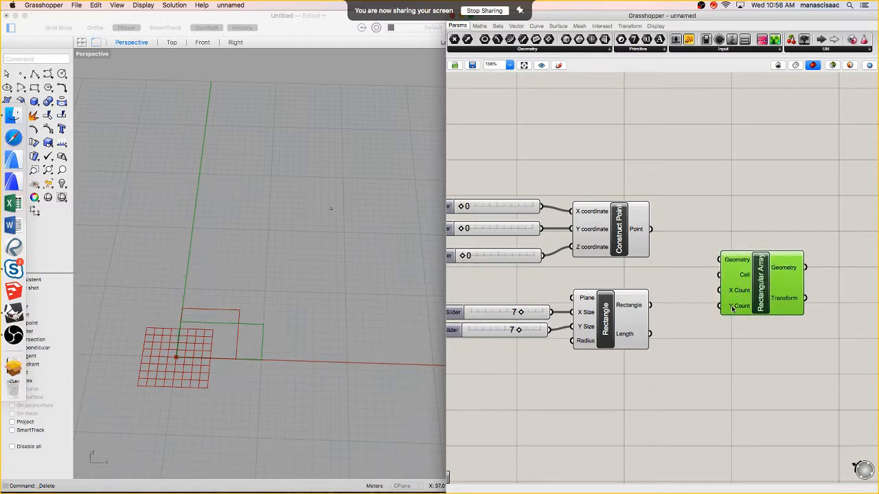
drag(762, 285, 773, 306)
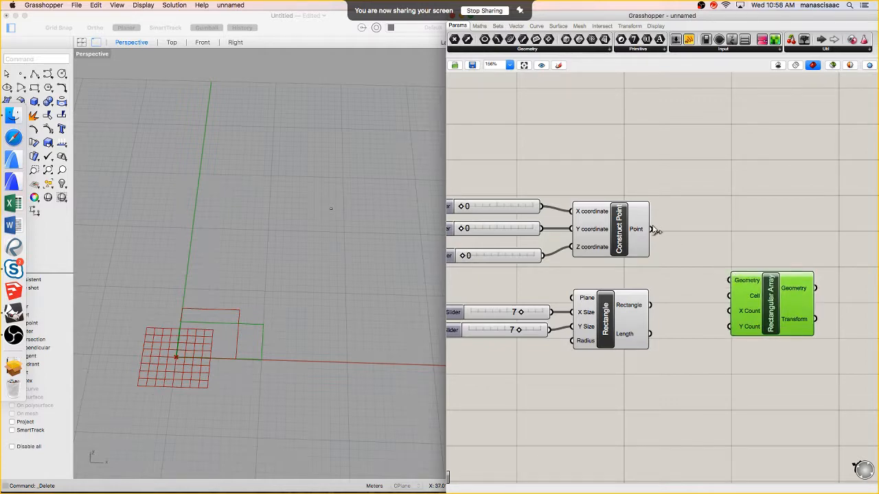
drag(653, 230, 729, 281)
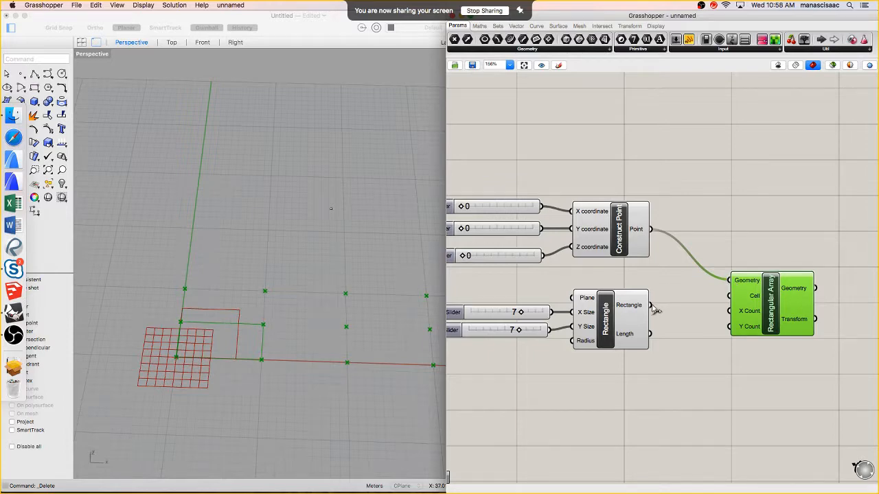
drag(654, 310, 729, 296)
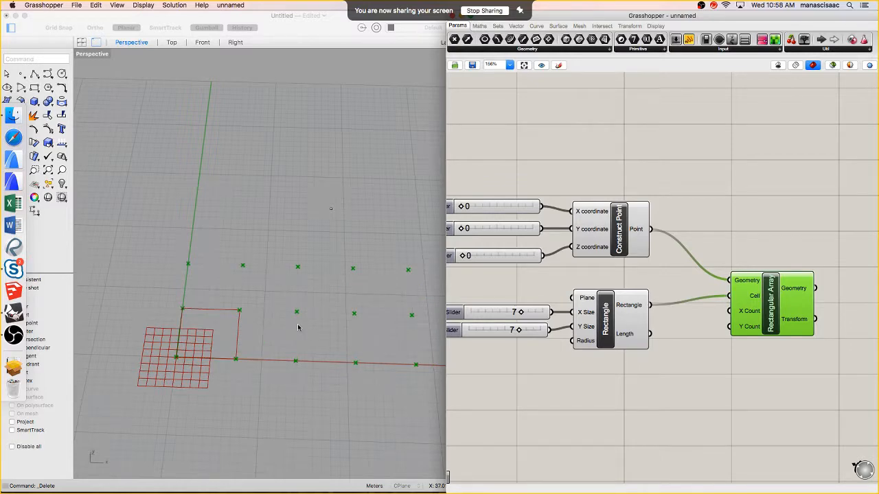
scroll(264, 320, down, 4)
mouse_move(272, 326)
right_down()
mouse_move(263, 320)
mouse_move(272, 331)
right_up()
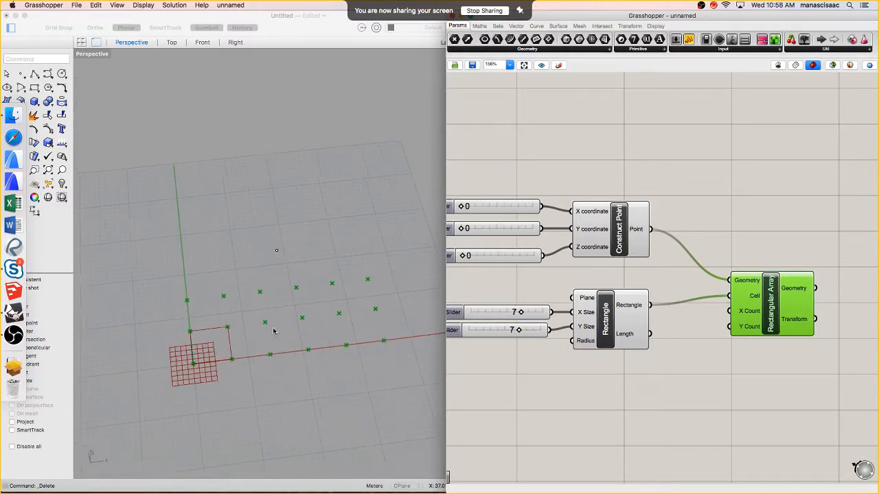
scroll(272, 330, up, 5)
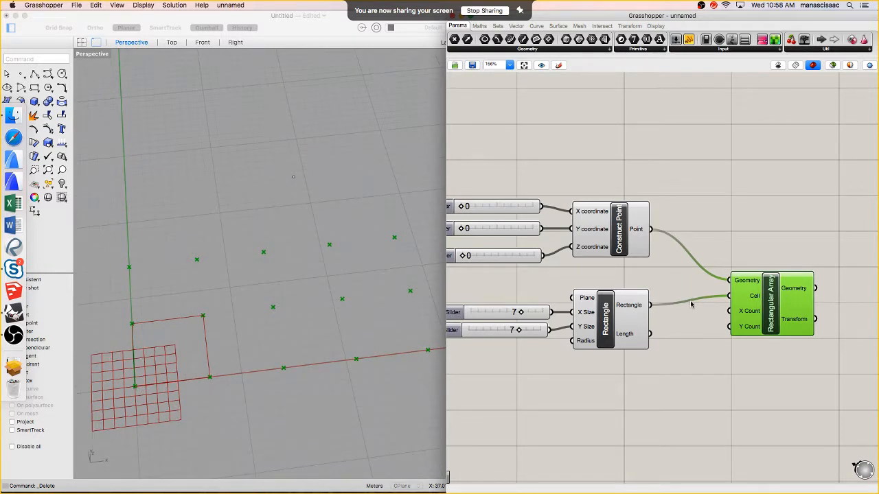
Add a number slider ranging from 1 to 20, duplicate it, and connect the two to the array's X Count and Y Count
drag(754, 310, 760, 331)
double_click(648, 377)
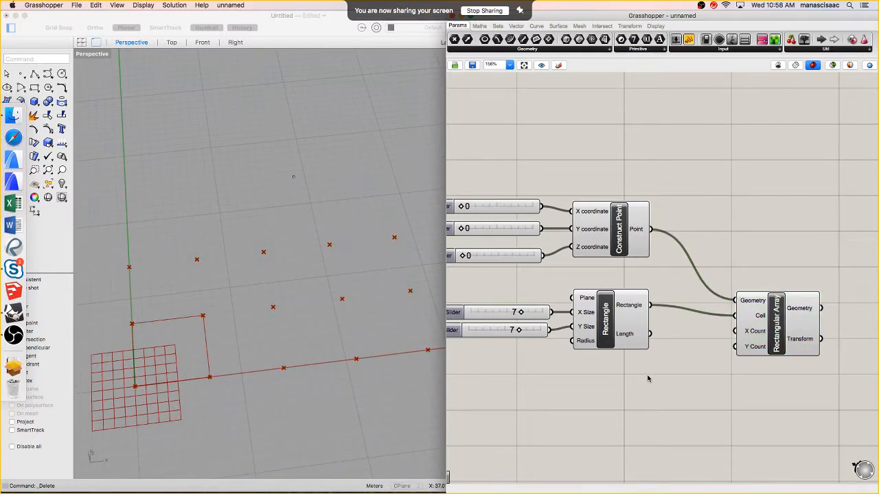
text(1..2)
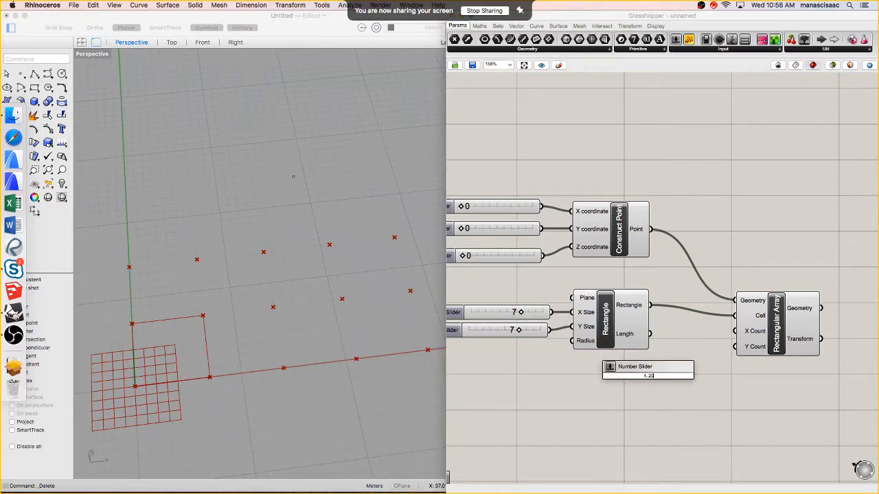
key(Return)
drag(670, 382, 677, 402)
drag(759, 348, 771, 362)
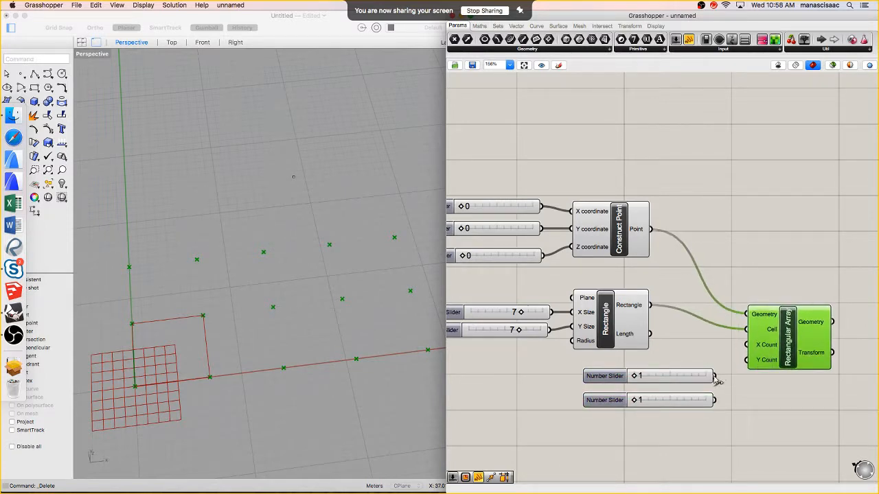
drag(714, 376, 747, 344)
drag(714, 400, 749, 361)
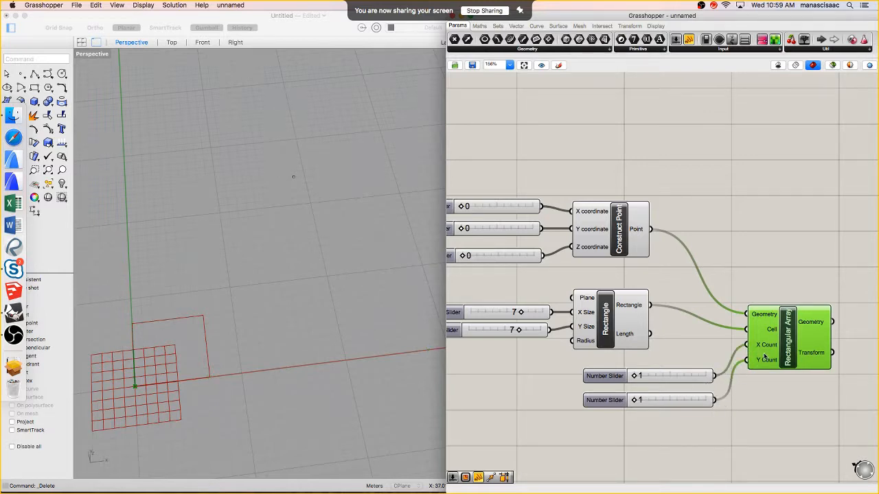
Set the Rectangular Array's X Count slider to 6
scroll(769, 354, down, 1)
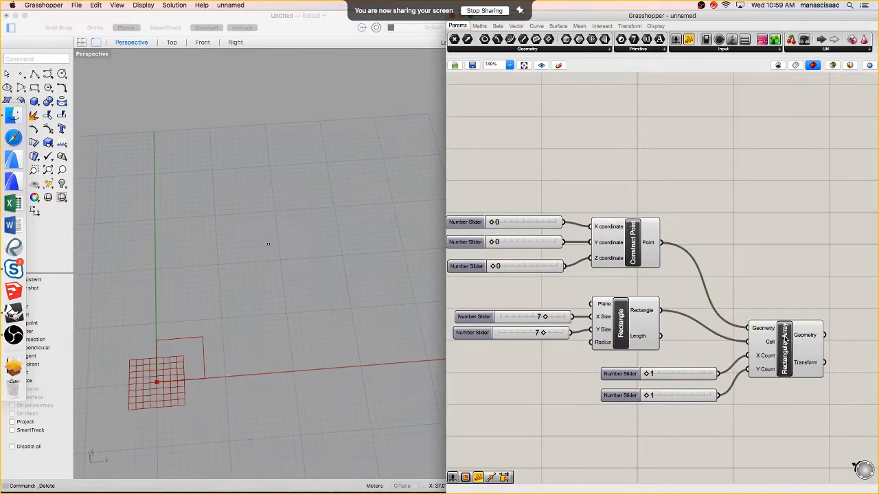
click(788, 341)
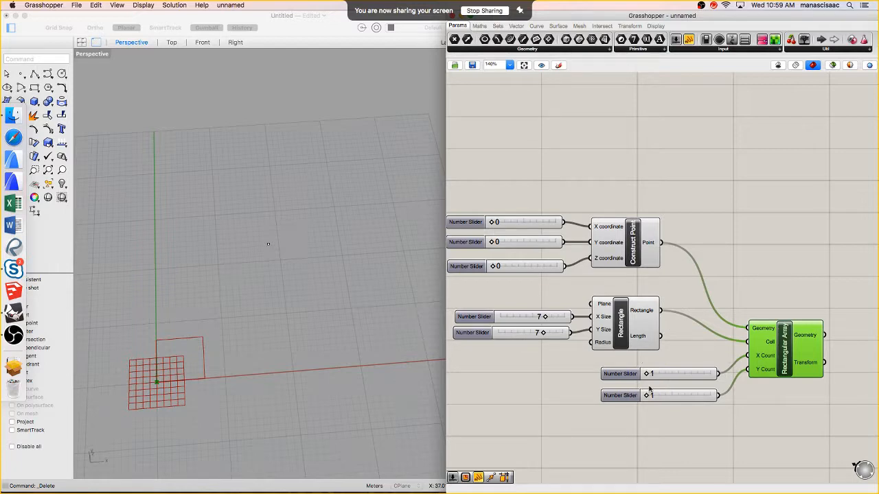
mouse_move(648, 374)
mouse_down()
mouse_move(678, 376)
mouse_move(652, 375)
mouse_move(663, 375)
mouse_up()
scroll(322, 370, down, 2)
scroll(257, 373, up, 2)
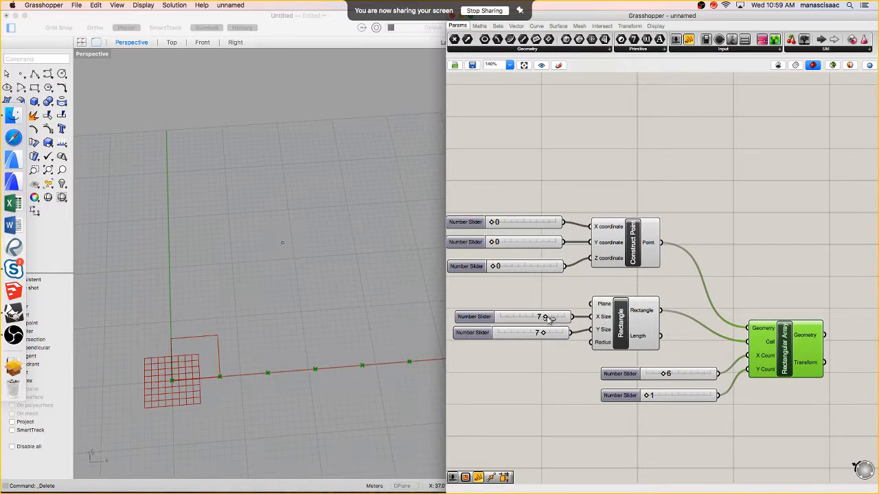
Turn off the preview of the Rectangle component
mouse_move(546, 319)
mouse_down()
mouse_move(535, 320)
mouse_move(547, 320)
mouse_up()
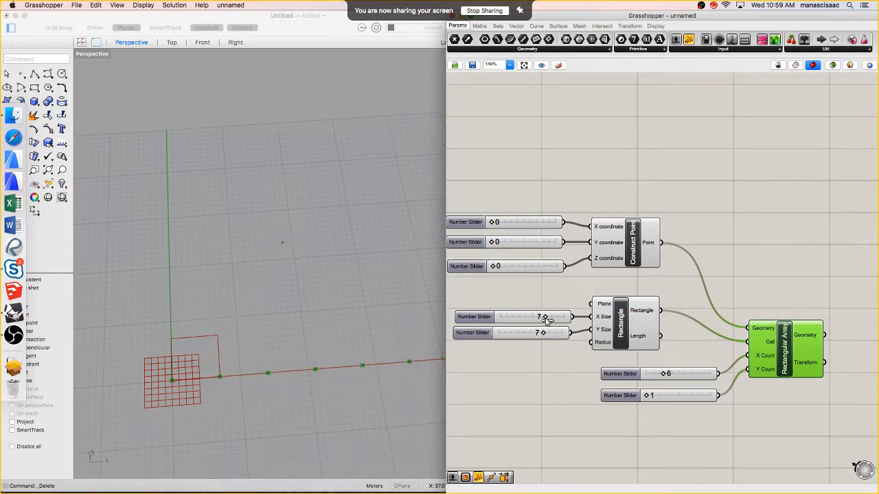
click(621, 315)
right_click(621, 314)
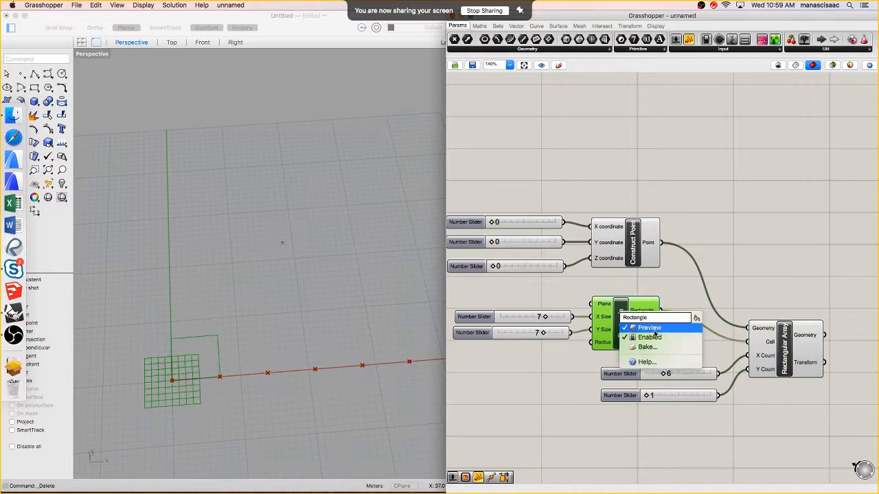
click(655, 330)
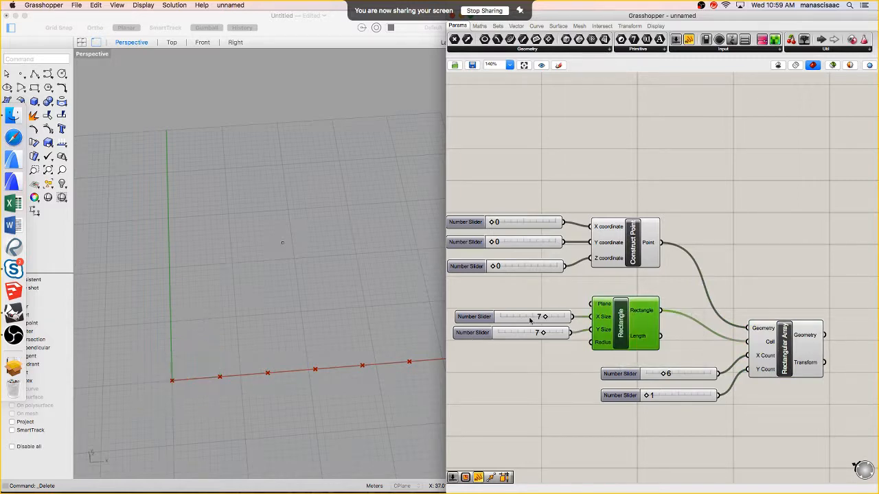
Set the array's Y Count to 6 and adjust the Rectangle's X Size and Y Size sliders to 6
drag(541, 332, 528, 317)
drag(647, 397, 663, 397)
click(800, 349)
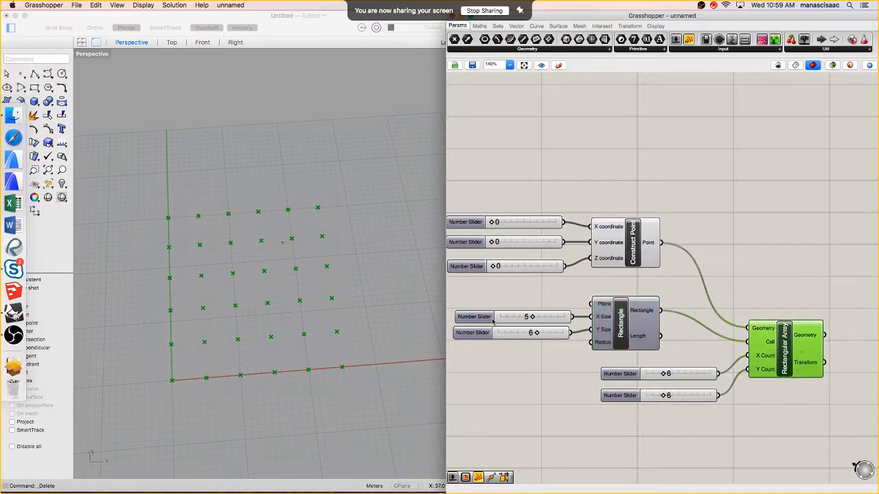
drag(531, 318, 540, 333)
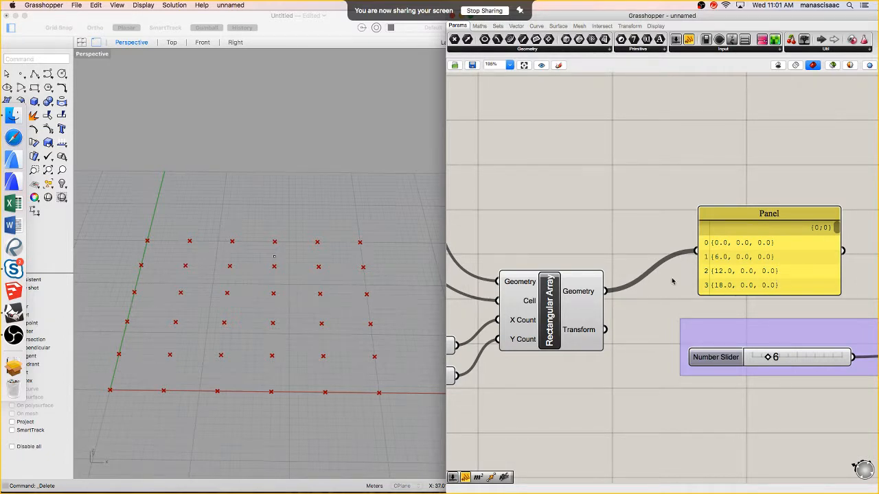
Enlarge the panel connected to the array's Geometry output so that it fits the full list of point coordinates
scroll(674, 281, down, 2)
scroll(700, 284, down, 1)
drag(715, 287, 696, 262)
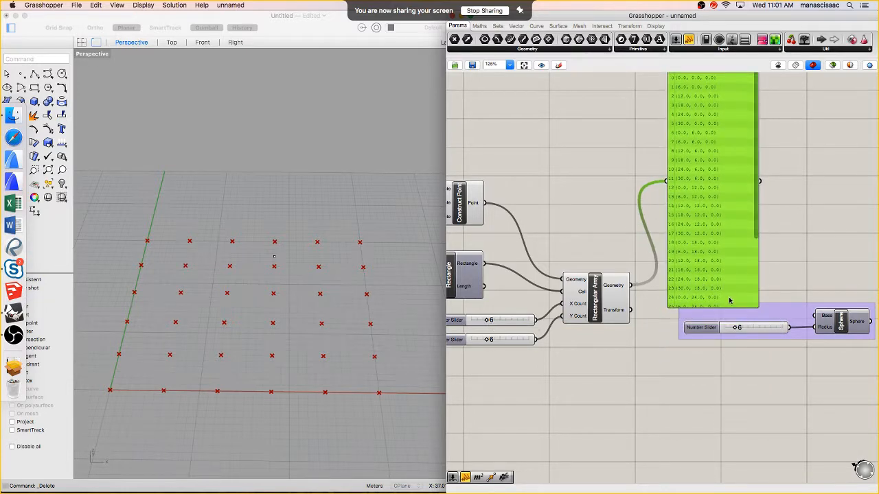
click(726, 310)
drag(727, 315, 728, 441)
right_drag(750, 277, 755, 354)
right_drag(649, 186, 623, 154)
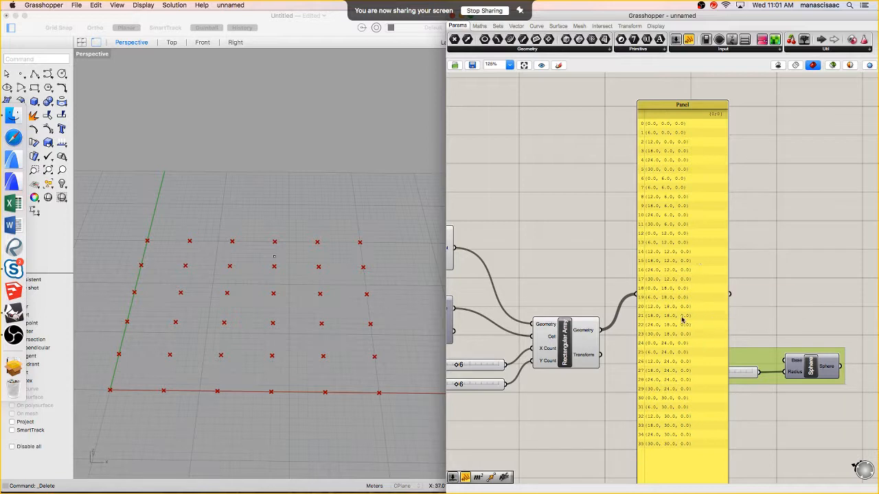
click(690, 269)
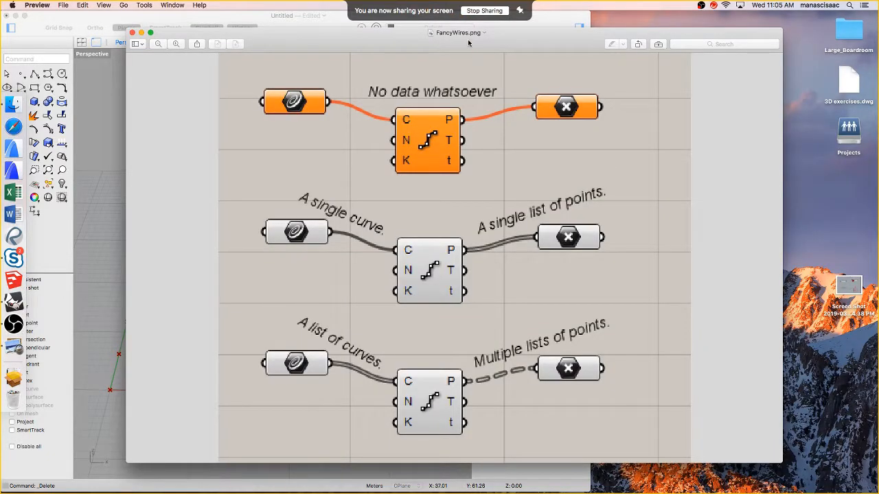
Examine the FancyWires.png wire-type diagram, close it, and return to Rhino and the Grasshopper definition
drag(465, 38, 487, 49)
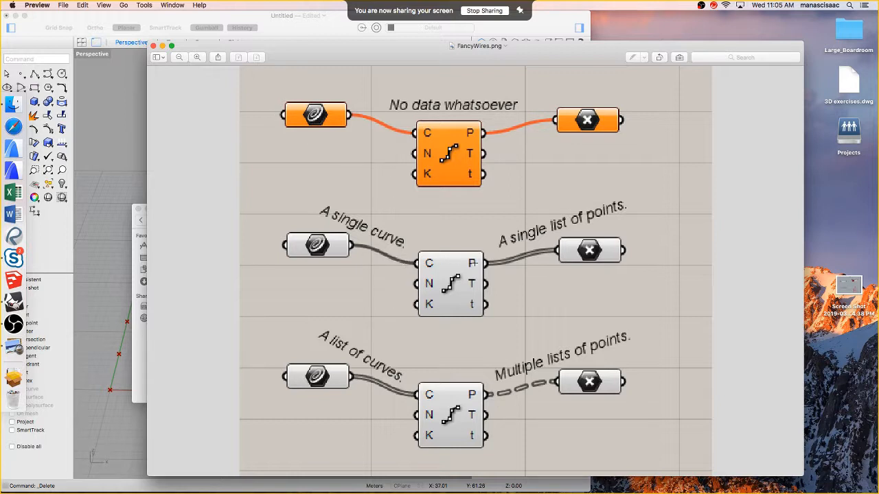
click(152, 46)
click(126, 91)
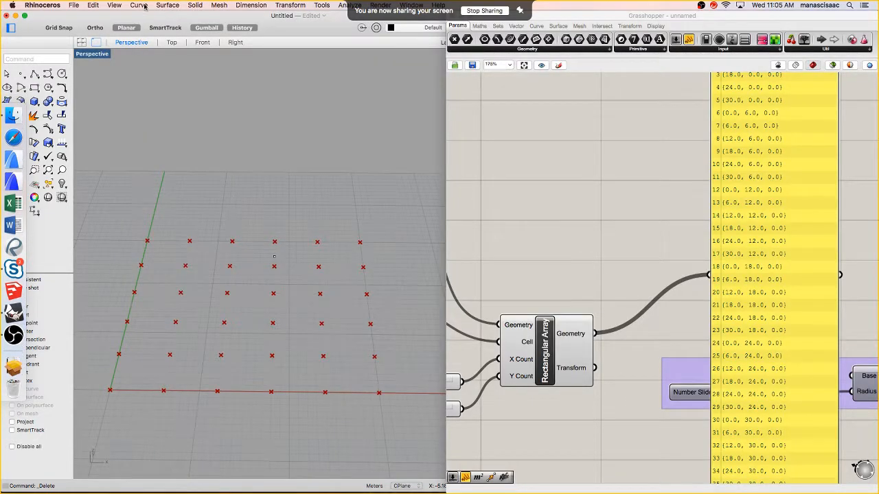
Switch to Grasshopper, turn off the Draw Fancy Wires display option, and turn it back on to compare wire styles
click(118, 5)
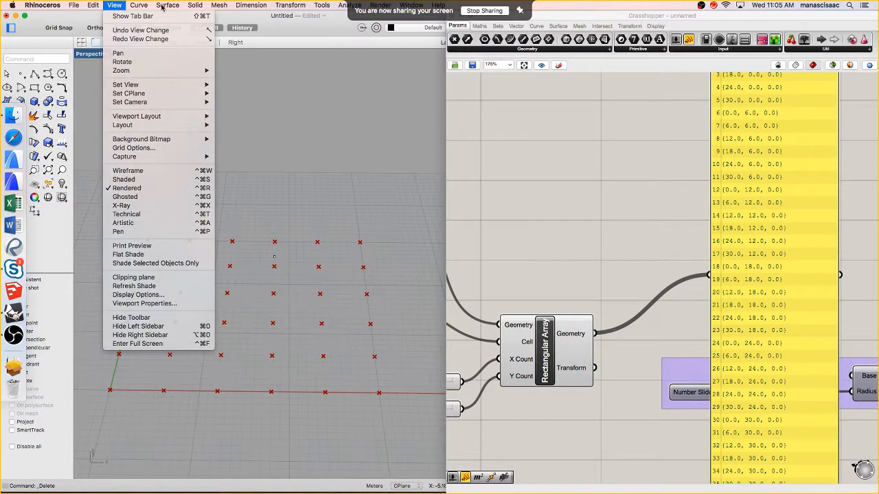
click(633, 49)
click(623, 122)
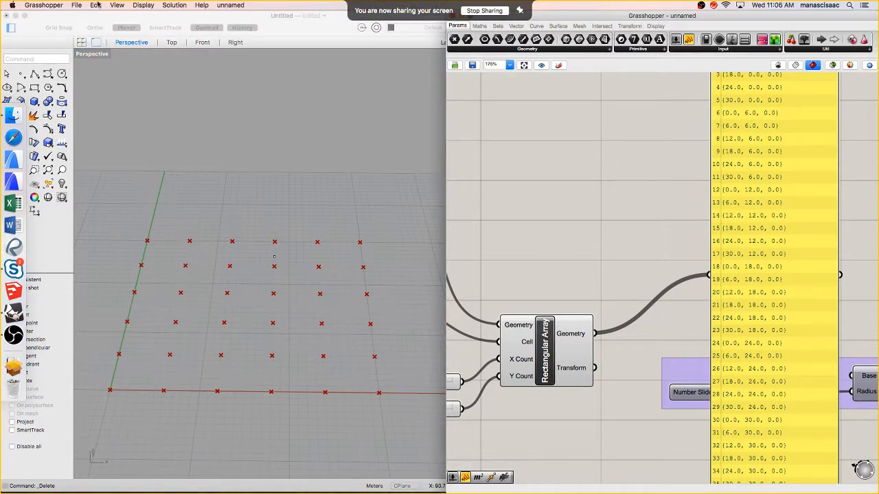
click(118, 6)
mouse_move(142, 6)
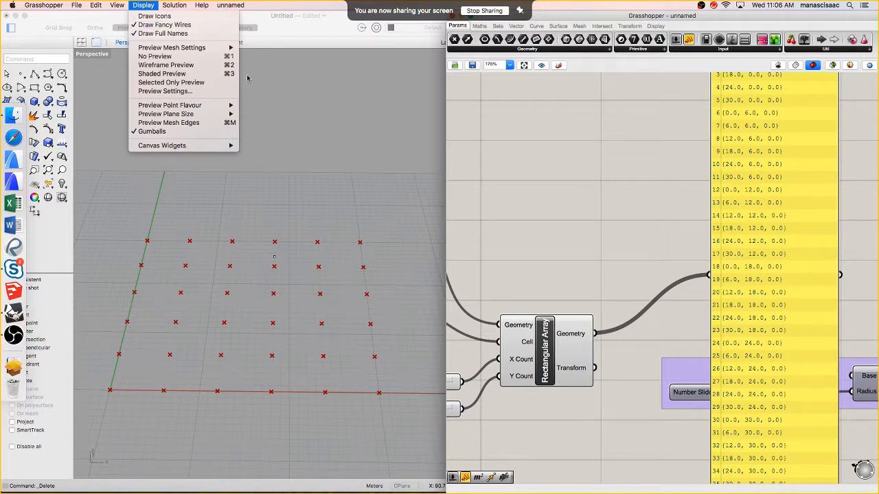
click(196, 26)
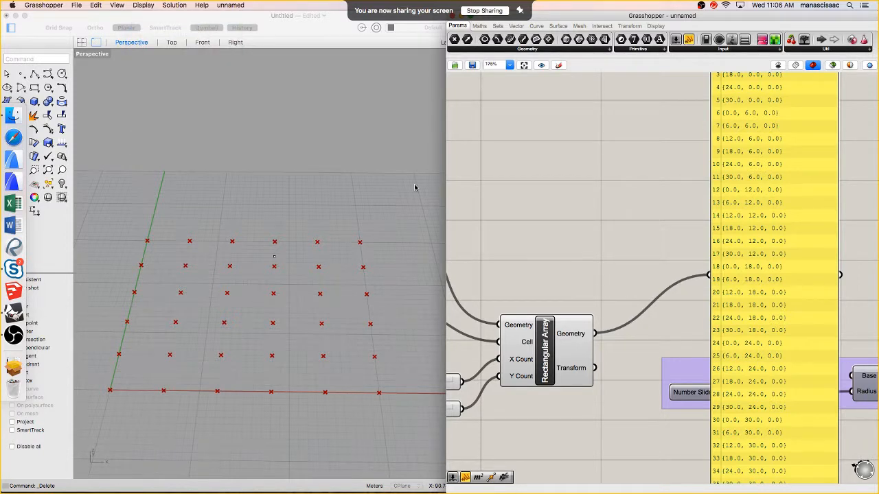
click(117, 6)
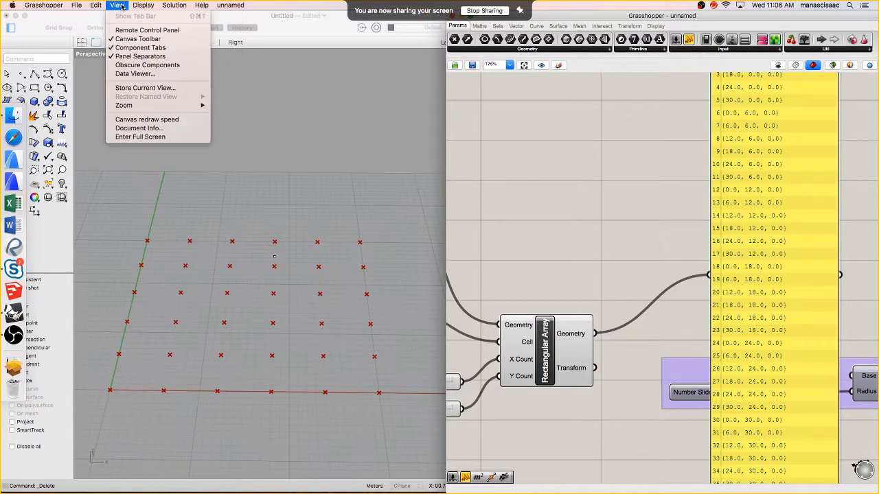
click(147, 24)
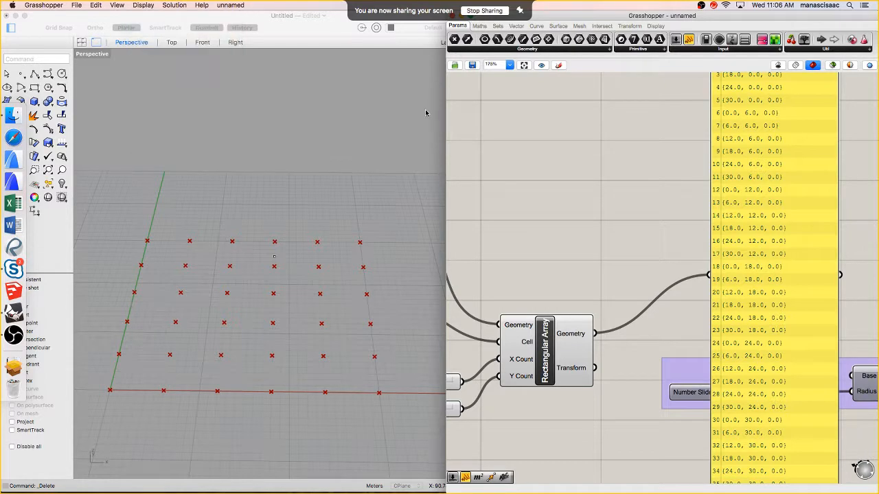
Delete the panel that lists the point coordinates from the Rectangular Array's Geometry output
scroll(666, 241, down, 2)
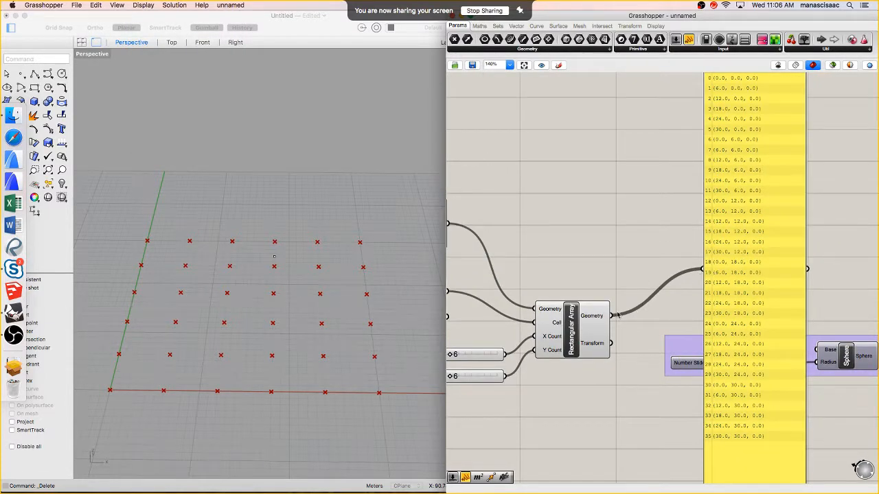
right_drag(645, 314, 610, 300)
click(693, 207)
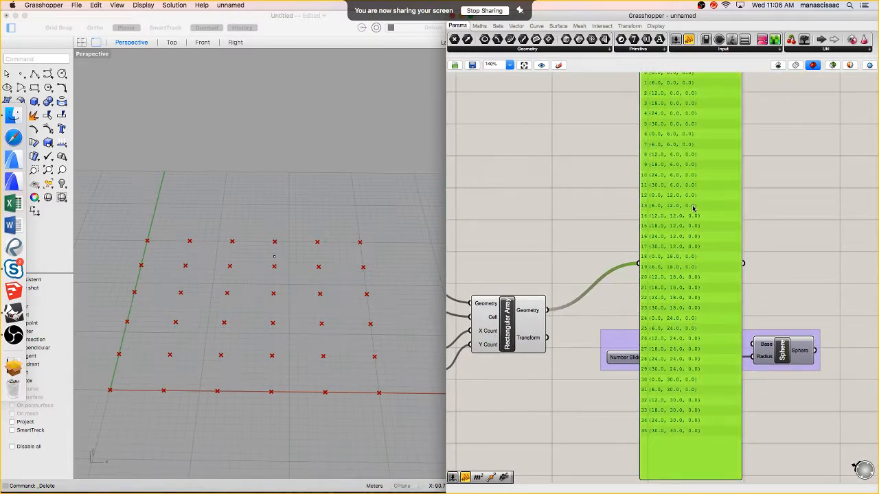
key(Delete)
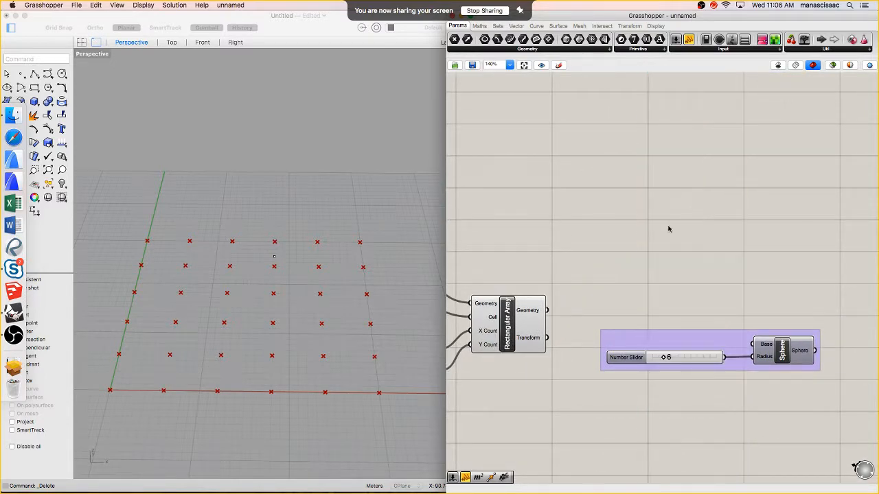
Move the Sphere group closer to the Rectangular Array and connect the array's Geometry output to the Sphere's Base input
right_drag(284, 293, 283, 303)
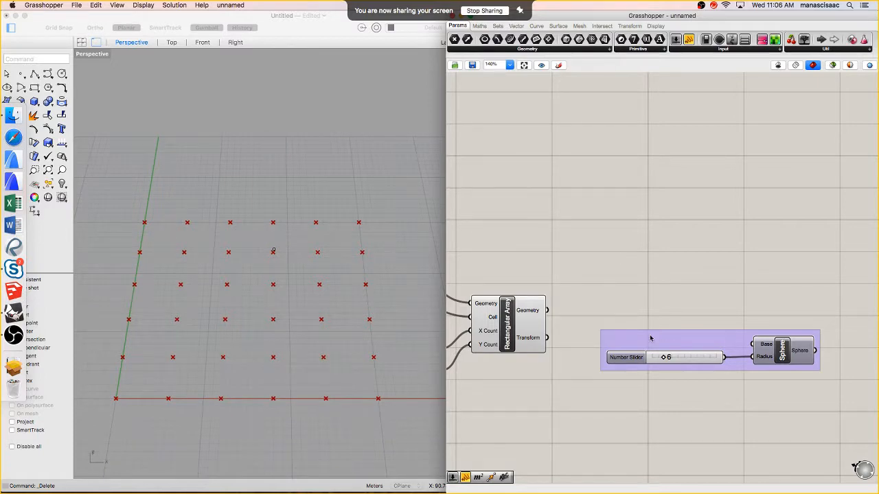
drag(647, 344, 602, 369)
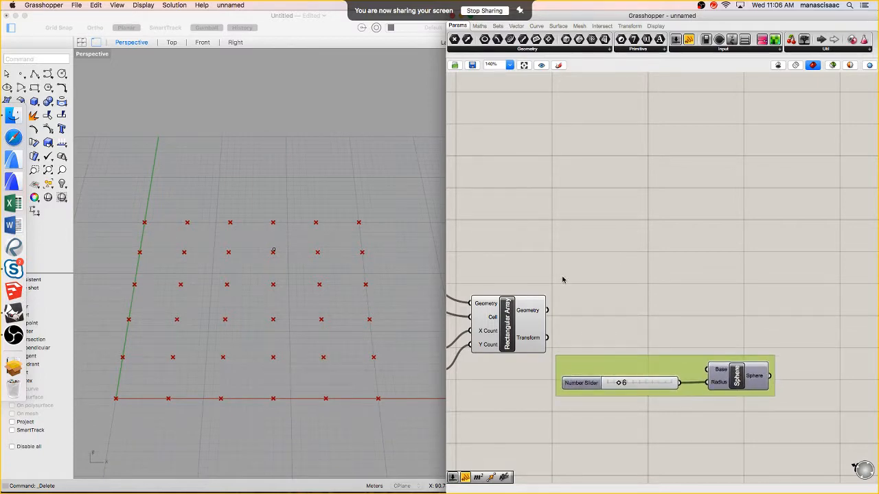
drag(592, 315, 708, 370)
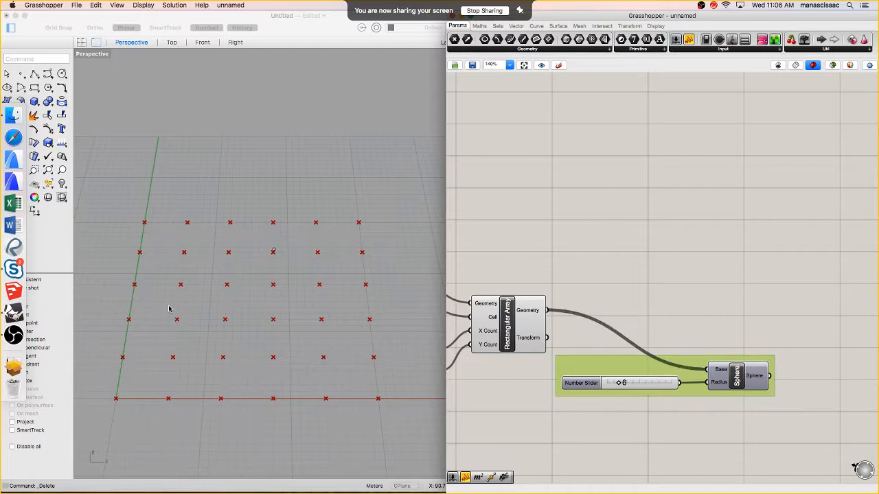
Turn on the preview of the Sphere component and set its radius slider to 1
right_drag(197, 298, 208, 286)
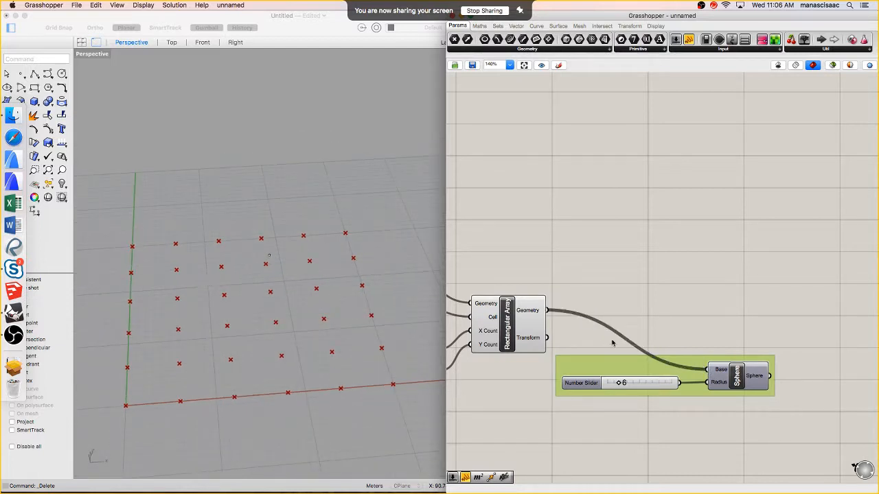
right_click(746, 374)
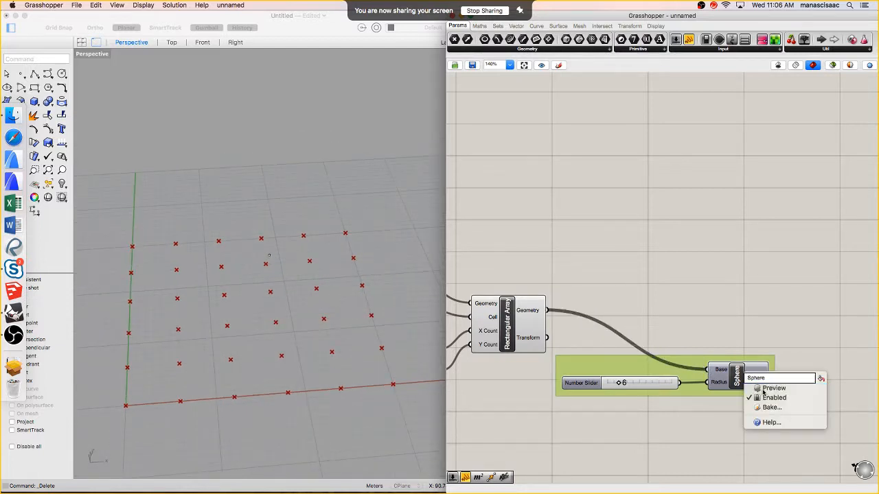
click(762, 387)
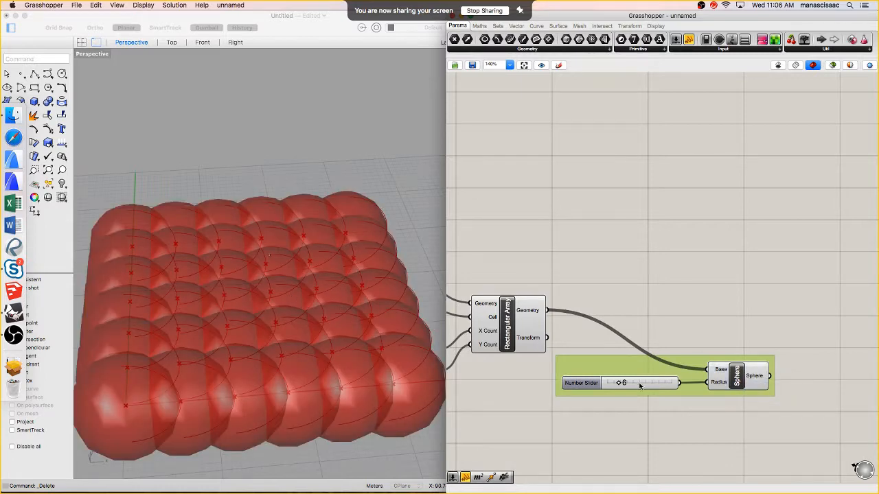
drag(622, 383, 611, 386)
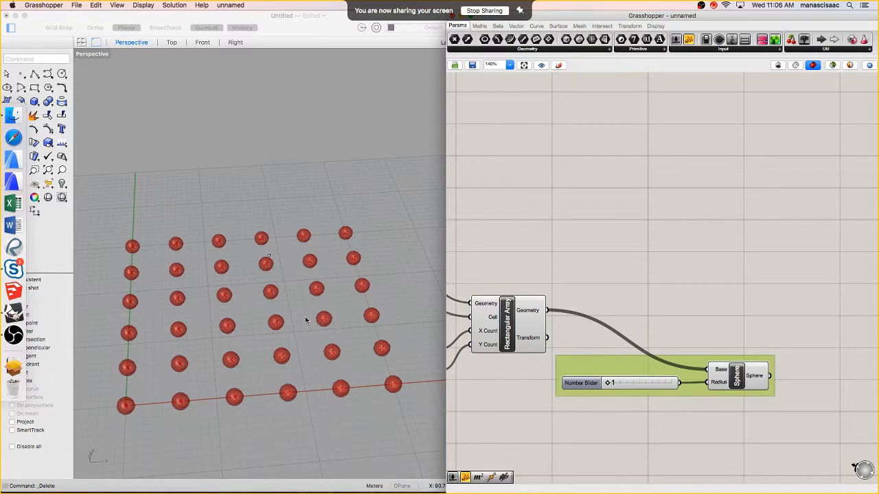
scroll(302, 320, left, 10)
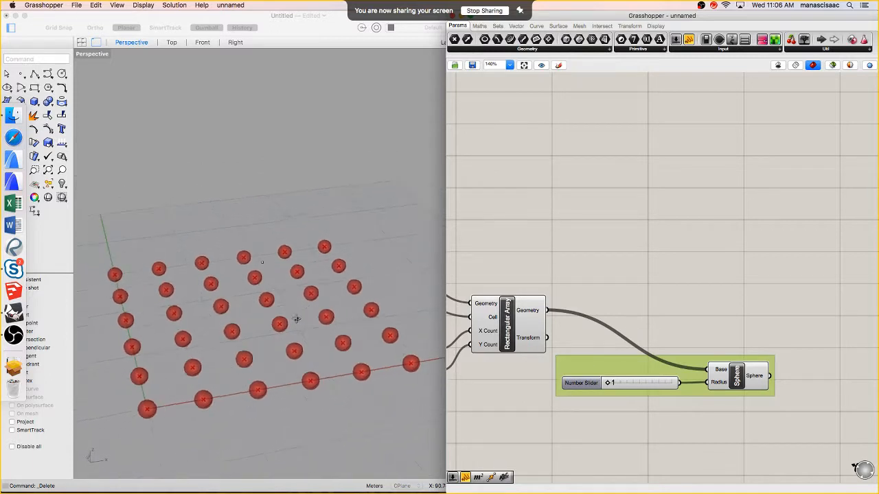
scroll(296, 319, left, 5)
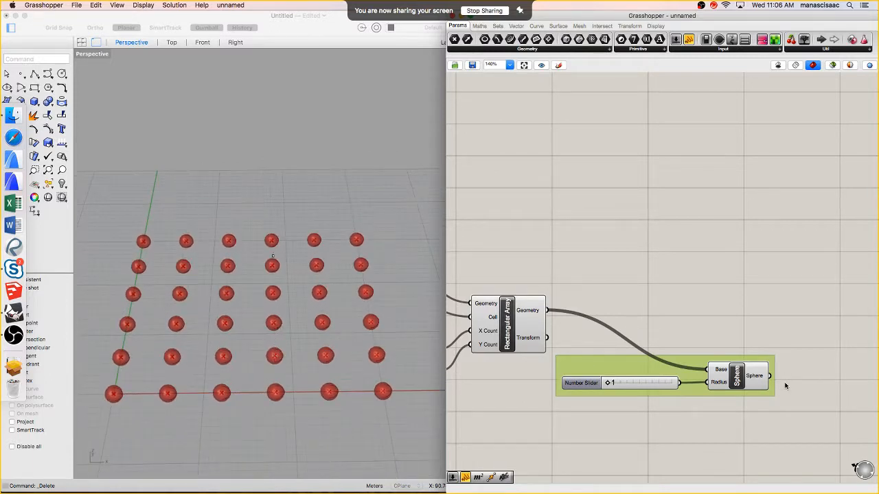
click(739, 377)
right_drag(739, 378, 682, 347)
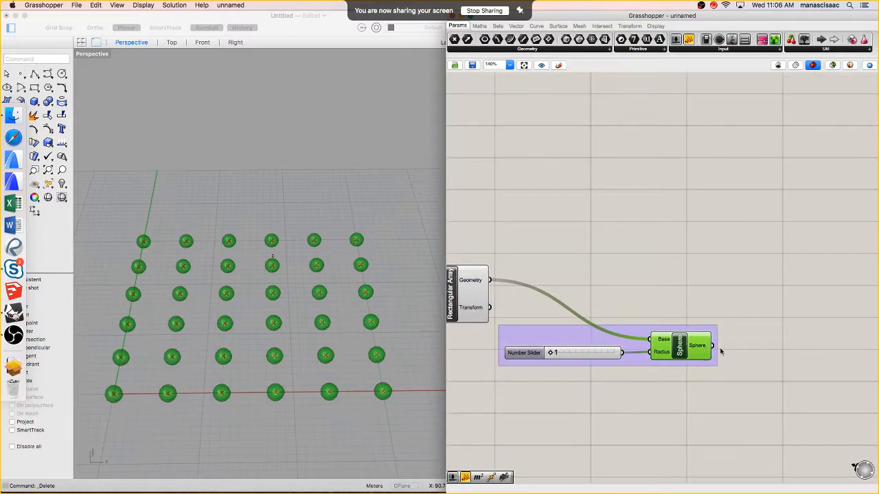
right_drag(307, 338, 338, 326)
scroll(544, 353, up, 4)
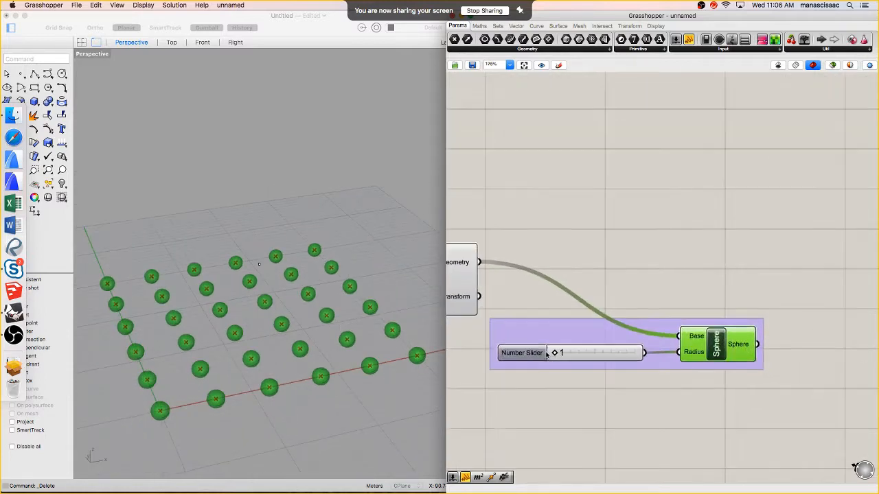
mouse_move(563, 354)
mouse_down()
mouse_move(547, 358)
mouse_move(569, 355)
mouse_move(556, 355)
mouse_up()
scroll(557, 341, down, 1)
scroll(558, 341, up, 1)
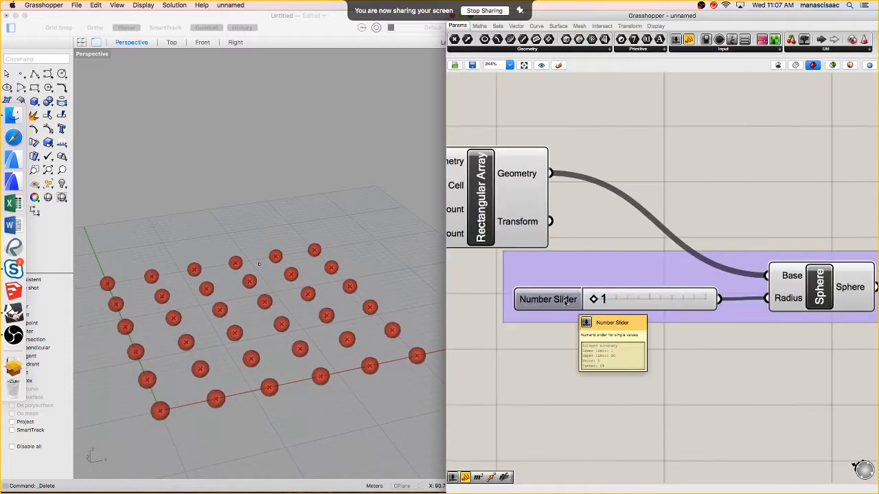
Give the Sphere's radius slider floating-point (R) rounding and a maximum of 2, and set the radius to 1.315
click(634, 298)
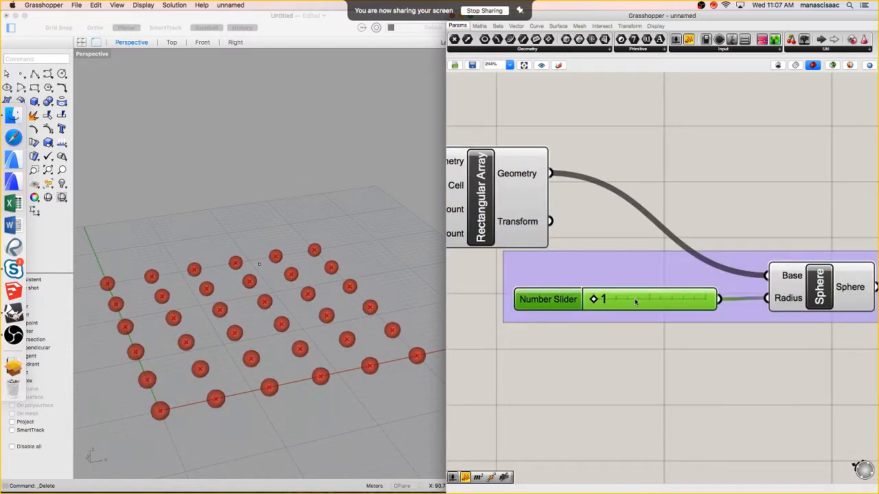
right_click(635, 298)
click(533, 302)
right_click(533, 302)
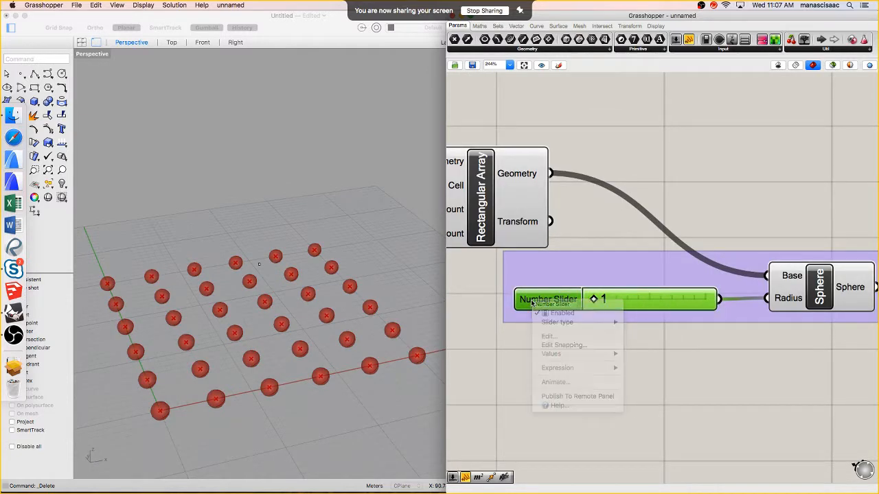
click(533, 301)
double_click(538, 301)
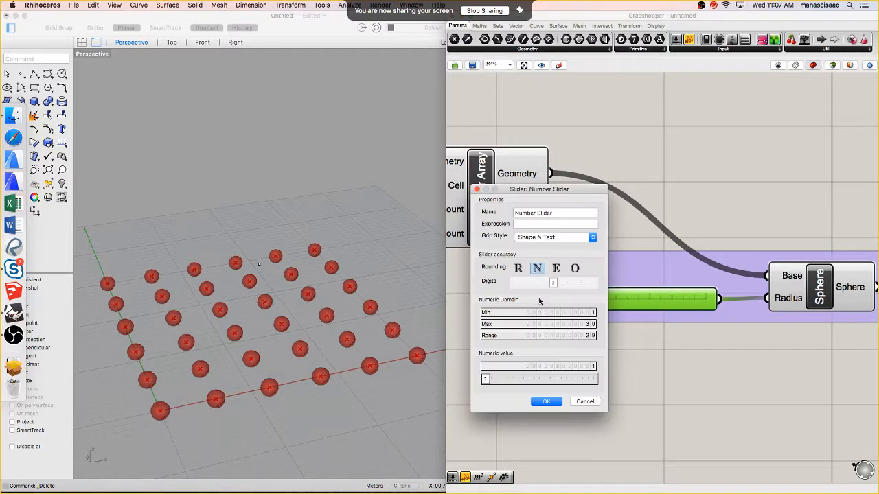
click(591, 314)
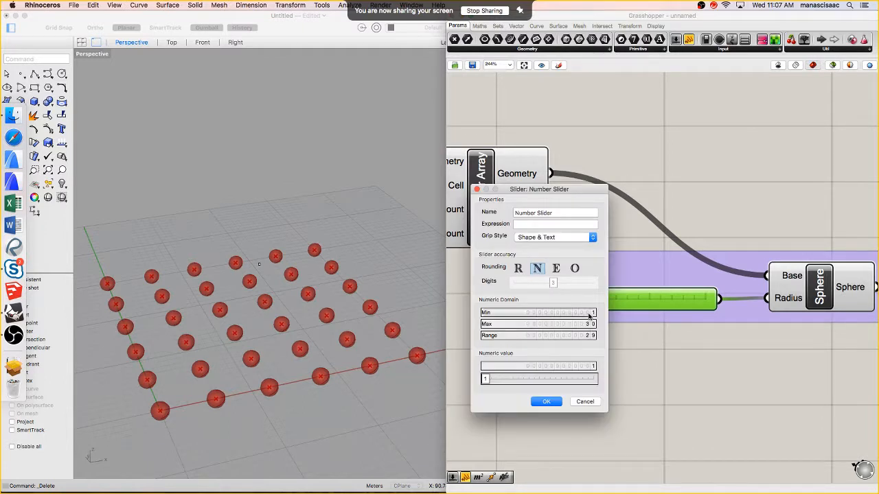
double_click(591, 314)
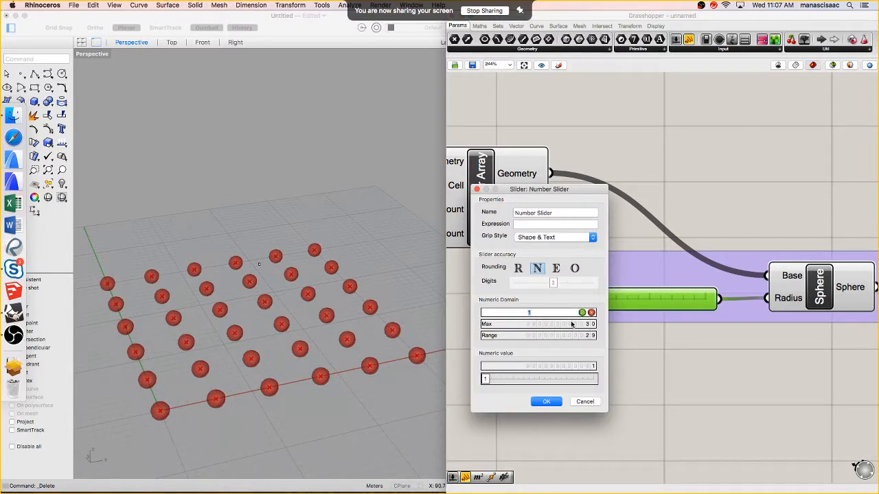
double_click(581, 324)
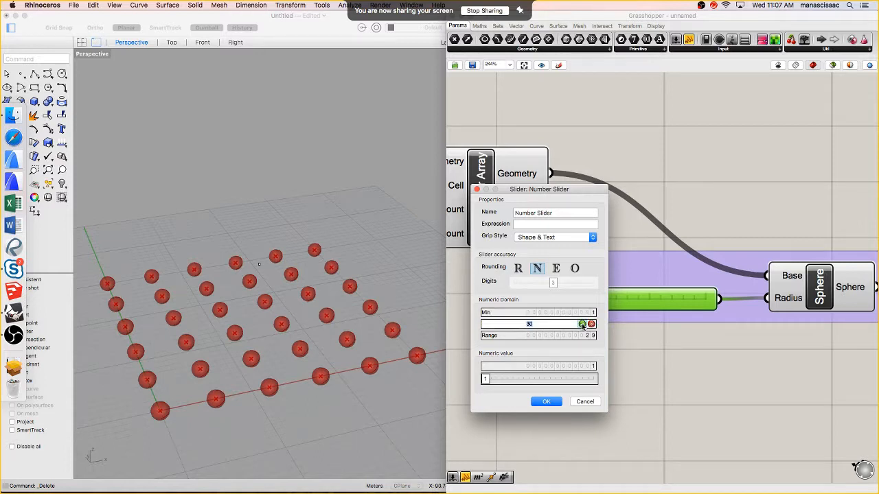
click(582, 325)
click(518, 269)
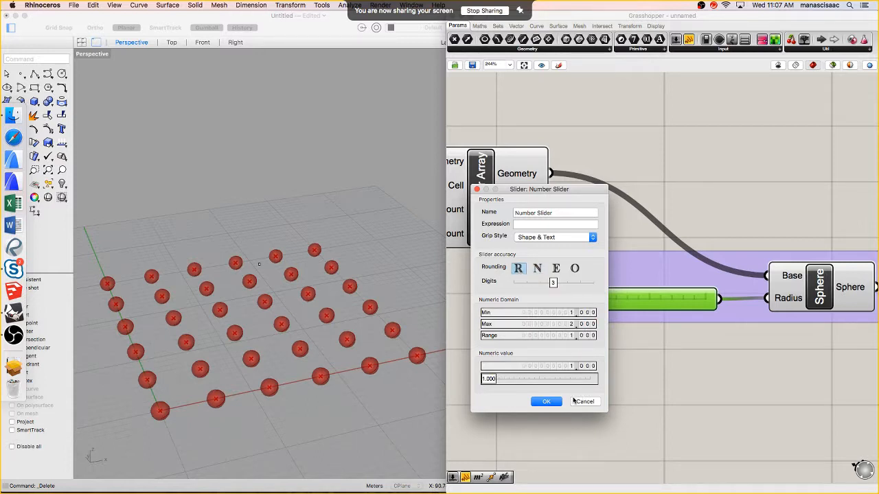
click(546, 401)
drag(590, 300, 693, 302)
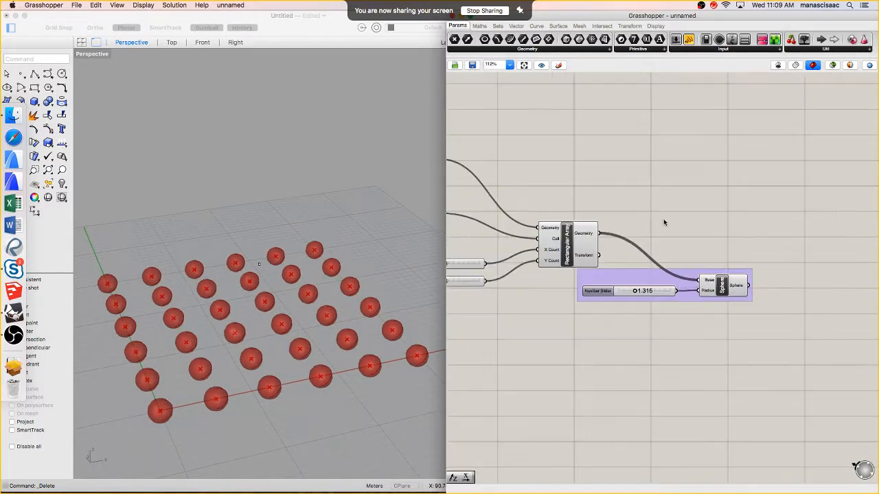
Group all components of the sphere-array definition, from the point and rectangle sliders through to the Sphere
scroll(664, 217, down, 5)
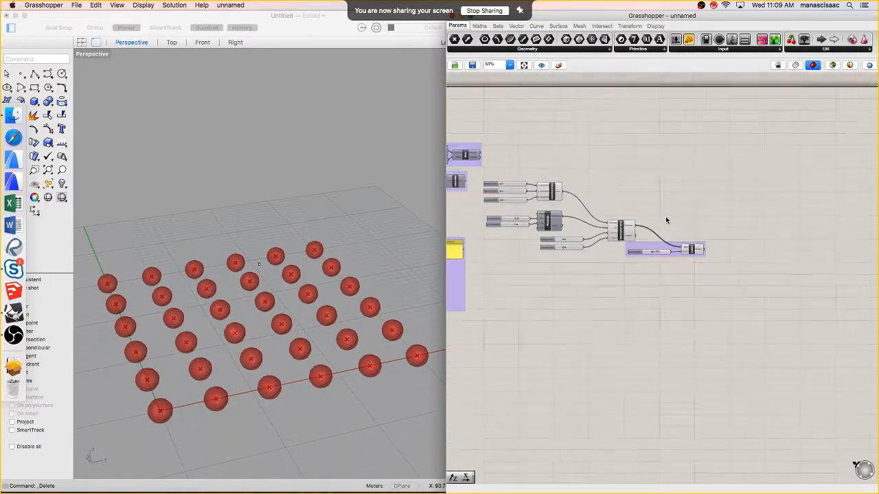
scroll(660, 218, down, 4)
scroll(692, 217, up, 4)
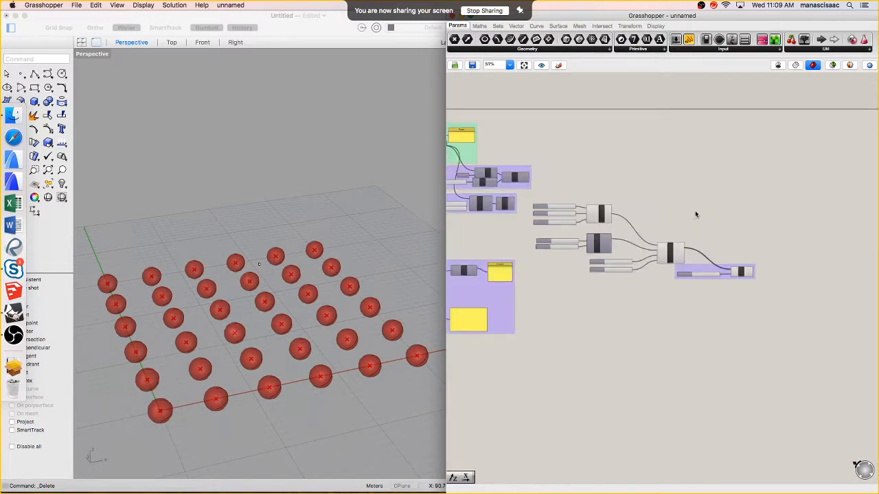
scroll(695, 215, up, 5)
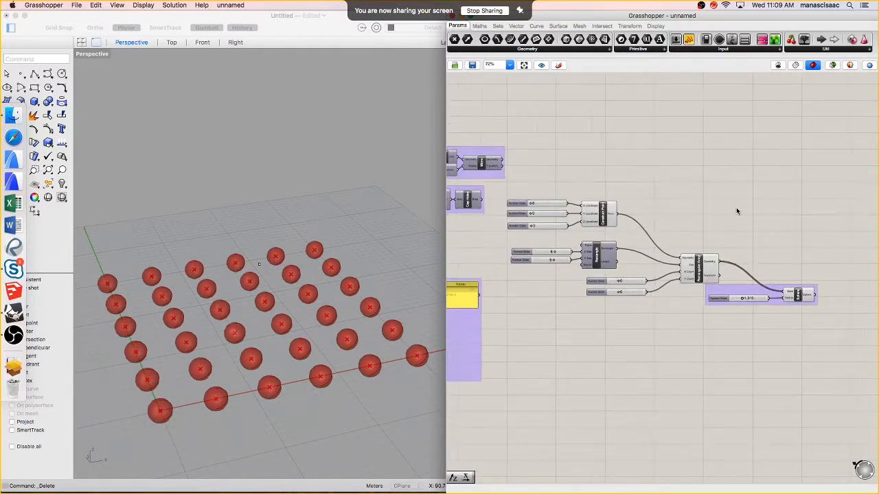
drag(804, 177, 522, 370)
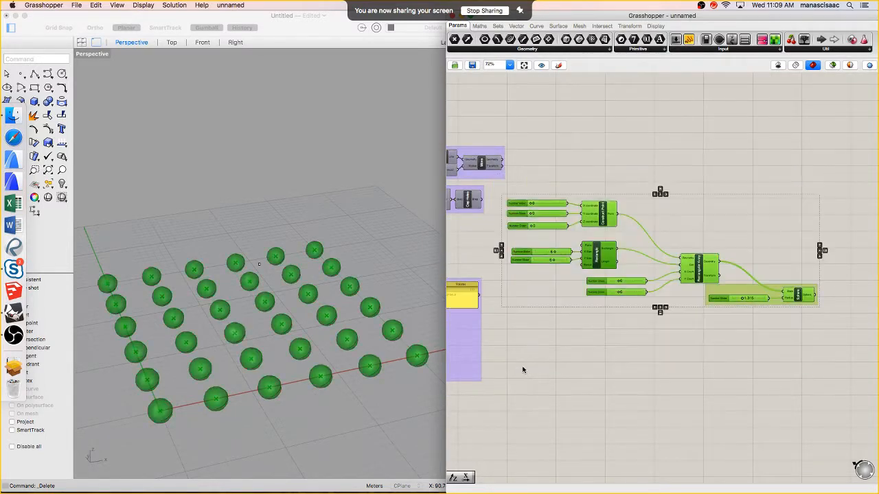
key(ctrl+g)
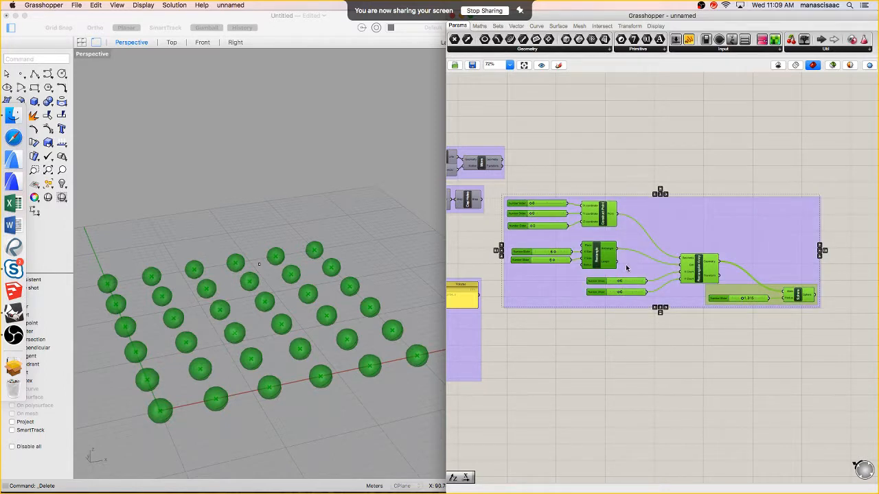
Turn off the preview of all components in the sphere-array definition
right_click(601, 257)
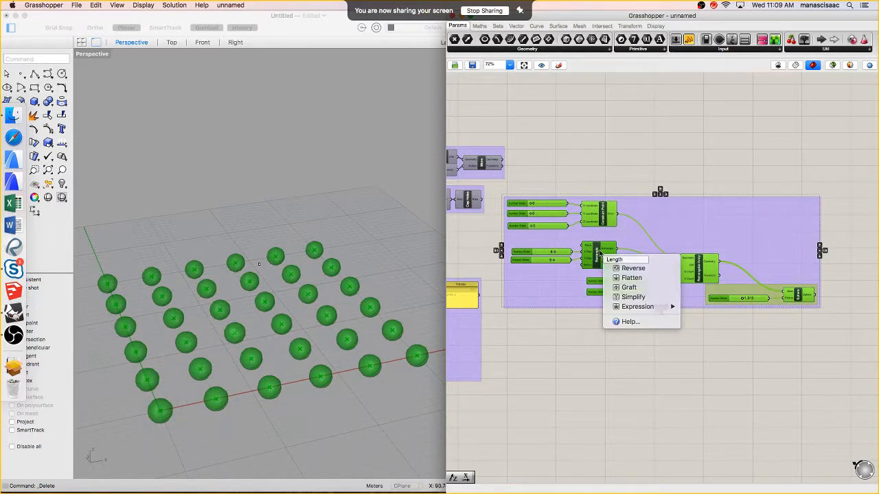
key(Escape)
middle_click(607, 247)
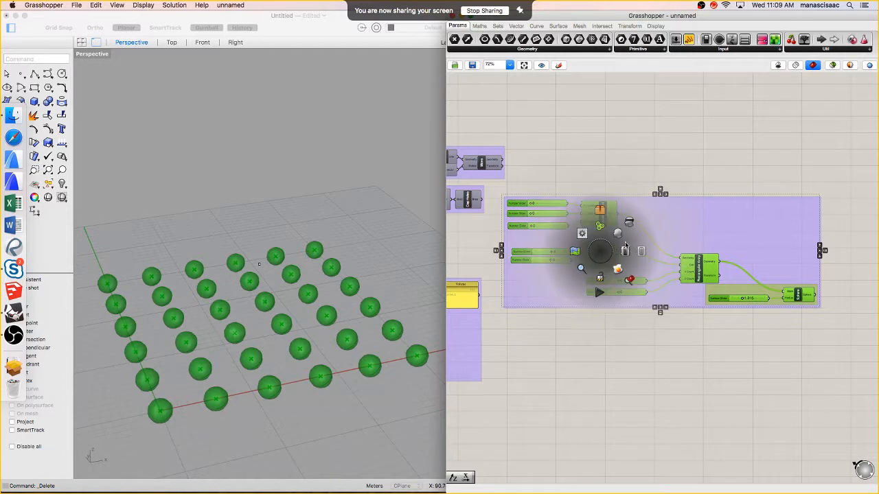
click(630, 226)
In Rhino's Perspective viewport, draw a wavy control-point curve near the origin, starting beyond the red axis and crossing it lengthwise
right_drag(396, 284, 280, 337)
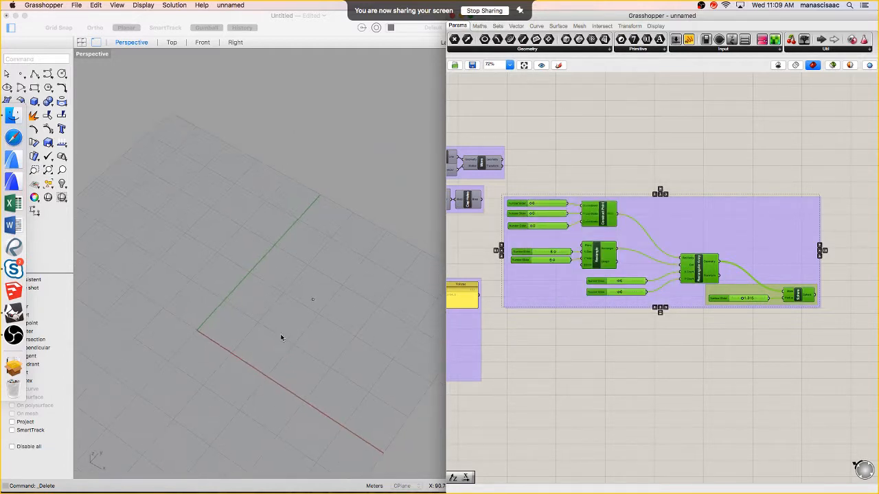
scroll(269, 343, right, 10)
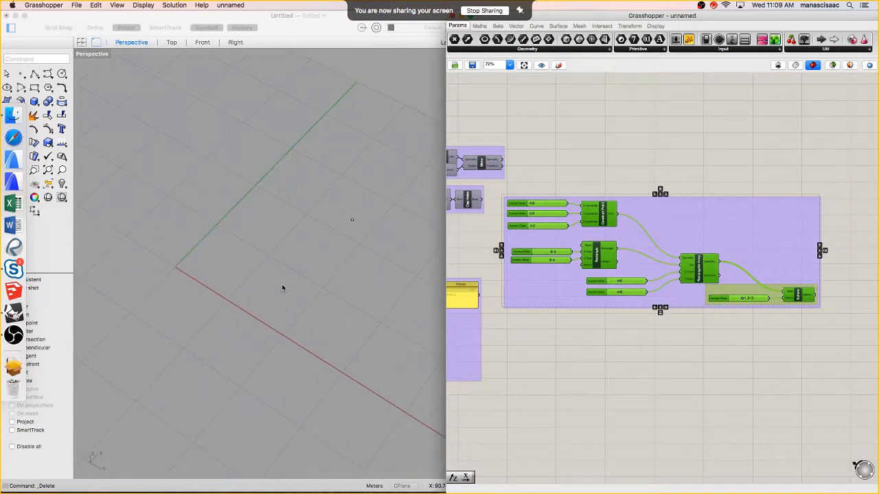
click(48, 74)
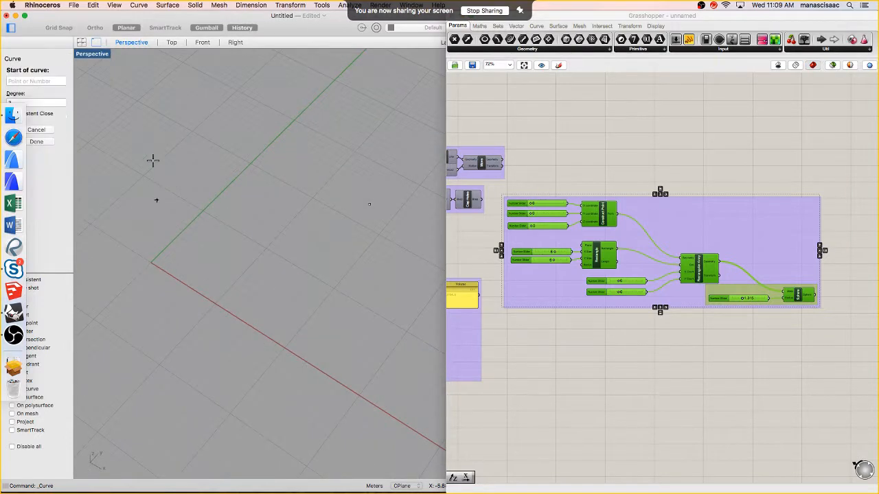
click(163, 170)
click(178, 290)
click(221, 315)
click(211, 367)
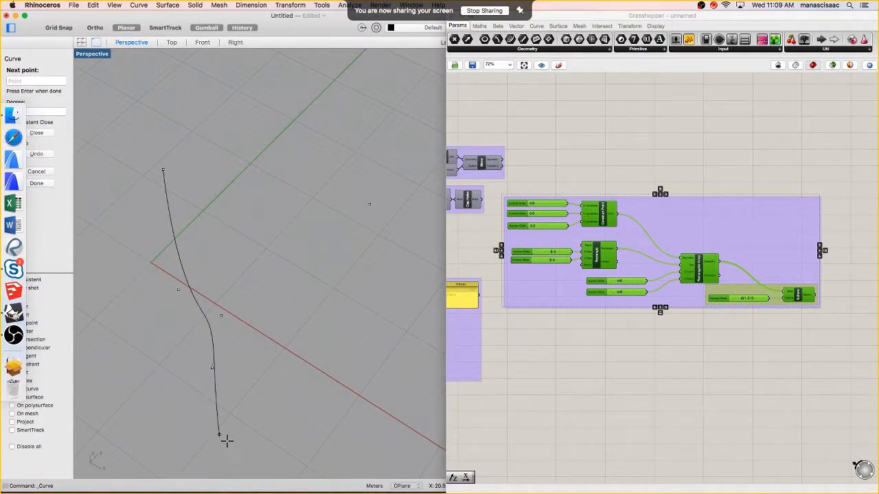
click(200, 401)
scroll(201, 343, right, 5)
click(205, 305)
click(186, 316)
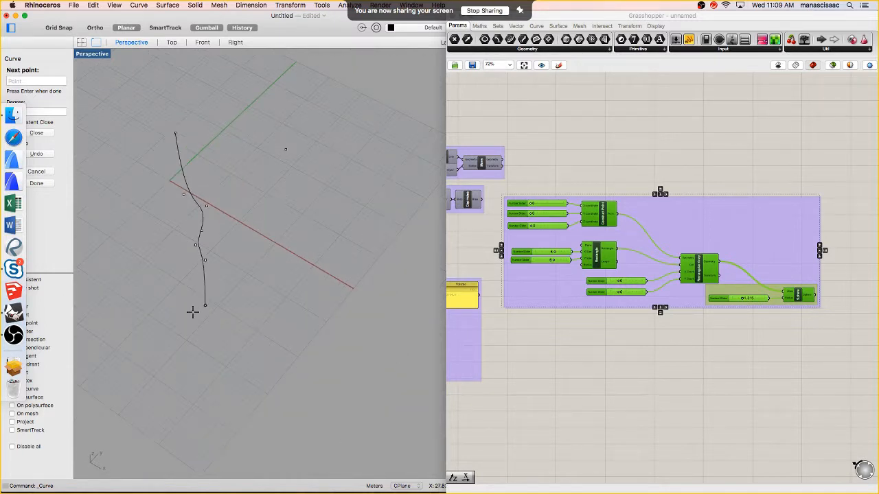
click(213, 351)
click(231, 361)
key(Return)
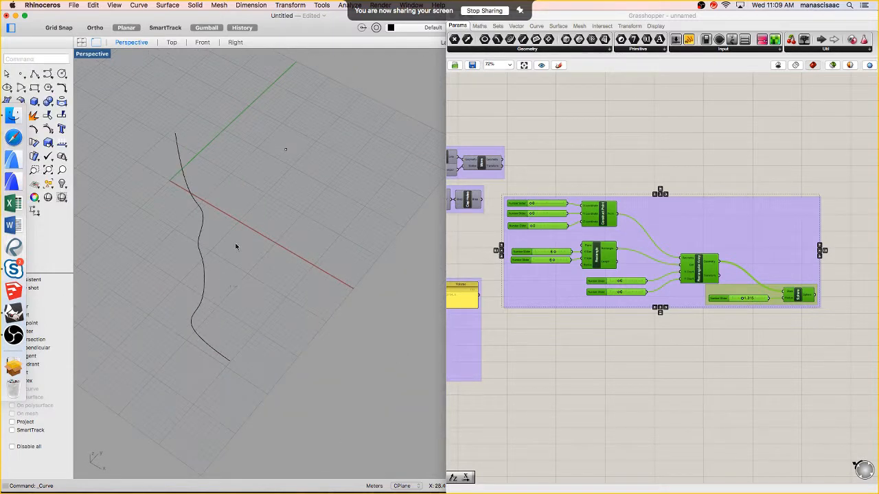
Draw a second wavy control-point curve across the red axis, roughly alongside the first and farther from the origin
key(Return)
click(247, 126)
click(235, 156)
click(254, 180)
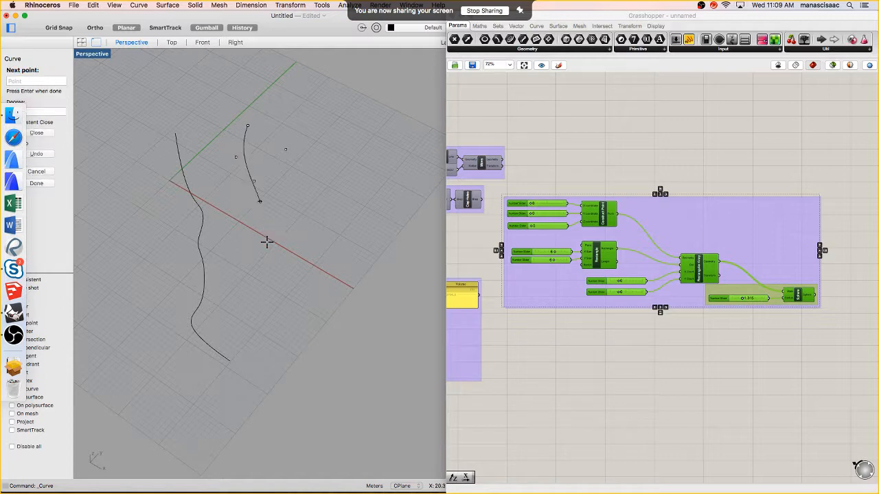
click(259, 203)
click(262, 230)
click(275, 343)
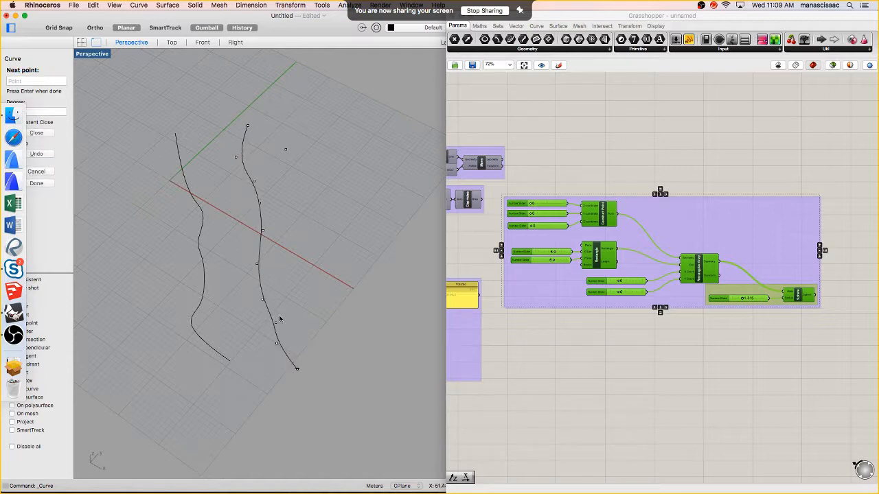
key(Return)
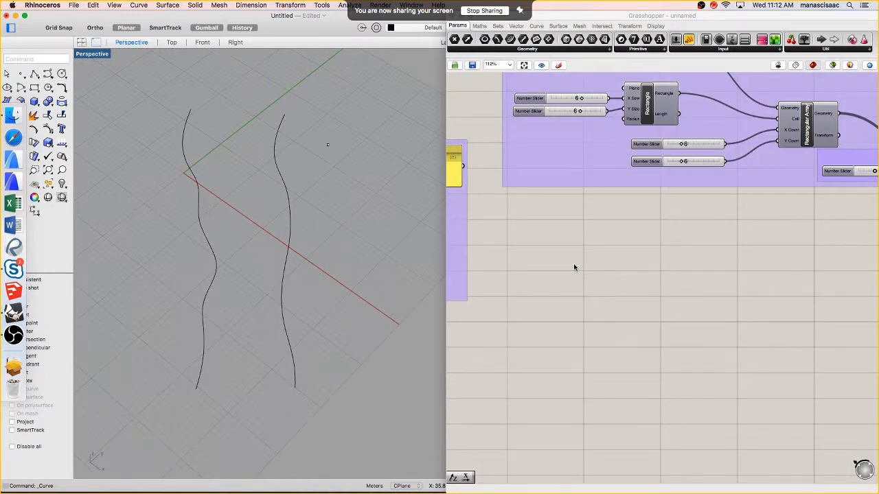
In Grasshopper, add a Divide Curve component in the empty space below the sphere-array group and place a copy of it underneath
click(585, 266)
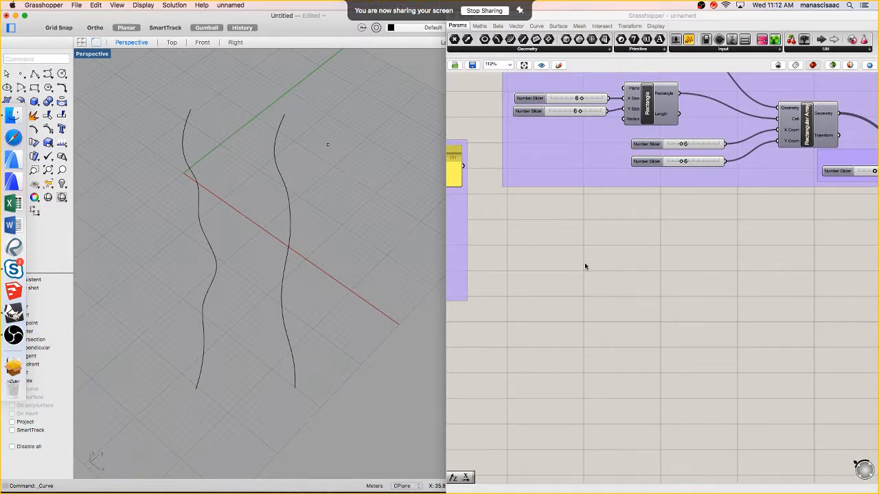
double_click(585, 266)
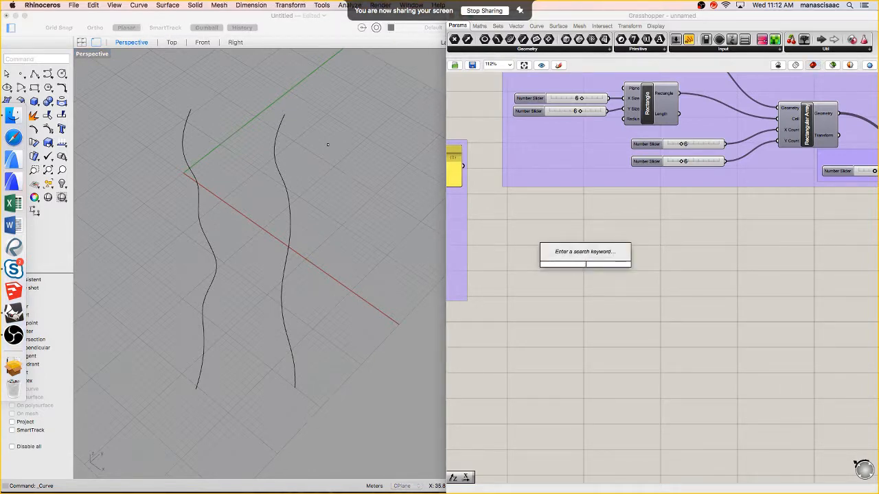
text(divide c)
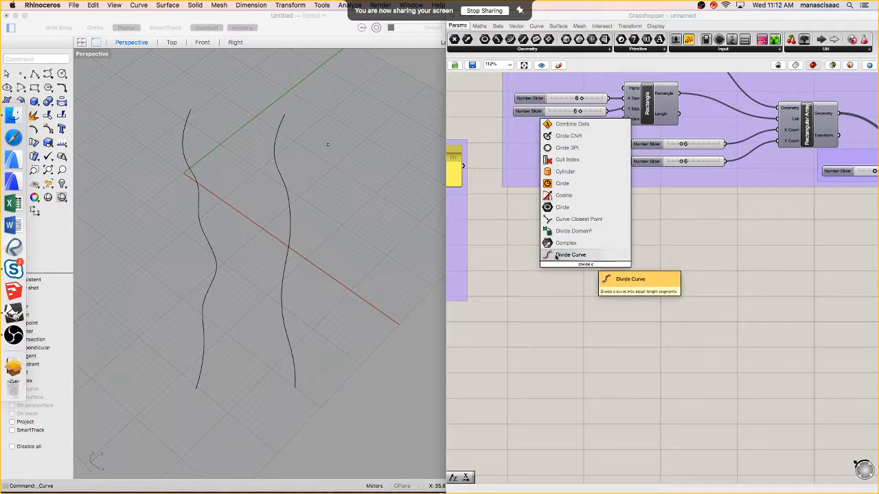
click(577, 255)
drag(576, 256, 633, 267)
scroll(627, 279, up, 2)
scroll(626, 279, up, 2)
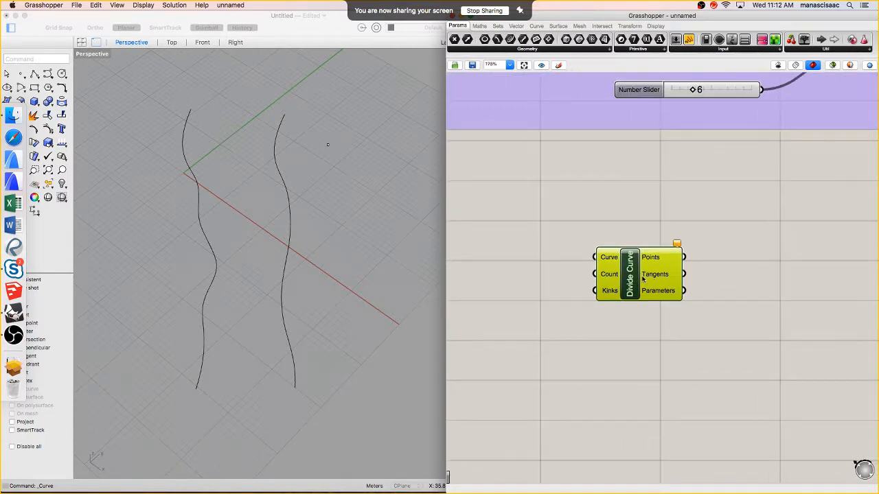
drag(637, 276, 690, 281)
right_drag(690, 277, 674, 260)
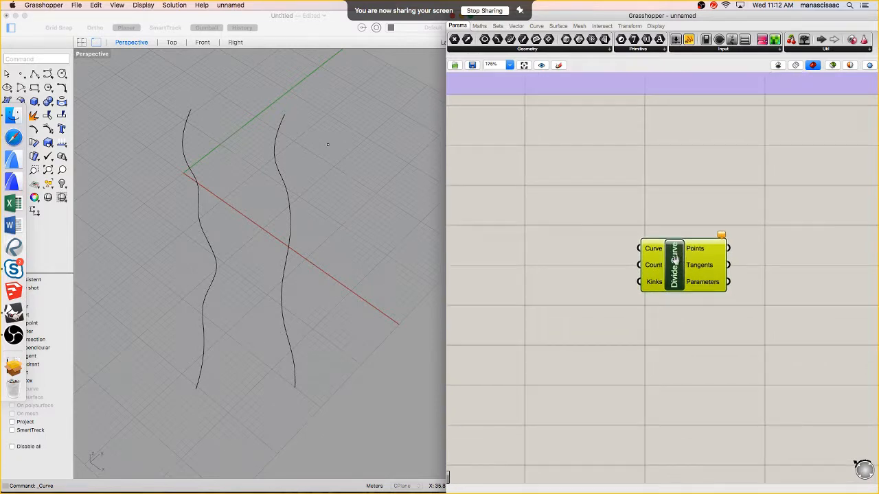
alt+drag(678, 263, 678, 349)
click(749, 303)
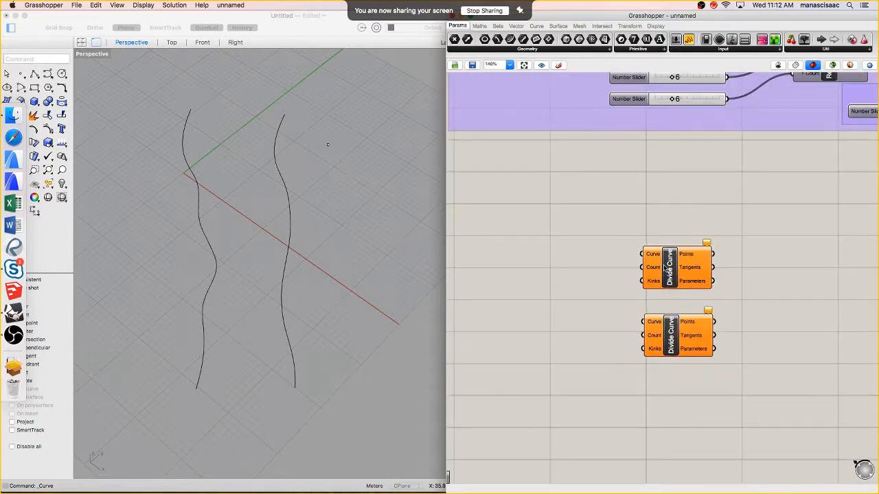
Add a Curve parameter in front of the upper Divide Curve and copy it in front of the lower one
right_drag(638, 247, 600, 240)
scroll(609, 245, up, 1)
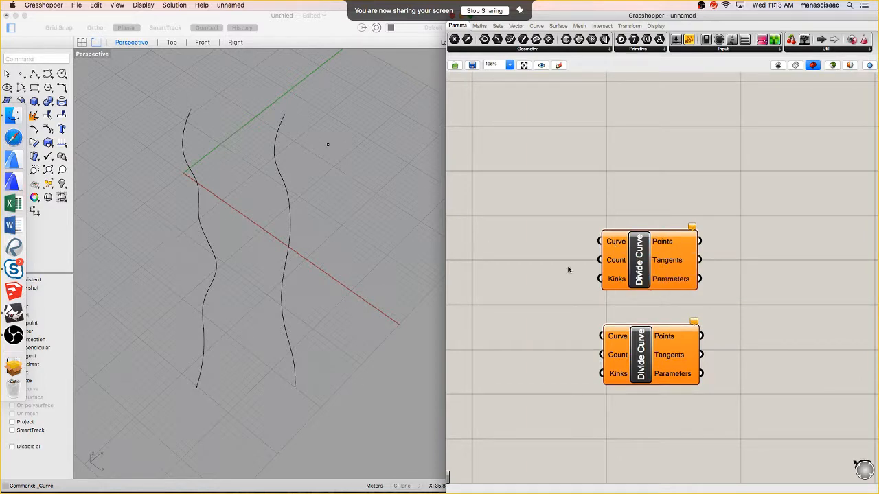
right_click(615, 244)
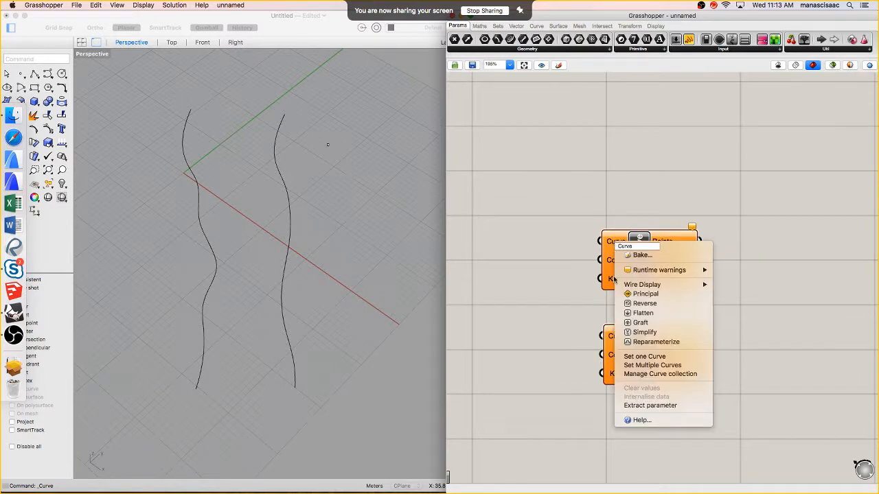
click(529, 243)
double_click(529, 243)
text(curve)
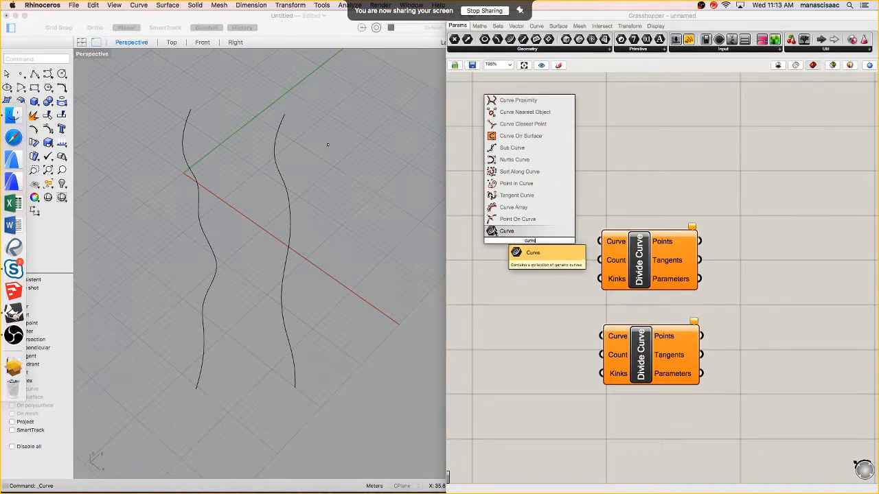
click(493, 231)
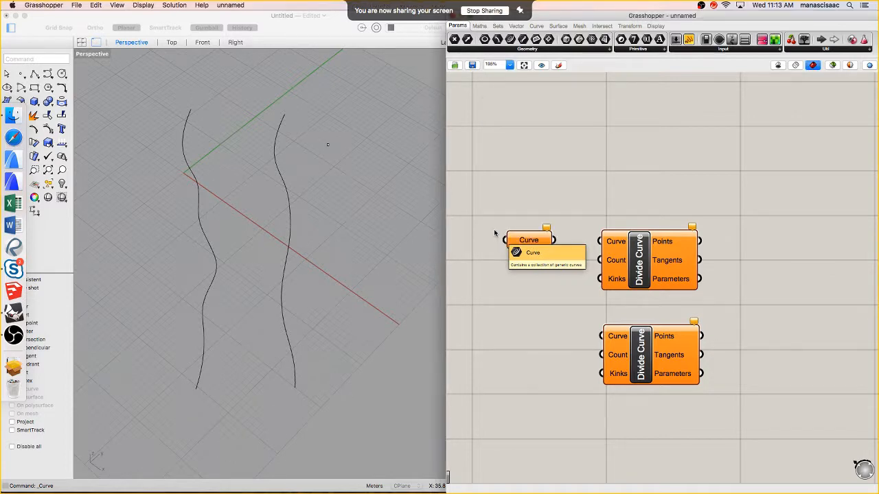
click(530, 242)
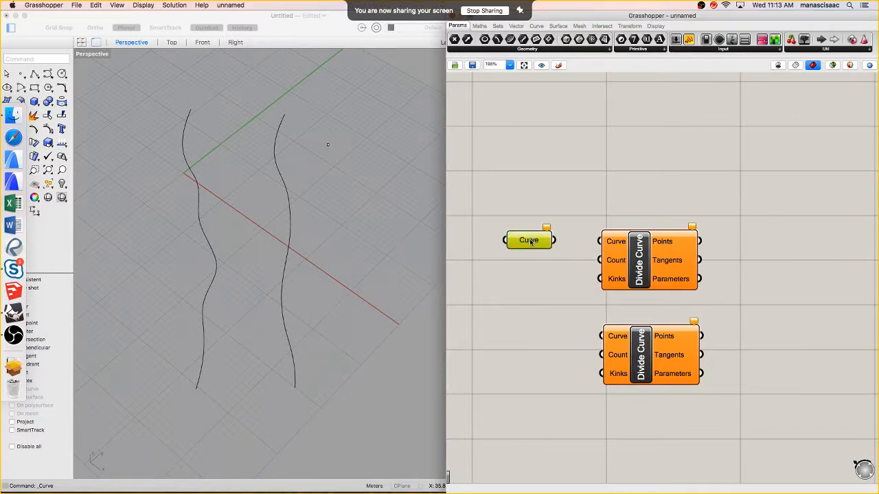
alt+drag(530, 242, 532, 343)
click(537, 290)
Reference a single drawn Rhino curve in the upper Curve parameter
double_click(529, 242)
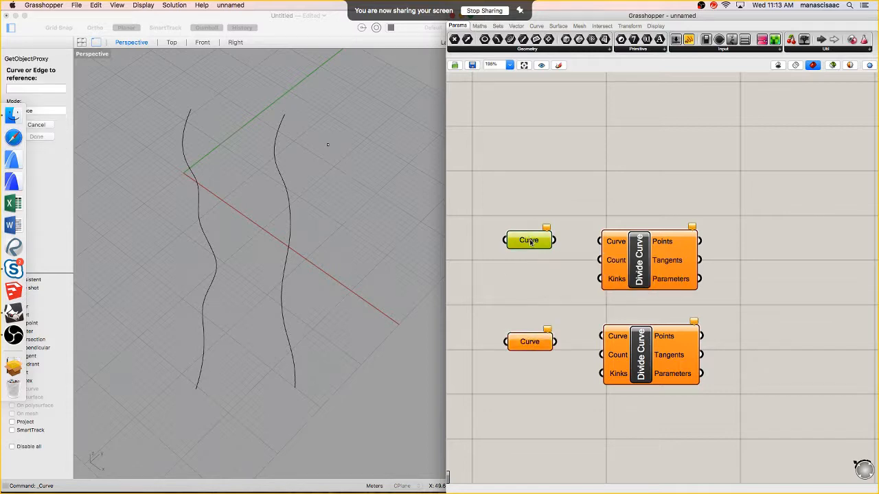
right_click(530, 240)
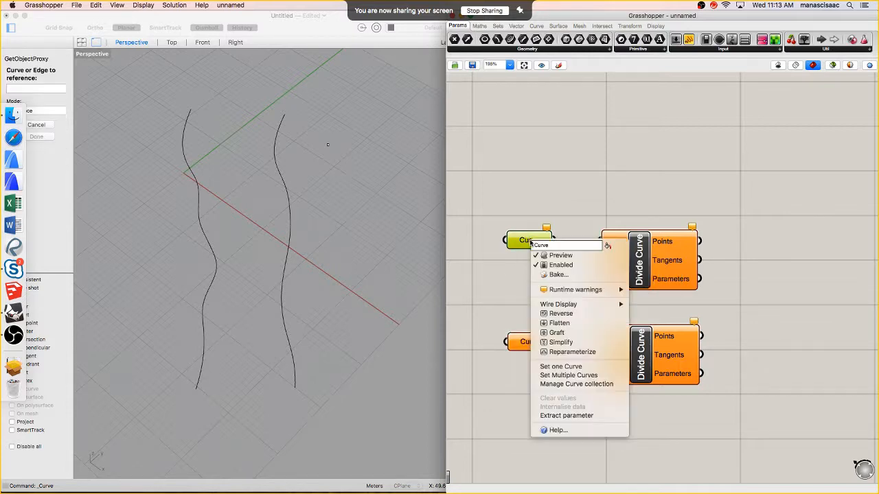
click(564, 367)
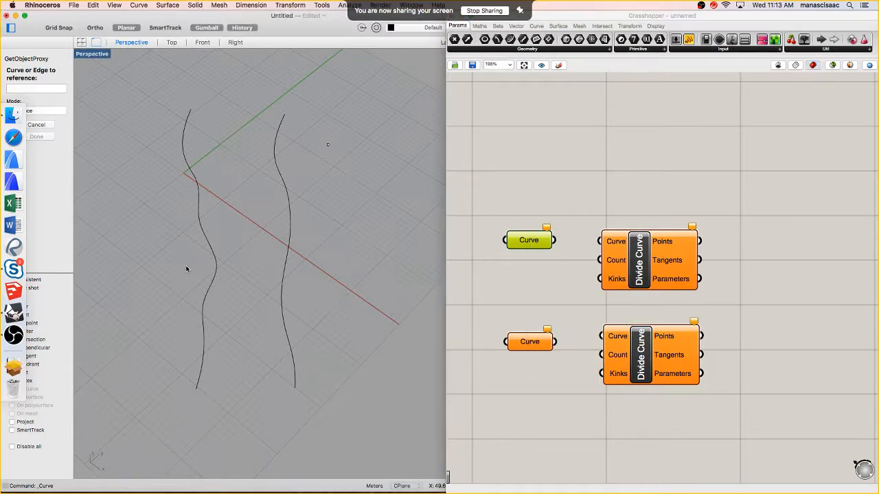
click(215, 255)
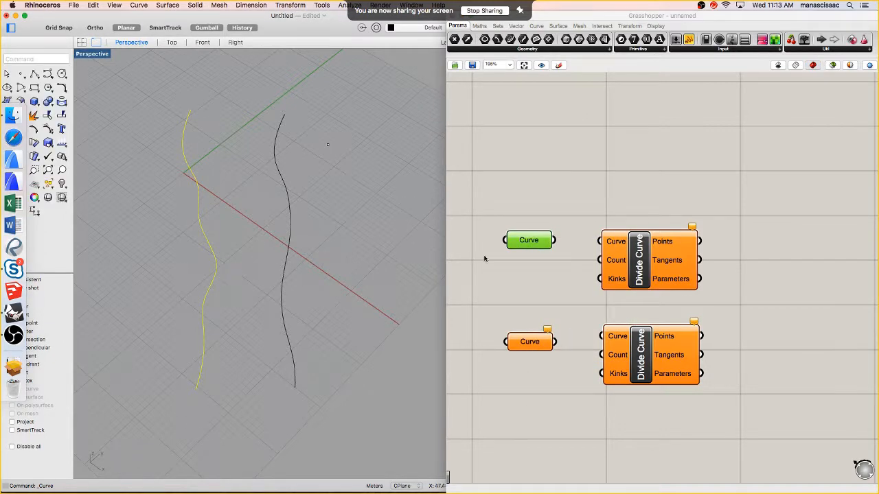
click(529, 268)
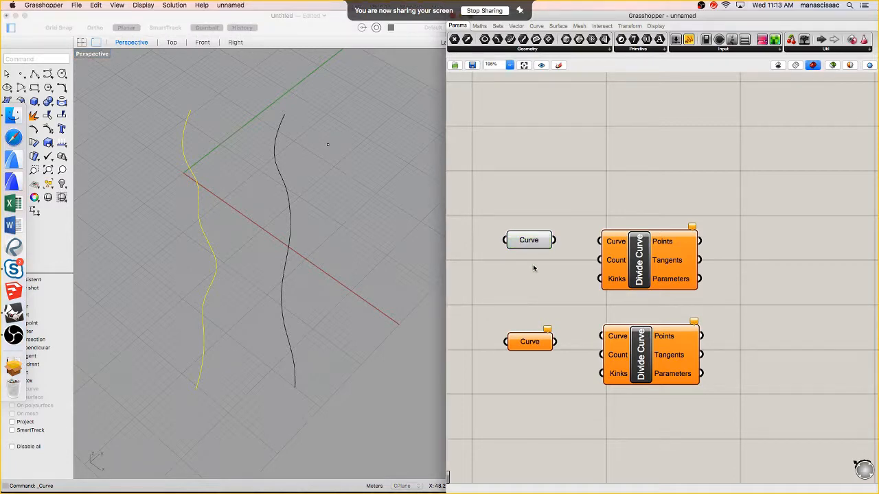
Reference the other drawn Rhino curve in the lower Curve parameter
click(530, 342)
right_click(534, 344)
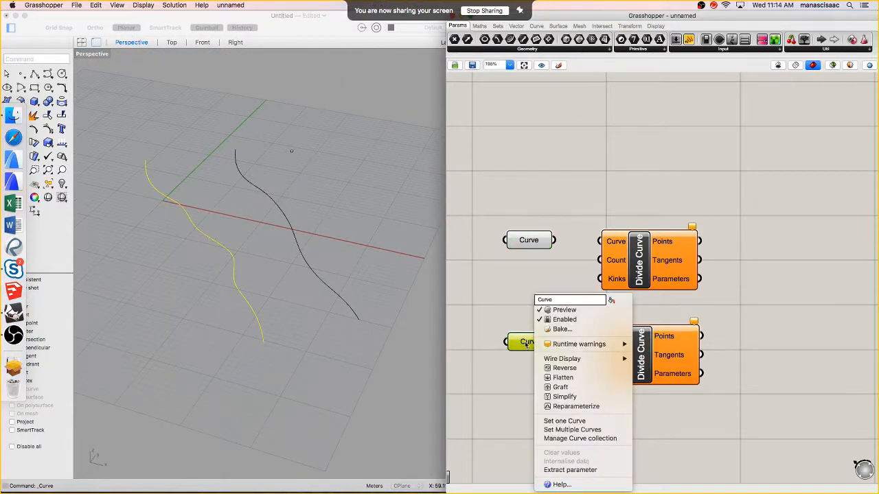
click(564, 421)
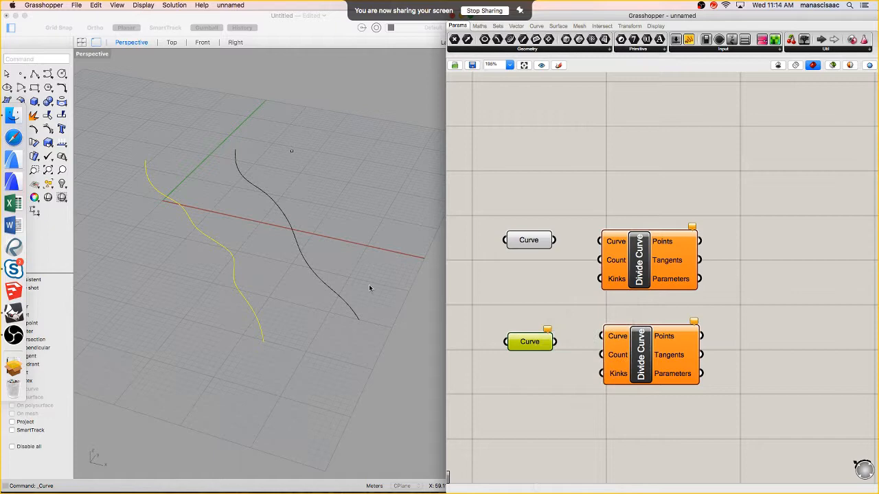
click(322, 263)
drag(329, 257, 300, 282)
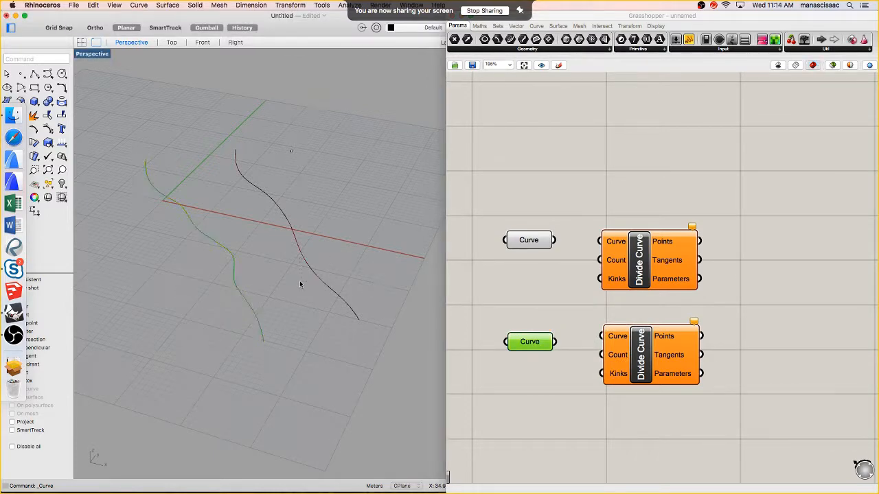
right_drag(345, 277, 330, 281)
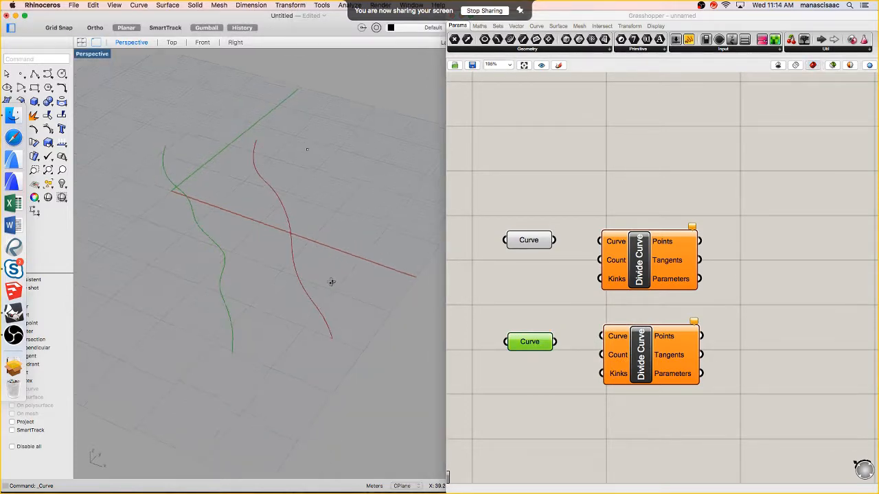
click(550, 284)
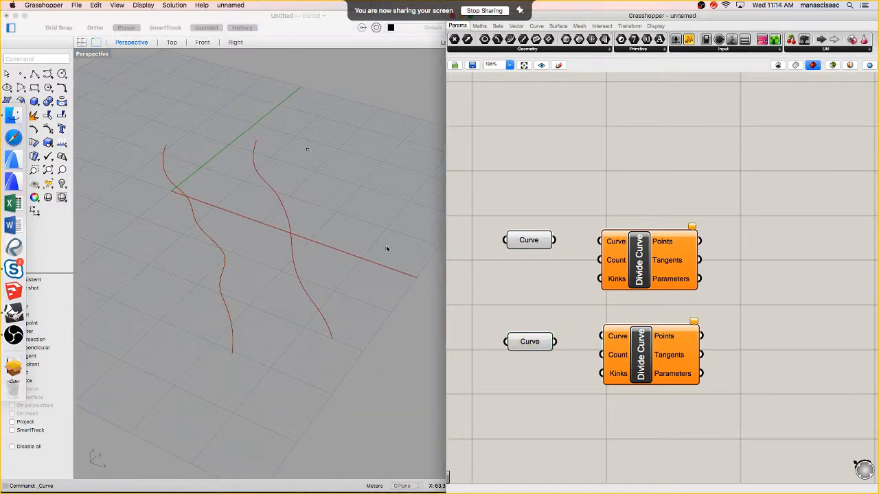
Check which drawn curve each of the two Curve parameters references
click(524, 242)
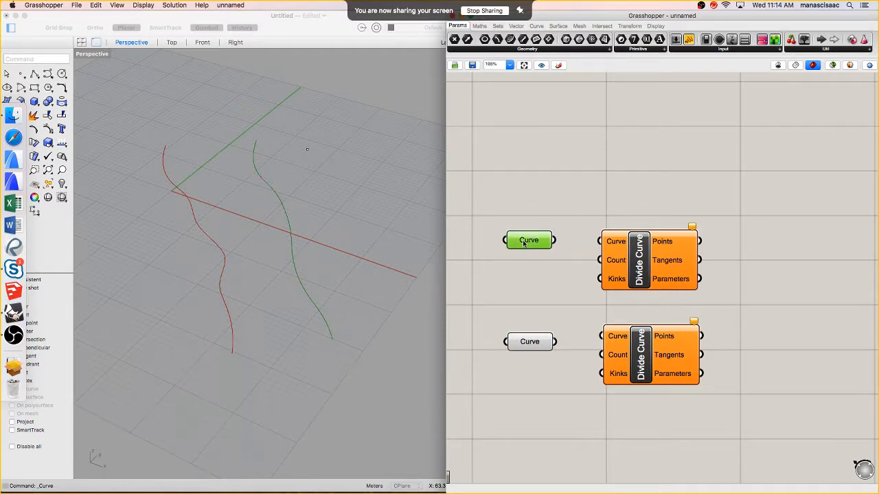
click(528, 340)
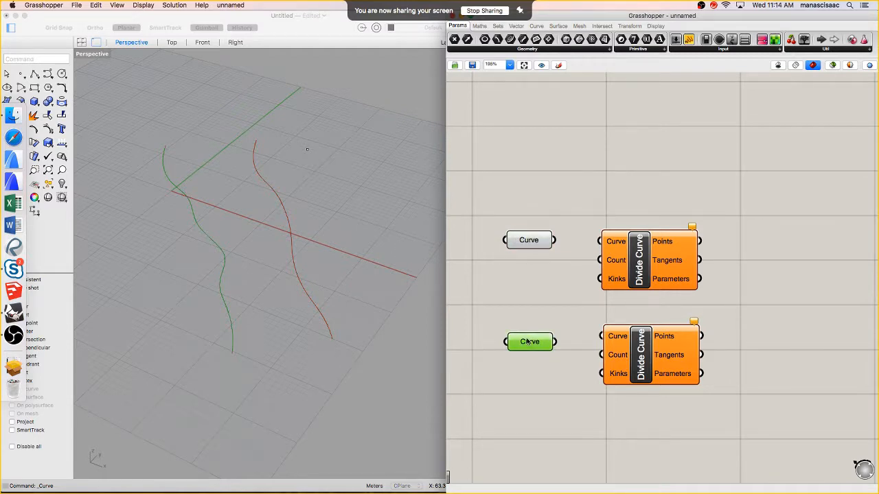
click(530, 244)
right_drag(327, 259, 249, 284)
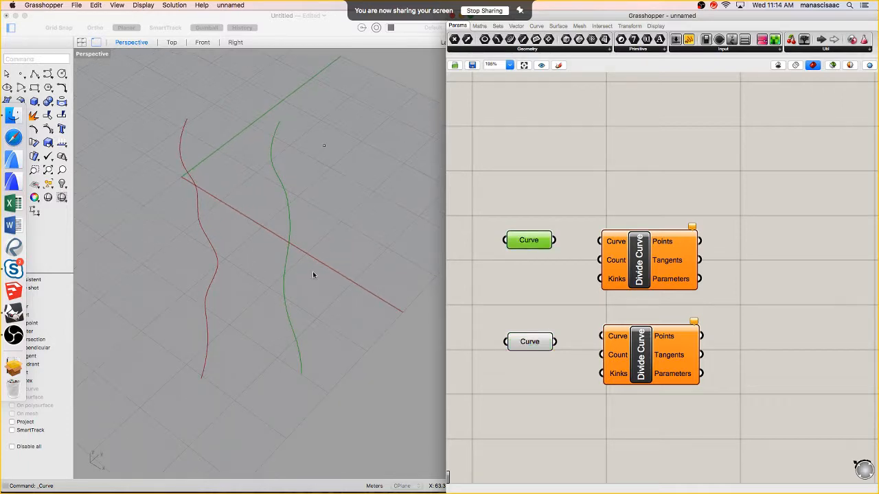
Connect the upper Curve parameter to the upper Divide Curve's Curve input and the lower parameter to the lower one's
drag(519, 250, 522, 253)
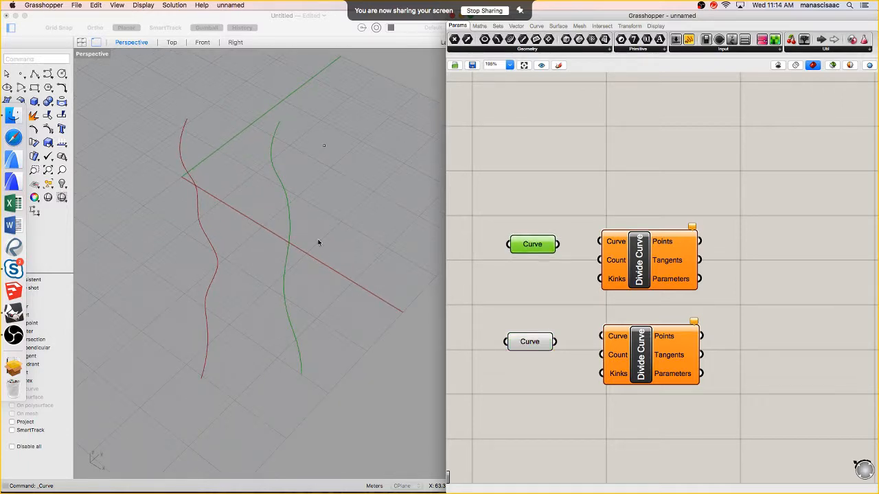
click(508, 344)
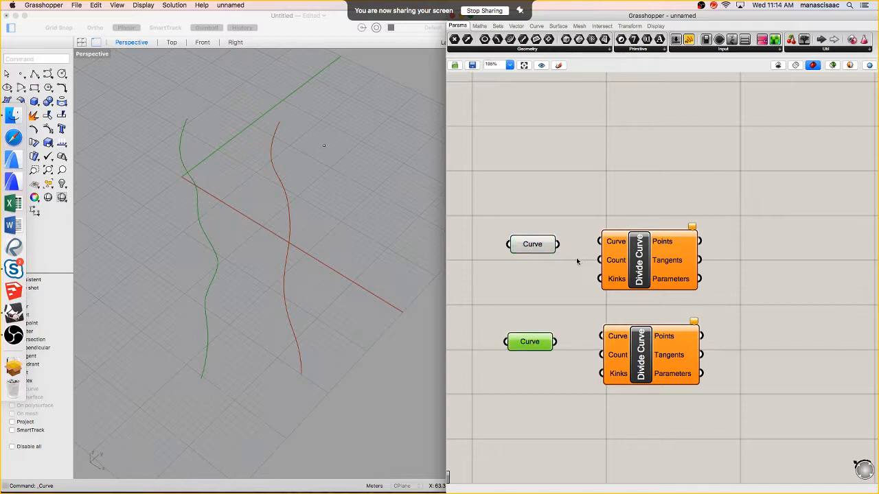
drag(557, 244, 600, 241)
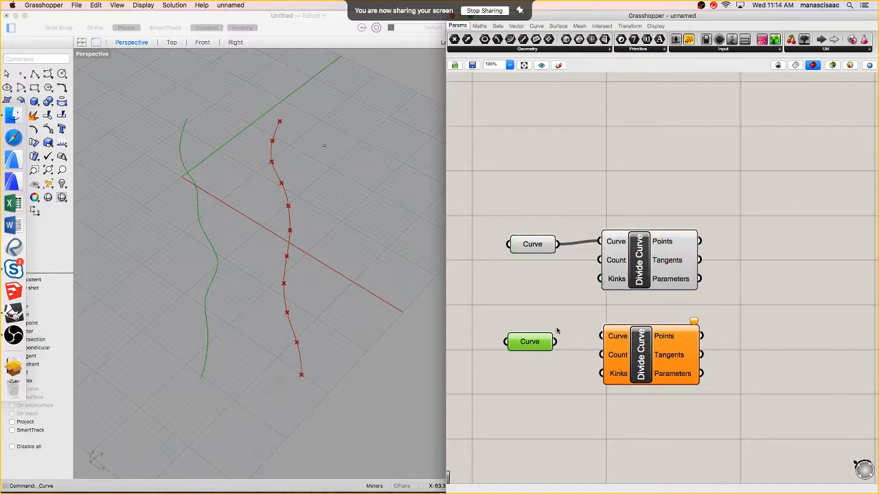
drag(556, 342, 602, 336)
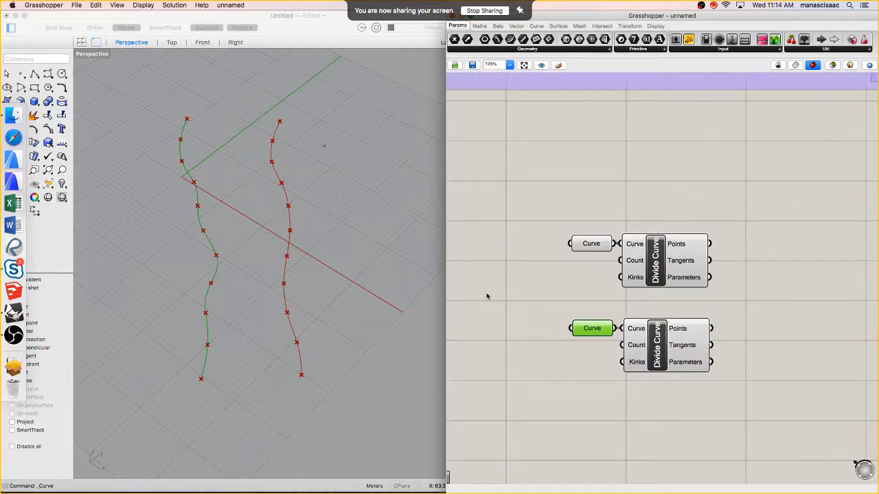
Add a 1 to 100 number slider set to 25 and connect it to the upper Divide Curve's Count input
double_click(486, 292)
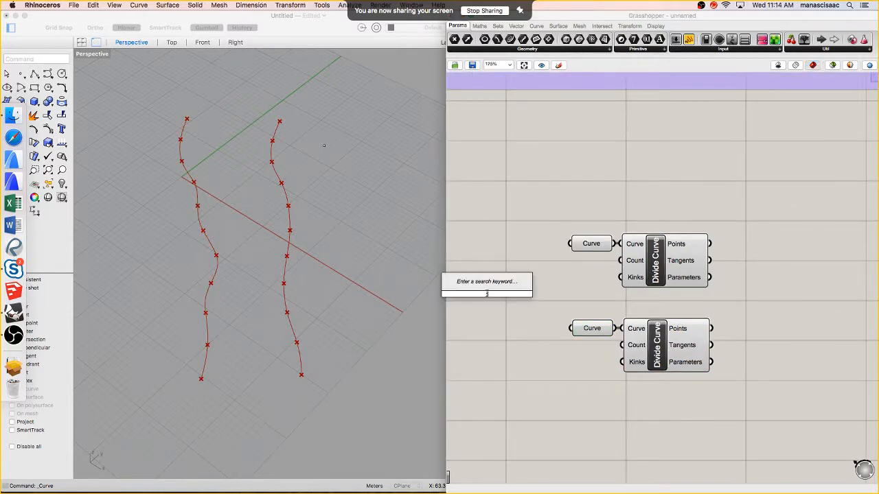
text(1)
key(Return)
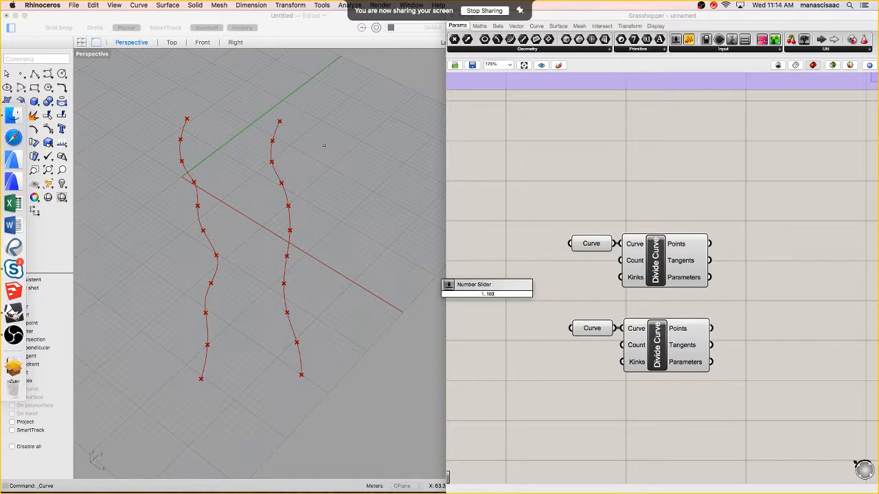
key(Return)
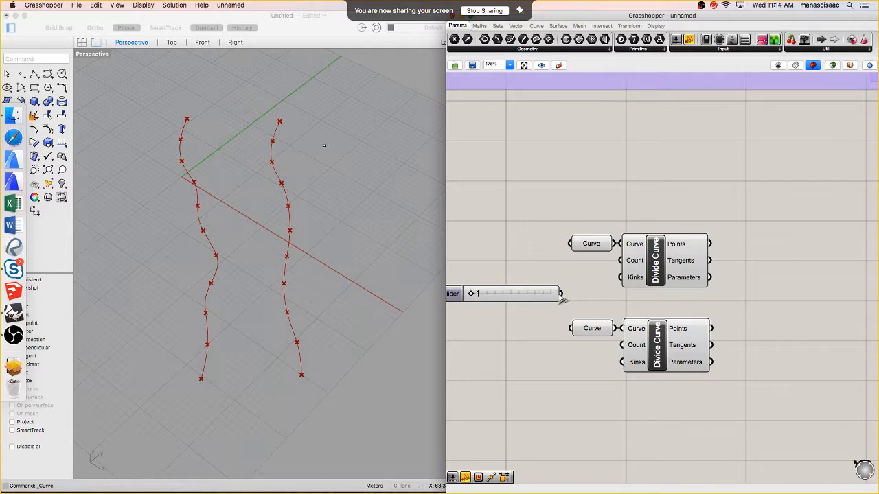
drag(474, 294, 498, 295)
drag(560, 294, 631, 262)
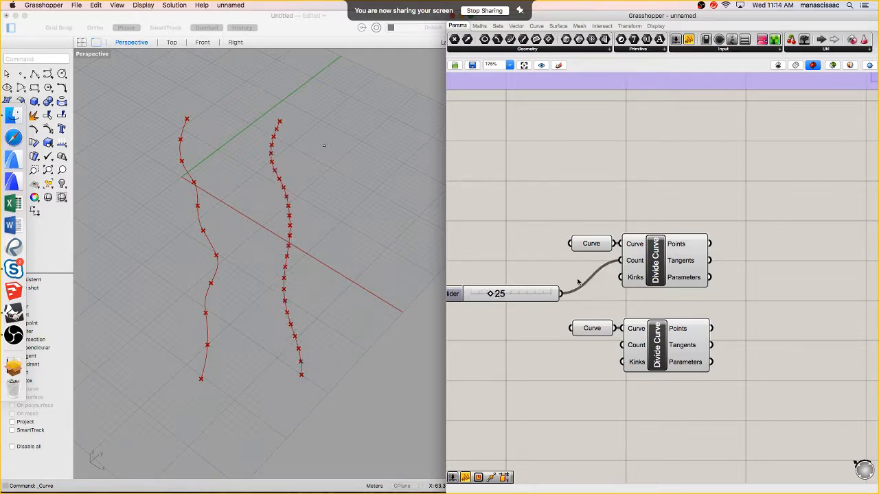
Connect the same slider to the lower Divide Curve's Count input as well and set it to 28
drag(559, 294, 530, 328)
drag(563, 294, 564, 326)
drag(613, 350, 621, 346)
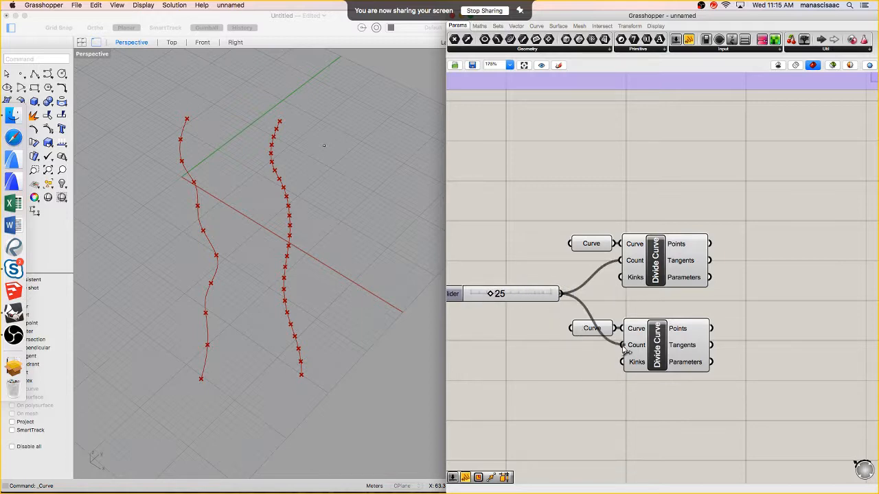
drag(496, 296, 581, 292)
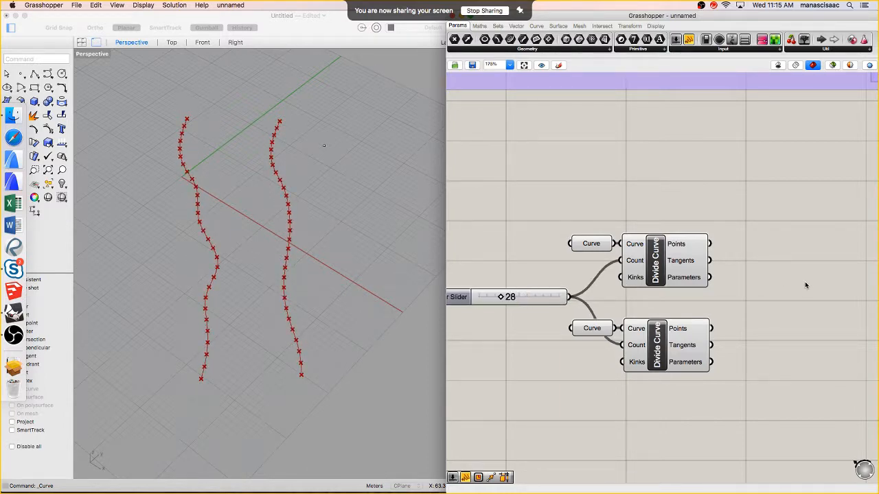
Add a two-point Line component after the Divide Curve components, leaving space for the wires
double_click(785, 295)
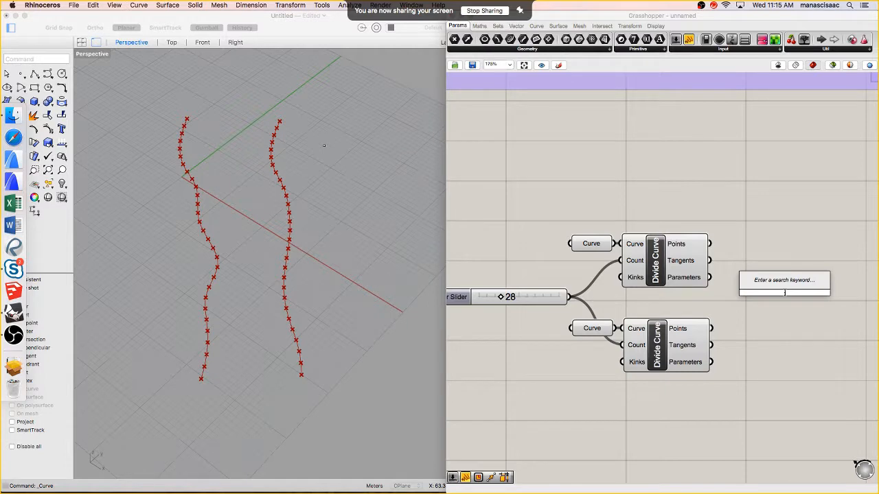
text(line)
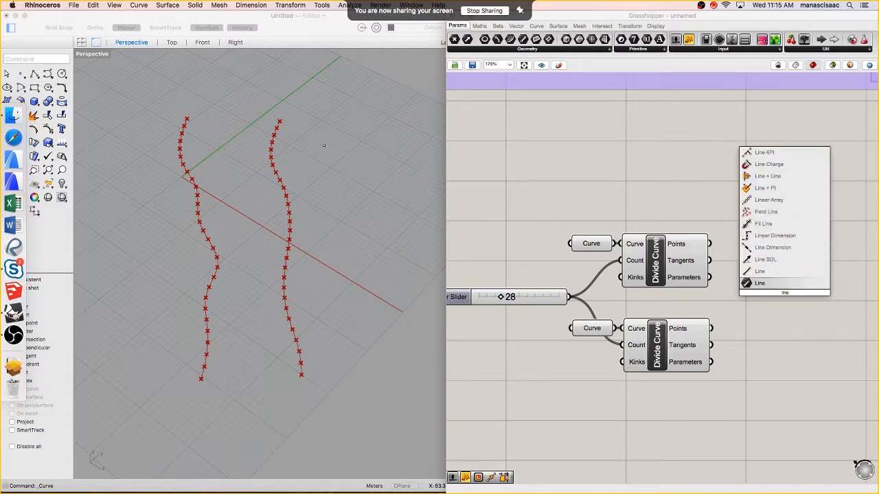
click(766, 272)
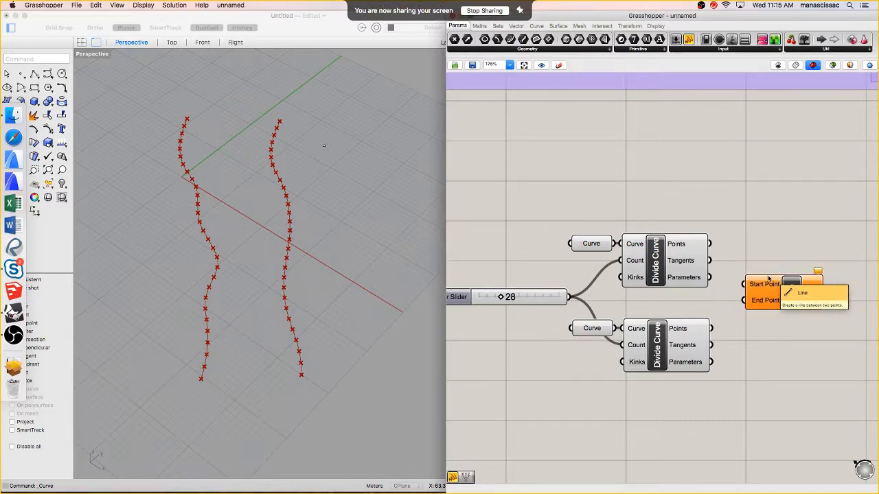
drag(787, 289, 832, 299)
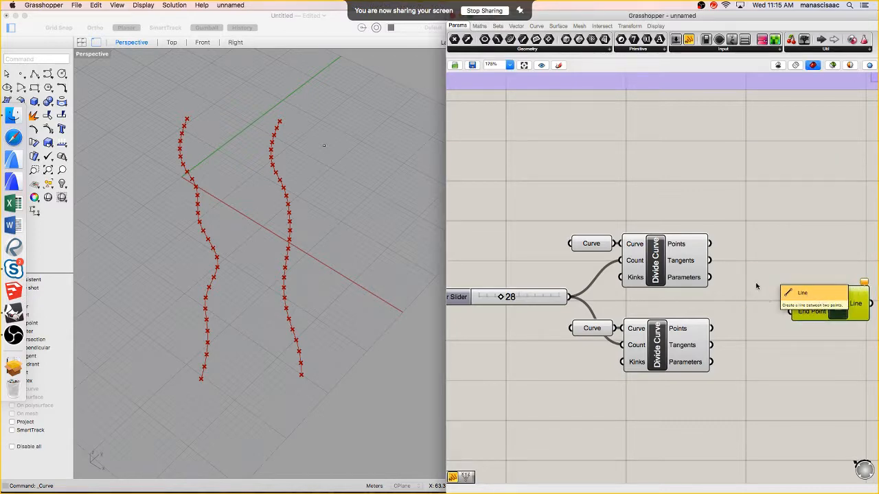
Add a Panel above the Line component and connect the upper Divide Curve's Points output to it
right_drag(757, 286, 730, 293)
click(690, 40)
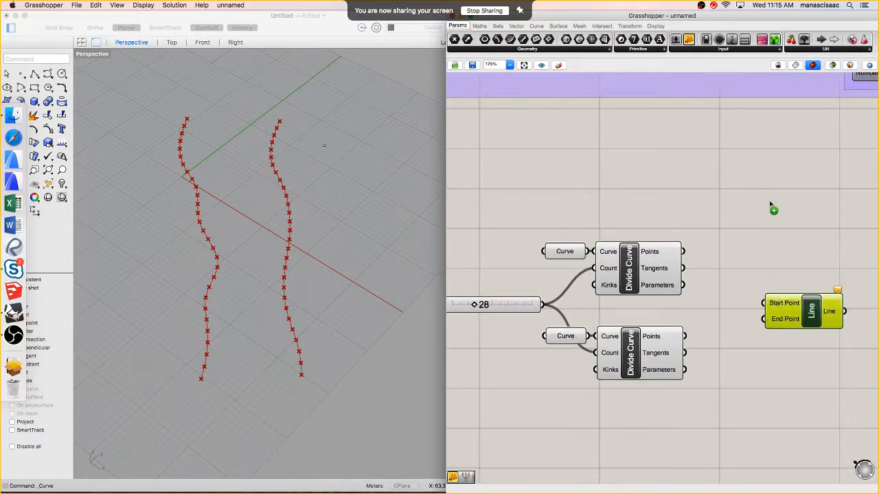
click(778, 213)
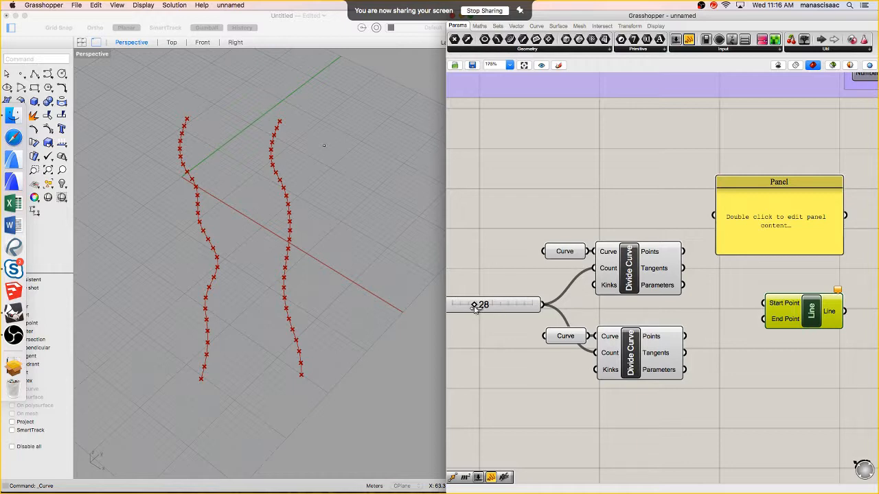
right_drag(479, 312, 491, 307)
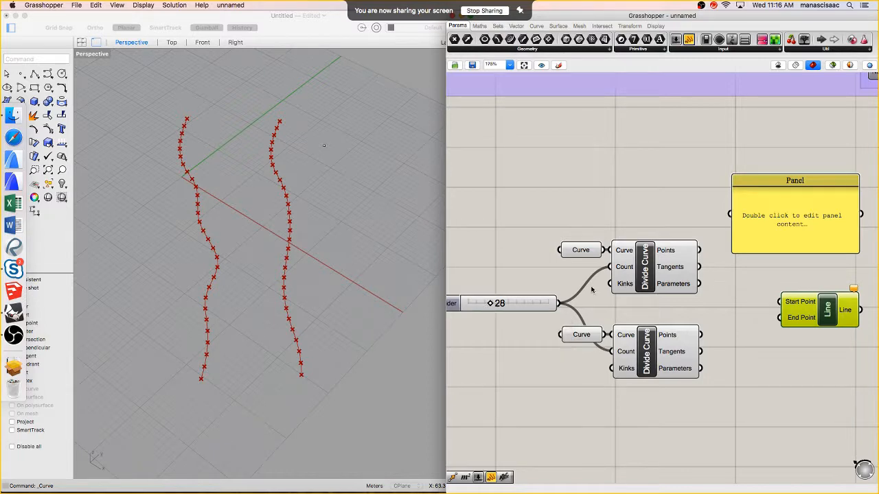
right_drag(713, 245, 651, 263)
drag(638, 258, 675, 228)
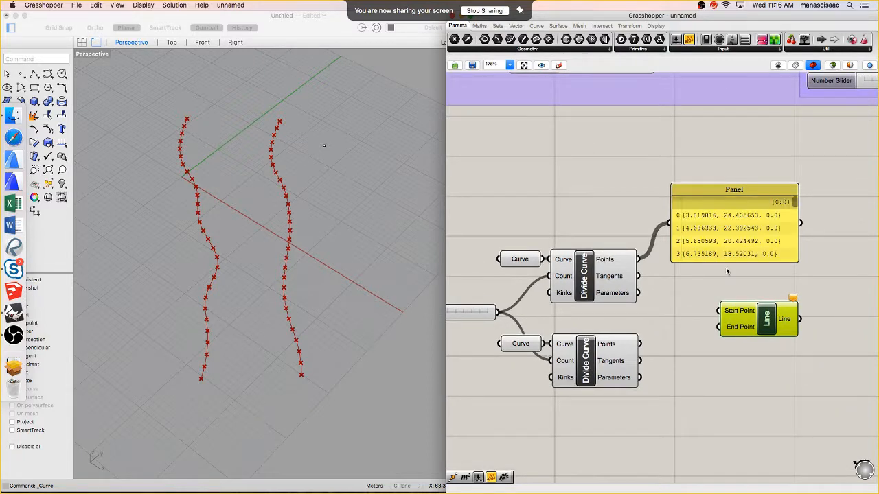
Enlarge the Panel to fit the full list of points and move it clear beyond the Line component
drag(723, 262, 727, 451)
scroll(735, 393, down, 1)
scroll(739, 390, down, 2)
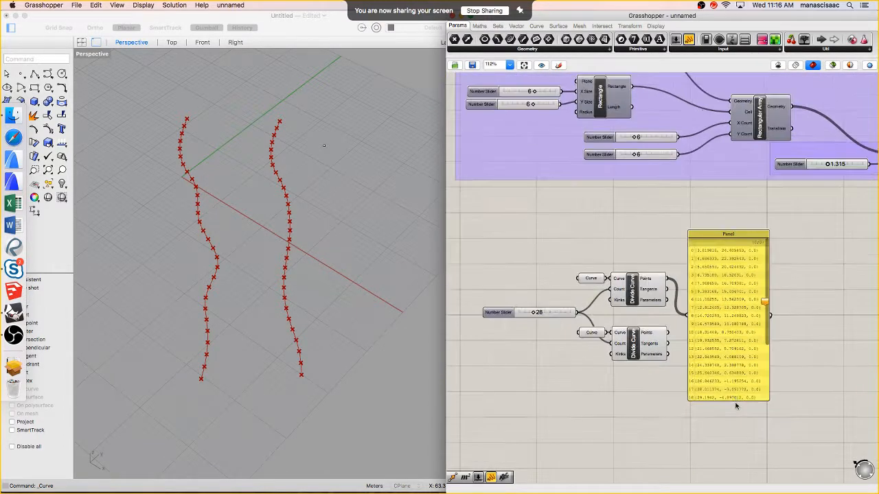
drag(735, 399, 728, 466)
scroll(728, 466, up, 1)
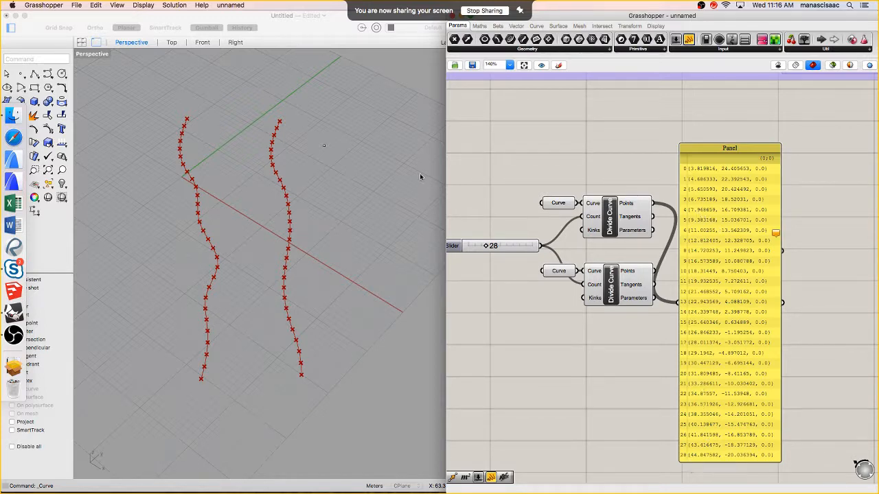
drag(720, 250, 831, 131)
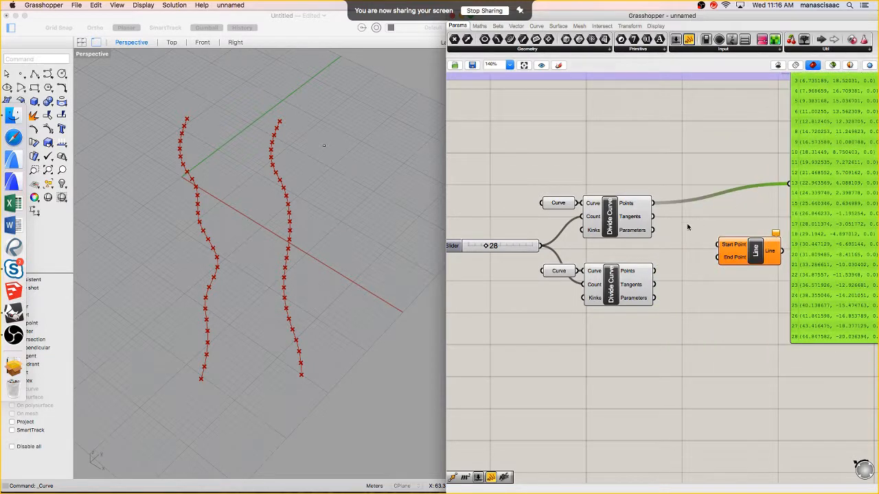
Feed the lower Divide Curve's points into the Panel for comparison, and reconnect the upper one's points in their place
right_drag(687, 227, 618, 255)
drag(584, 299, 719, 219)
scroll(663, 264, down, 2)
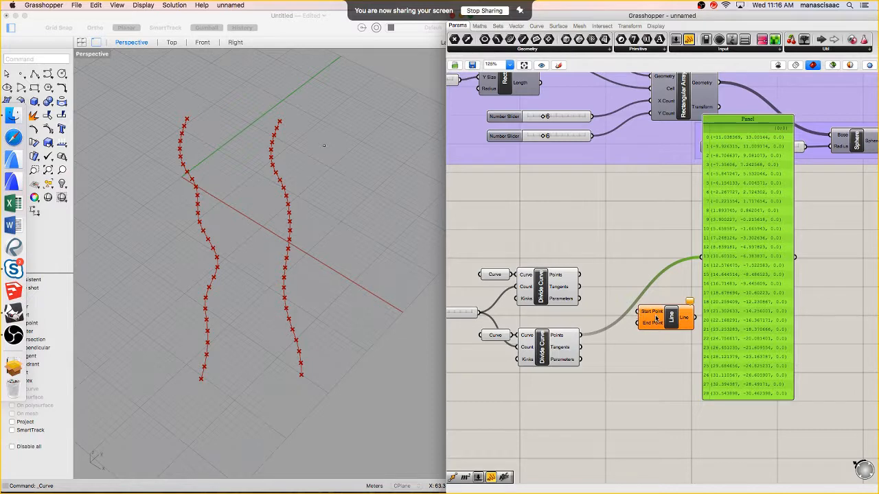
scroll(652, 314, up, 1)
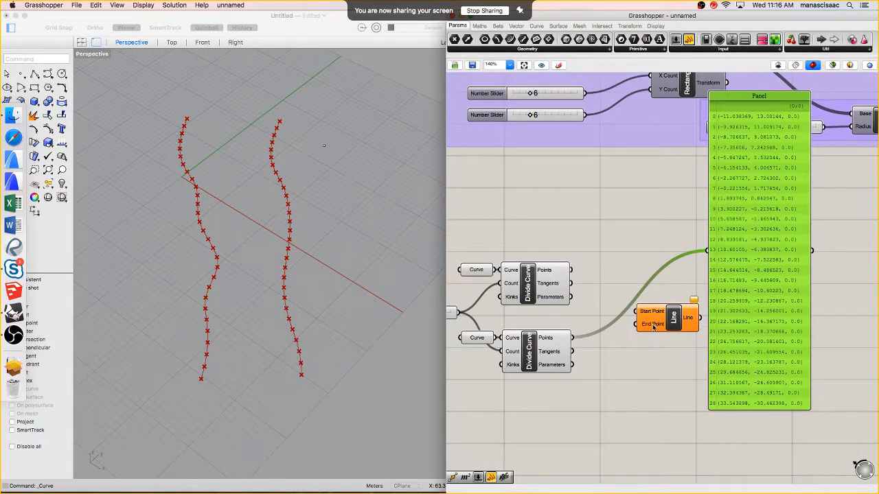
scroll(634, 208, right, 2)
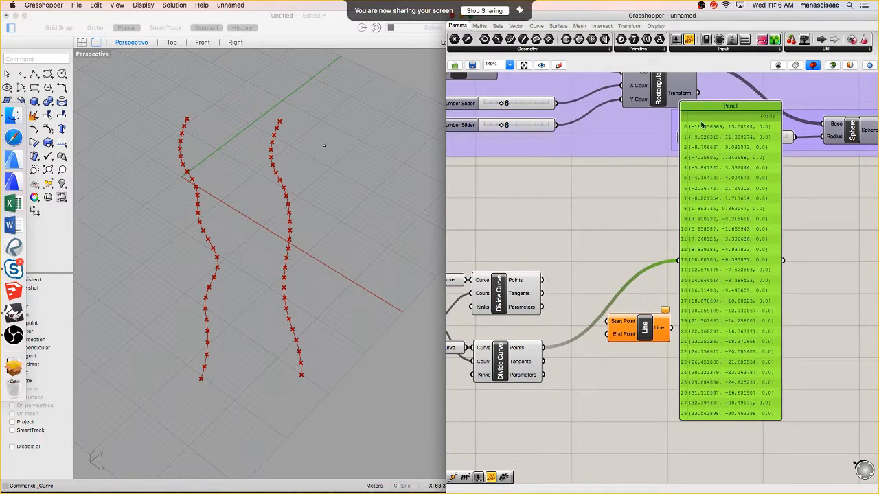
click(506, 352)
drag(542, 280, 681, 262)
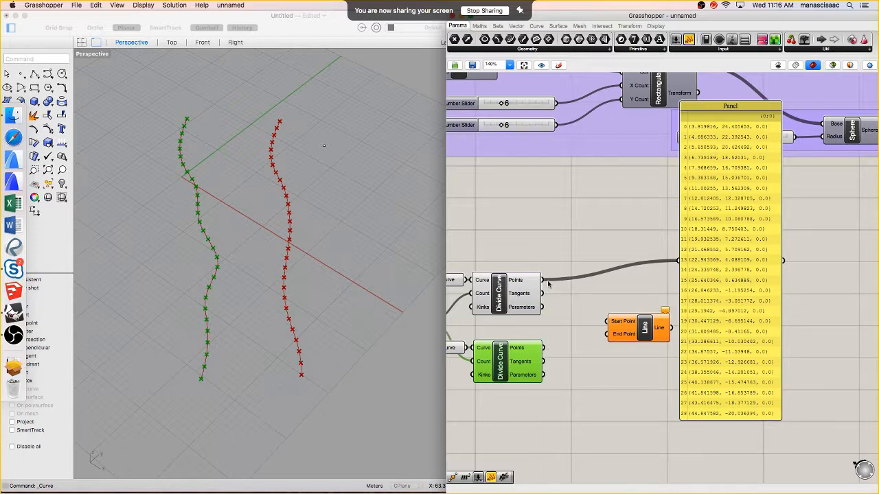
Connect the upper Divide Curve's points to the Line's Start Point and the lower one's points to its End Point
drag(542, 280, 607, 323)
drag(543, 348, 608, 335)
right_drag(168, 269, 239, 255)
click(319, 199)
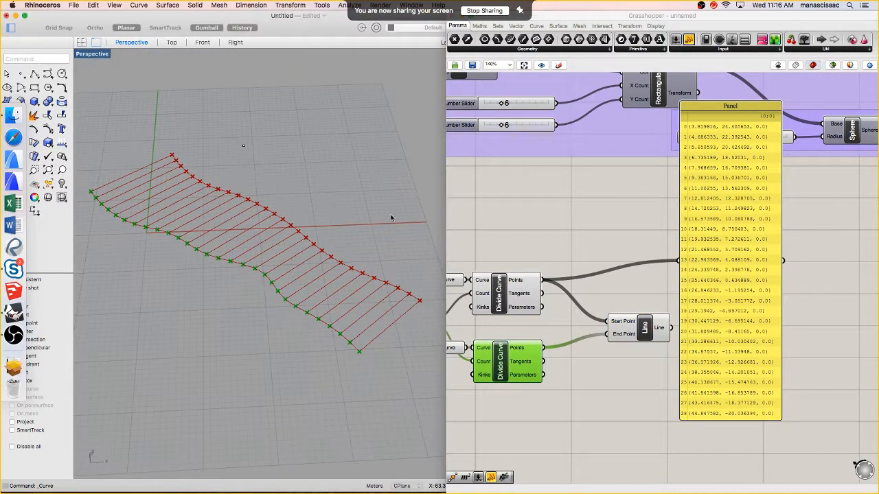
click(581, 224)
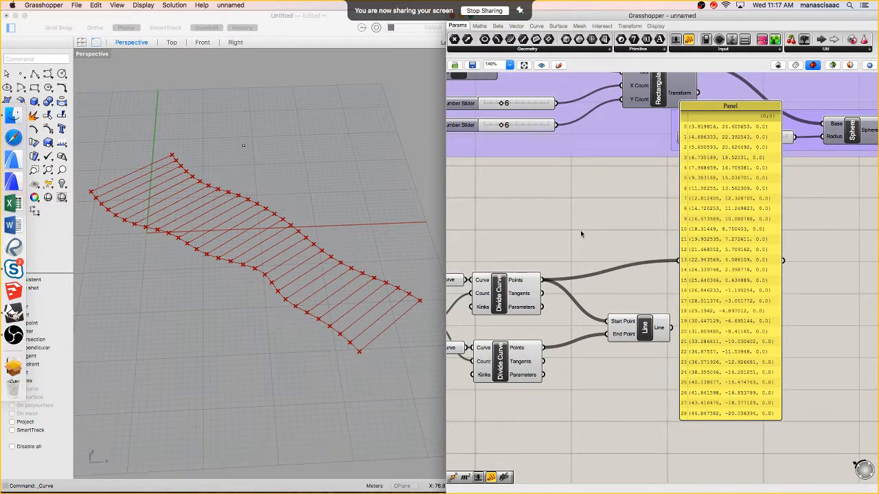
Add a Point List component above the Line component and connect the upper Divide Curve's points to its Points input
double_click(581, 233)
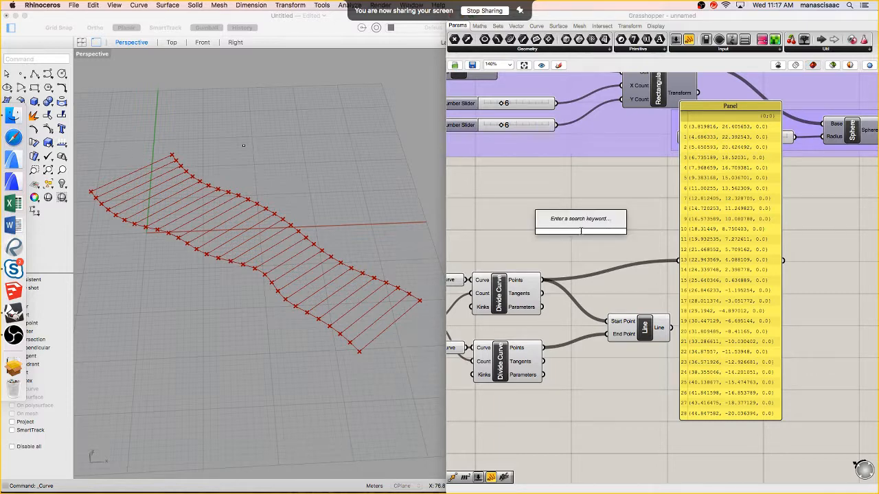
text(point list)
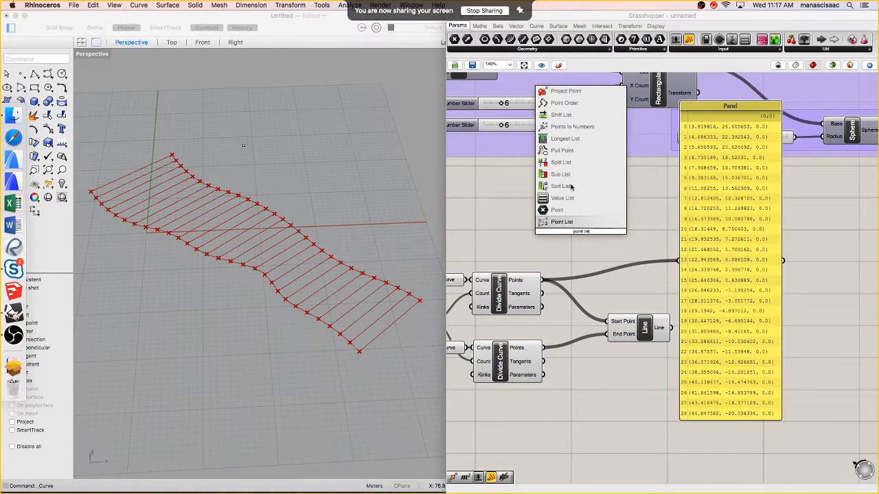
click(570, 222)
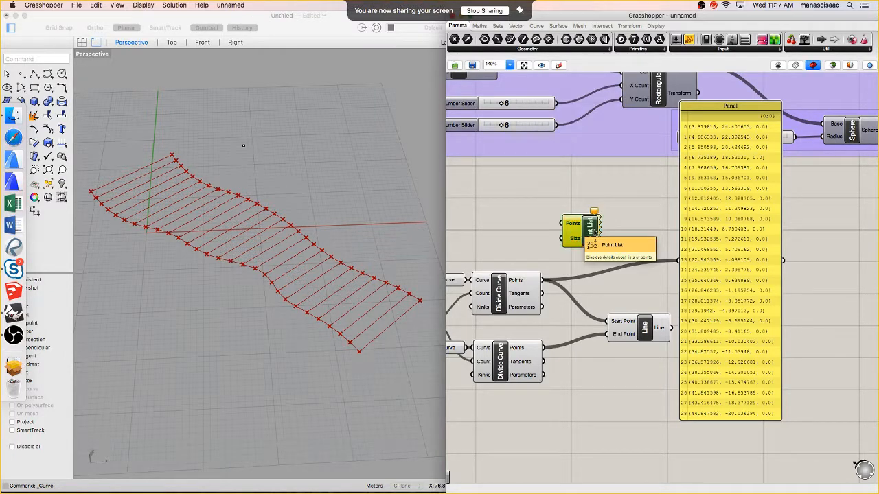
drag(580, 230, 618, 233)
drag(542, 279, 603, 228)
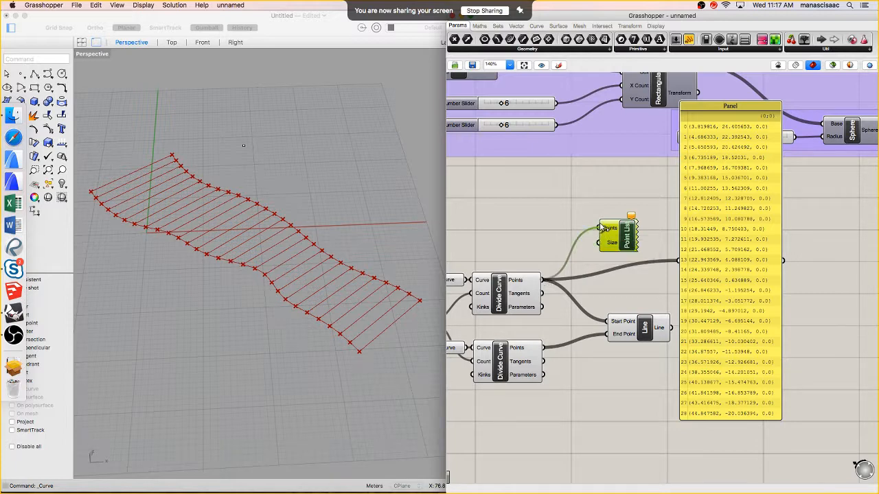
Add a Number Slider with the value 1 and connect it to the Point List's Size input
scroll(310, 288, up, 3)
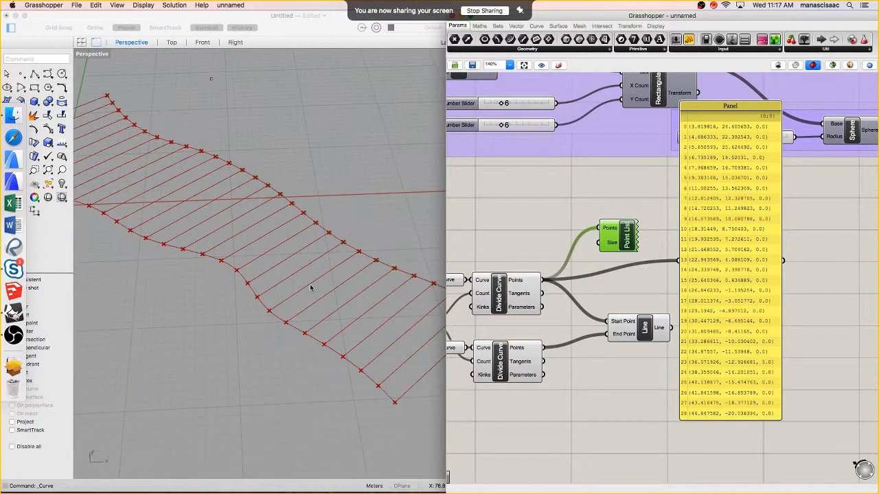
scroll(311, 288, up, 2)
scroll(194, 308, up, 1)
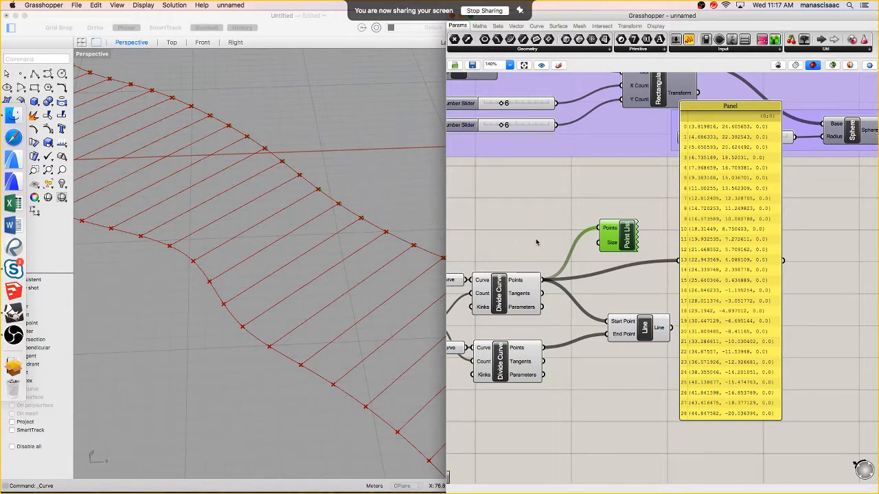
scroll(602, 247, up, 3)
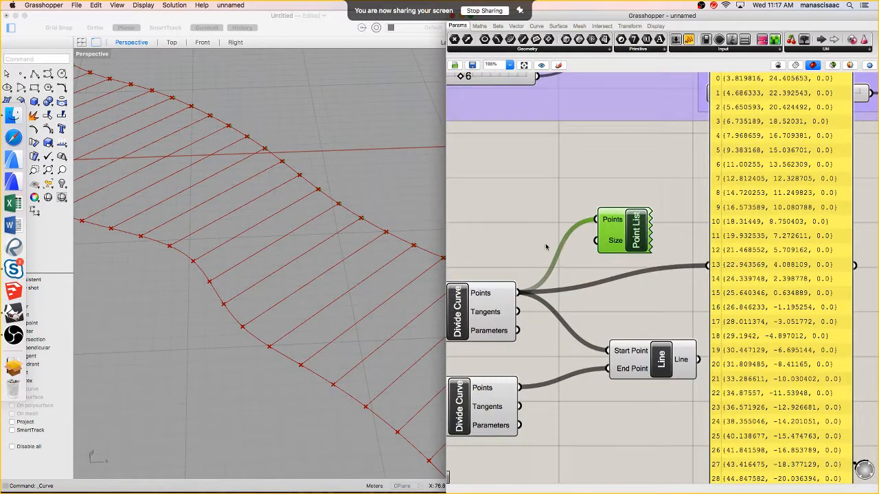
double_click(529, 243)
text(1)
key(Return)
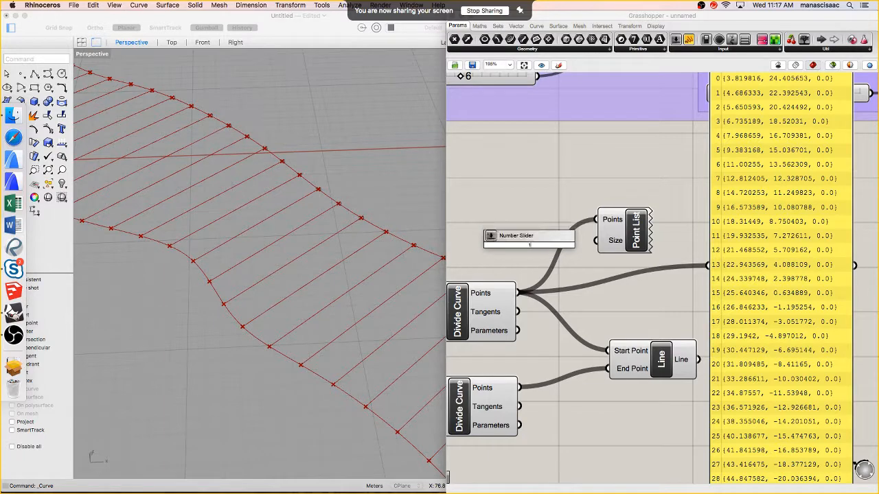
key(Return)
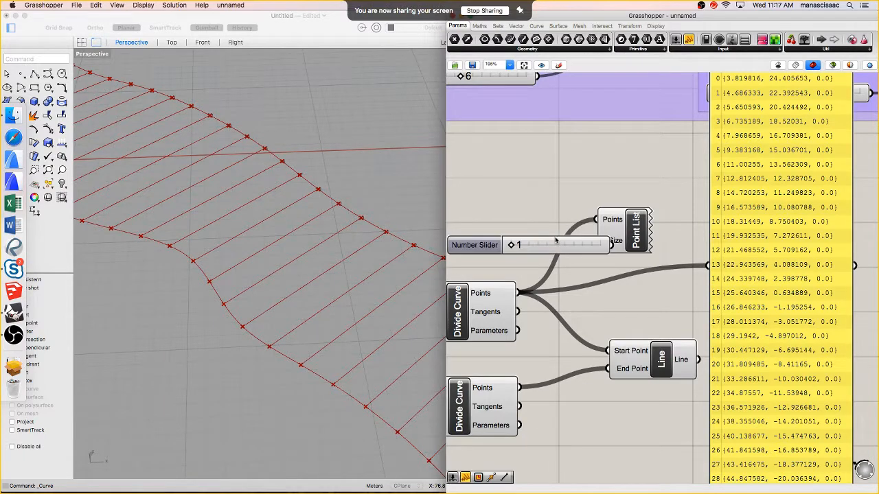
drag(542, 244, 498, 233)
drag(571, 239, 595, 240)
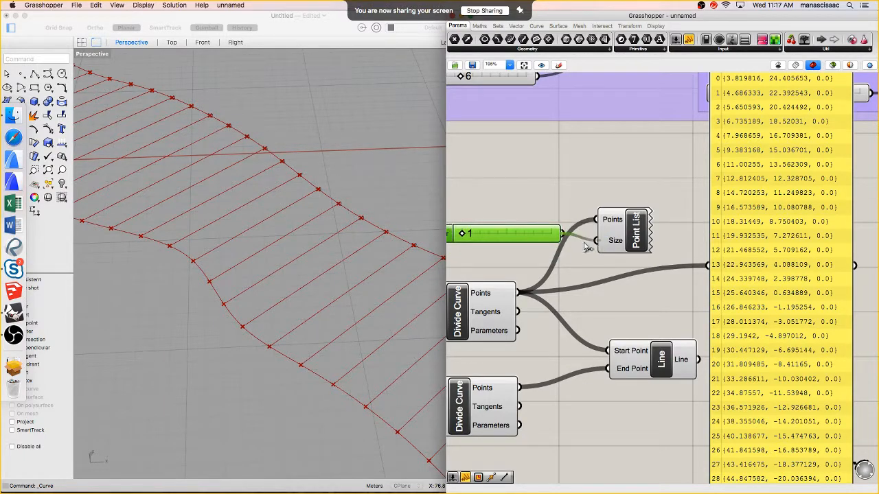
Examine the index numbers displayed at the upper curve's division points in the Rhino viewport
scroll(251, 235, down, 2)
scroll(251, 234, down, 4)
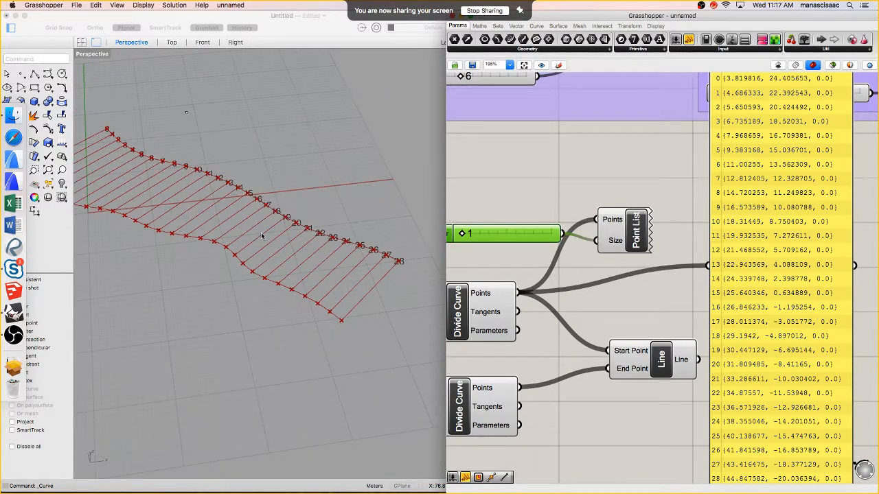
right_drag(259, 232, 260, 237)
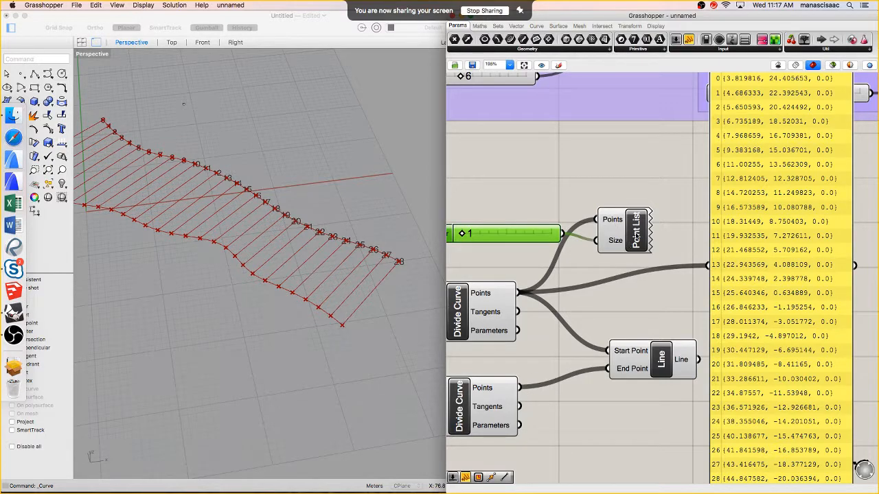
drag(641, 232, 650, 241)
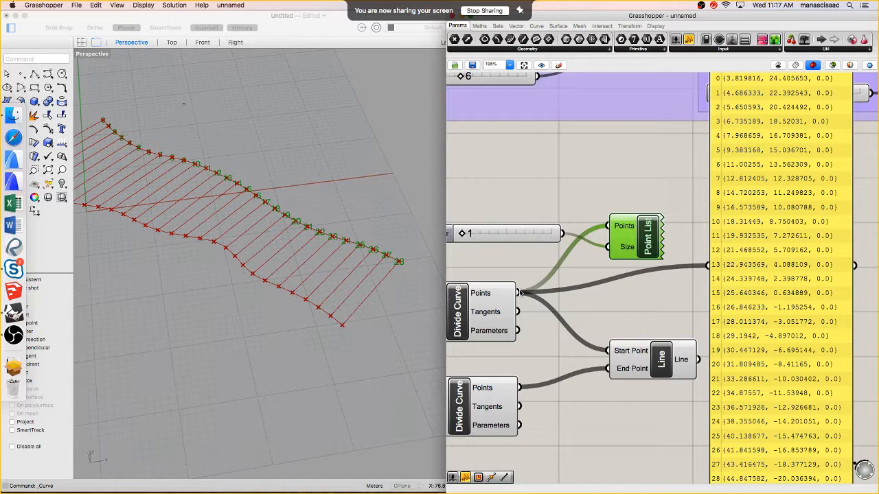
click(464, 210)
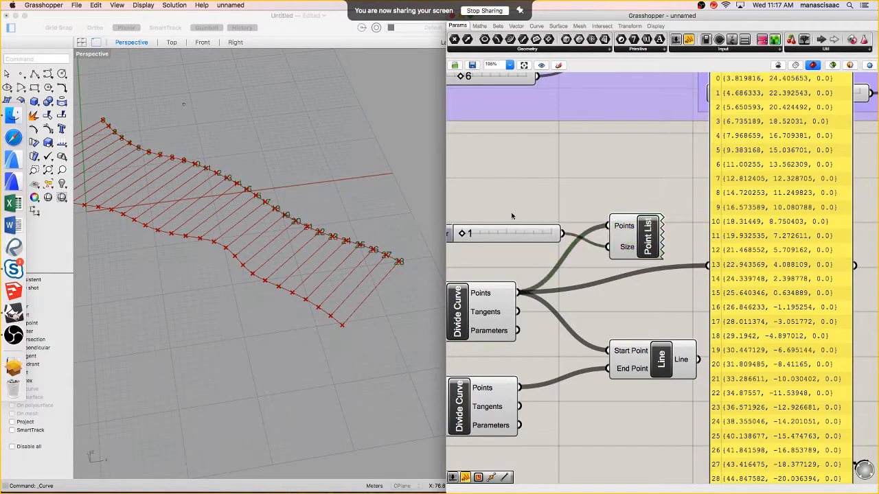
right_drag(467, 213, 500, 213)
scroll(500, 233, up, 2)
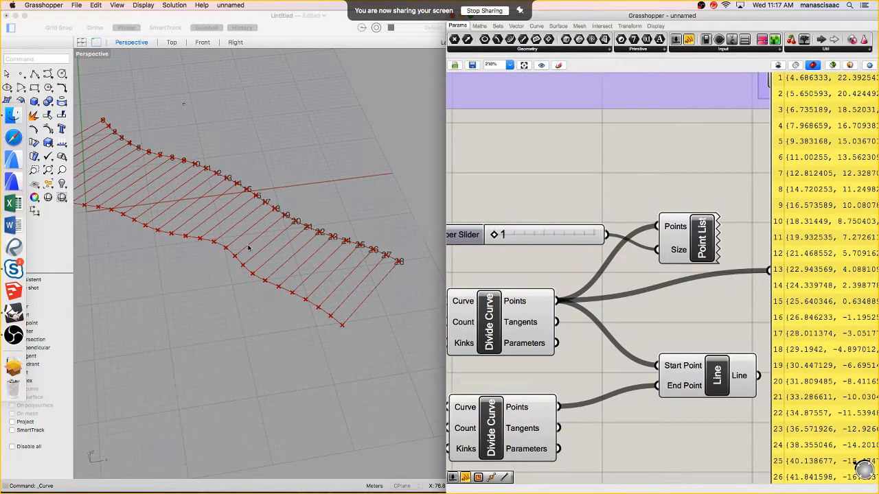
right_drag(250, 248, 209, 201)
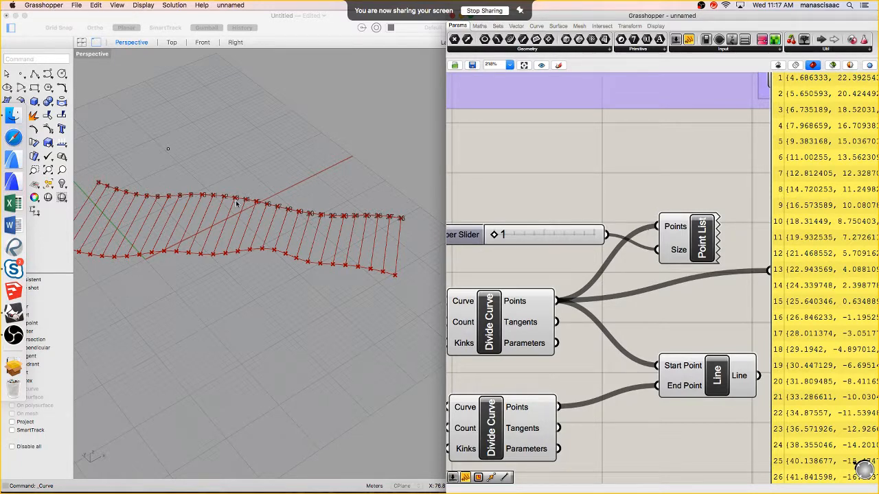
right_drag(236, 203, 230, 199)
scroll(639, 269, down, 3)
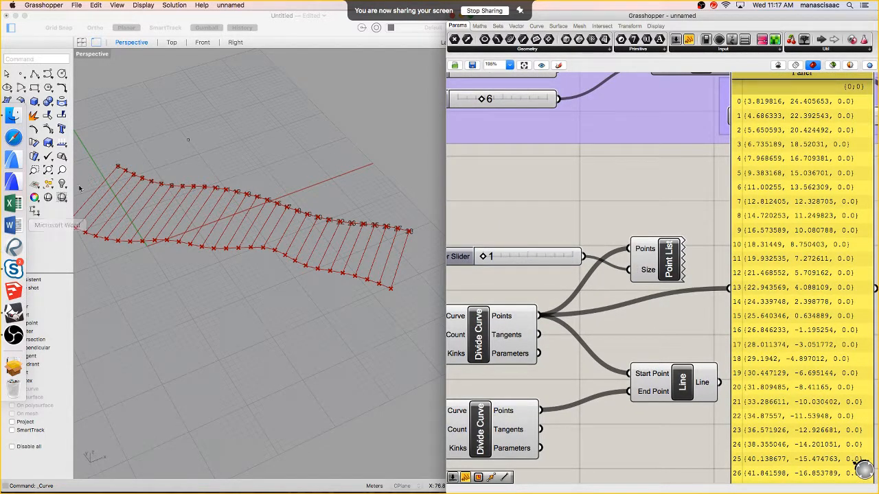
scroll(116, 167, up, 3)
scroll(118, 169, up, 3)
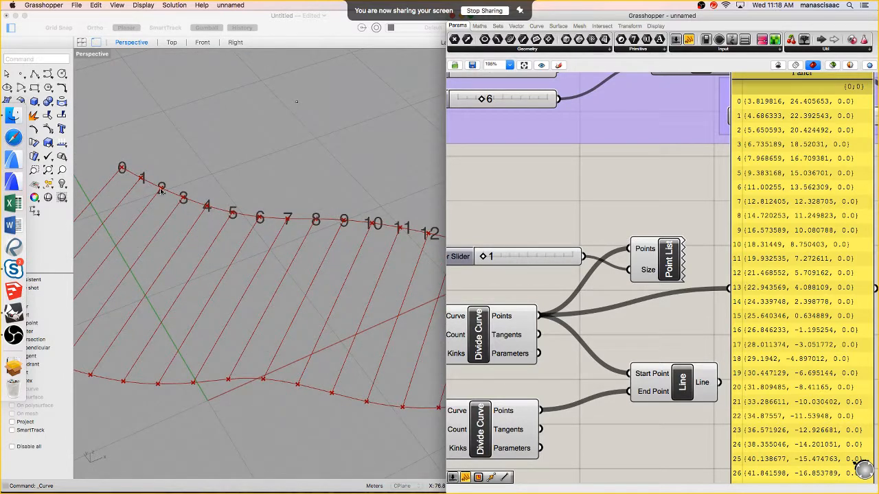
Replace the Point List's Points input with the lower Divide Curve's points
scroll(160, 191, down, 6)
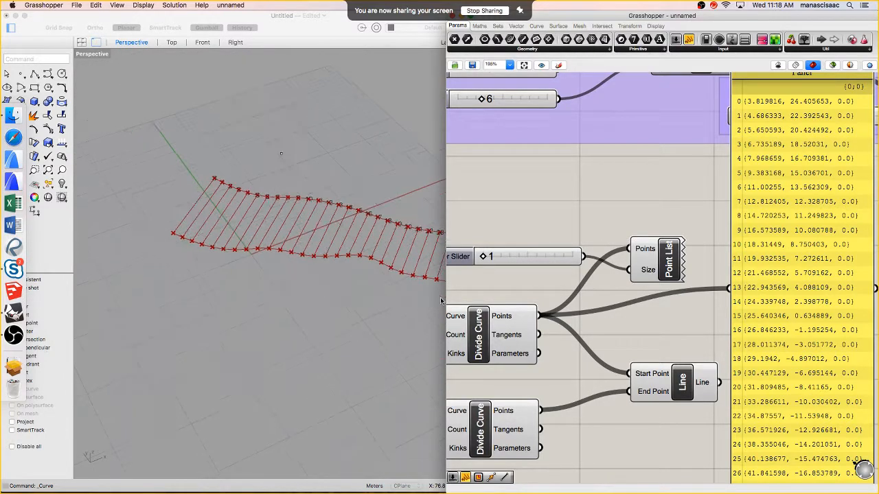
drag(542, 411, 639, 240)
scroll(200, 211, up, 5)
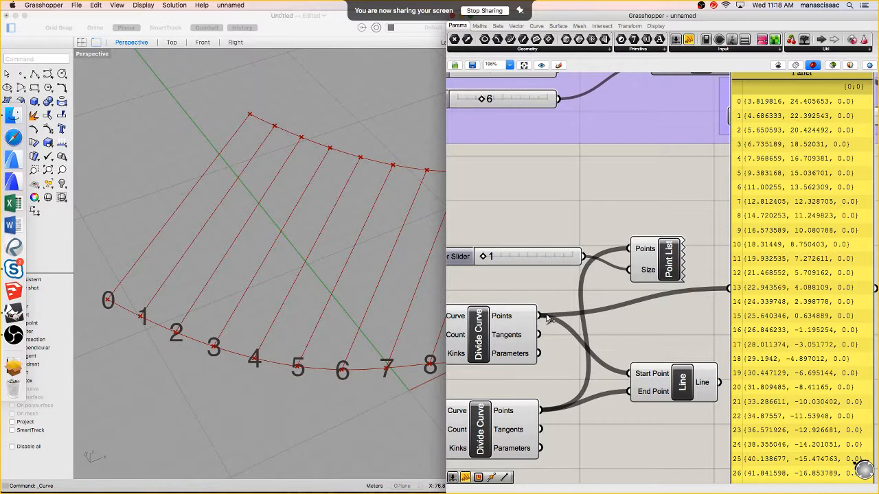
Try adding the upper Divide Curve's points to the same Point List input alongside the lower ones, and undo it
drag(540, 315, 630, 249)
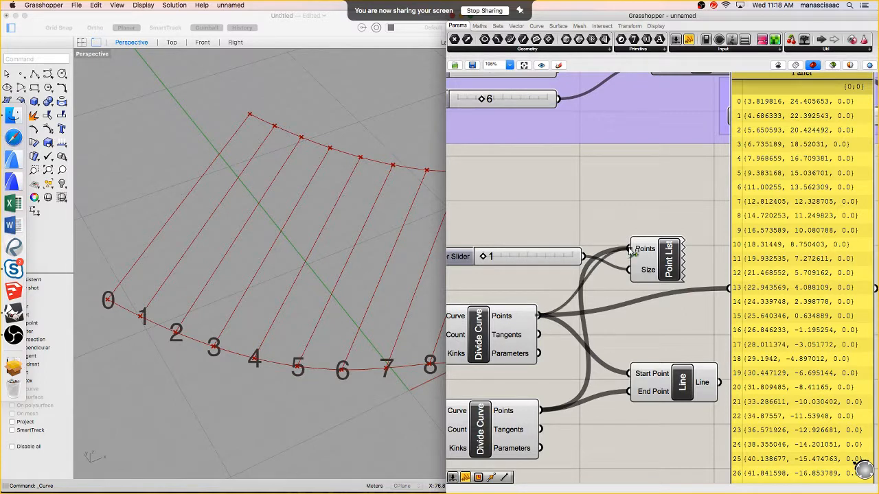
right_drag(177, 267, 197, 269)
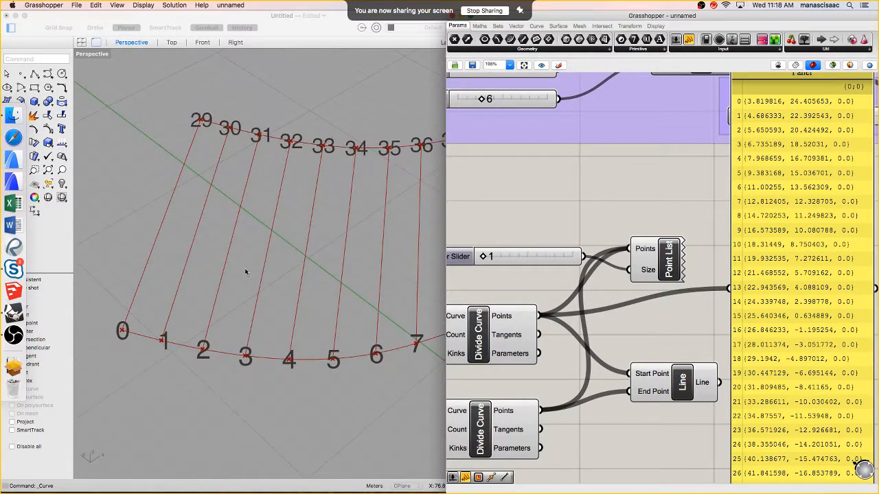
key(super+z)
Duplicate the Point List just below the original and connect the upper Divide Curve's points to the copy's Points input
drag(663, 260, 660, 339)
drag(539, 316, 656, 325)
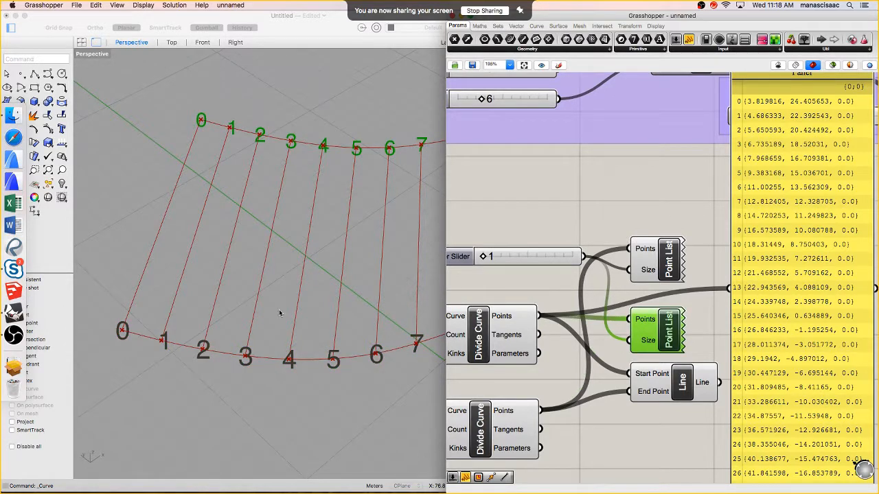
scroll(278, 309, down, 3)
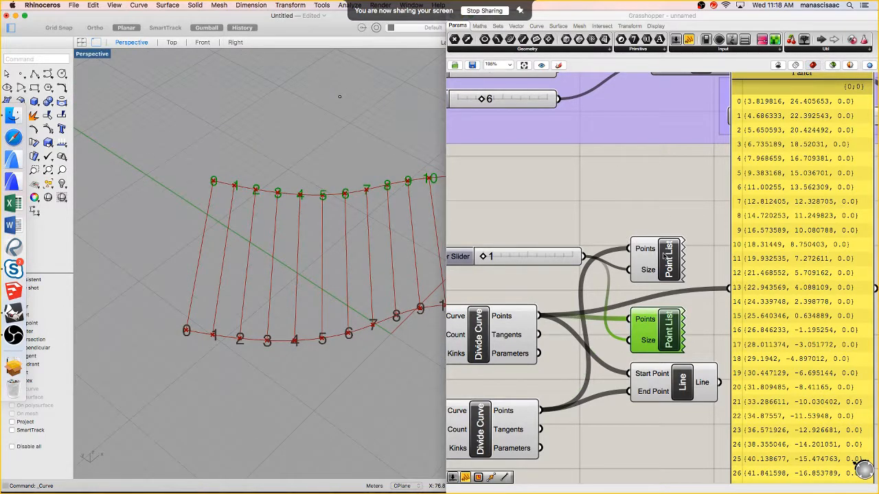
Move the original Point List higher and the Line component lower to space the components apart
drag(664, 256, 677, 209)
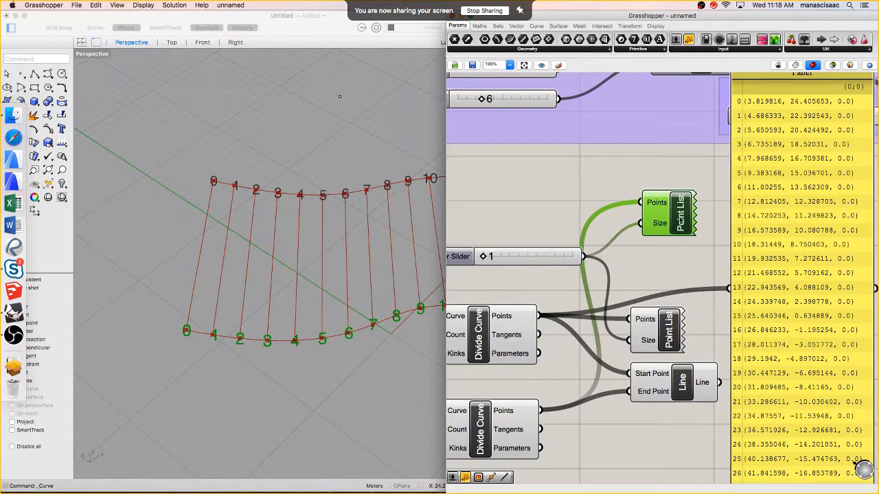
click(237, 151)
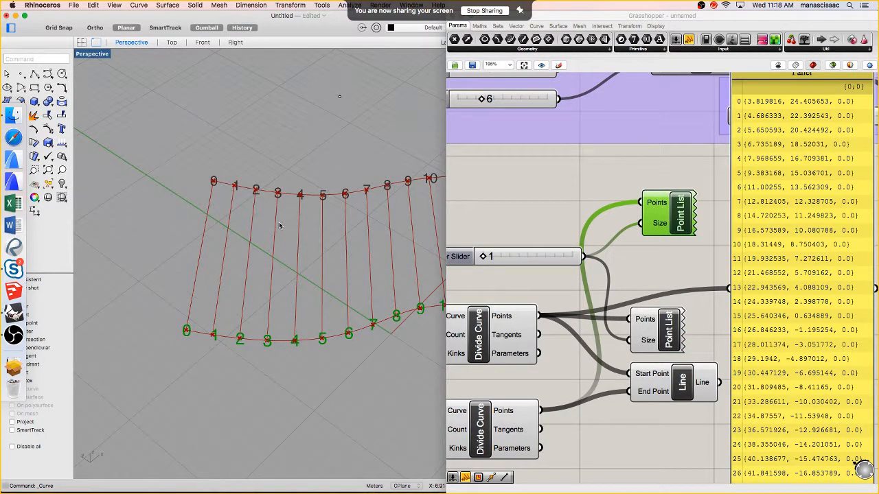
scroll(652, 312, down, 2)
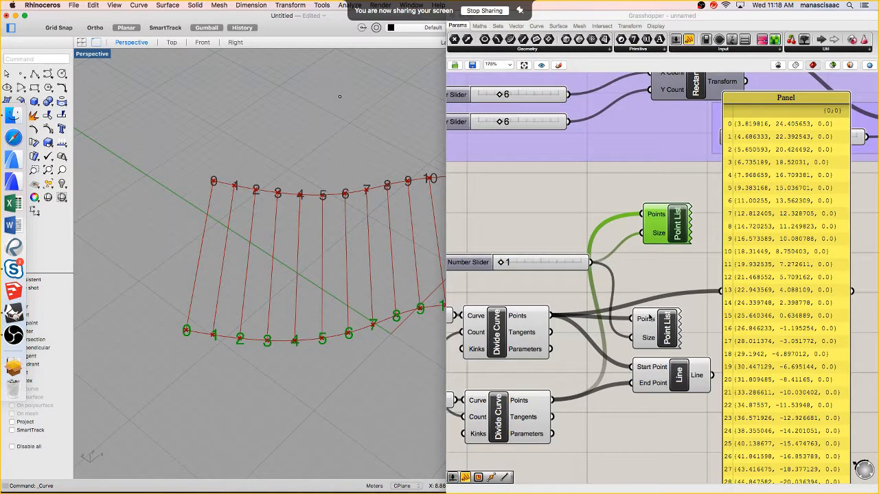
scroll(639, 333, up, 1)
click(636, 344)
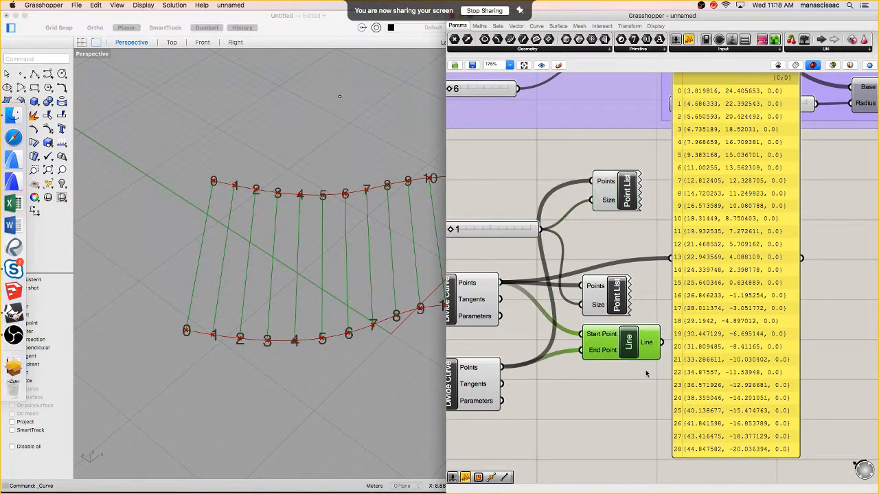
drag(635, 344, 650, 376)
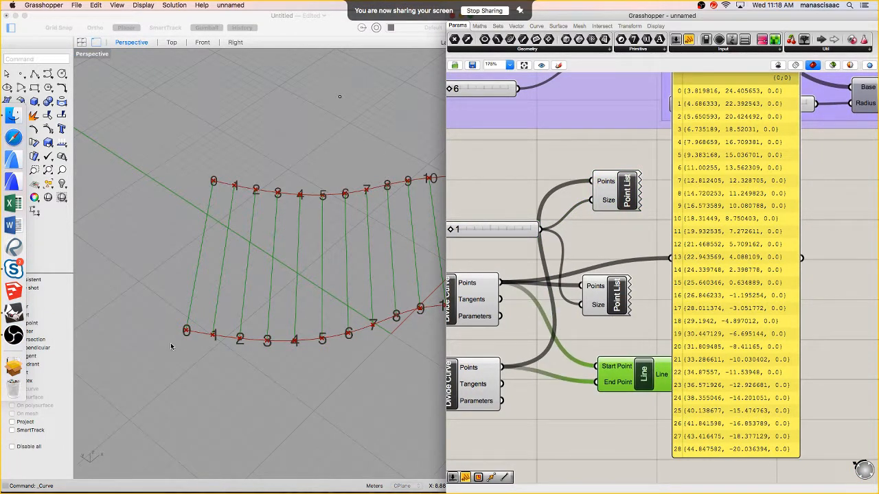
Set the Number Slider that drives both Divide Curve counts to 80
right_drag(273, 333, 360, 326)
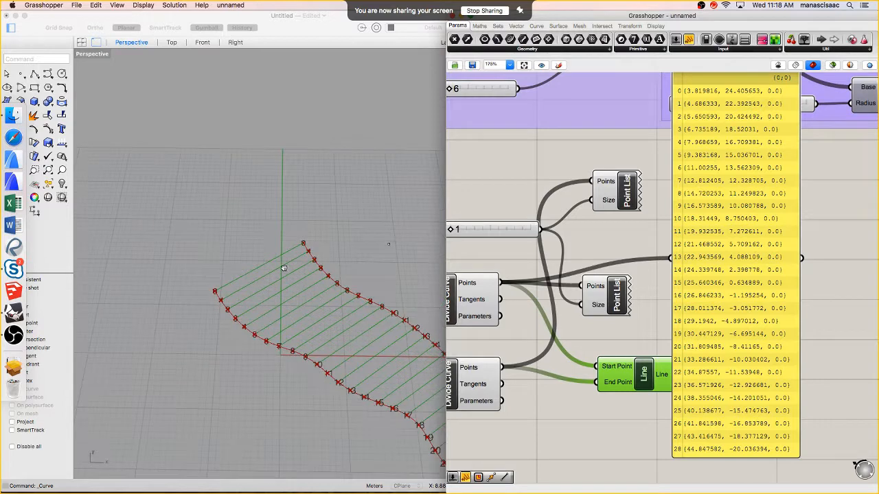
right_drag(284, 268, 326, 268)
scroll(360, 295, up, 6)
scroll(637, 315, down, 2)
right_drag(582, 313, 656, 313)
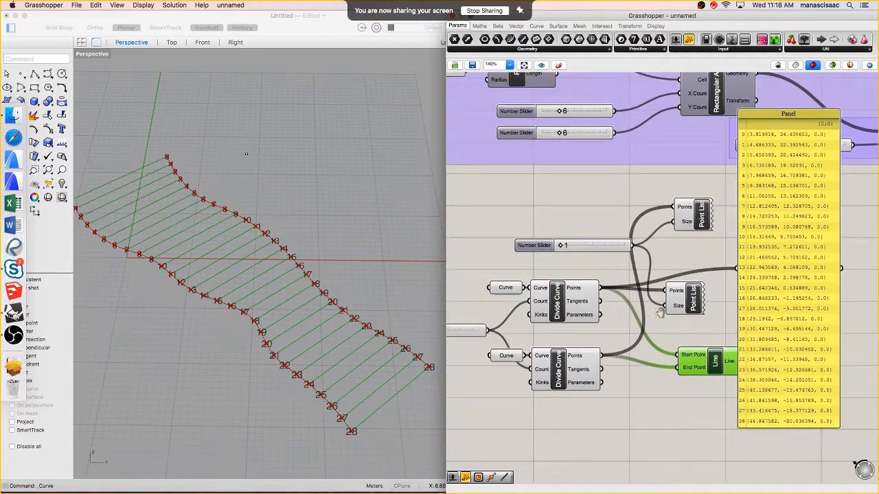
right_drag(511, 326, 659, 329)
right_drag(550, 334, 644, 335)
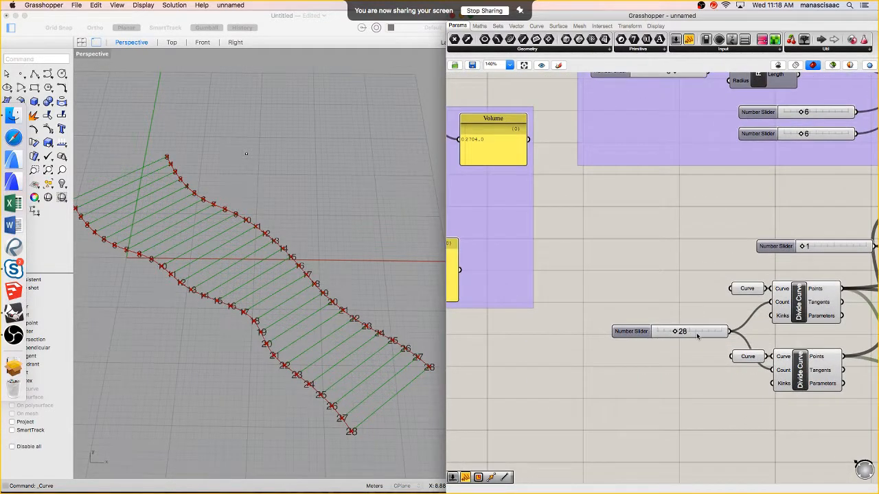
scroll(697, 335, up, 4)
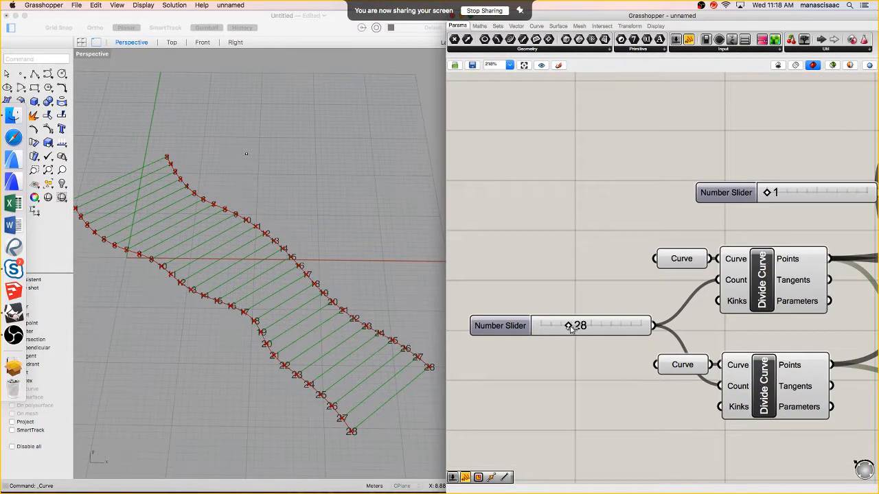
drag(570, 328, 611, 330)
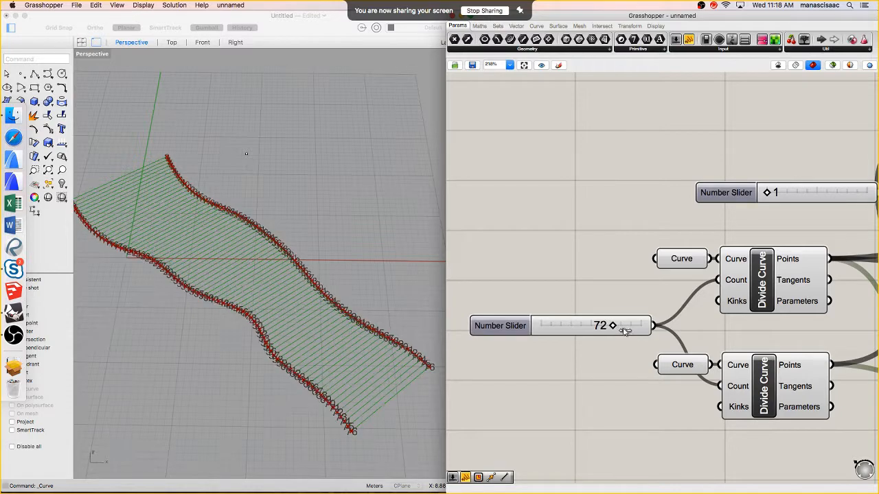
drag(622, 330, 625, 328)
Select both Point List components and turn off their preview
scroll(689, 321, down, 1)
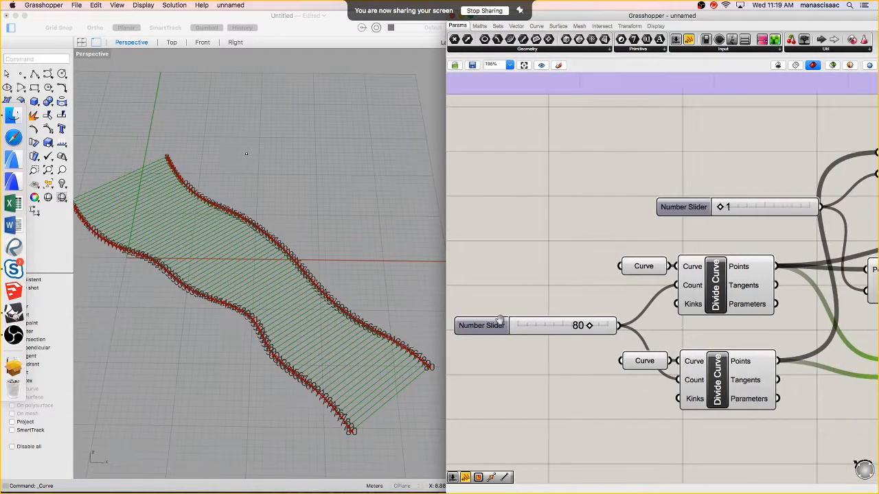
right_drag(689, 320, 478, 317)
click(714, 257)
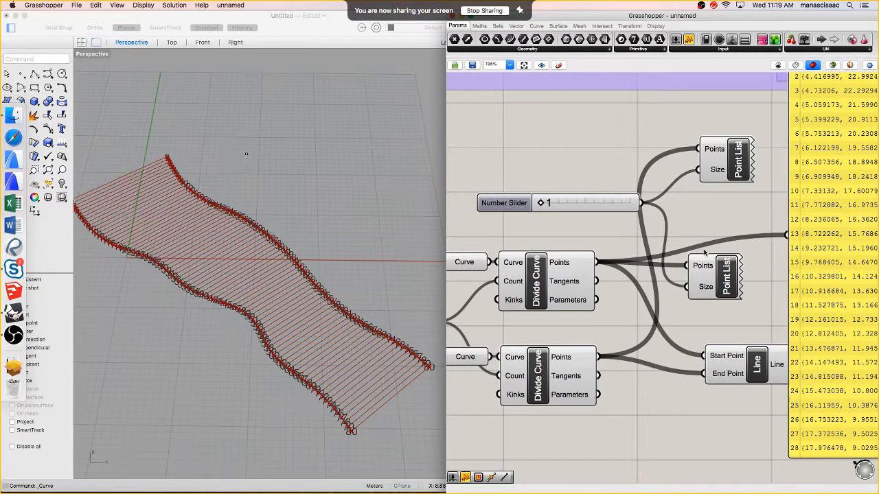
shift+click(715, 177)
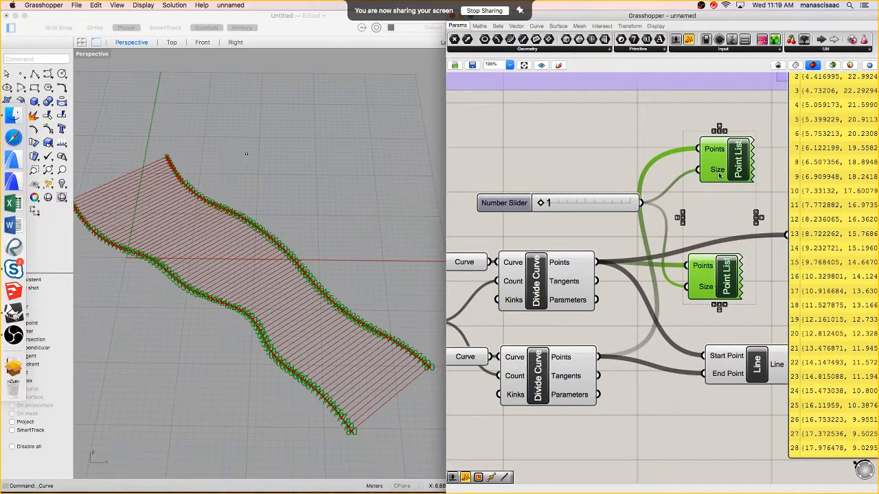
middle_click(719, 176)
click(748, 146)
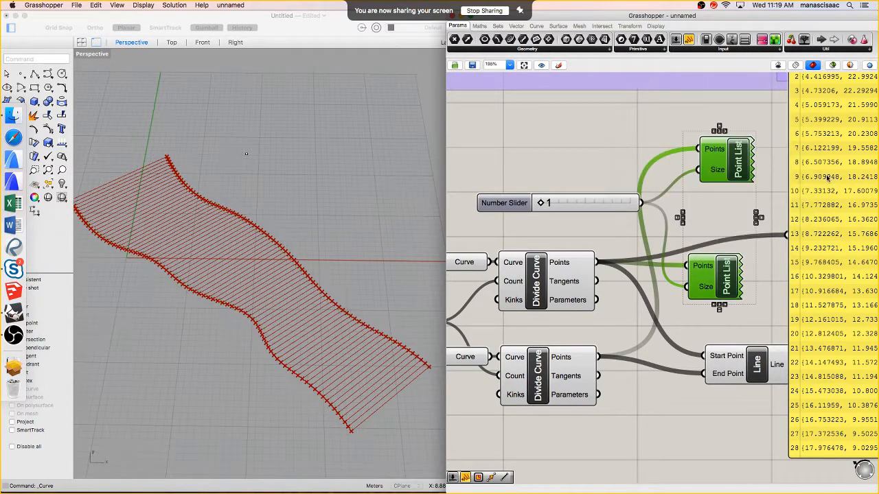
Delete the Panel that lists the upper Divide Curve's points
click(828, 177)
key(Delete)
right_drag(509, 277, 627, 272)
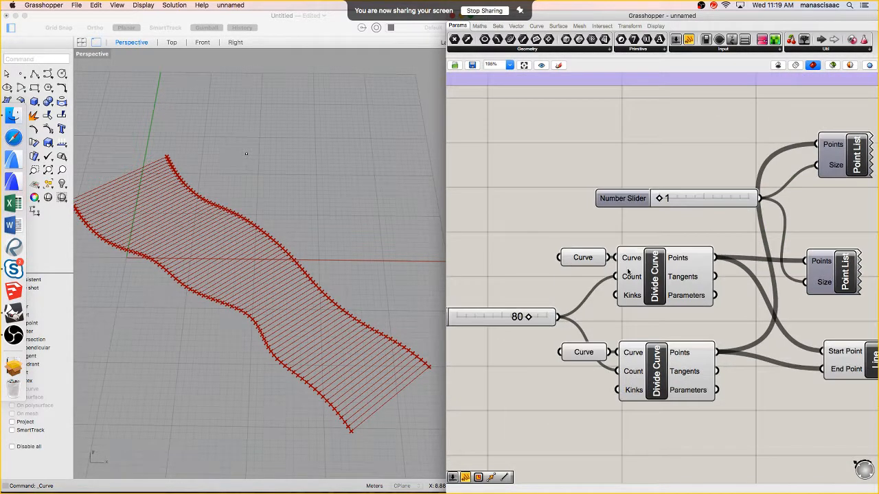
Set the Number Slider that drives both Divide Curve counts to 48
scroll(590, 323, up, 3)
drag(585, 329, 520, 335)
Bake the Line component's lines onto Layer 02 as a group
scroll(520, 335, down, 4)
click(709, 345)
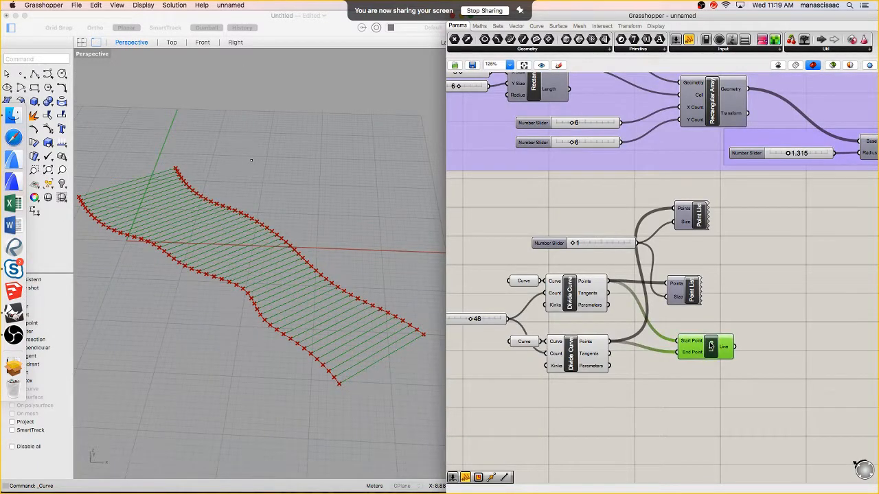
right_click(711, 345)
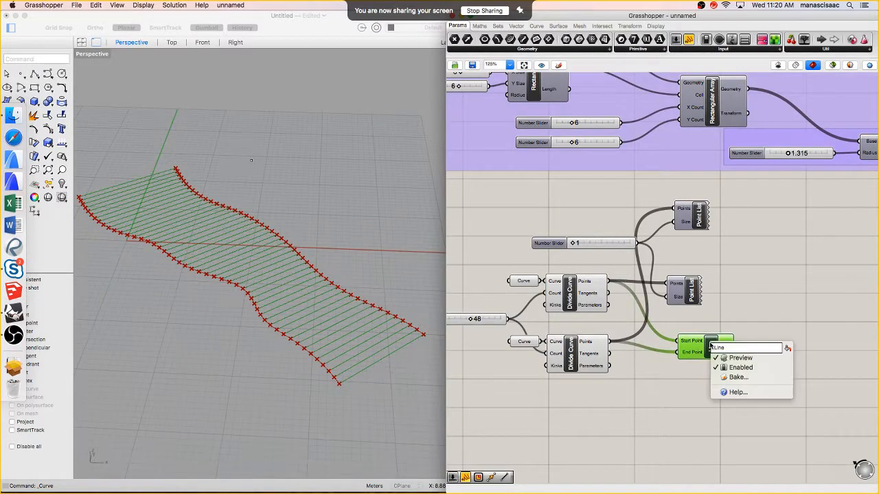
click(733, 378)
click(725, 320)
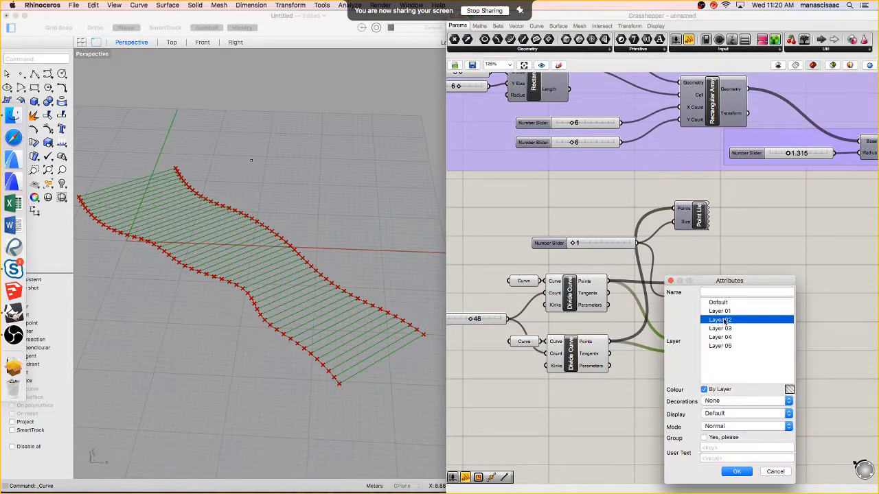
click(718, 438)
click(737, 472)
Move the group of baked lines along the red axis, clear of the original curves in the Rhino viewport
scroll(237, 263, down, 5)
click(318, 321)
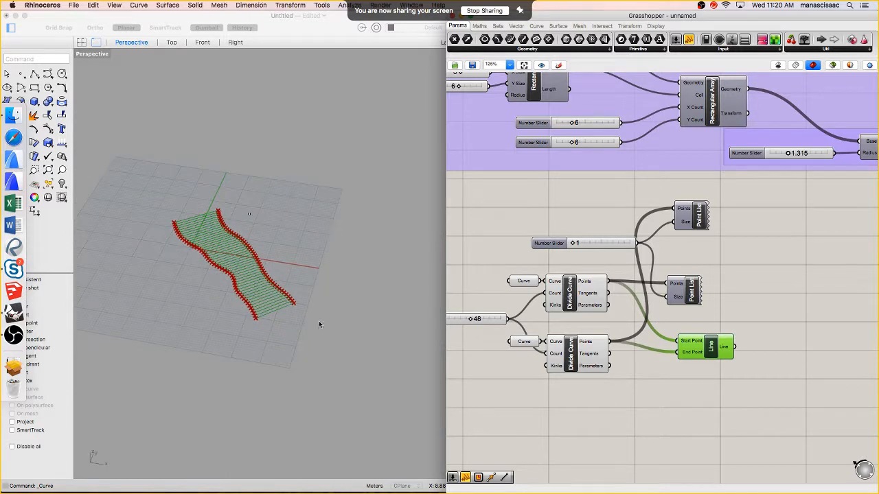
click(267, 312)
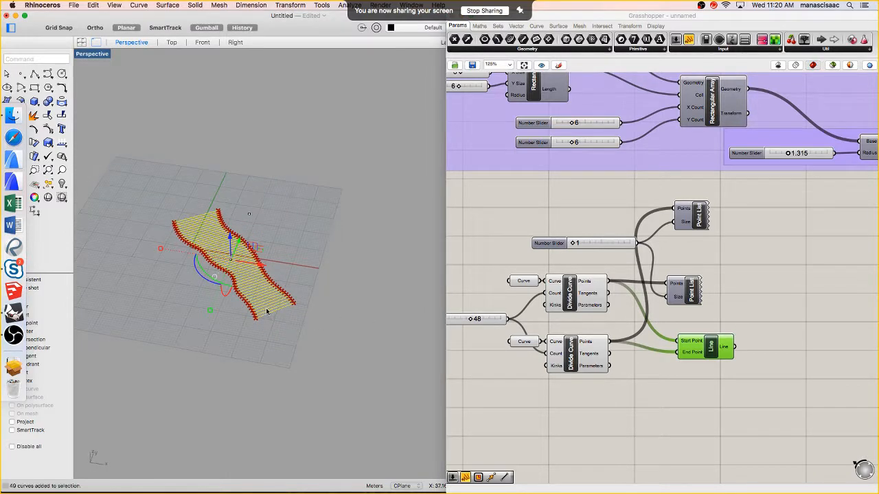
drag(258, 258, 385, 274)
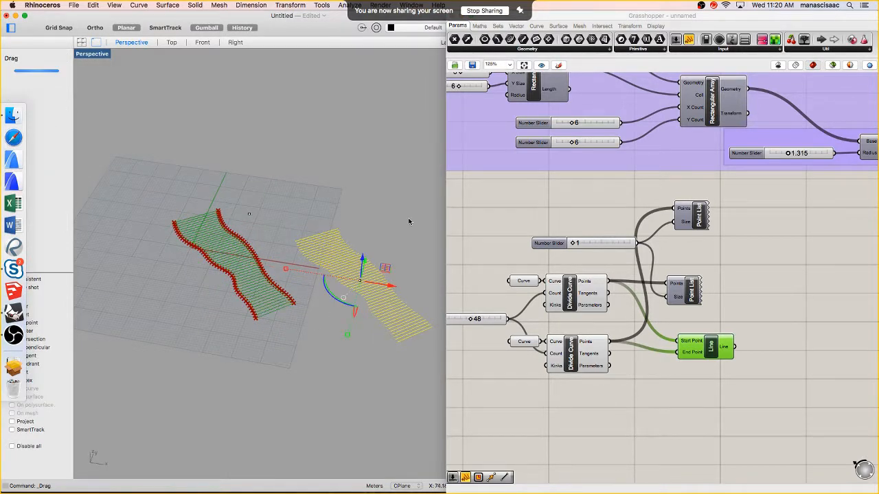
Move the Panel listing the upper Divide Curve's points away from the Line component so it no longer overlaps other components
scroll(407, 246, up, 6)
right_drag(340, 302, 330, 307)
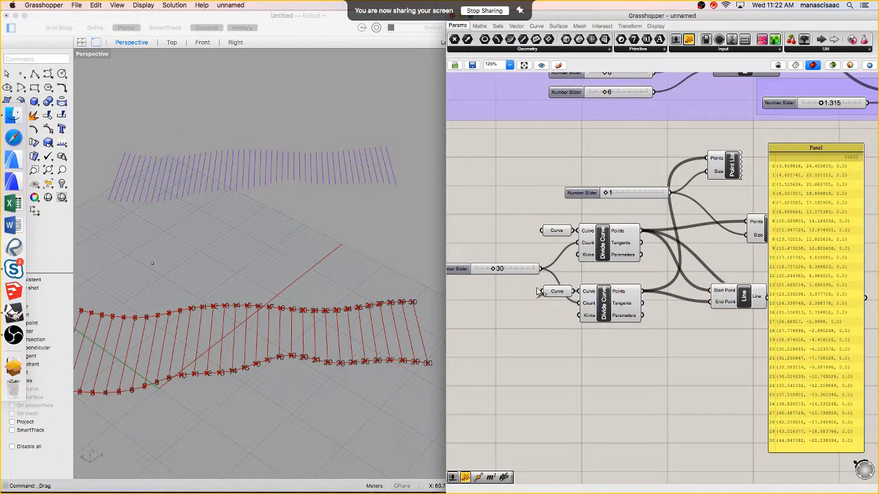
right_drag(699, 307, 655, 304)
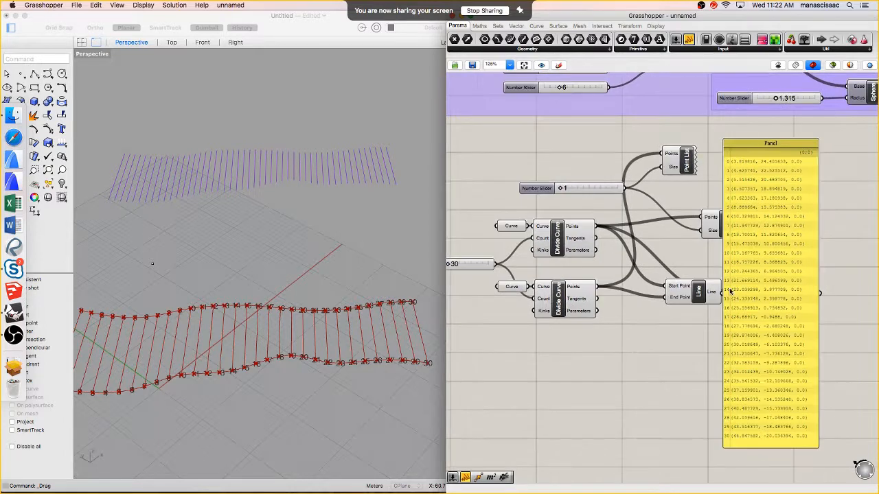
drag(743, 294, 776, 281)
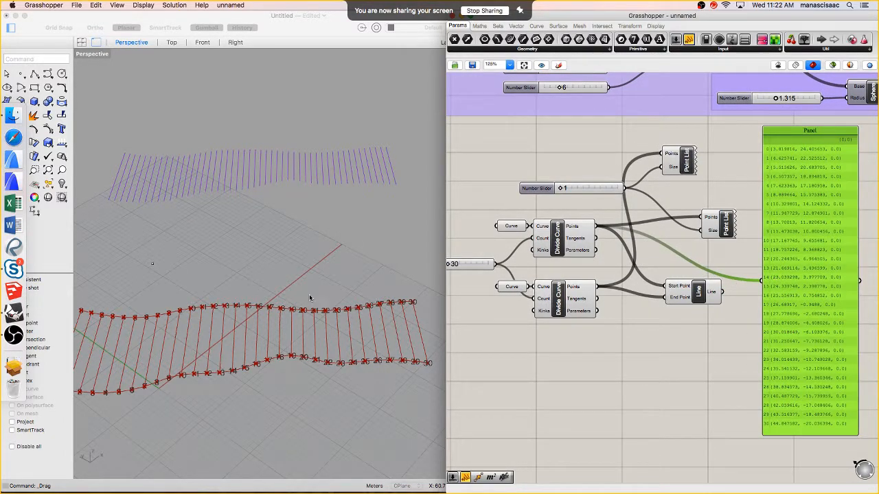
Reverse the Points output of the upper Divide Curve component
scroll(309, 298, down, 2)
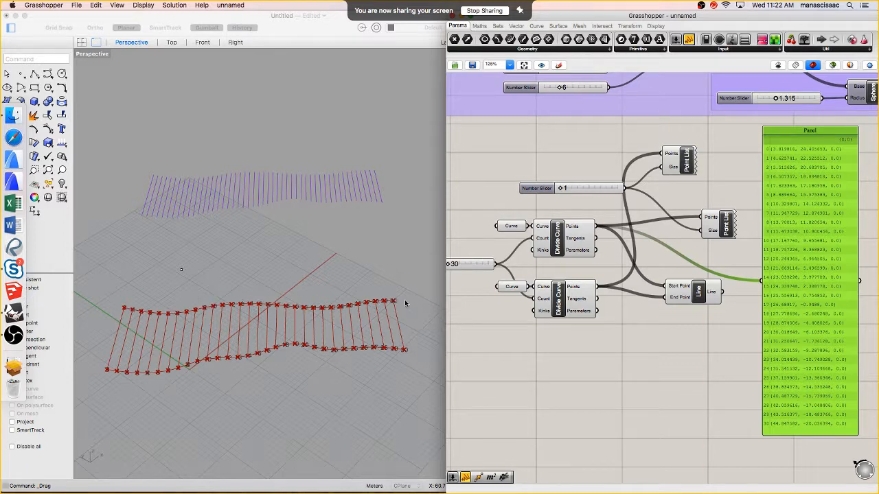
right_drag(273, 309, 206, 317)
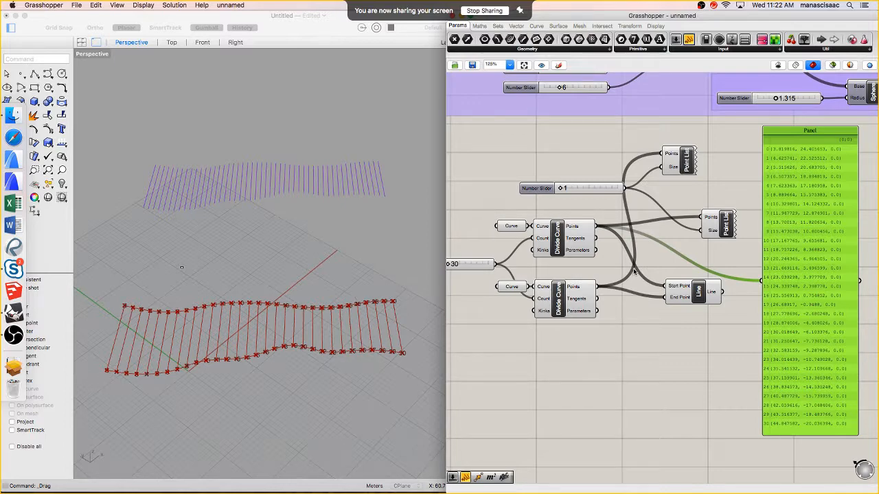
scroll(572, 225, up, 3)
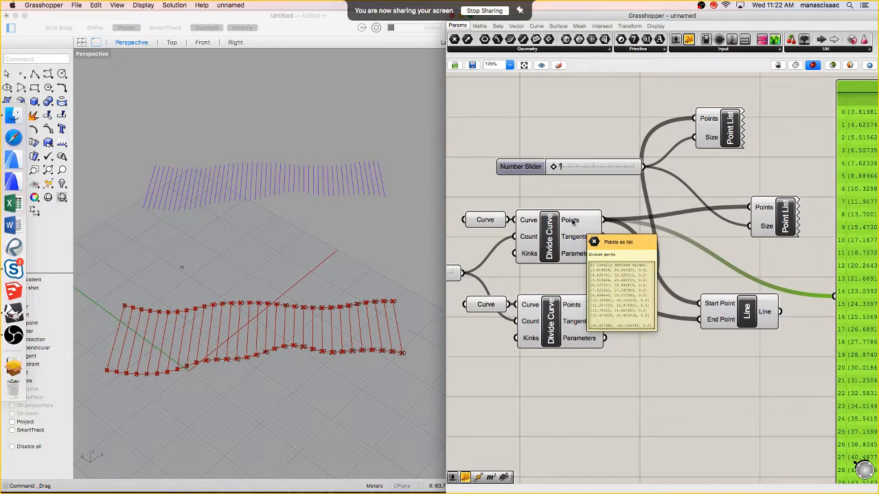
right_click(572, 221)
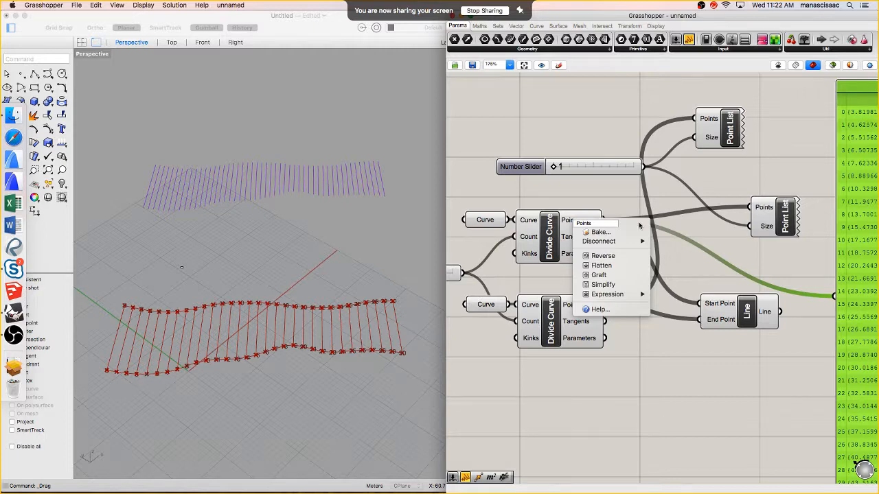
click(577, 221)
right_click(577, 221)
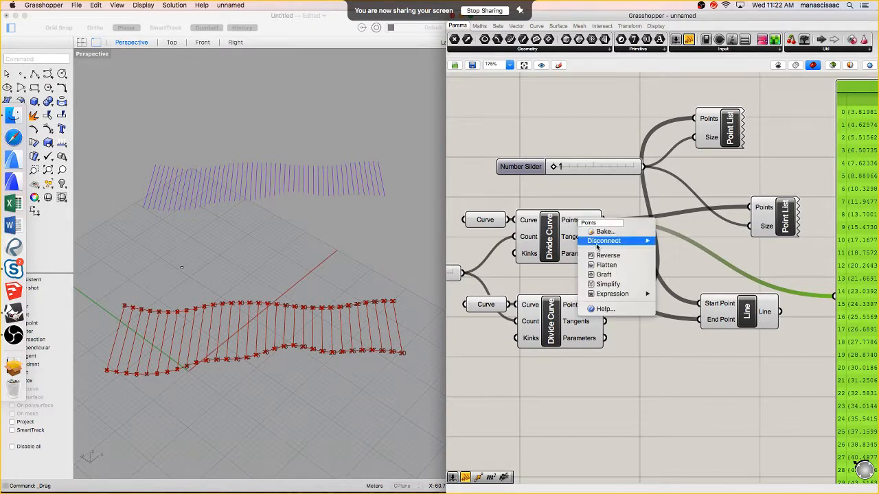
click(596, 257)
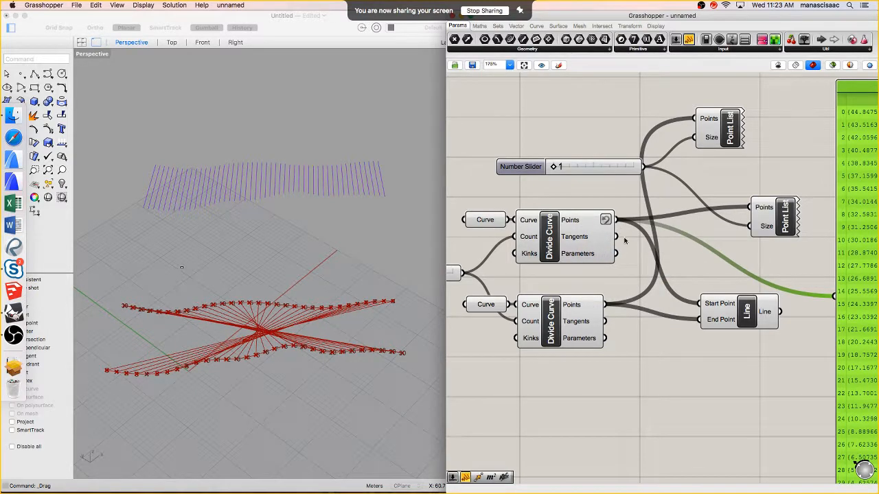
Examine the order of the reversed points in the Panel and how the lines connect the two curves in the viewport
right_drag(723, 280, 573, 221)
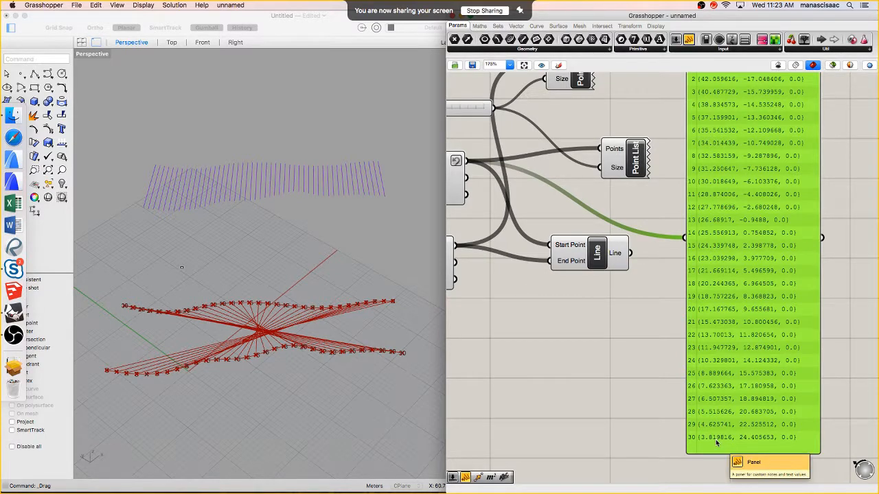
right_drag(325, 334, 150, 383)
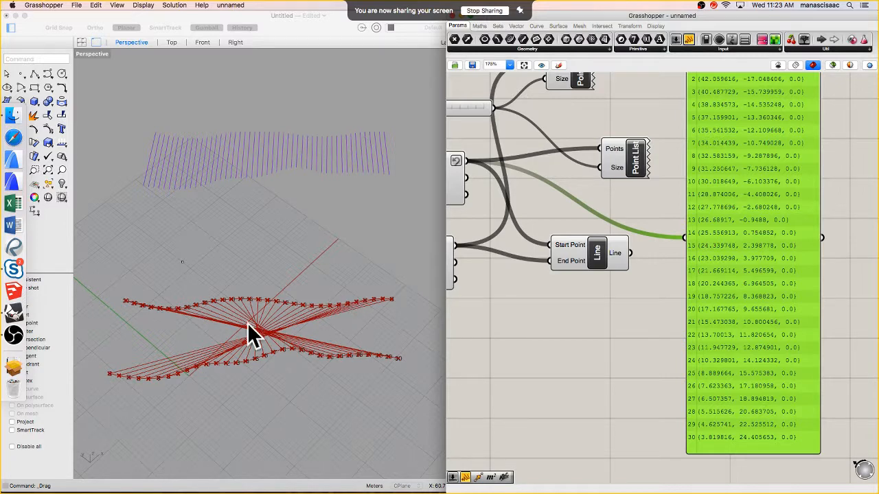
scroll(787, 192, down, 2)
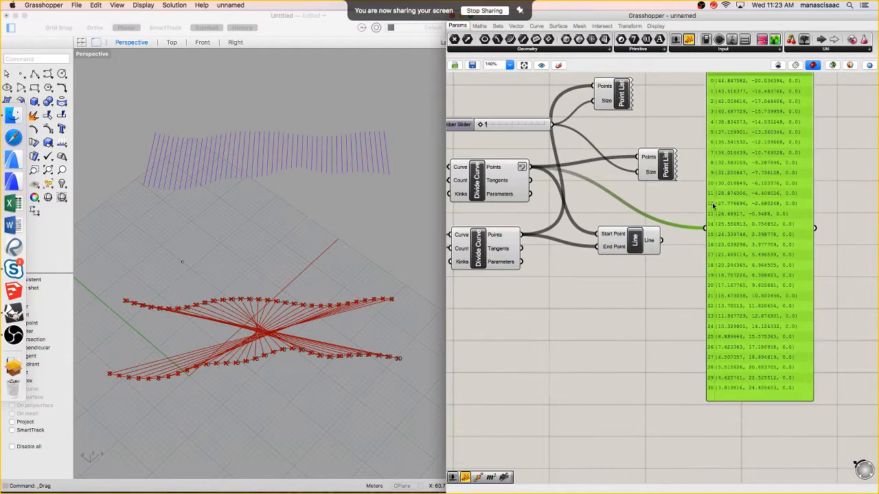
right_drag(600, 169, 629, 190)
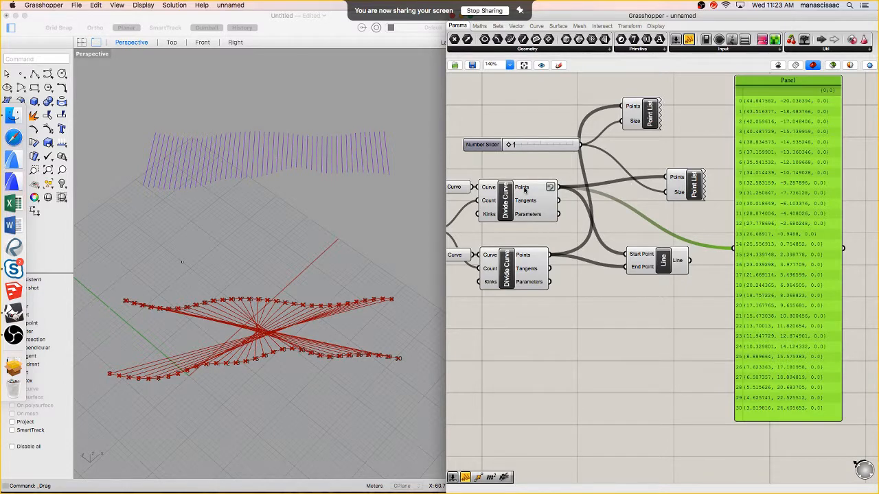
scroll(525, 184, up, 2)
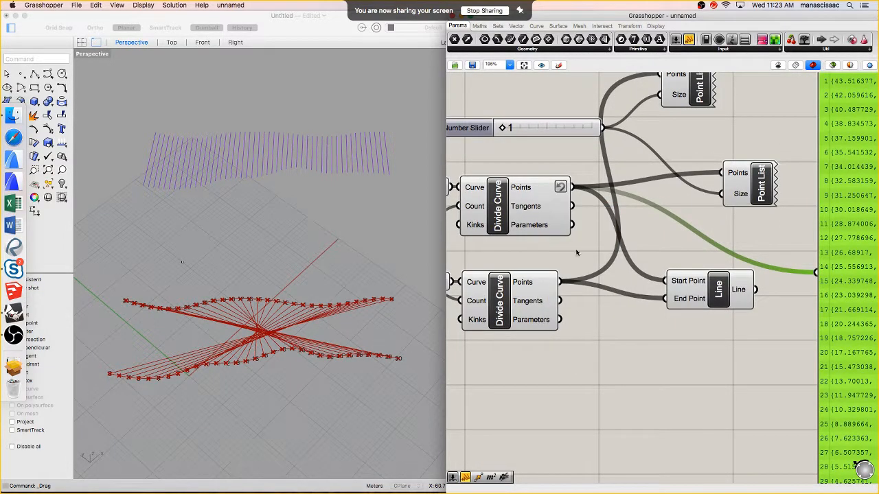
scroll(591, 253, left, 5)
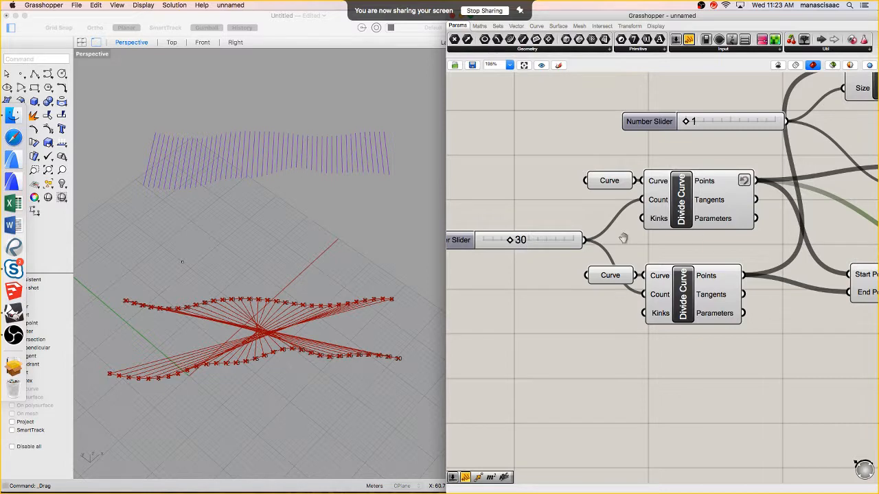
scroll(639, 241, right, 3)
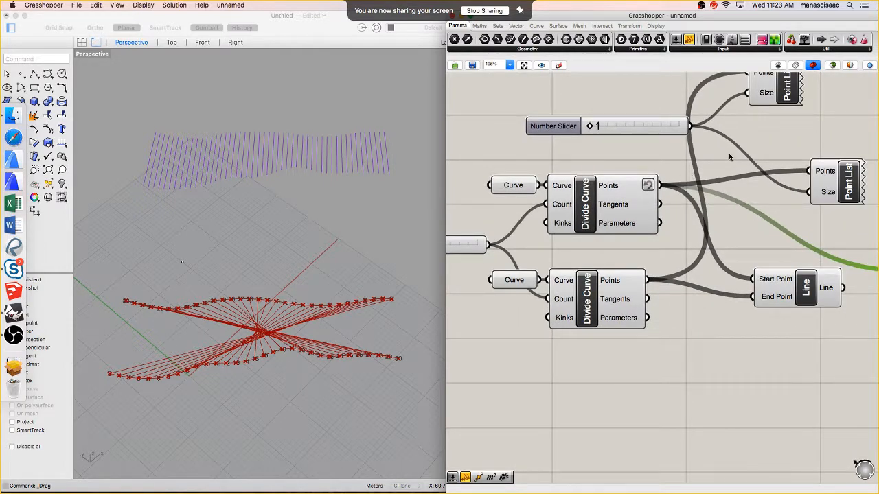
Turn off the preview of both Point List components
drag(843, 94, 771, 187)
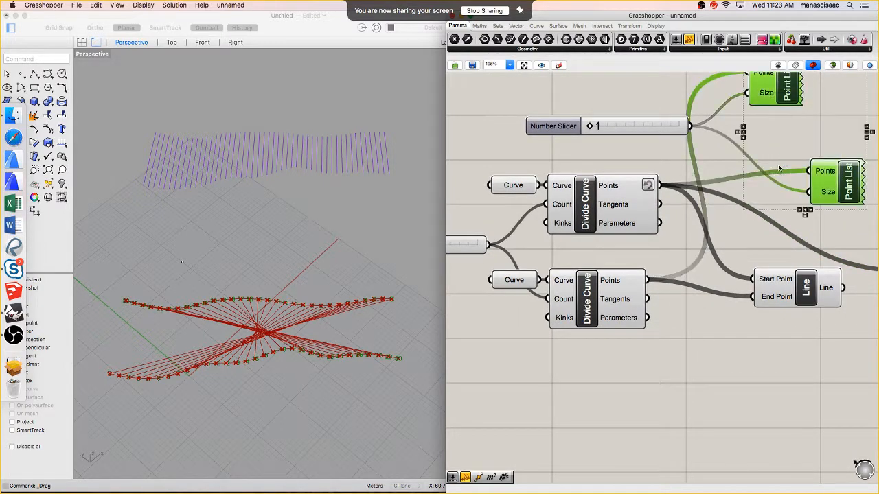
middle_click(787, 96)
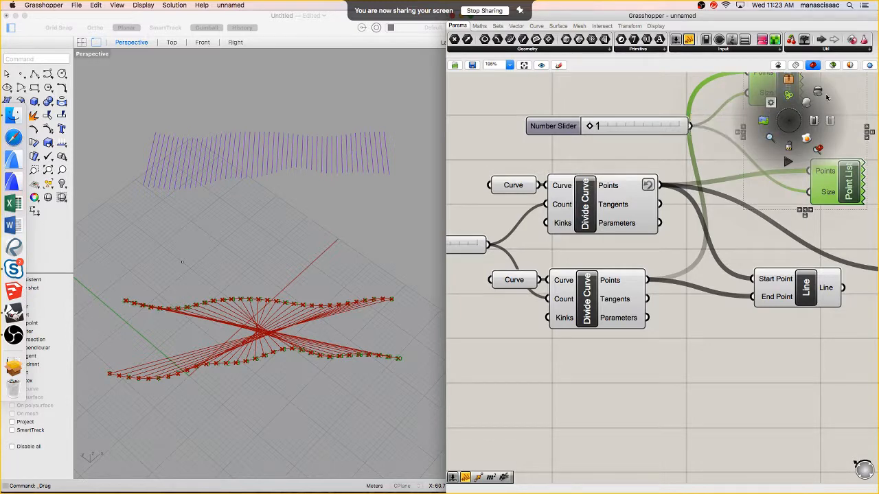
click(813, 101)
click(790, 138)
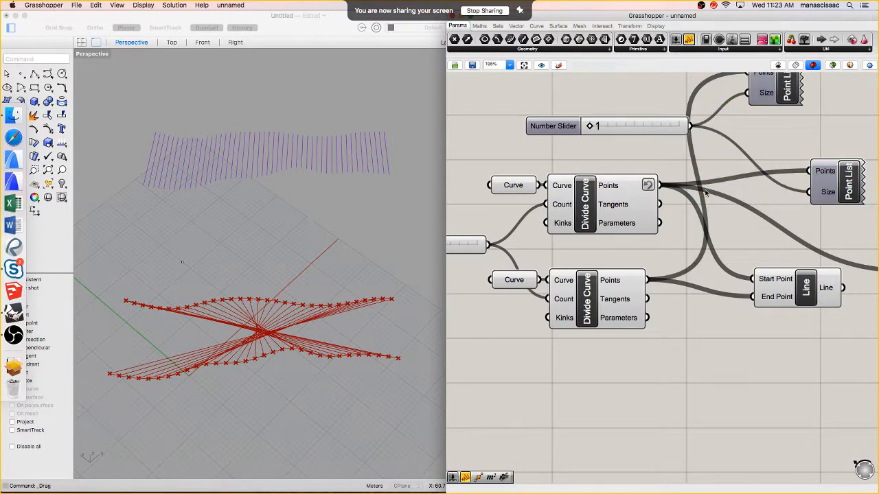
Raise the Number Slider that drives both Divide Curve counts to 70
scroll(561, 227, left, 5)
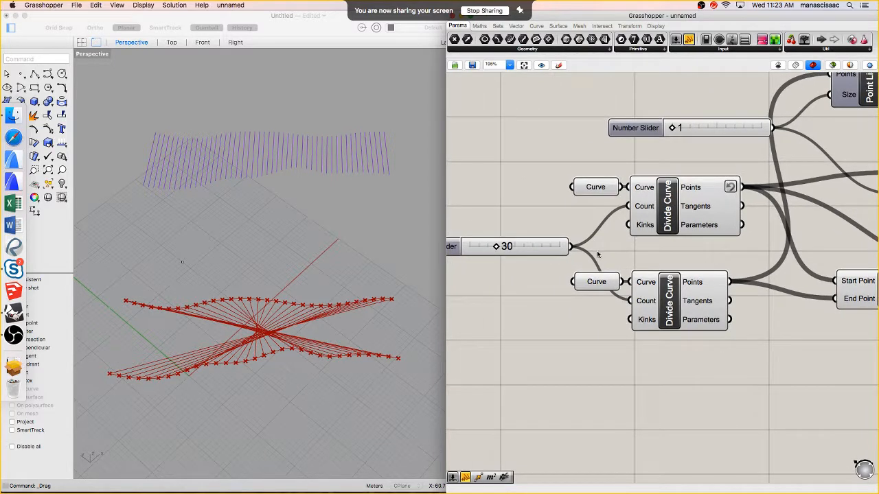
scroll(502, 254, up, 5)
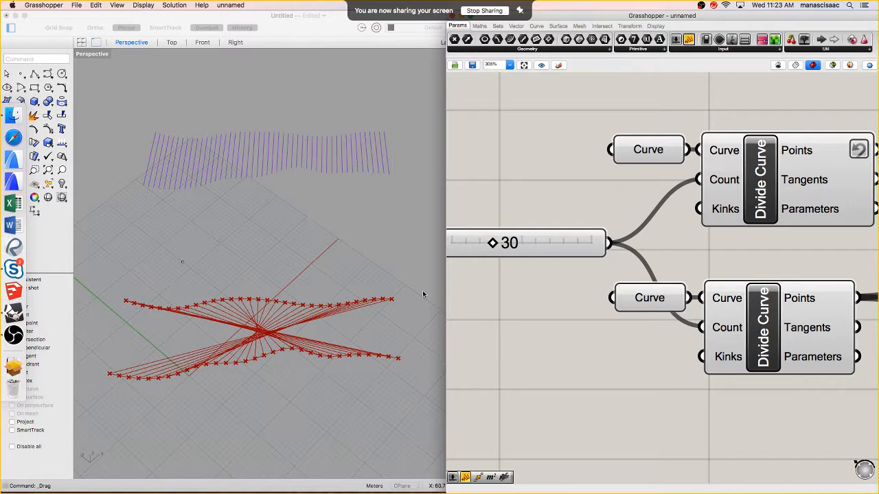
drag(492, 243, 492, 243)
scroll(355, 331, up, 3)
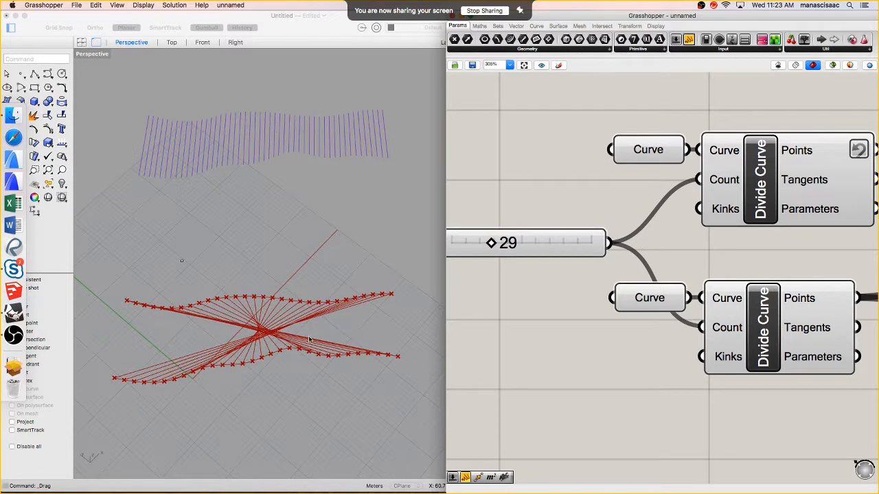
scroll(578, 204, left, 3)
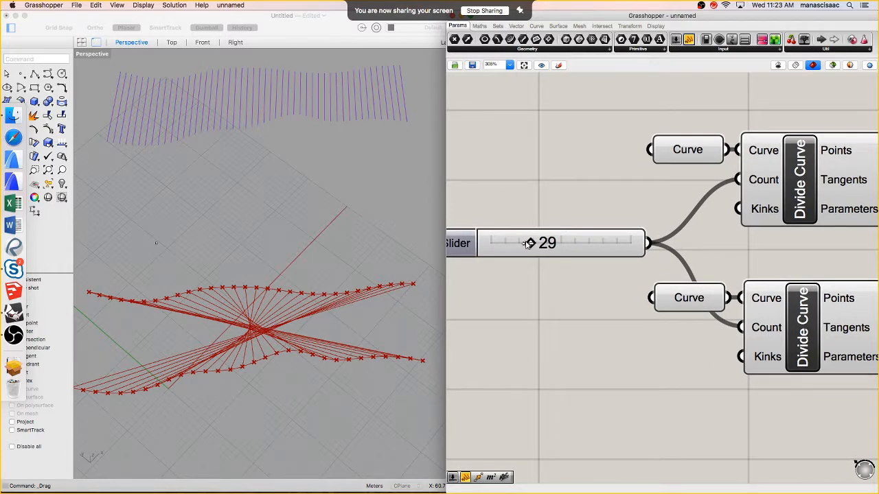
drag(526, 243, 557, 246)
right_drag(341, 284, 200, 229)
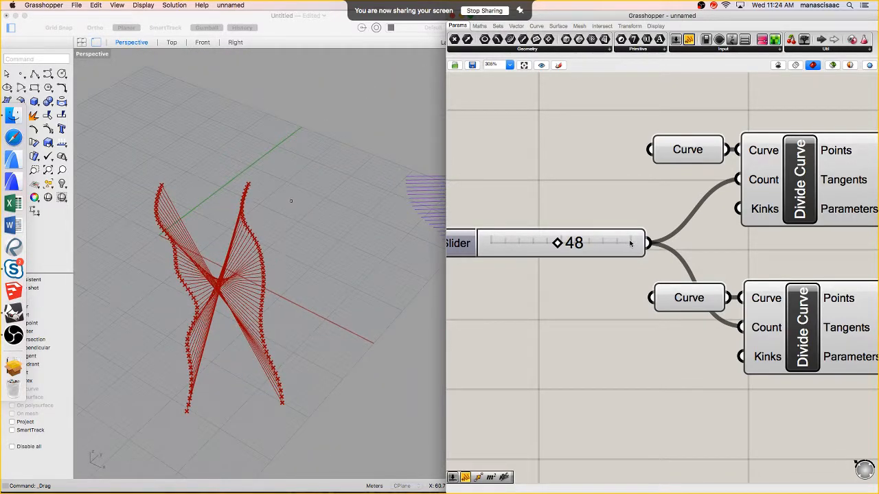
mouse_move(569, 243)
mouse_down()
mouse_move(581, 243)
mouse_move(510, 245)
mouse_move(575, 246)
mouse_move(566, 251)
mouse_up()
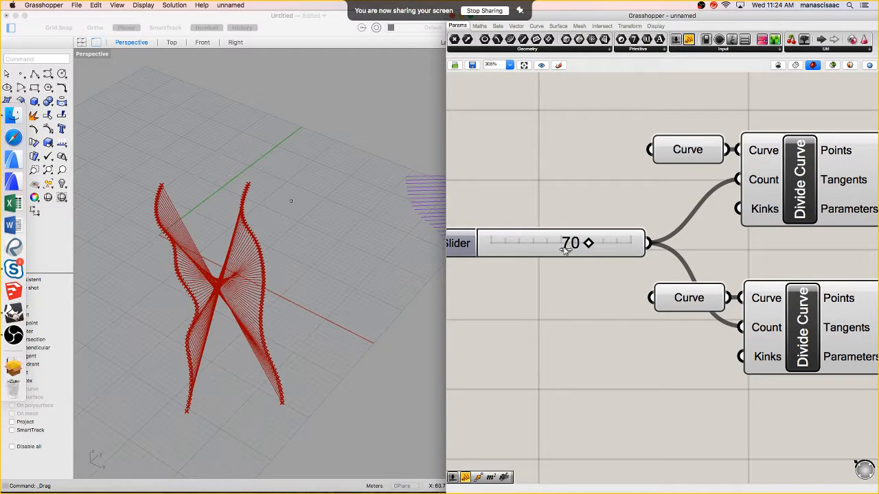
Move the right-hand source curve farther from the other curve and show its control points with PointsOn
click(262, 270)
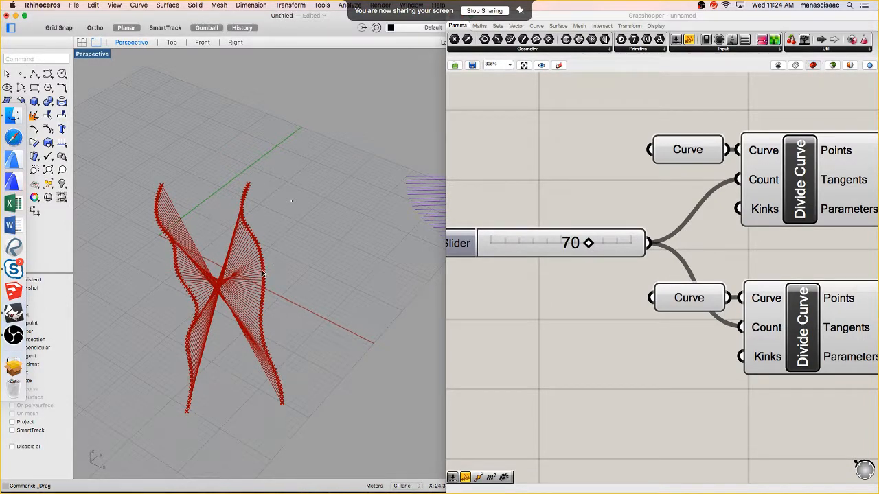
drag(262, 273, 302, 274)
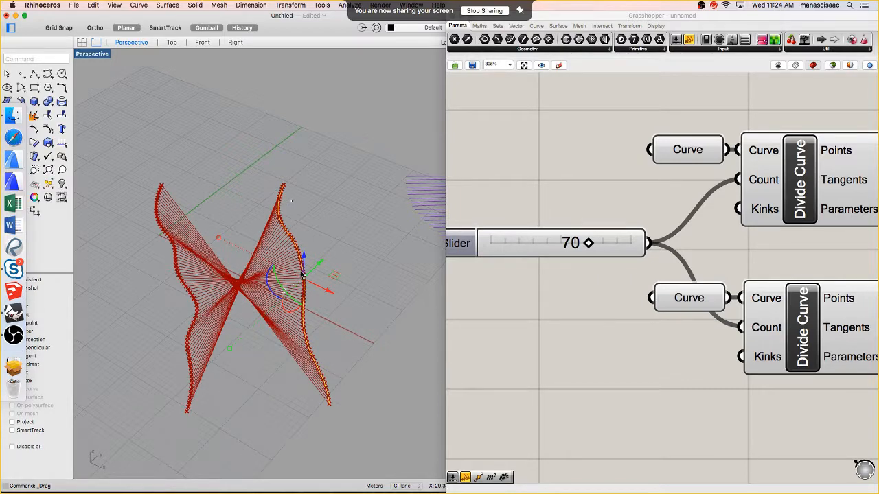
text(Points)
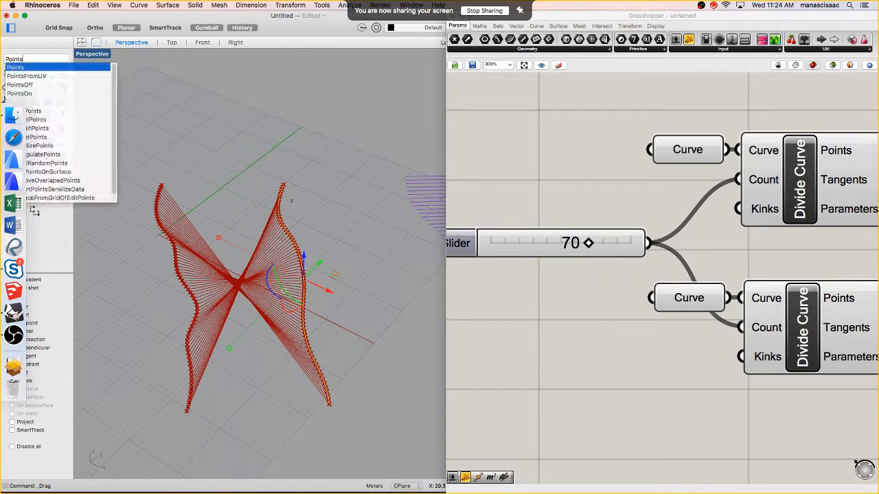
text(On)
key(Return)
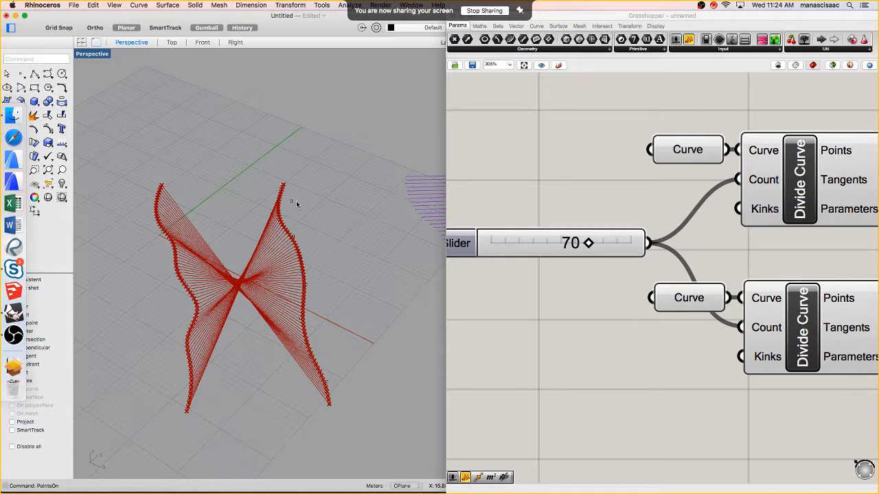
Reshape the right-hand curve into a stronger wave by shifting its control points alternately outward and inward
drag(292, 203, 317, 208)
drag(305, 283, 333, 285)
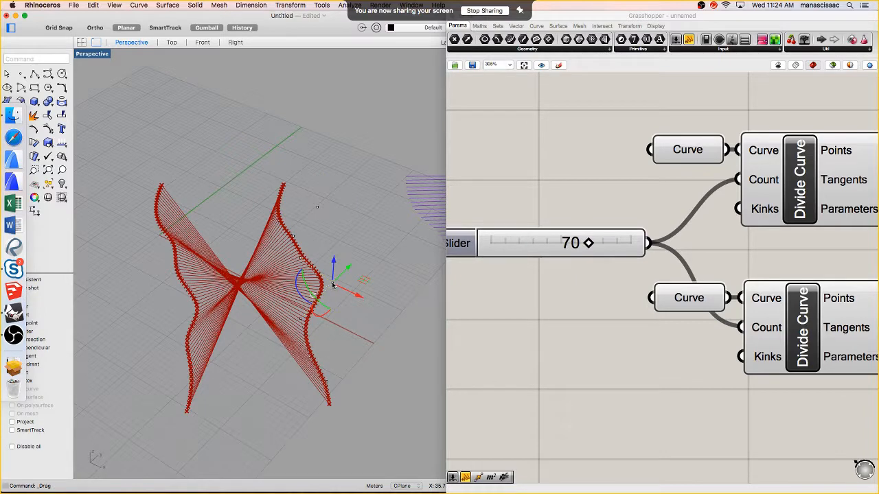
drag(300, 320, 273, 330)
click(306, 353)
drag(306, 353, 339, 346)
drag(326, 386, 317, 392)
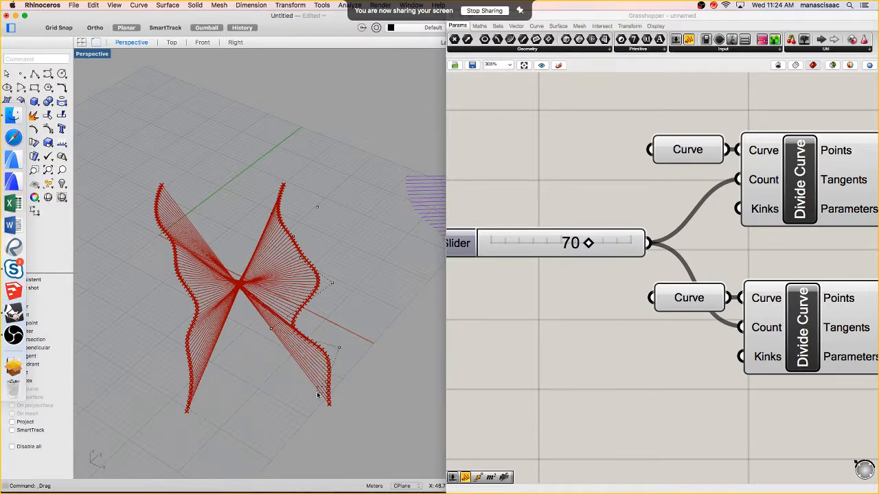